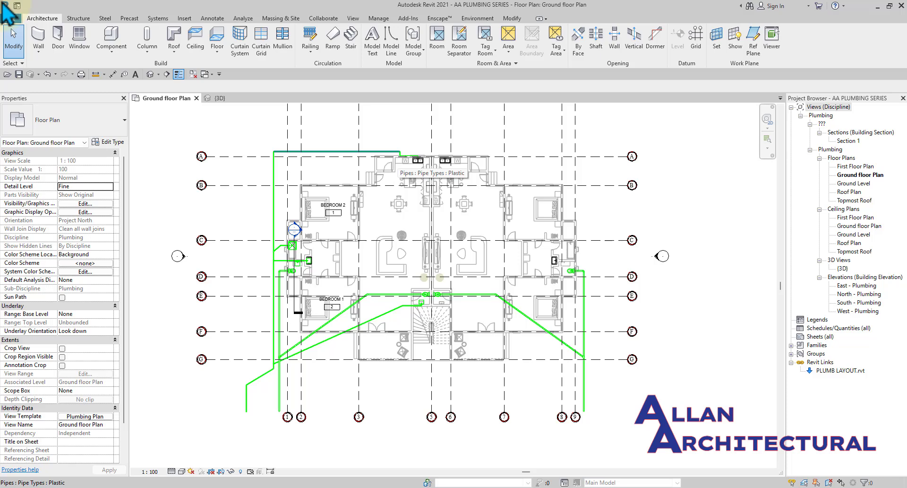
# Pan and zoom around the Ground floor plan to review the corridor pipe junction.
pyautogui.scroll(8, 272, 151)
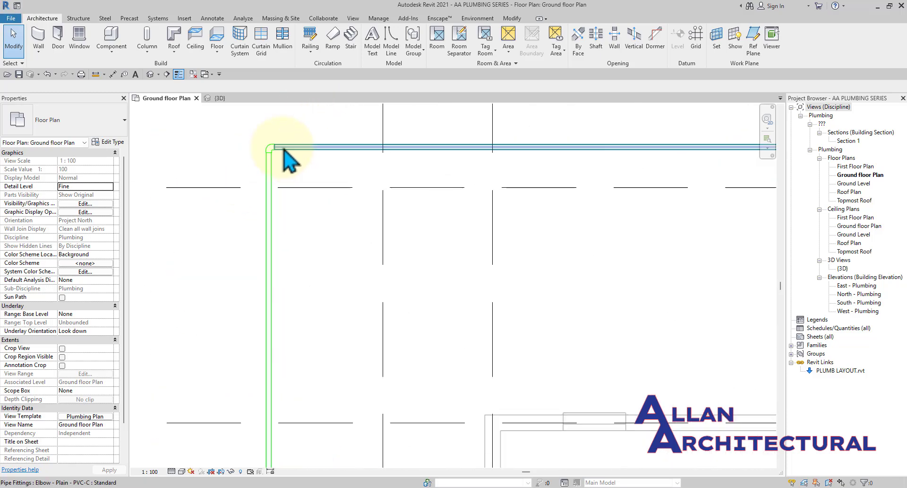
pyautogui.scroll(-8, 283, 149)
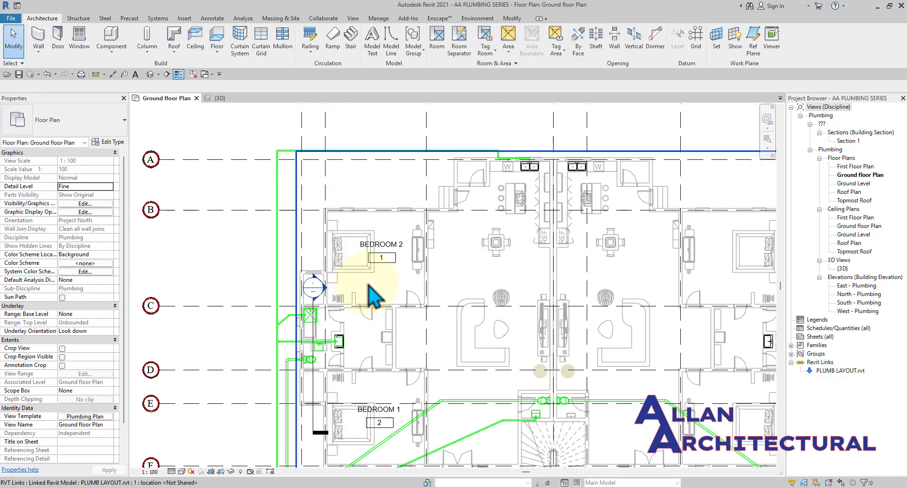
pyautogui.moveTo(573, 289); pyautogui.dragTo(461, 246, button='middle')
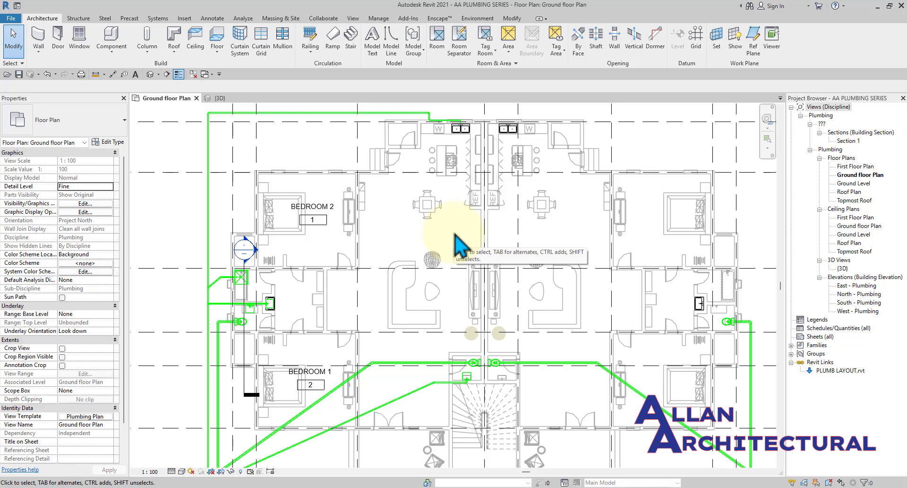
pyautogui.scroll(-5, 455, 233)
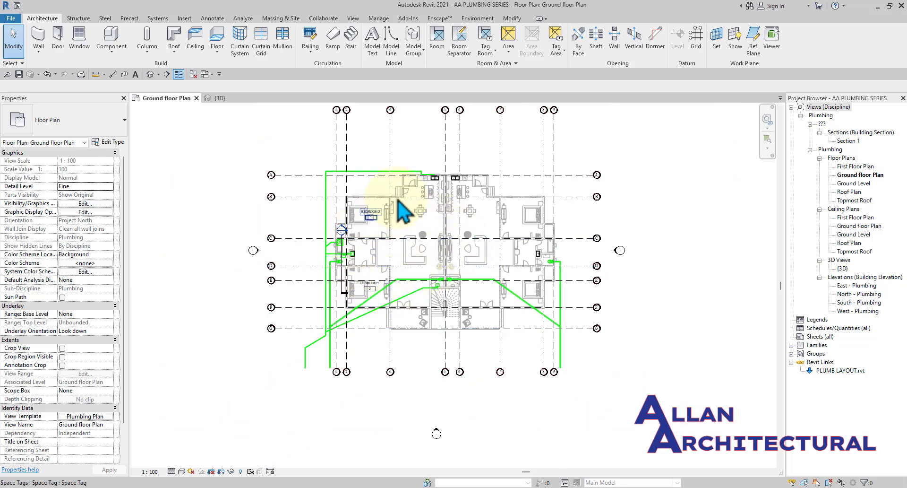
pyautogui.scroll(3, 409, 255)
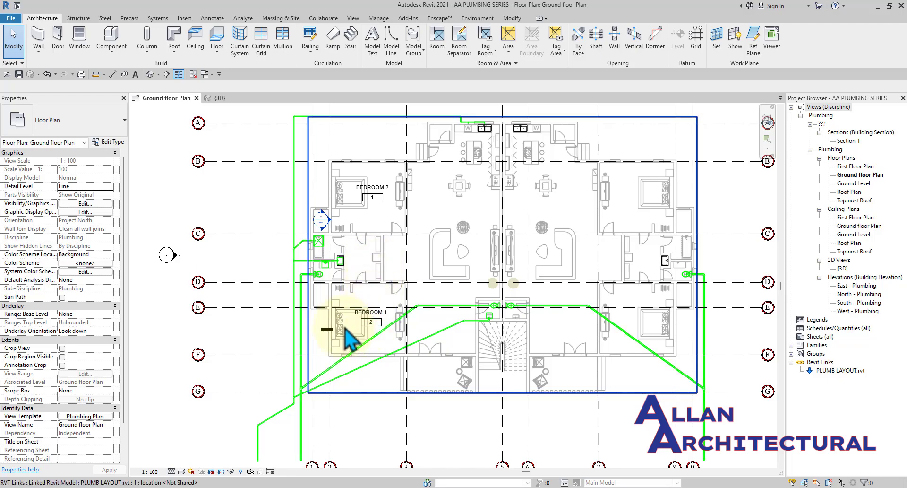
pyautogui.scroll(4, 348, 223)
pyautogui.scroll(-2, 325, 269)
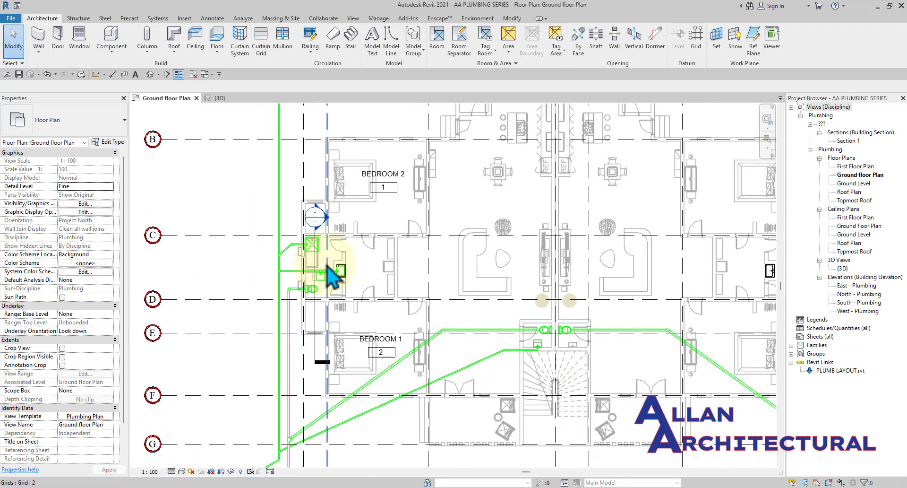
pyautogui.scroll(-4, 349, 274)
pyautogui.scroll(5, 249, 359)
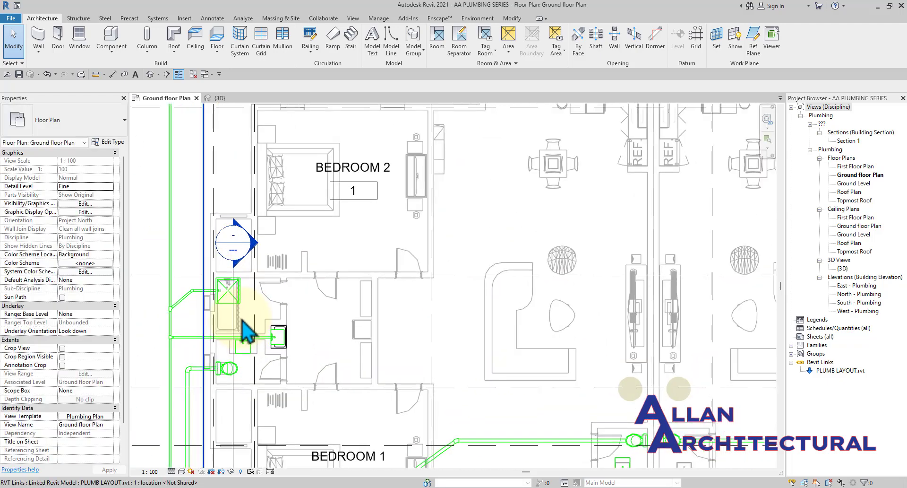
pyautogui.scroll(-4, 255, 283)
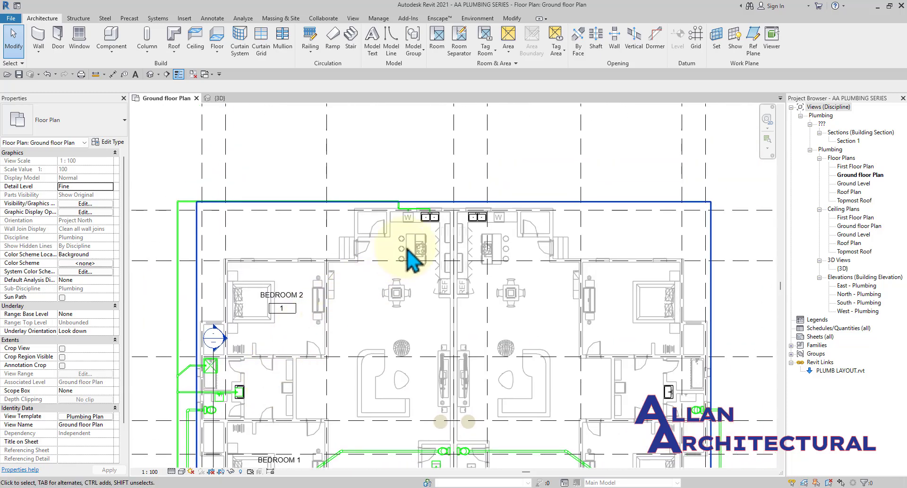
pyautogui.scroll(3, 408, 250)
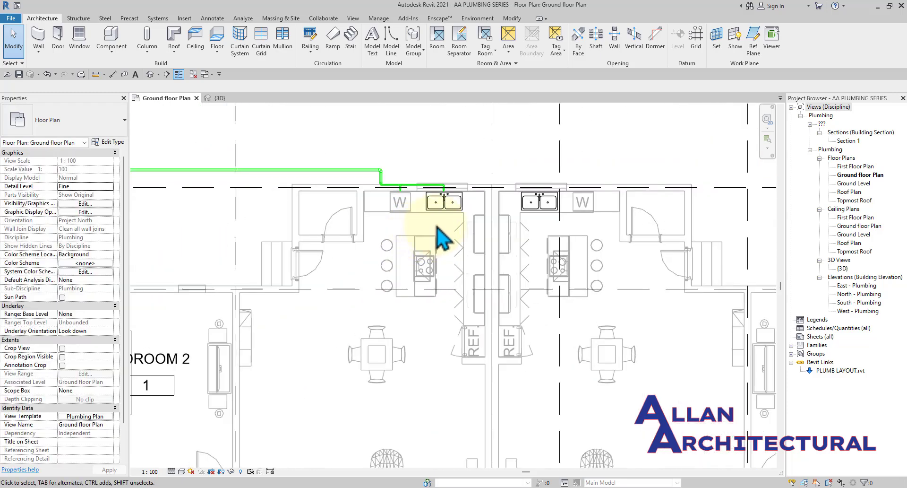
pyautogui.scroll(2, 437, 227)
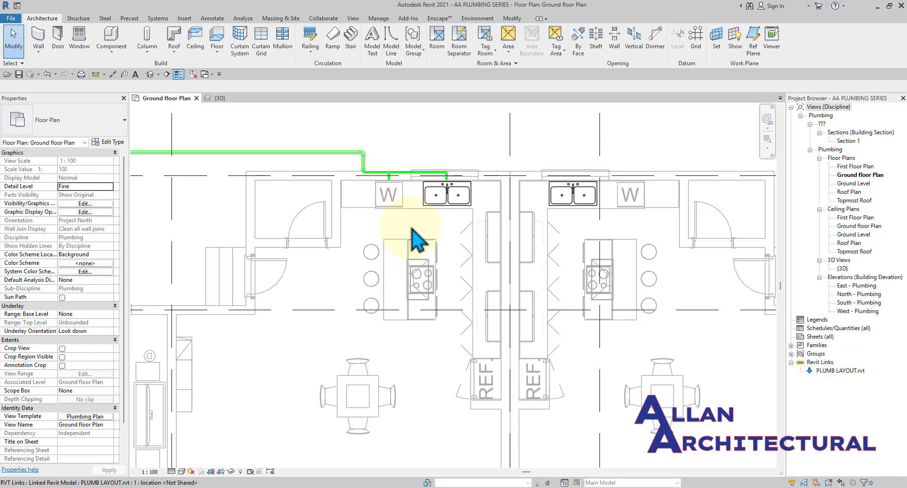
pyautogui.scroll(-3, 414, 237)
pyautogui.moveTo(384, 227); pyautogui.dragTo(435, 237, button='middle')
pyautogui.scroll(-1, 350, 303)
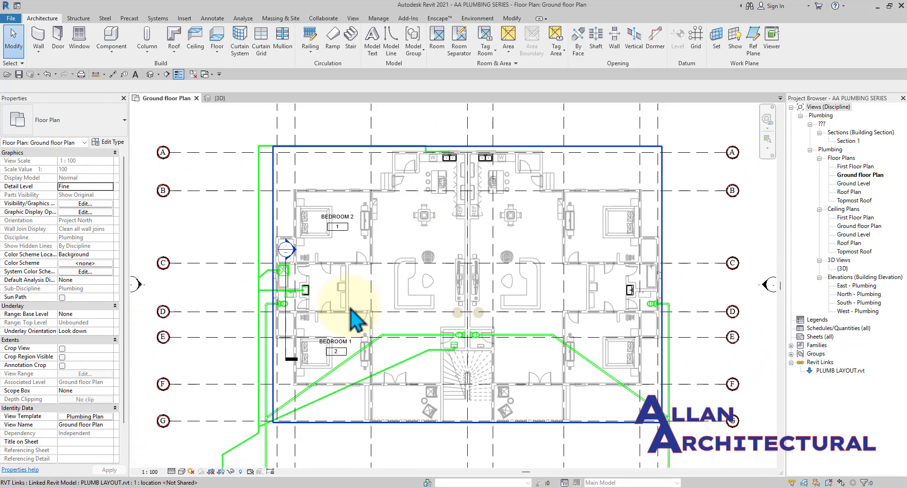
pyautogui.moveTo(350, 302); pyautogui.dragTo(360, 269, button='middle')
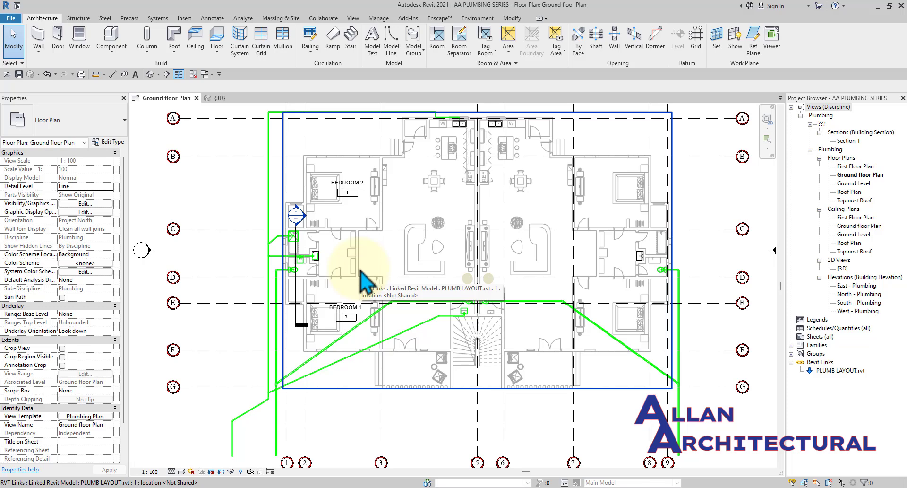
pyautogui.moveTo(392, 217); pyautogui.dragTo(379, 234, button='middle')
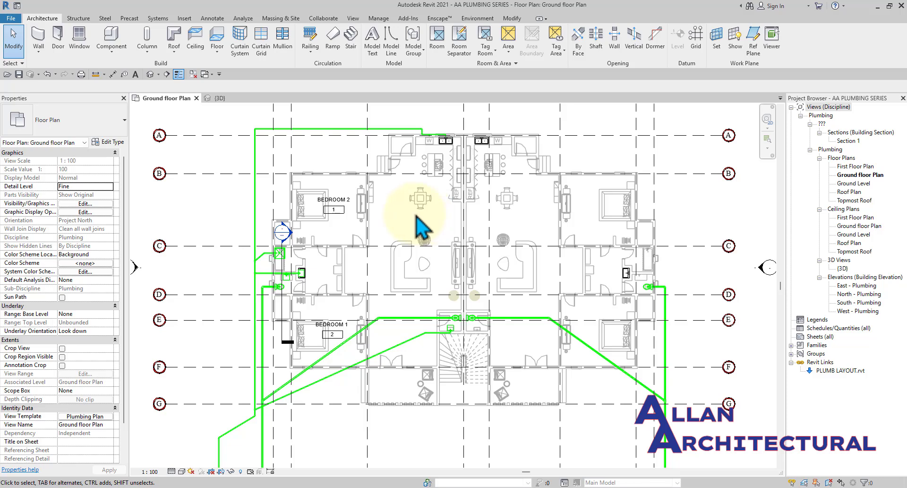
pyautogui.moveTo(373, 203); pyautogui.dragTo(372, 224, button='middle')
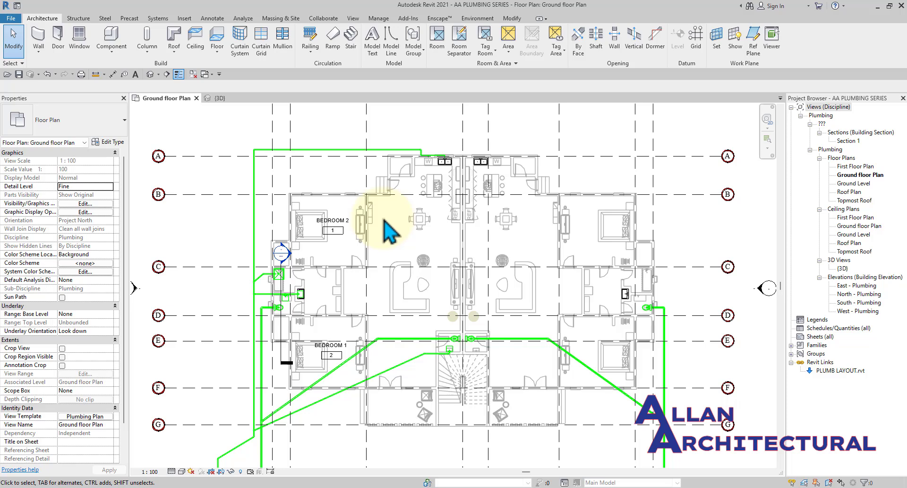
pyautogui.moveTo(255, 283); pyautogui.dragTo(267, 228, button='middle')
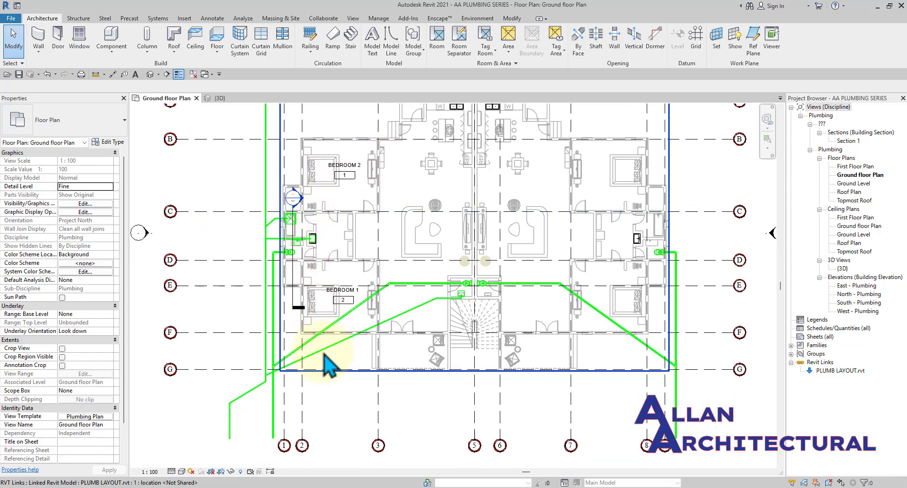
pyautogui.scroll(2, 289, 388)
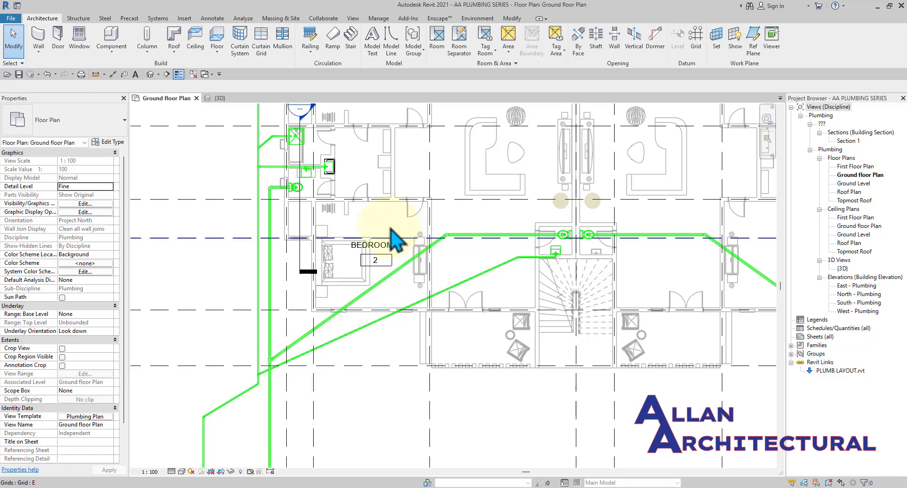
pyautogui.scroll(-3, 395, 236)
pyautogui.moveTo(385, 229); pyautogui.dragTo(383, 295, button='middle')
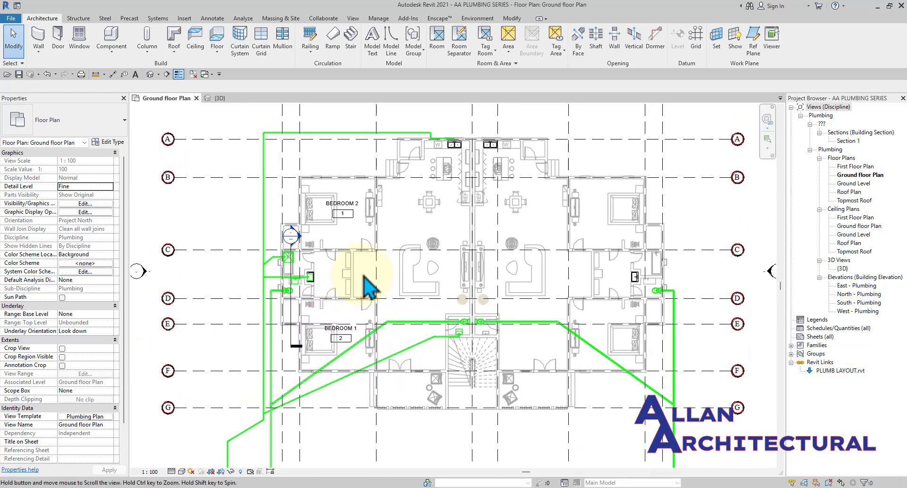
pyautogui.scroll(3, 268, 266)
pyautogui.scroll(5, 267, 267)
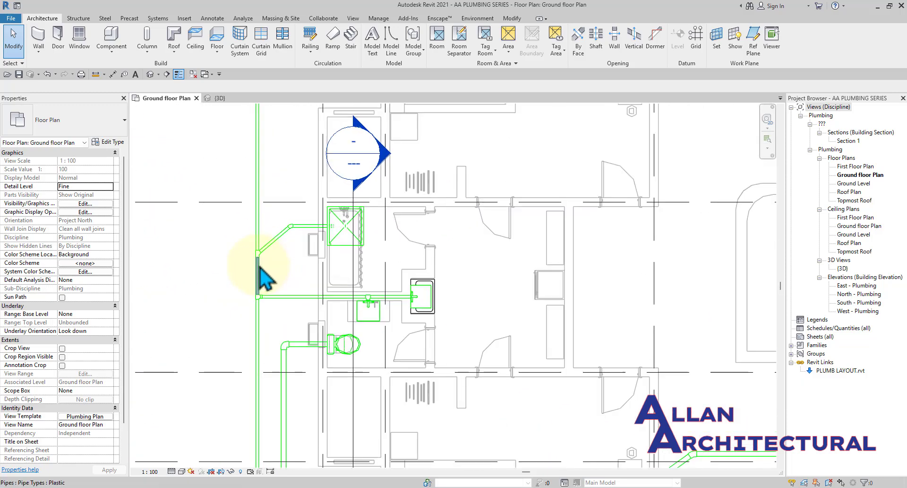
pyautogui.moveTo(263, 254); pyautogui.dragTo(264, 284, button='middle')
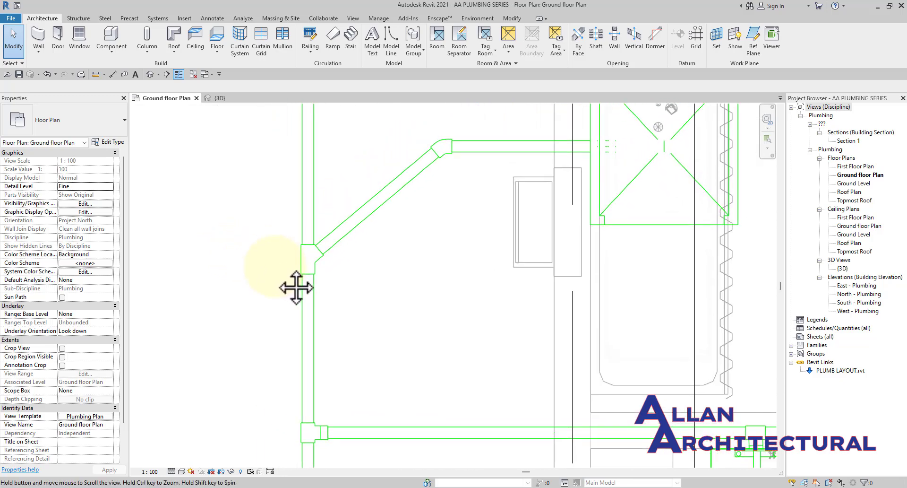
# Inspect the toilet, bedrooms and pipe tees across both apartments on the plan.
pyautogui.scroll(4, 279, 281)
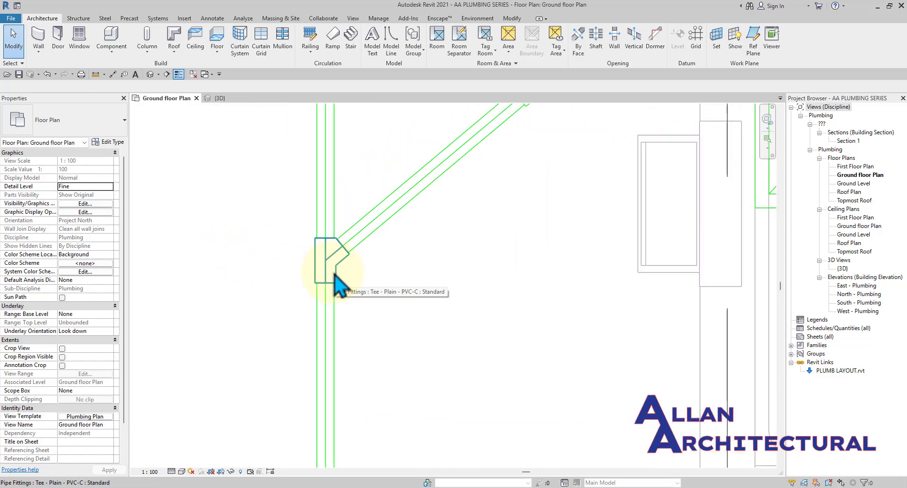
pyautogui.scroll(-5, 333, 274)
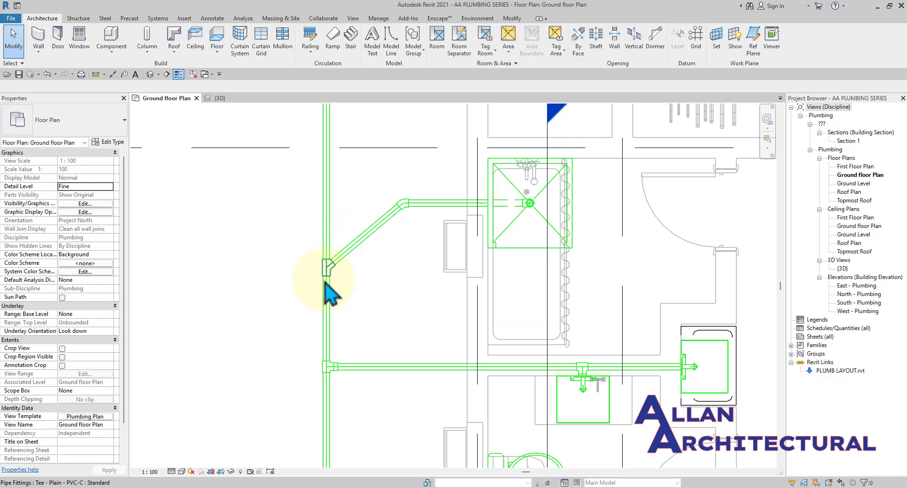
pyautogui.scroll(2, 332, 273)
pyautogui.scroll(-3, 333, 283)
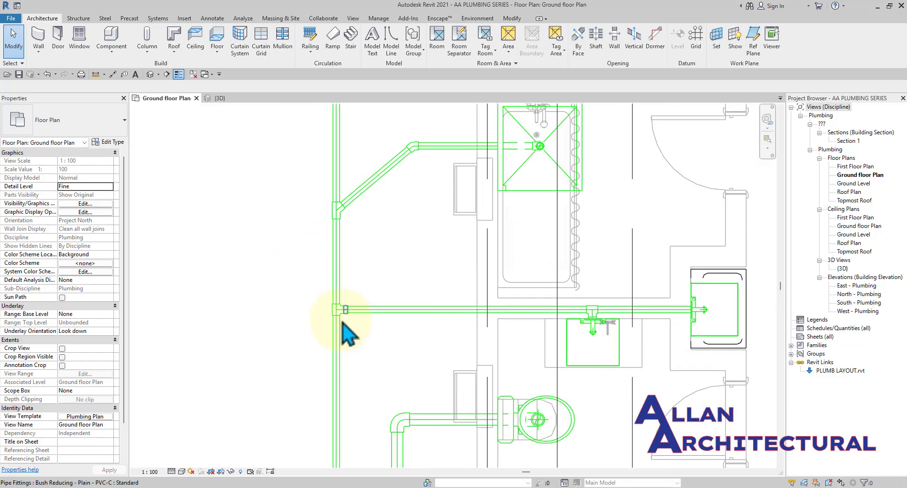
pyautogui.scroll(5, 345, 276)
pyautogui.scroll(-5, 341, 305)
pyautogui.moveTo(326, 345); pyautogui.dragTo(350, 303, button='middle')
pyautogui.scroll(5, 351, 242)
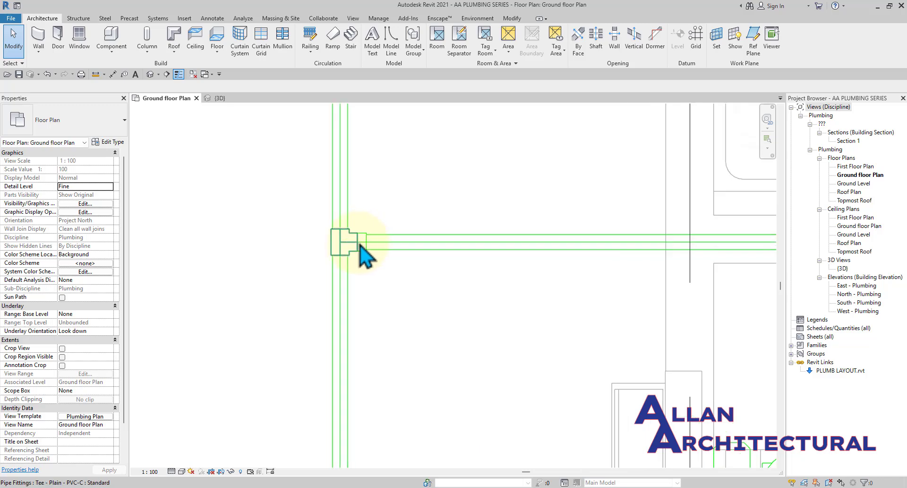
pyautogui.scroll(2, 357, 258)
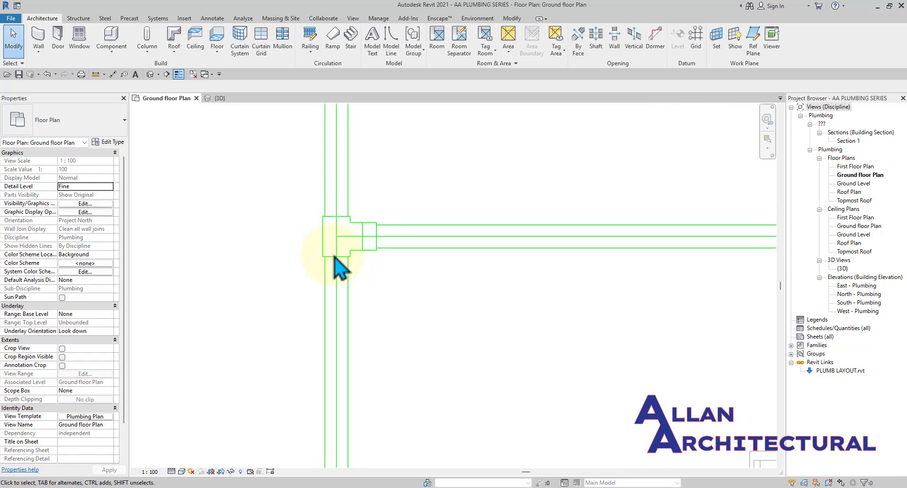
pyautogui.scroll(-3, 368, 255)
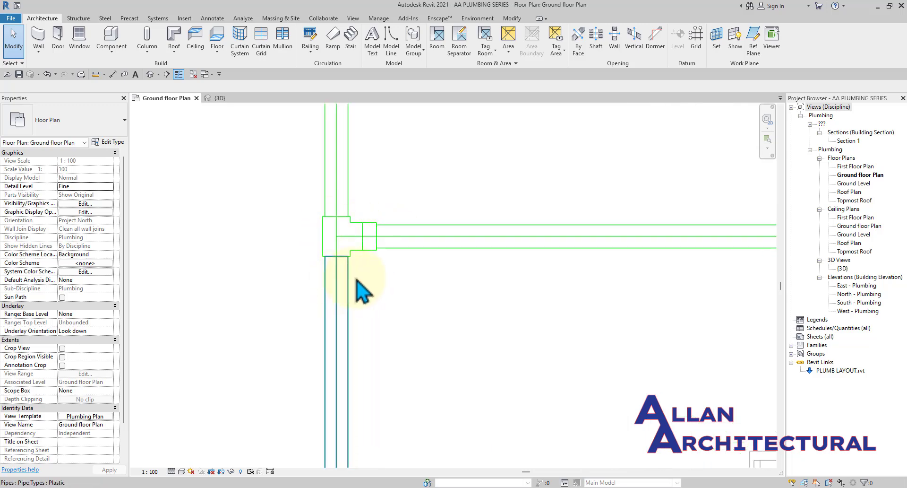
pyautogui.moveTo(386, 284); pyautogui.dragTo(368, 315, button='middle')
pyautogui.scroll(1, 334, 293)
pyautogui.scroll(-2, 335, 283)
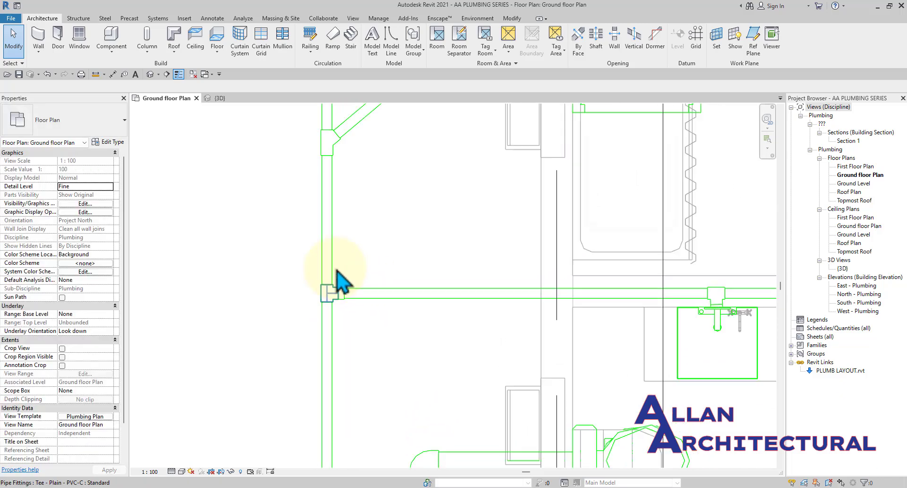
pyautogui.moveTo(351, 175); pyautogui.dragTo(342, 252, button='middle')
pyautogui.scroll(3, 328, 243)
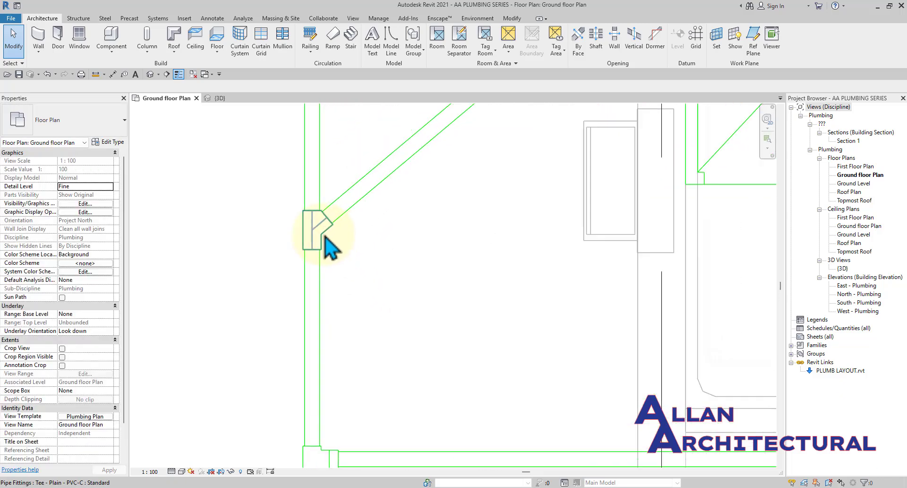
pyautogui.scroll(-3, 326, 240)
pyautogui.scroll(-2, 383, 245)
pyautogui.moveTo(387, 192); pyautogui.dragTo(338, 367, button='middle')
pyautogui.scroll(-2, 332, 279)
pyautogui.moveTo(322, 301); pyautogui.dragTo(242, 277, button='middle')
pyautogui.scroll(-1, 246, 260)
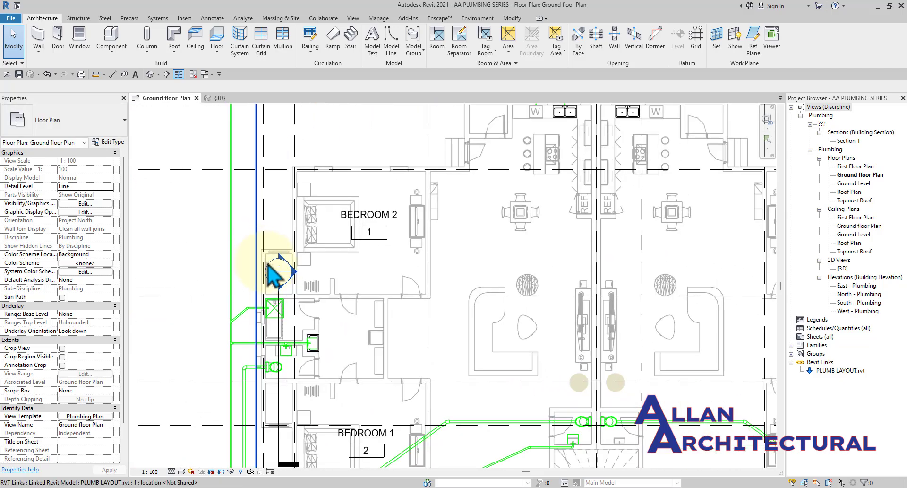
pyautogui.scroll(-1, 341, 303)
pyautogui.moveTo(365, 325); pyautogui.dragTo(456, 189, button='middle')
pyautogui.scroll(5, 361, 369)
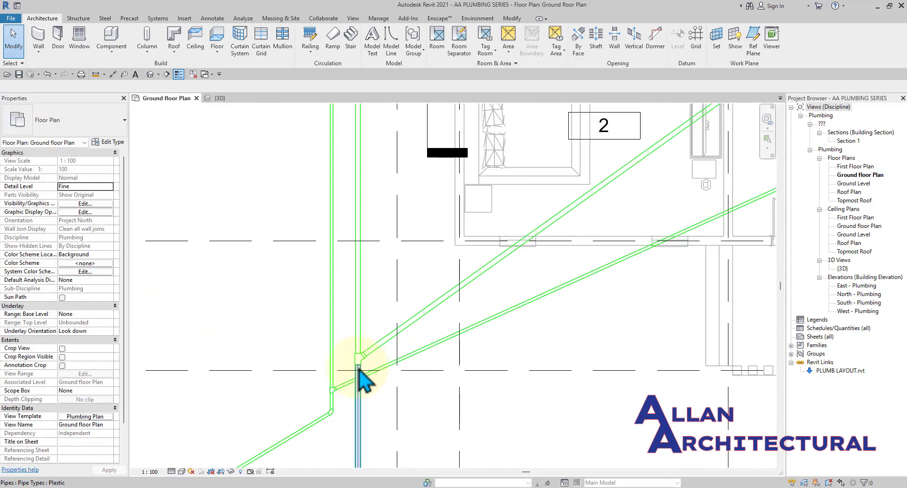
pyautogui.scroll(3, 364, 367)
pyautogui.moveTo(302, 417); pyautogui.dragTo(359, 285, button='middle')
pyautogui.scroll(5, 356, 295)
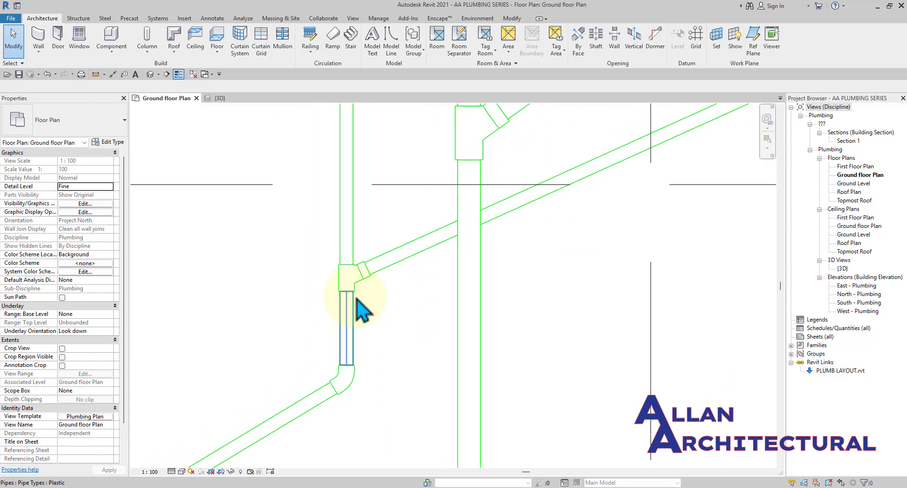
pyautogui.scroll(-8, 365, 298)
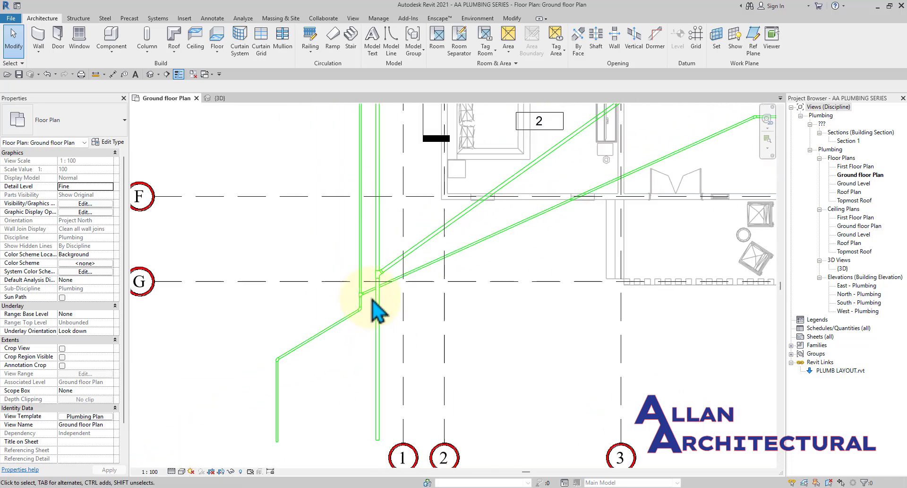
# Open the Load Family dialog from the Insert tab.
pyautogui.moveTo(573, 289); pyautogui.dragTo(376, 396, button='middle')
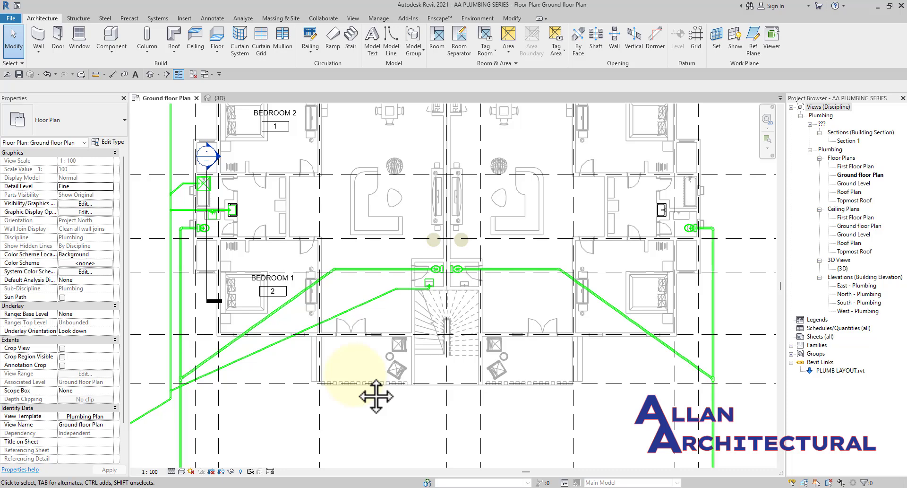
pyautogui.scroll(-6, 239, 264)
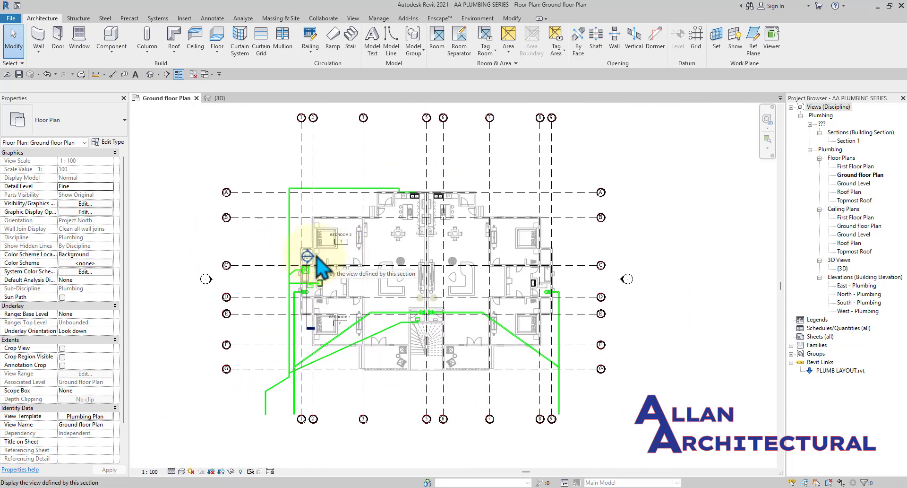
pyautogui.click(190, 20)
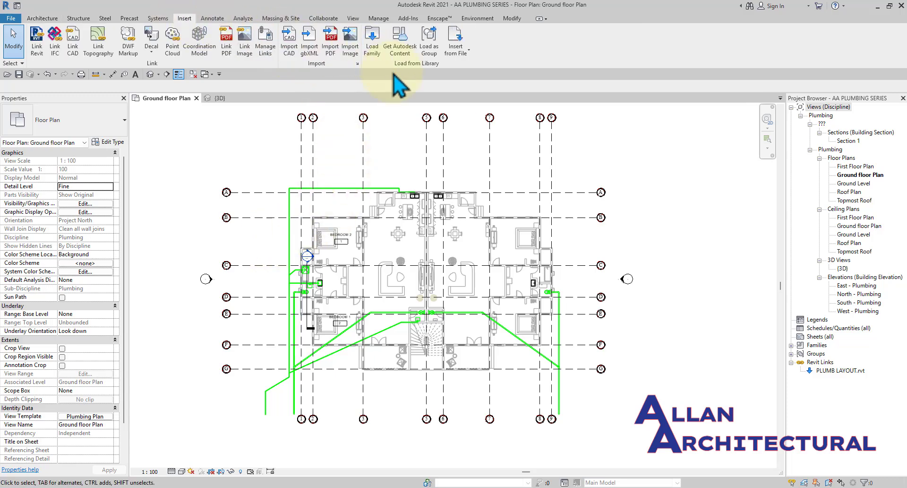
pyautogui.click(373, 47)
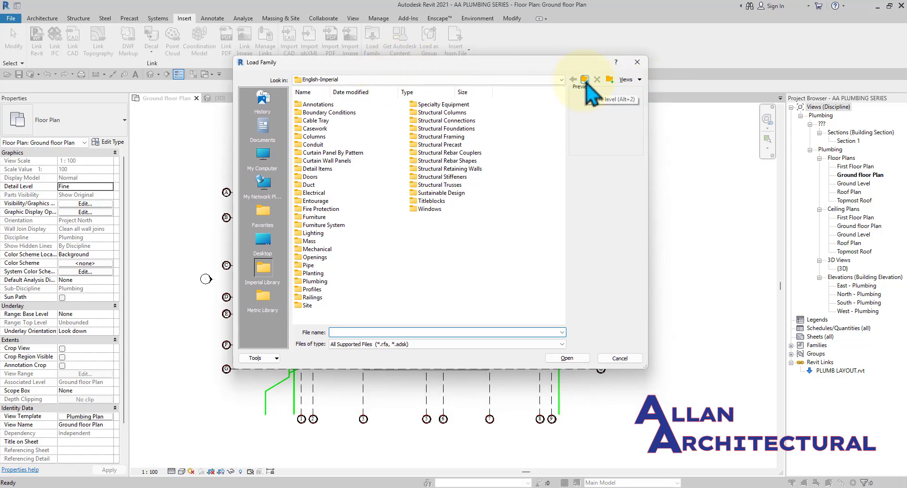
# Browse from Libraries to English > Pipe > Fittings > PVC > Sch 40 > Socket-Type.
pyautogui.click(585, 80)
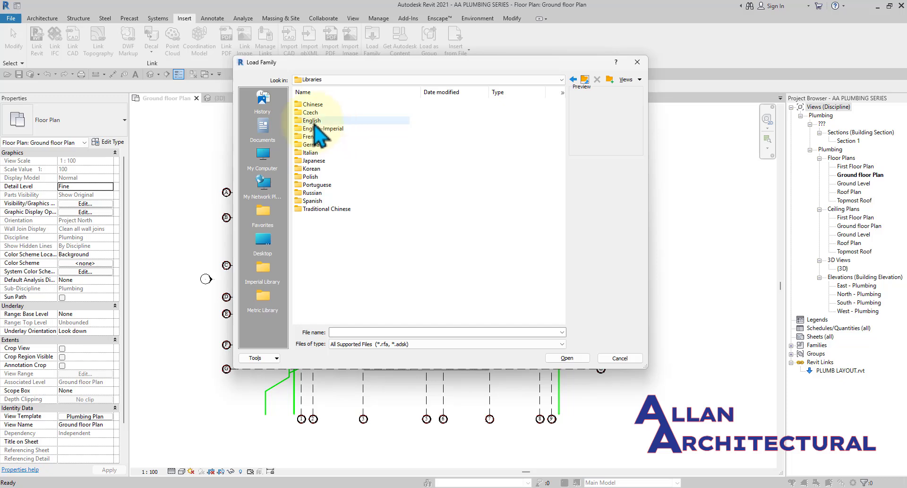
pyautogui.doubleClick(313, 120)
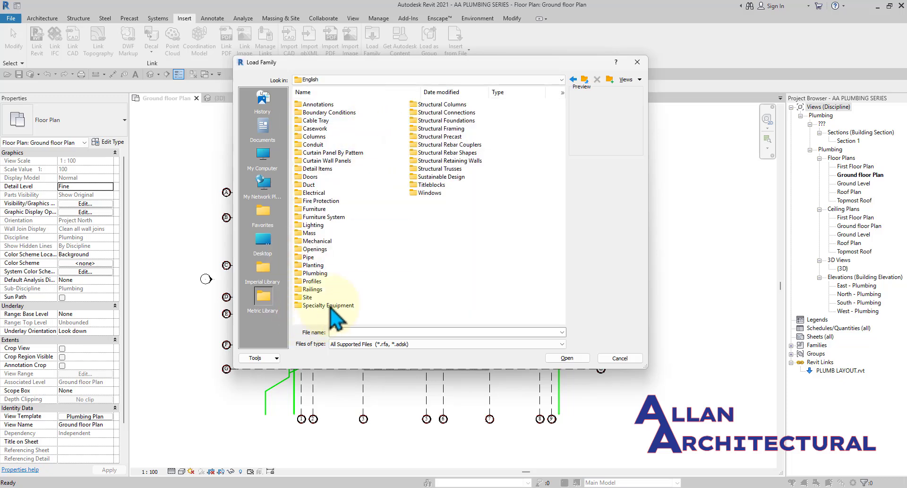
pyautogui.doubleClick(308, 257)
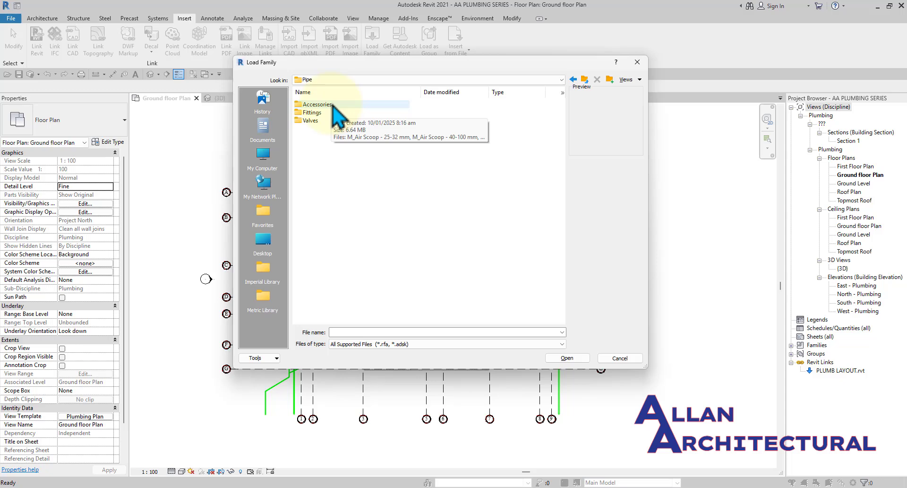
pyautogui.doubleClick(315, 114)
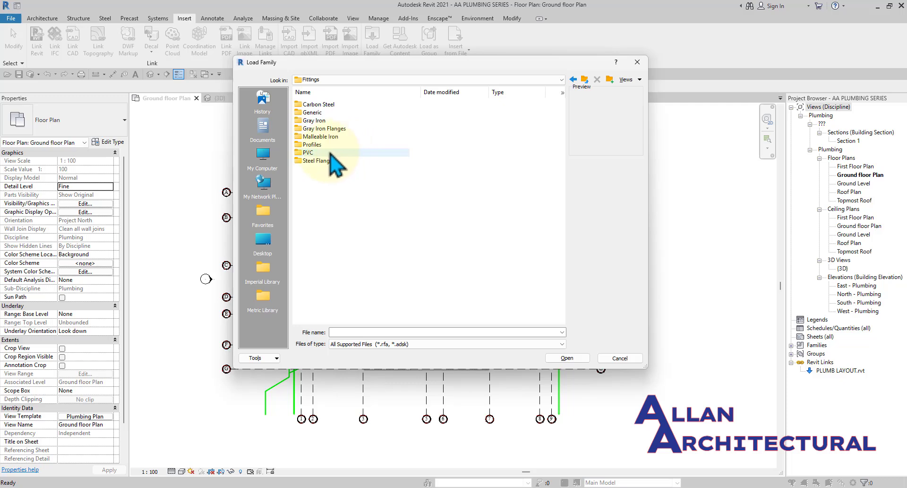
pyautogui.doubleClick(335, 153)
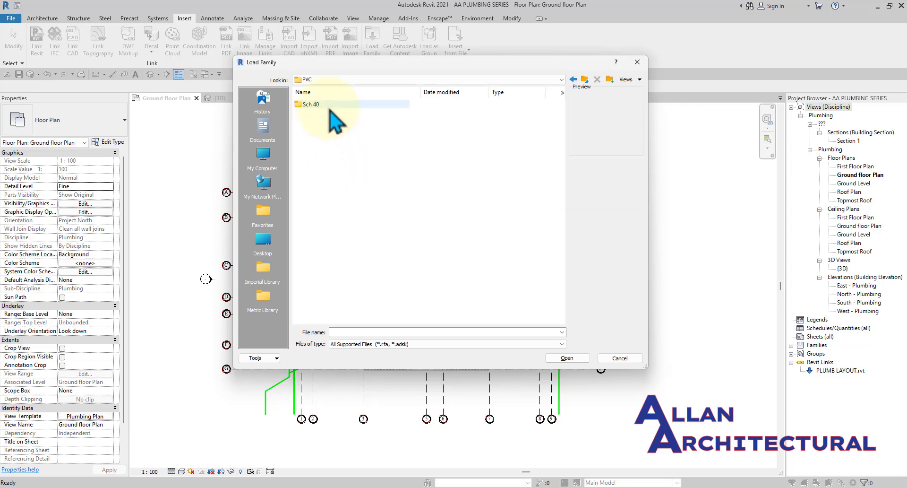
pyautogui.doubleClick(312, 111)
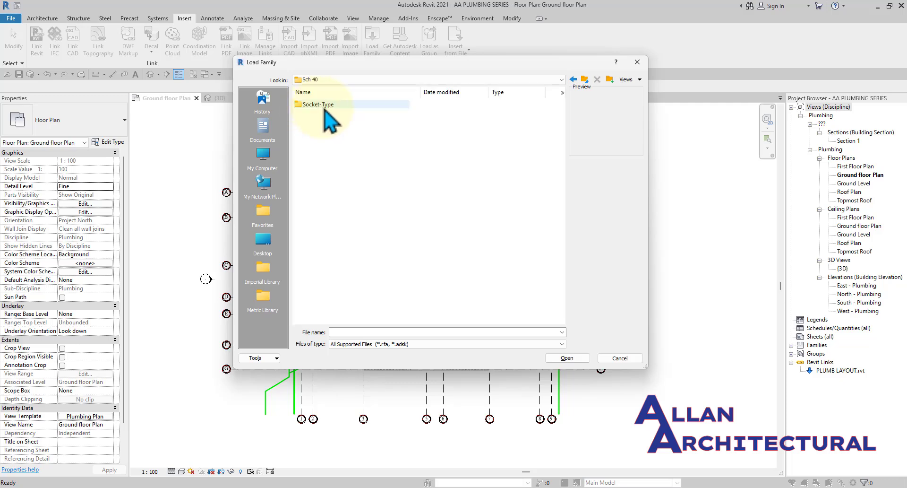
pyautogui.doubleClick(324, 106)
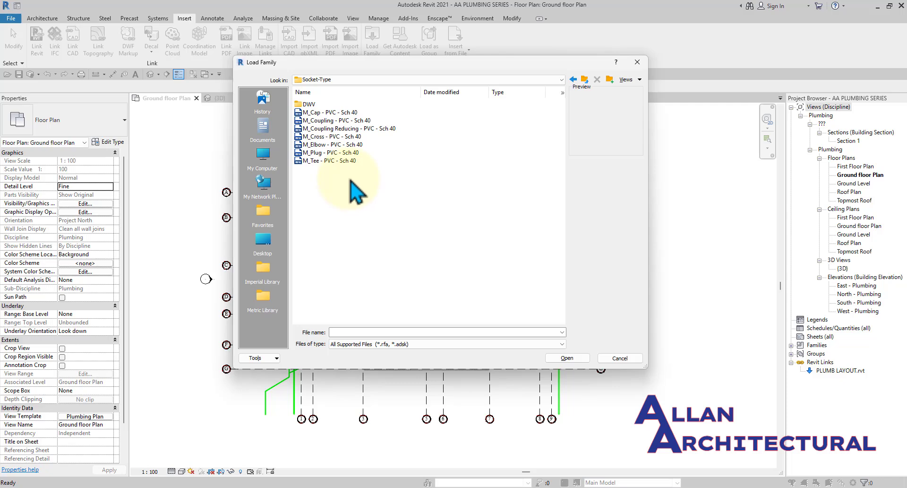
# Multi-select M_Cap, M_Elbow, M_Tee, M_Plug and M_Cross socket fittings and load them.
pyautogui.click(337, 144)
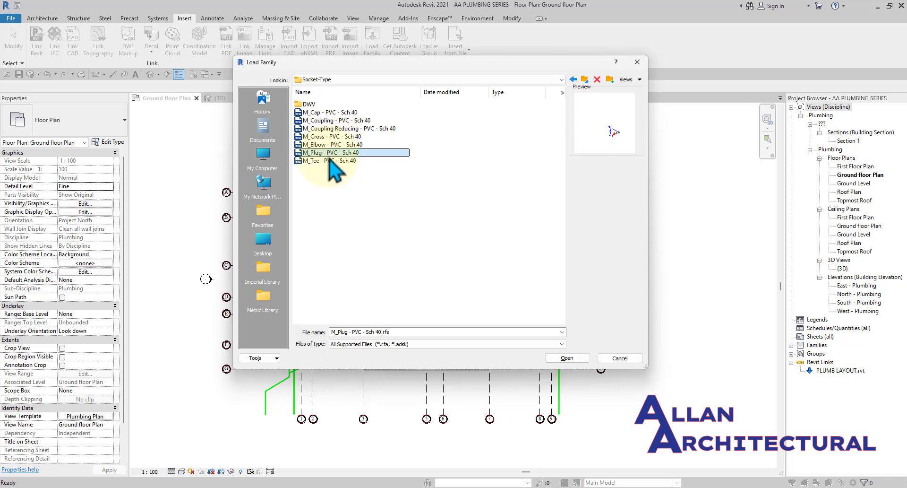
pyautogui.click(333, 161)
pyautogui.click(335, 121)
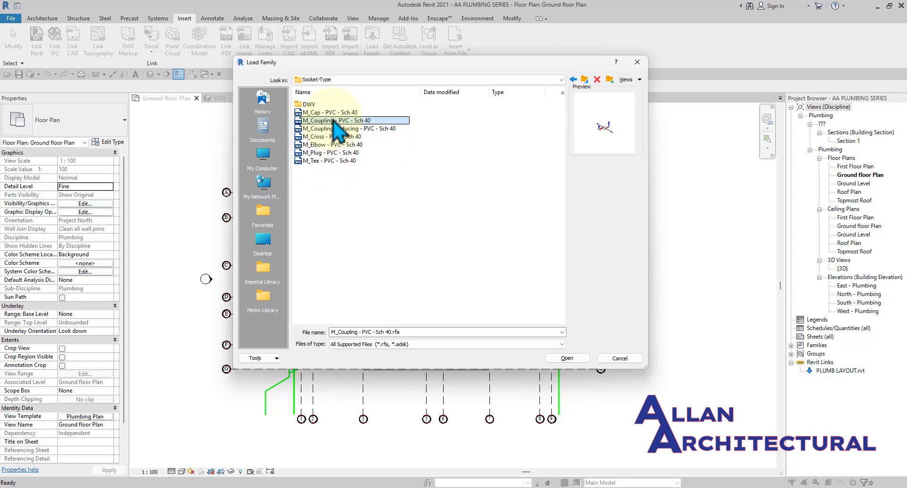
pyautogui.click(338, 112)
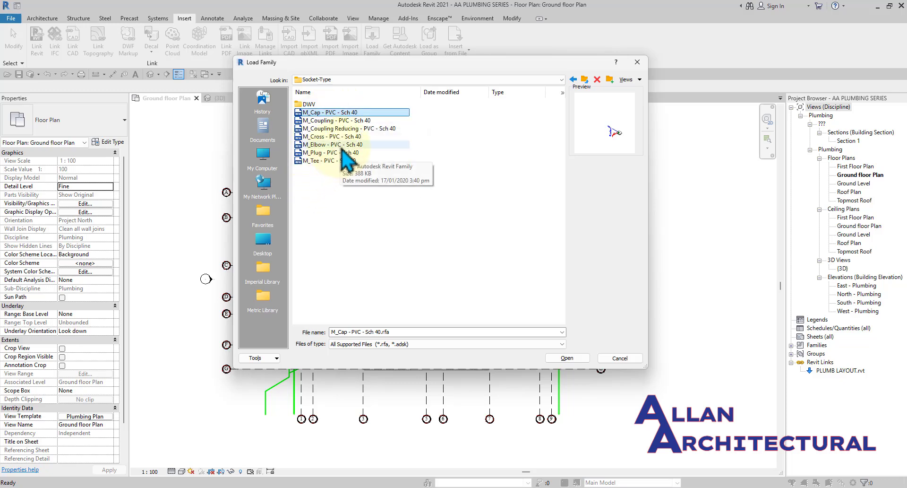
pyautogui.keyDown('ctrl'); pyautogui.click(354, 144); pyautogui.keyUp('ctrl')
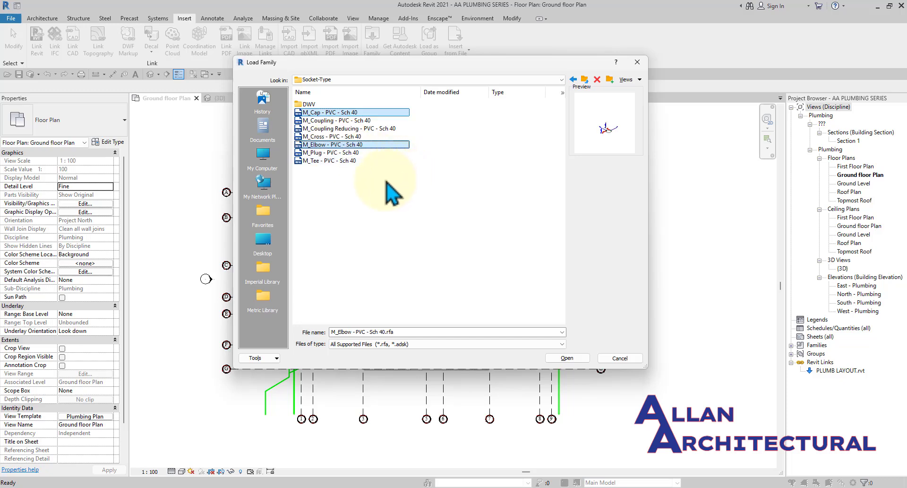
pyautogui.keyDown('ctrl'); pyautogui.click(351, 160); pyautogui.keyUp('ctrl')
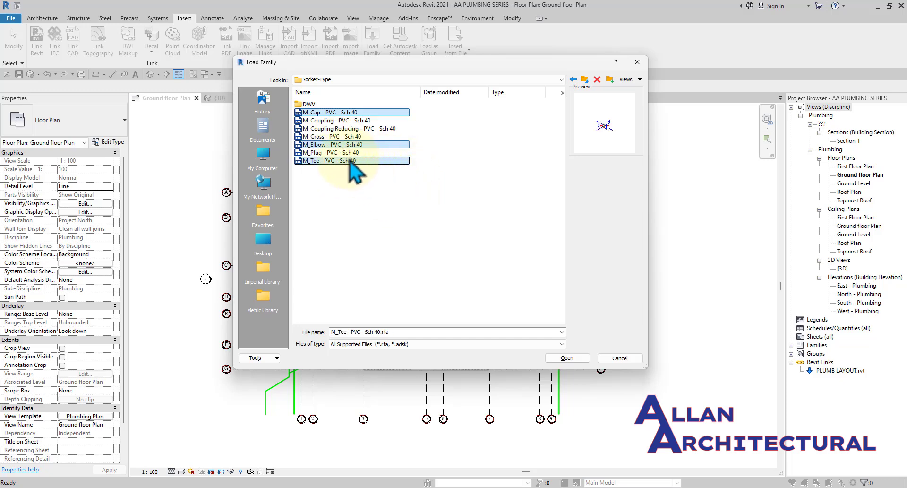
pyautogui.keyDown('ctrl'); pyautogui.click(345, 153); pyautogui.keyUp('ctrl')
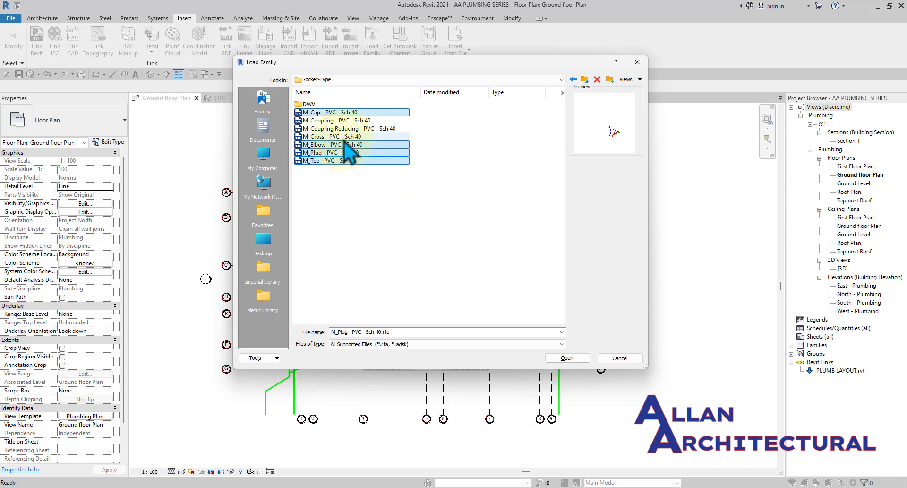
pyautogui.keyDown('ctrl'); pyautogui.click(382, 136); pyautogui.keyUp('ctrl')
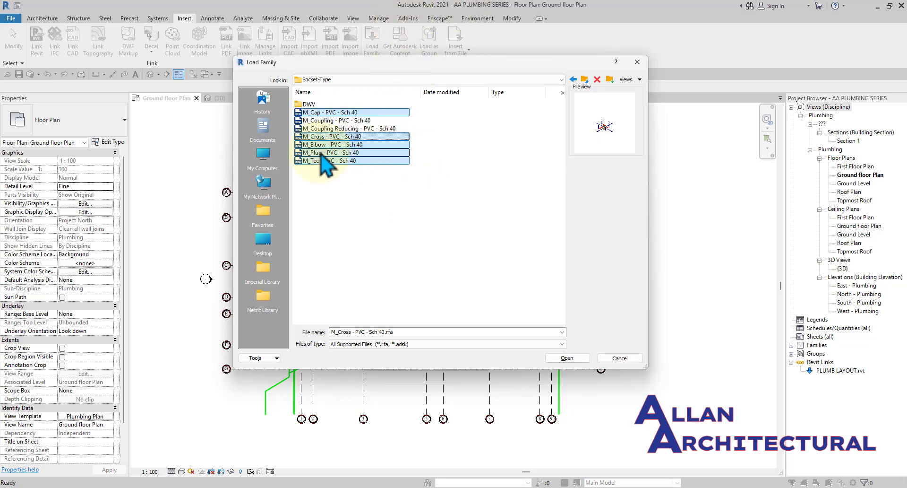
pyautogui.click(567, 358)
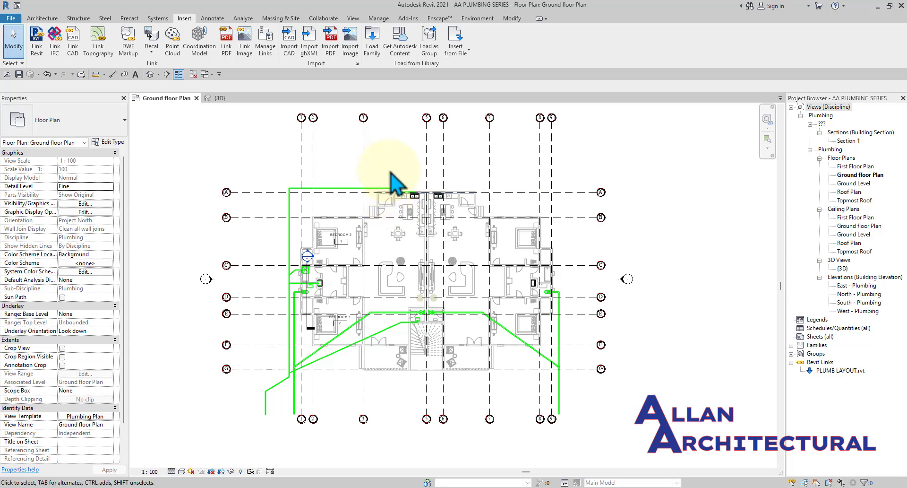
# Reopen Load Family and go into the DWV fittings folder.
pyautogui.click(373, 40)
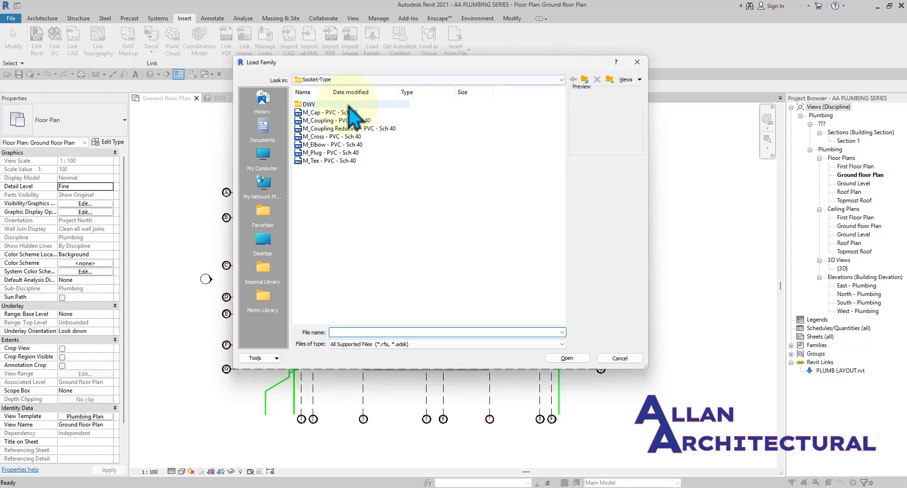
pyautogui.doubleClick(308, 104)
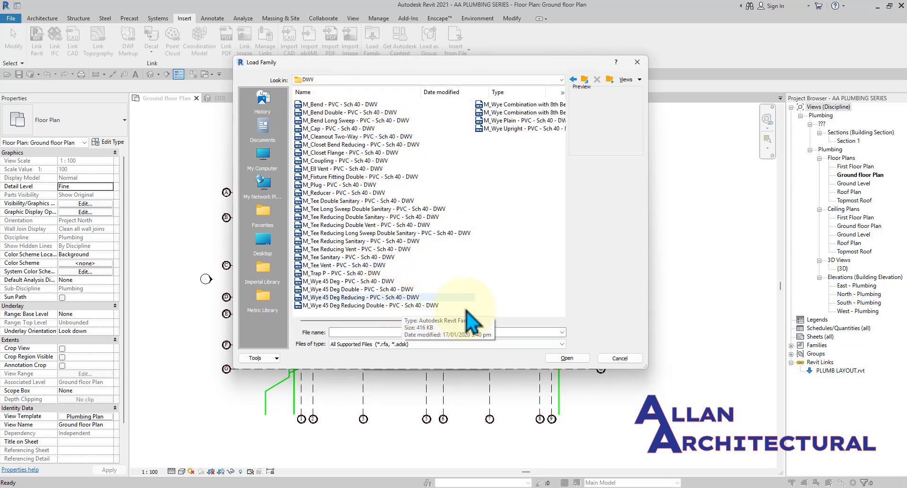
pyautogui.moveTo(514, 308); pyautogui.dragTo(355, 122)
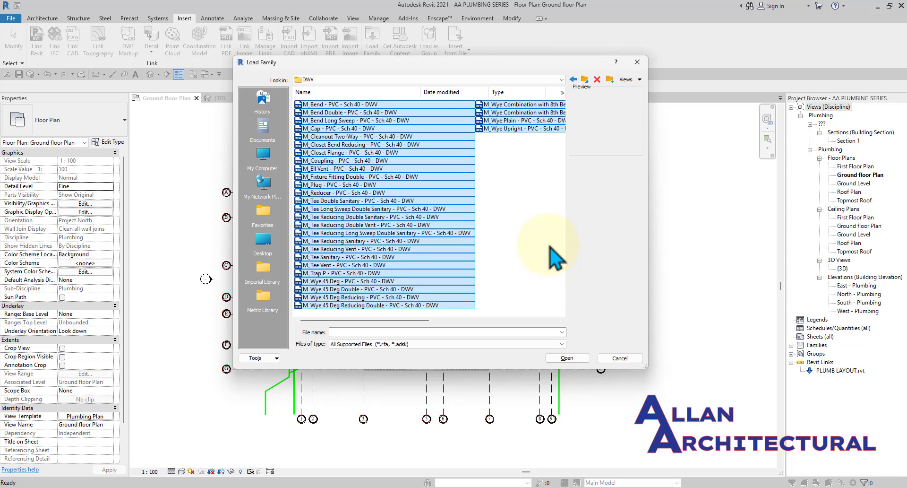
pyautogui.click(565, 360)
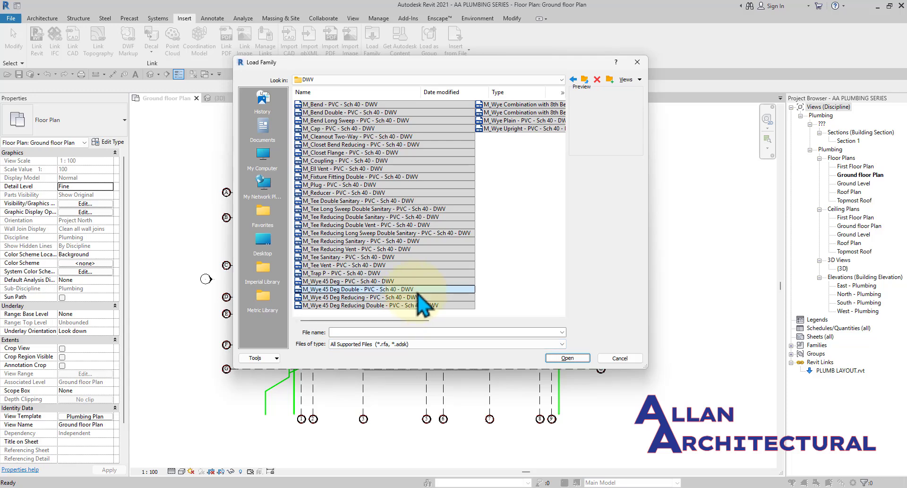
# Select the DWV bends, cap, cleanout, closet fittings, ell vent, coupling, plug, reducer and double sanitary tee.
pyautogui.click(365, 112)
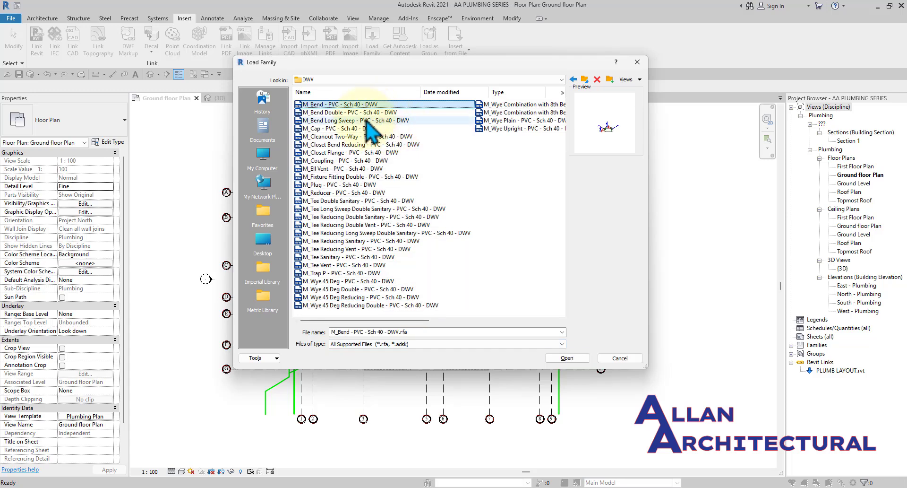
pyautogui.keyDown('ctrl'); pyautogui.click(372, 122); pyautogui.keyUp('ctrl')
pyautogui.keyDown('ctrl'); pyautogui.click(377, 130); pyautogui.keyUp('ctrl')
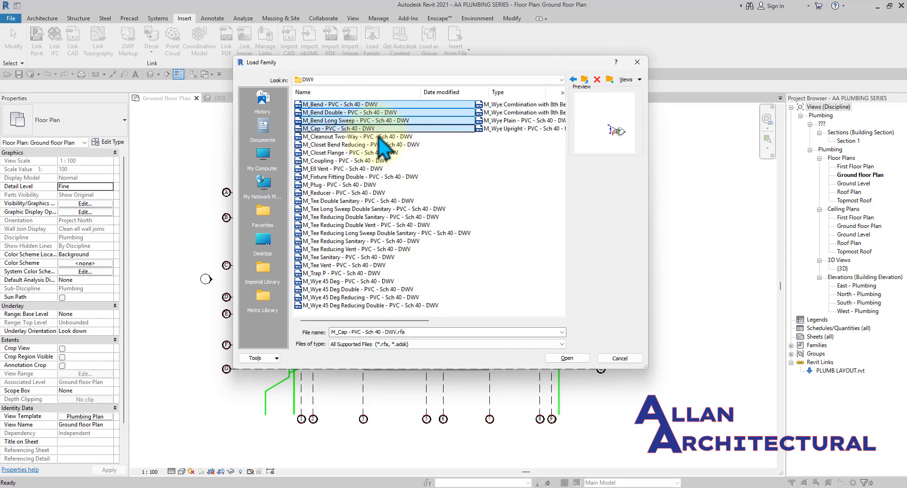
pyautogui.keyDown('ctrl'); pyautogui.click(427, 137); pyautogui.keyUp('ctrl')
pyautogui.keyDown('ctrl'); pyautogui.click(407, 145); pyautogui.keyUp('ctrl')
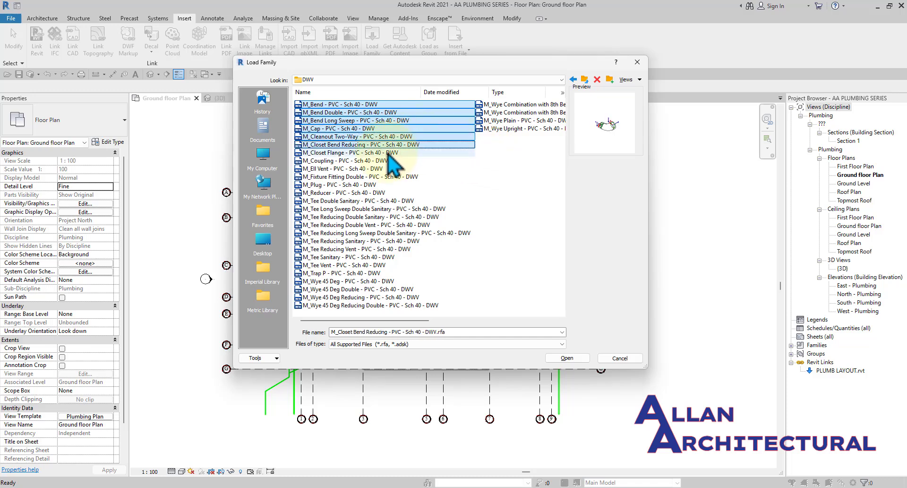
pyautogui.keyDown('ctrl'); pyautogui.click(392, 152); pyautogui.keyUp('ctrl')
pyautogui.keyDown('ctrl'); pyautogui.click(385, 169); pyautogui.keyUp('ctrl')
pyautogui.keyDown('ctrl'); pyautogui.click(378, 160); pyautogui.keyUp('ctrl')
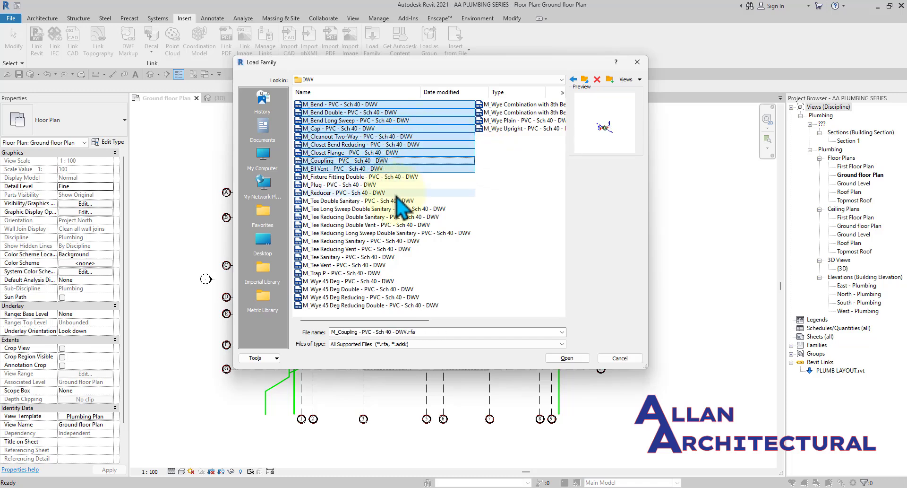
pyautogui.keyDown('ctrl'); pyautogui.click(369, 177); pyautogui.keyUp('ctrl')
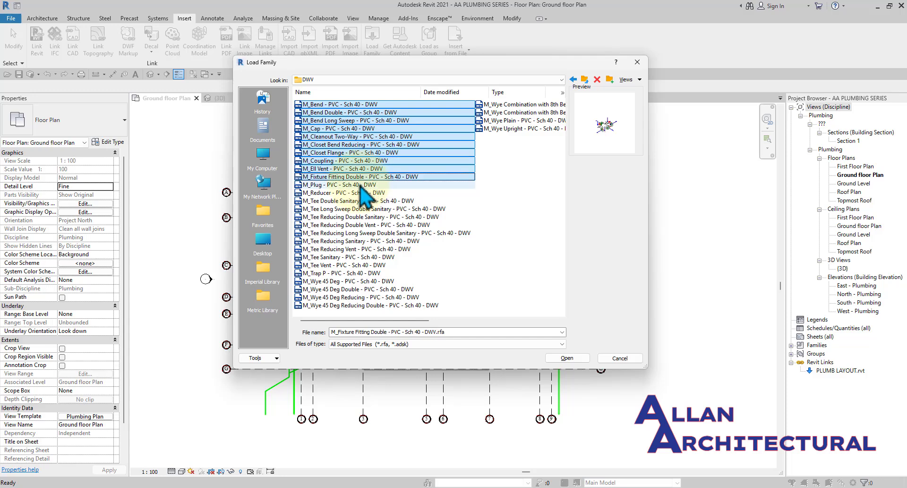
pyautogui.keyDown('ctrl'); pyautogui.click(368, 185); pyautogui.keyUp('ctrl')
pyautogui.keyDown('ctrl'); pyautogui.click(367, 193); pyautogui.keyUp('ctrl')
pyautogui.keyDown('ctrl'); pyautogui.click(364, 201); pyautogui.keyUp('ctrl')
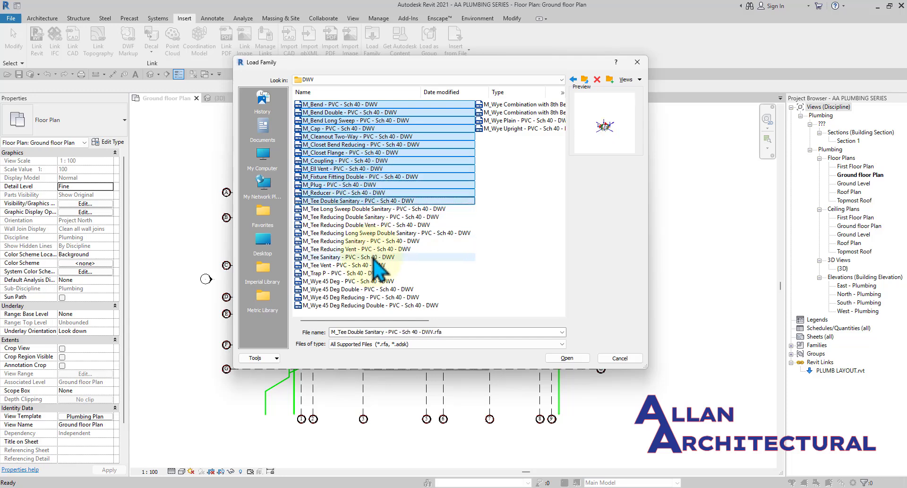
# Add the P-trap, remaining sanitary/vent tees and all wye fittings, then load them.
pyautogui.keyDown('ctrl'); pyautogui.click(325, 273); pyautogui.keyUp('ctrl')
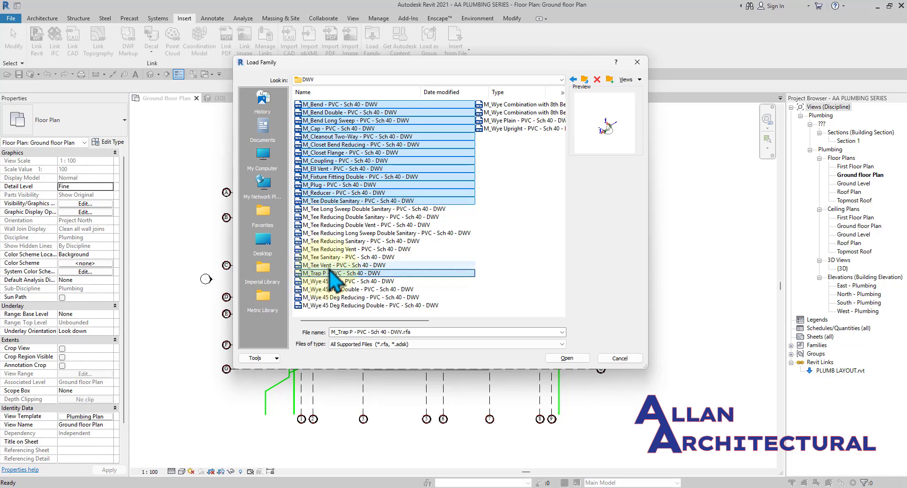
pyautogui.keyDown('ctrl'); pyautogui.click(352, 258); pyautogui.keyUp('ctrl')
pyautogui.keyDown('ctrl'); pyautogui.click(365, 233); pyautogui.keyUp('ctrl')
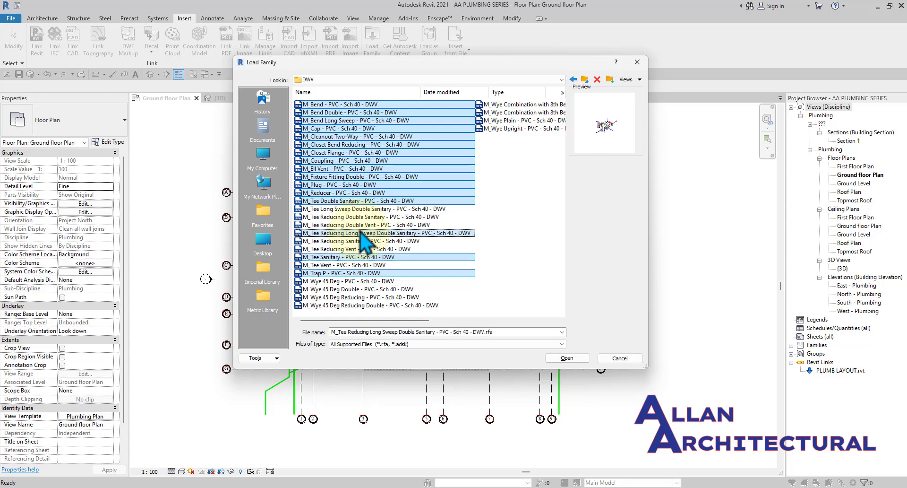
pyautogui.keyDown('ctrl'); pyautogui.click(369, 224); pyautogui.keyUp('ctrl')
pyautogui.keyDown('ctrl'); pyautogui.click(373, 217); pyautogui.keyUp('ctrl')
pyautogui.keyDown('ctrl'); pyautogui.click(374, 209); pyautogui.keyUp('ctrl')
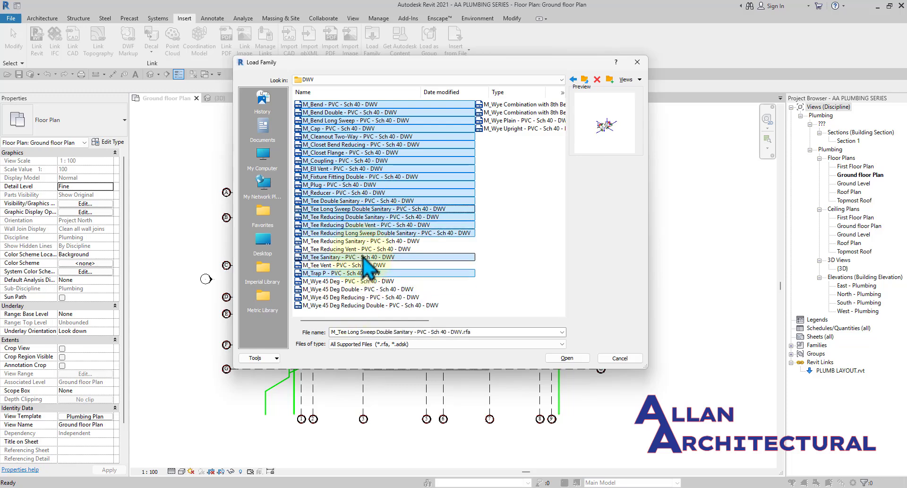
pyautogui.keyDown('ctrl'); pyautogui.click(369, 241); pyautogui.keyUp('ctrl')
pyautogui.keyDown('ctrl'); pyautogui.click(369, 249); pyautogui.keyUp('ctrl')
pyautogui.keyDown('ctrl'); pyautogui.click(368, 265); pyautogui.keyUp('ctrl')
pyautogui.keyDown('ctrl'); pyautogui.click(366, 281); pyautogui.keyUp('ctrl')
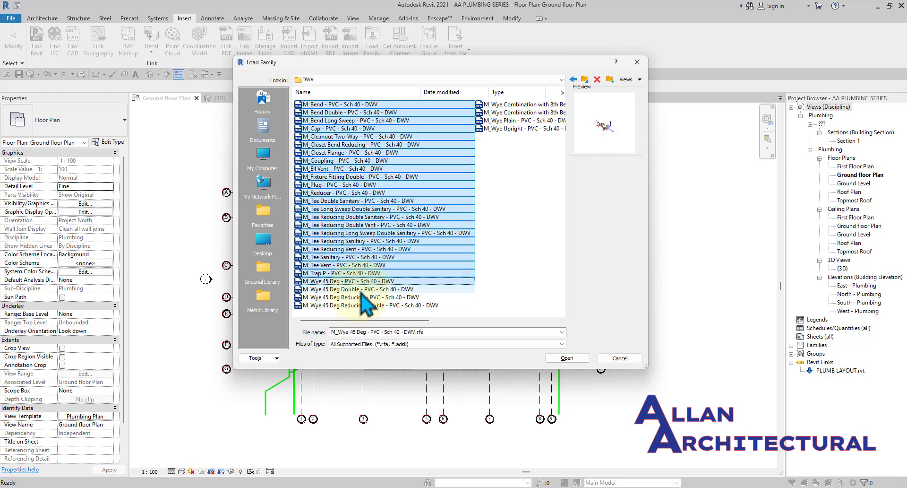
pyautogui.keyDown('ctrl'); pyautogui.click(364, 289); pyautogui.keyUp('ctrl')
pyautogui.keyDown('ctrl'); pyautogui.click(364, 297); pyautogui.keyUp('ctrl')
pyautogui.keyDown('ctrl'); pyautogui.click(364, 304); pyautogui.keyUp('ctrl')
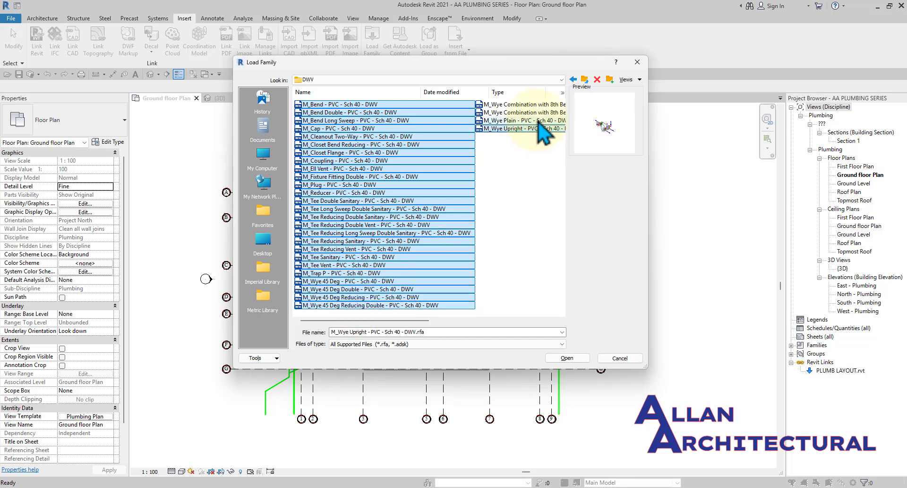
pyautogui.keyDown('ctrl'); pyautogui.click(539, 121); pyautogui.keyUp('ctrl')
pyautogui.keyDown('ctrl'); pyautogui.click(538, 129); pyautogui.keyUp('ctrl')
pyautogui.keyDown('ctrl'); pyautogui.click(534, 112); pyautogui.keyUp('ctrl')
pyautogui.keyDown('ctrl'); pyautogui.click(529, 105); pyautogui.keyUp('ctrl')
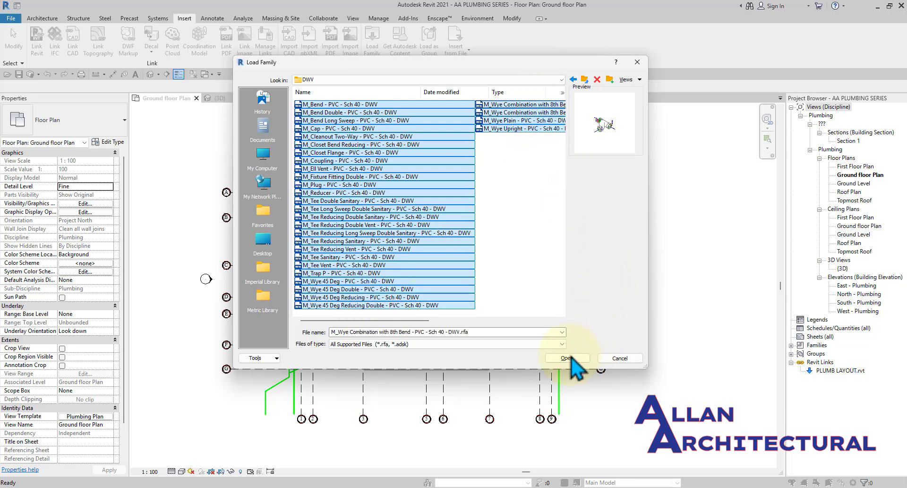
pyautogui.click(567, 358)
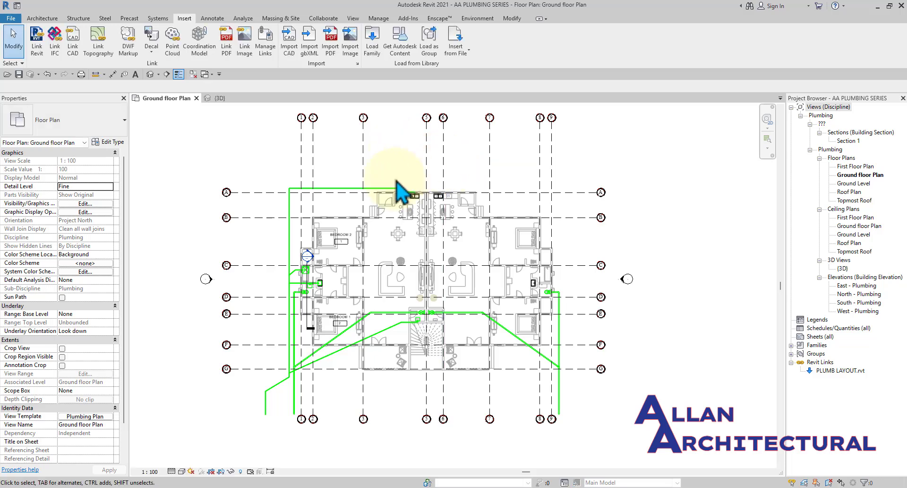
# Zoom in on and select the tee where the diagonal pipe joins the vertical run.
pyautogui.scroll(3, 300, 286)
pyautogui.scroll(6, 298, 282)
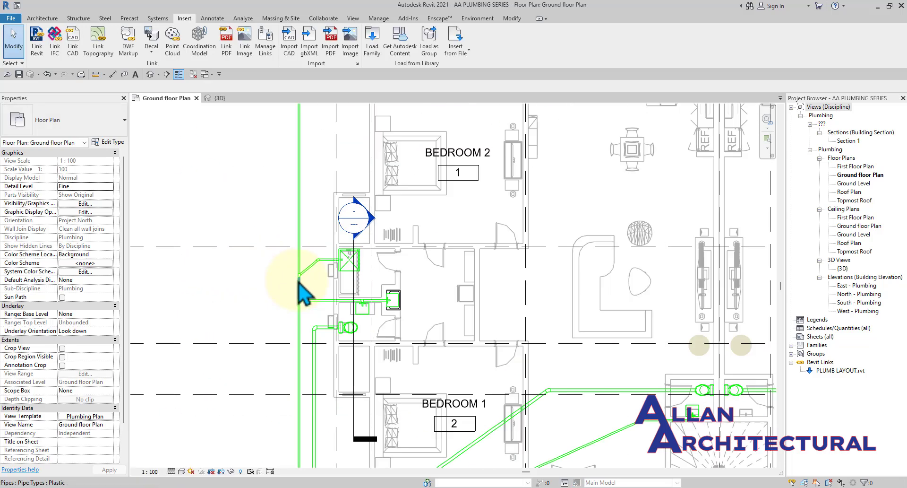
pyautogui.moveTo(298, 277); pyautogui.dragTo(340, 262, button='middle')
pyautogui.scroll(5, 357, 280)
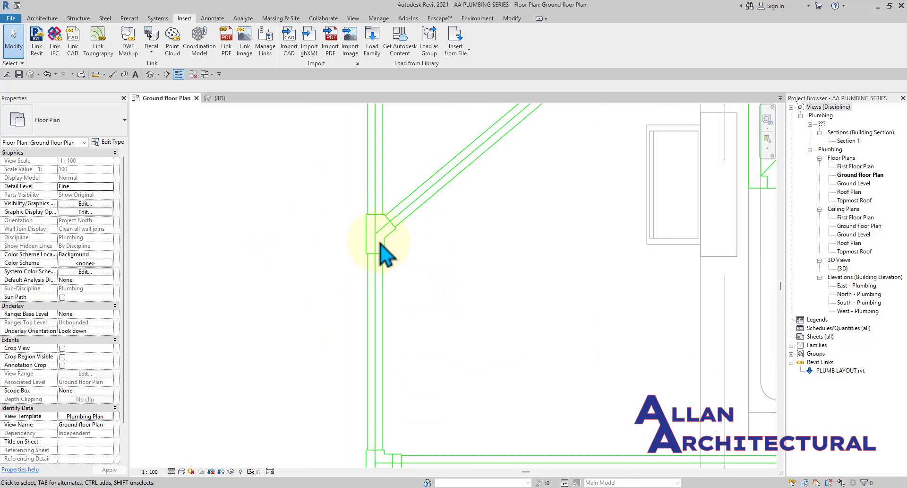
pyautogui.scroll(2, 380, 242)
pyautogui.scroll(-2, 387, 237)
pyautogui.moveTo(428, 255); pyautogui.dragTo(428, 285, button='middle')
pyautogui.scroll(1, 380, 273)
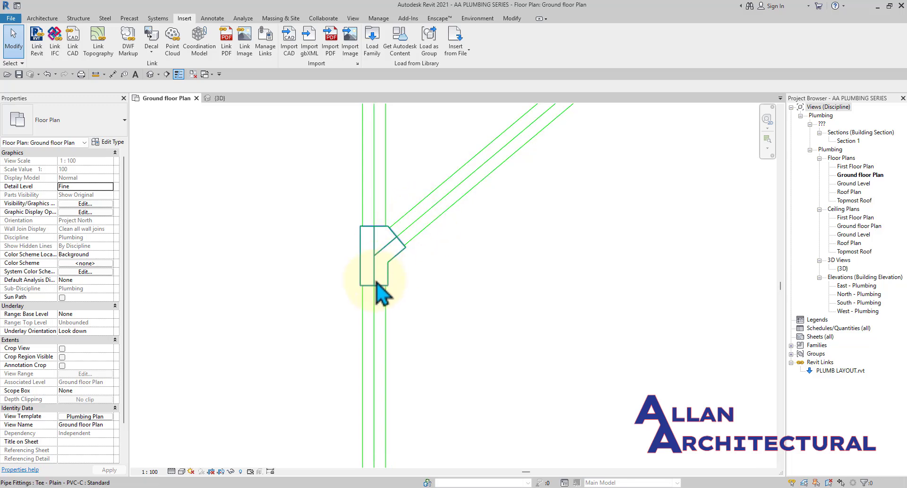
pyautogui.click(389, 256)
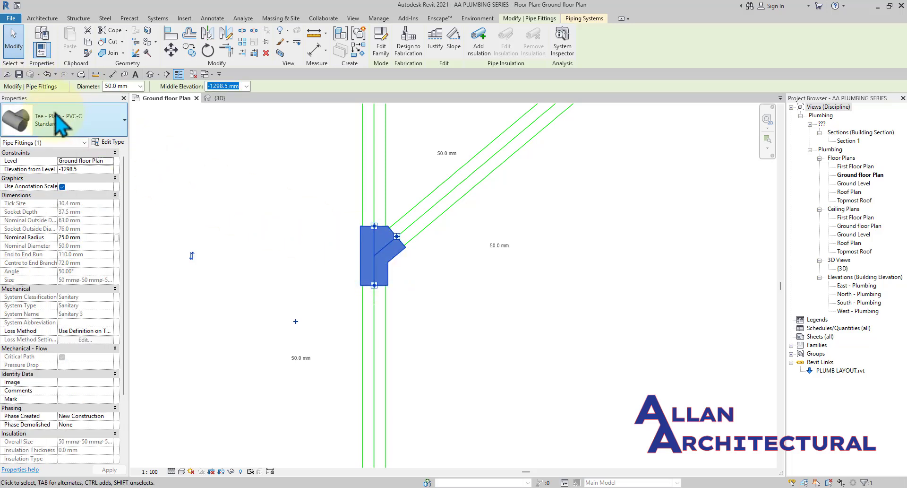
# Change the tee's type to M_Tee Sanitary - PVC - Sch 40 - DWV : Standard.
pyautogui.click(56, 123)
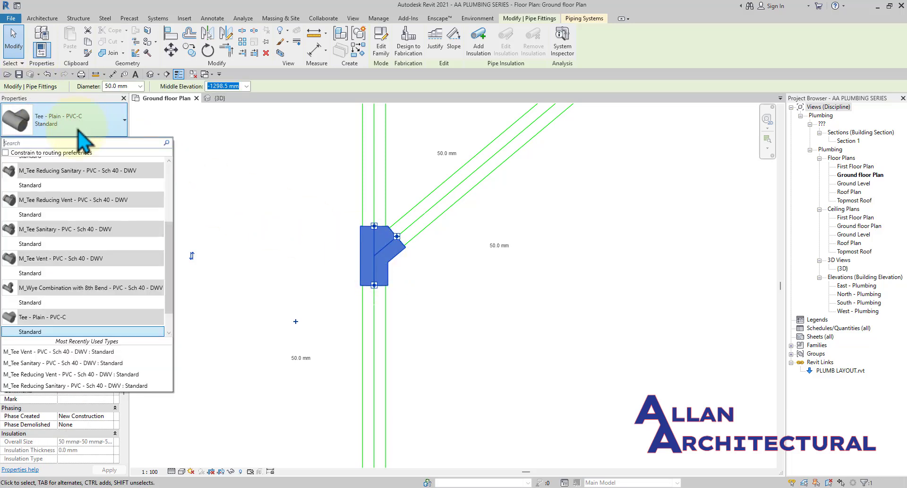
pyautogui.scroll(-1, 56, 227)
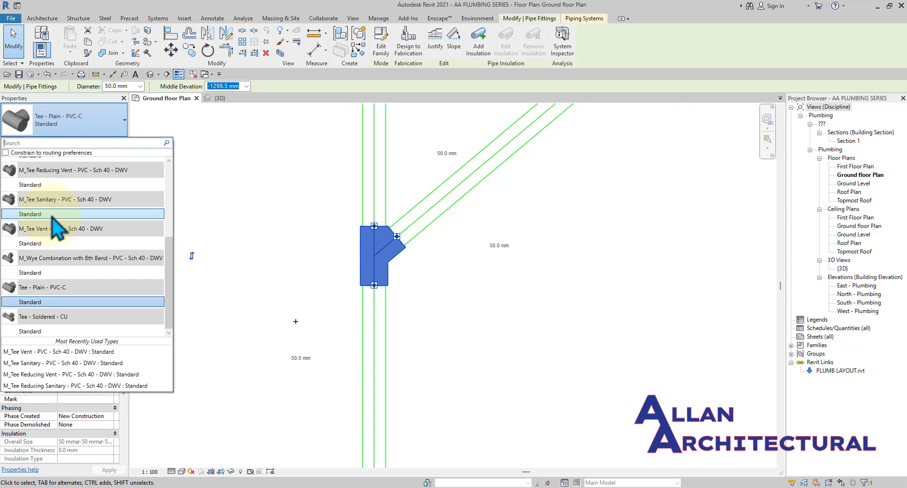
pyautogui.moveTo(45, 237)
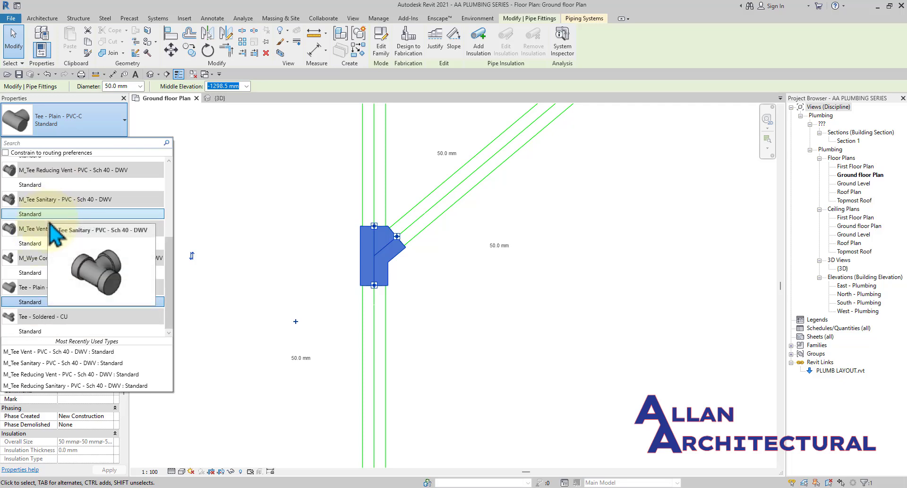
pyautogui.moveTo(48, 217)
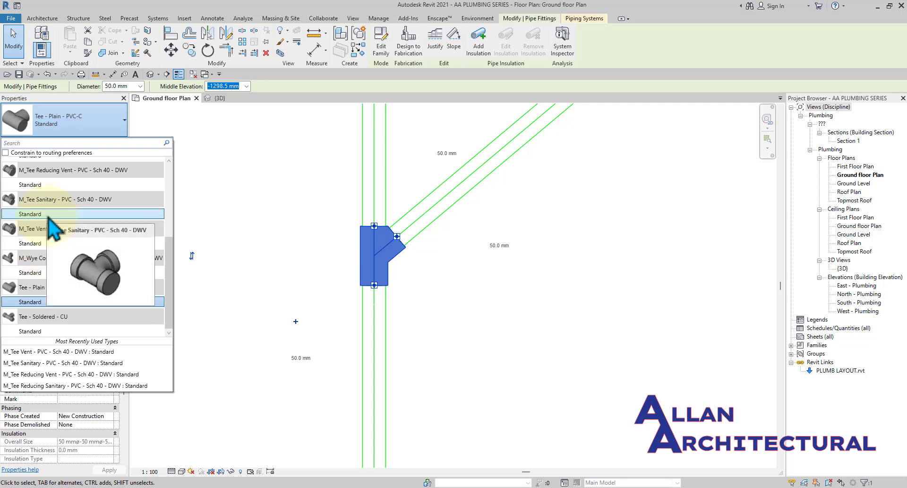
pyautogui.click(48, 217)
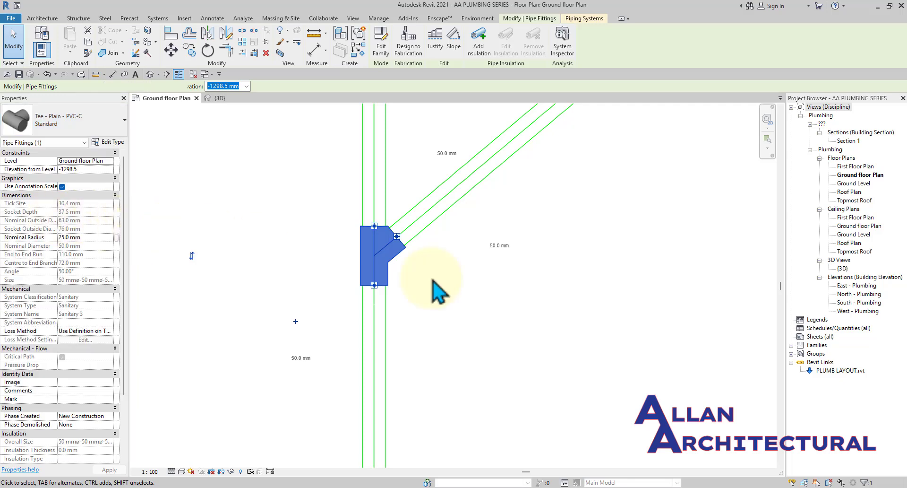
pyautogui.click(477, 297)
pyautogui.moveTo(456, 277); pyautogui.dragTo(401, 277, button='middle')
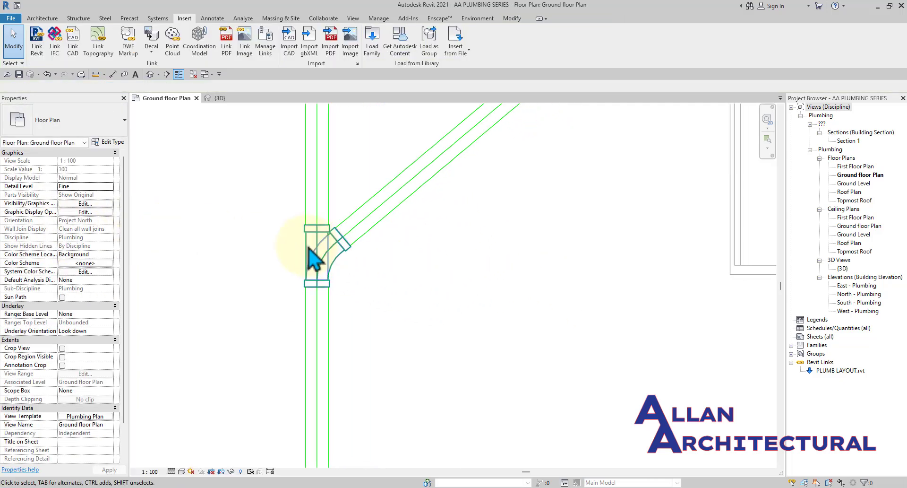
pyautogui.scroll(3, 310, 245)
pyautogui.scroll(-1, 334, 259)
pyautogui.scroll(-5, 338, 260)
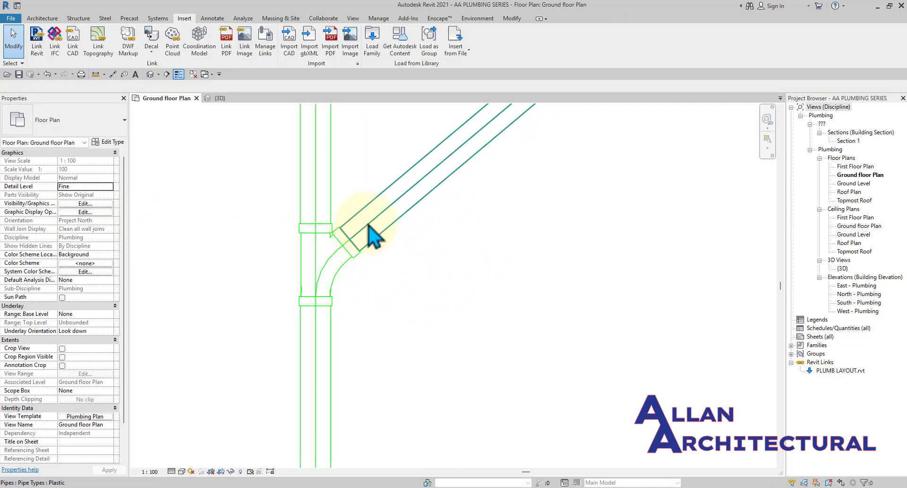
pyautogui.scroll(5, 355, 269)
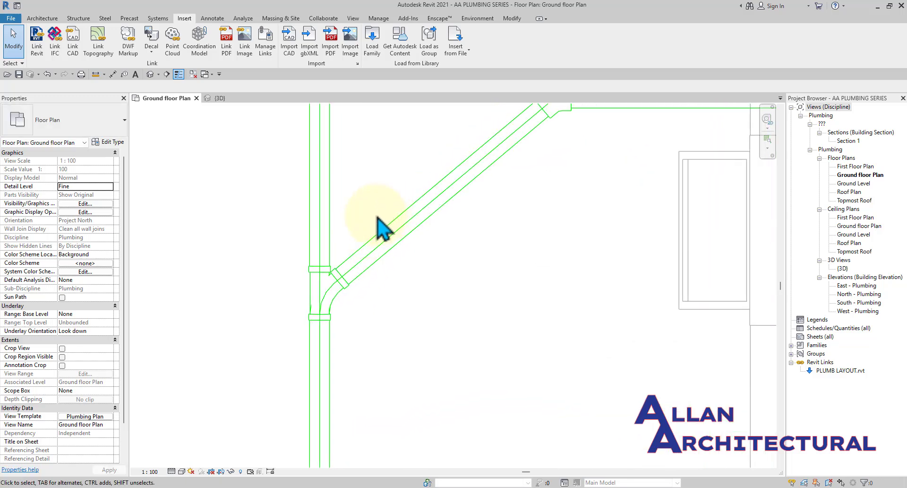
pyautogui.scroll(-2, 453, 215)
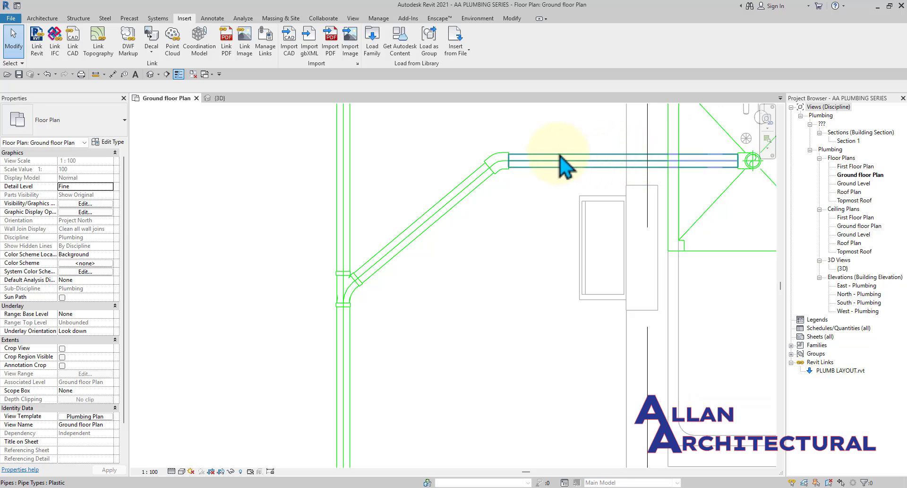
pyautogui.scroll(3, 364, 286)
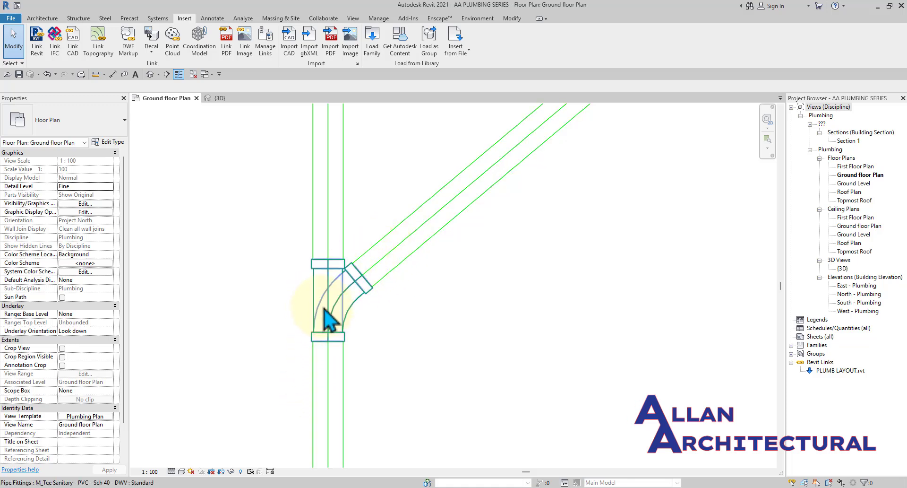
# Change the tee at the horizontal pipe branch to M_Tee Sanitary - PVC - Sch 40 - DWV.
pyautogui.scroll(-2, 298, 199)
pyautogui.scroll(-6, 298, 192)
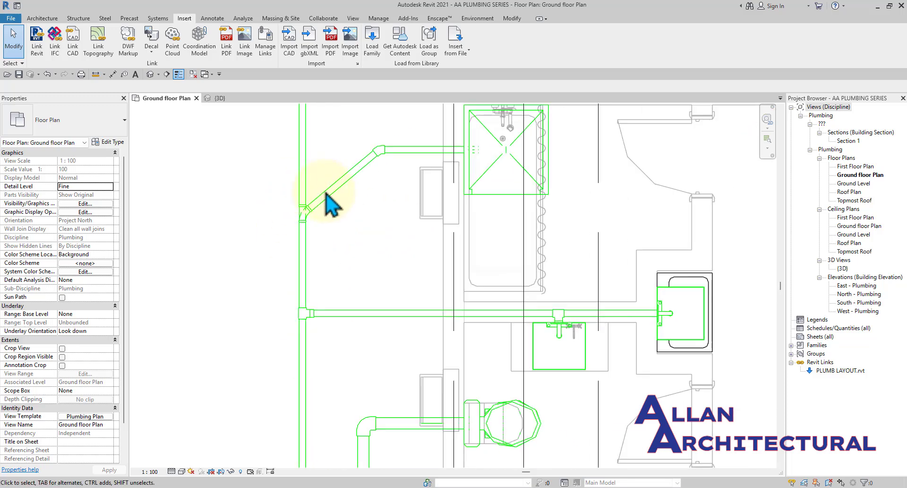
pyautogui.moveTo(313, 245); pyautogui.dragTo(323, 275, button='middle')
pyautogui.scroll(3, 320, 229)
pyautogui.scroll(4, 326, 230)
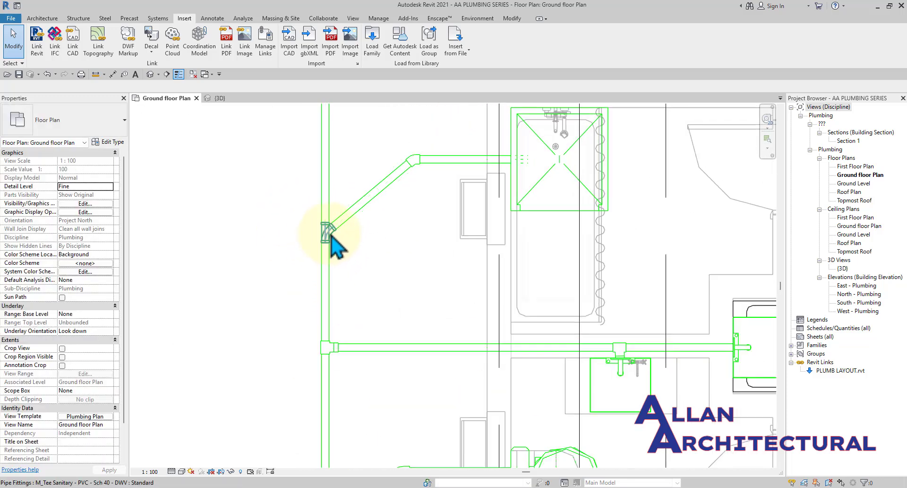
pyautogui.scroll(-4, 370, 263)
pyautogui.moveTo(362, 344); pyautogui.dragTo(349, 287, button='middle')
pyautogui.scroll(3, 345, 291)
pyautogui.scroll(2, 325, 303)
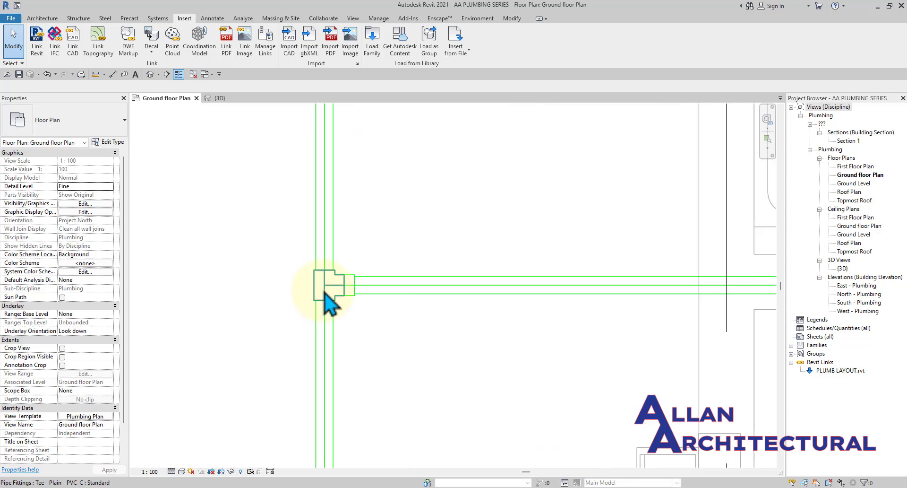
pyautogui.click(325, 302)
pyautogui.click(66, 123)
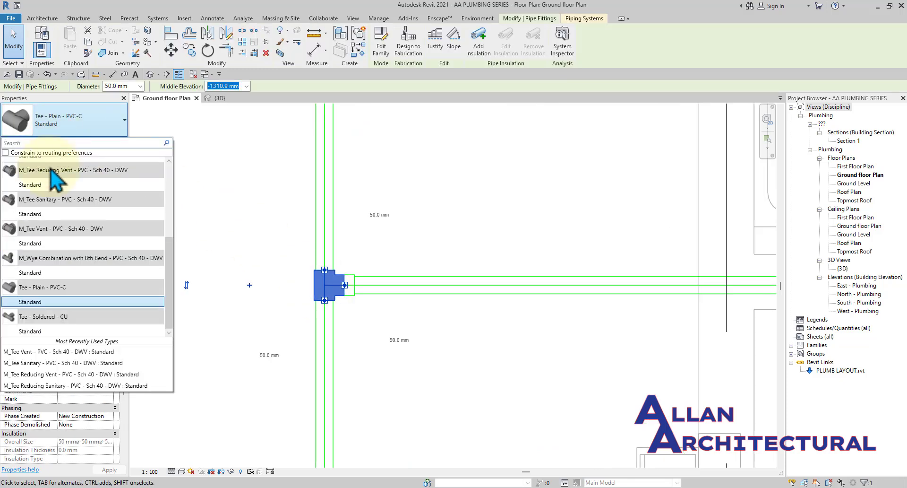
pyautogui.click(42, 214)
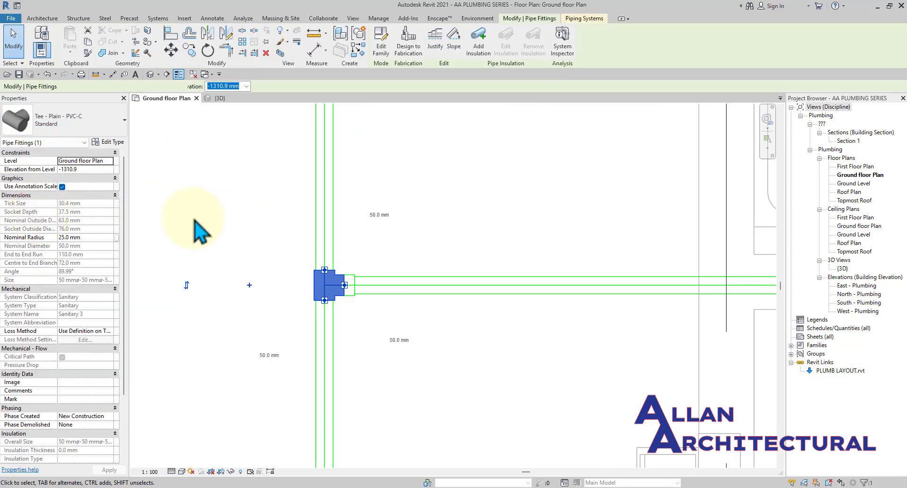
pyautogui.click(445, 242)
# Swap the tee joining the diagonal pipe to the M_Tee Sanitary type.
pyautogui.scroll(3, 399, 290)
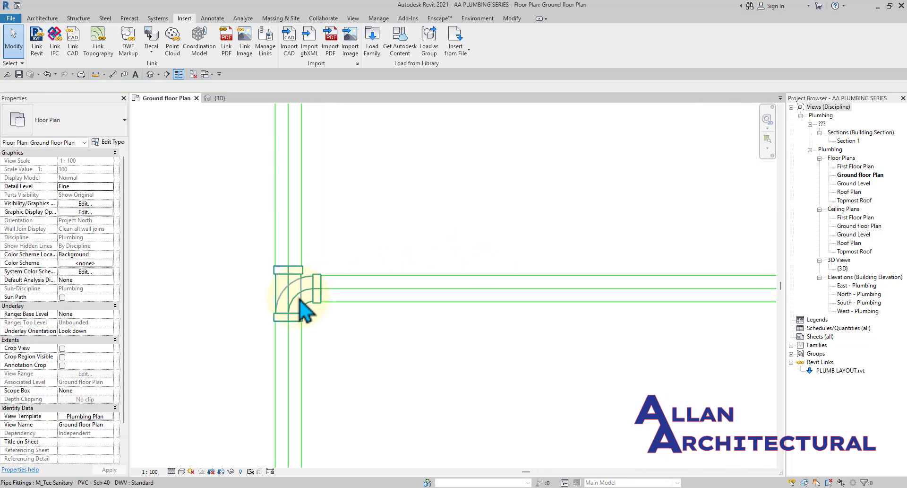
pyautogui.scroll(-6, 295, 296)
pyautogui.moveTo(336, 343); pyautogui.dragTo(339, 202, button='middle')
pyautogui.scroll(-1, 338, 202)
pyautogui.scroll(-2, 318, 251)
pyautogui.moveTo(360, 272); pyautogui.dragTo(383, 124, button='middle')
pyautogui.scroll(5, 348, 309)
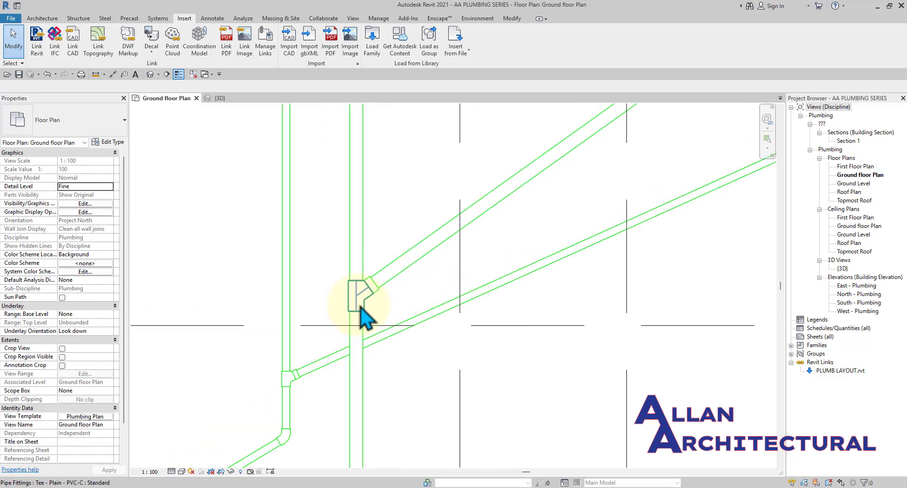
pyautogui.click(355, 309)
pyautogui.click(64, 124)
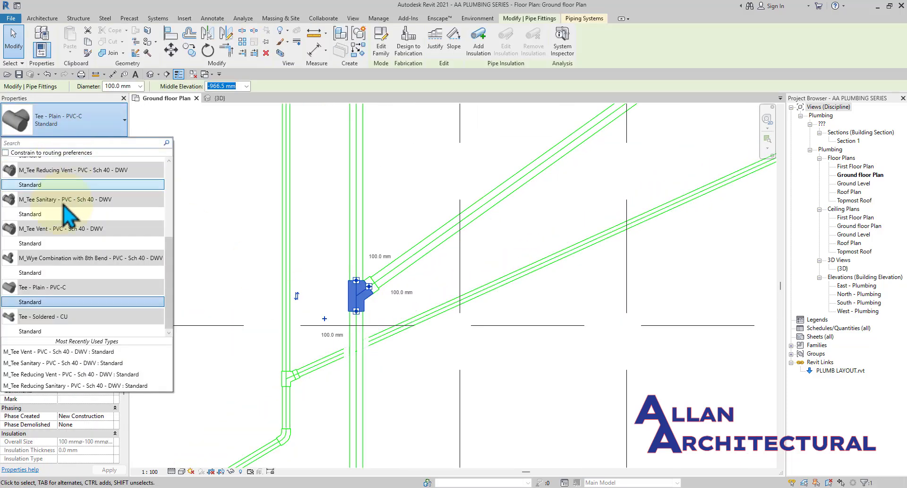
pyautogui.click(57, 213)
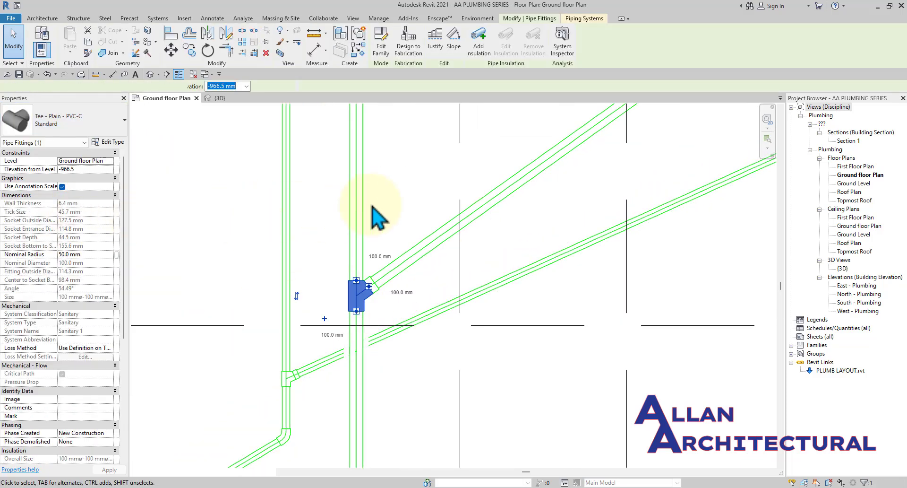
pyautogui.click(411, 196)
# Change the 50 mm plain tee on the left to M_Tee Sanitary - PVC - Sch 40 - DWV : Standard.
pyautogui.scroll(-6, 422, 191)
pyautogui.moveTo(483, 246); pyautogui.dragTo(441, 253, button='middle')
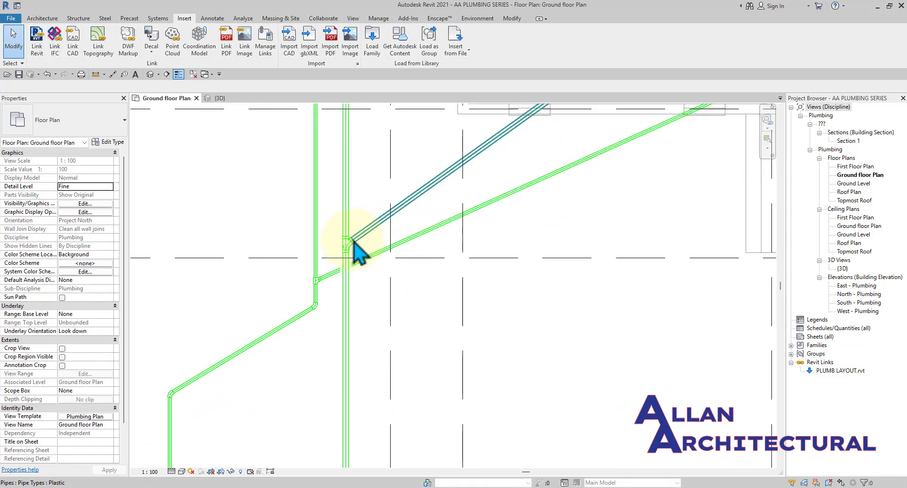
pyautogui.scroll(5, 354, 242)
pyautogui.scroll(1, 352, 255)
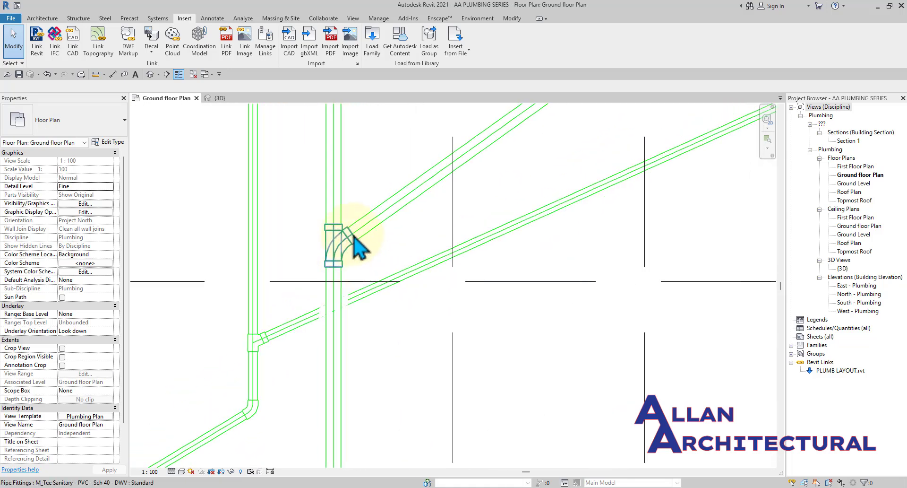
pyautogui.scroll(-5, 353, 235)
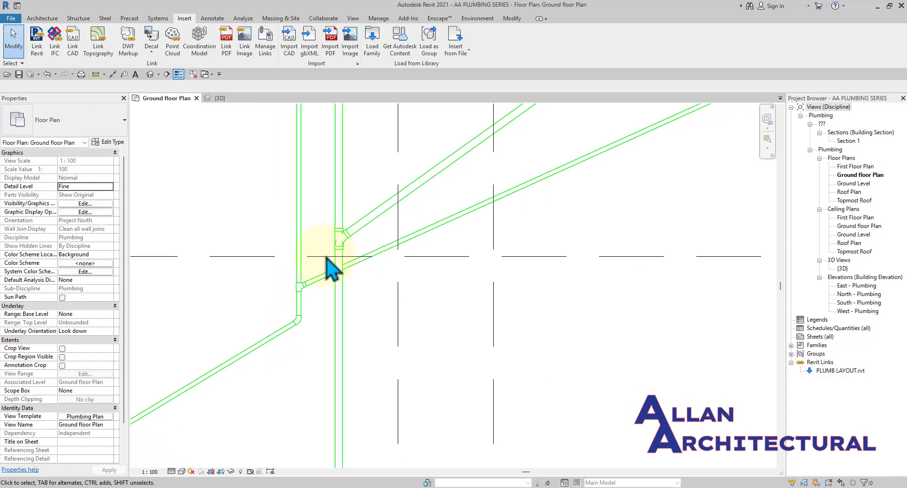
pyautogui.scroll(2, 325, 257)
pyautogui.scroll(4, 294, 307)
pyautogui.scroll(3, 294, 281)
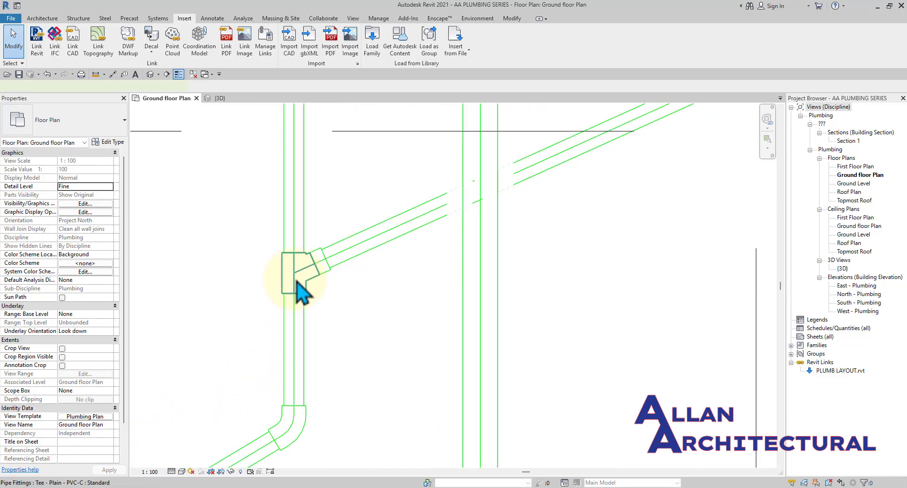
pyautogui.click(291, 278)
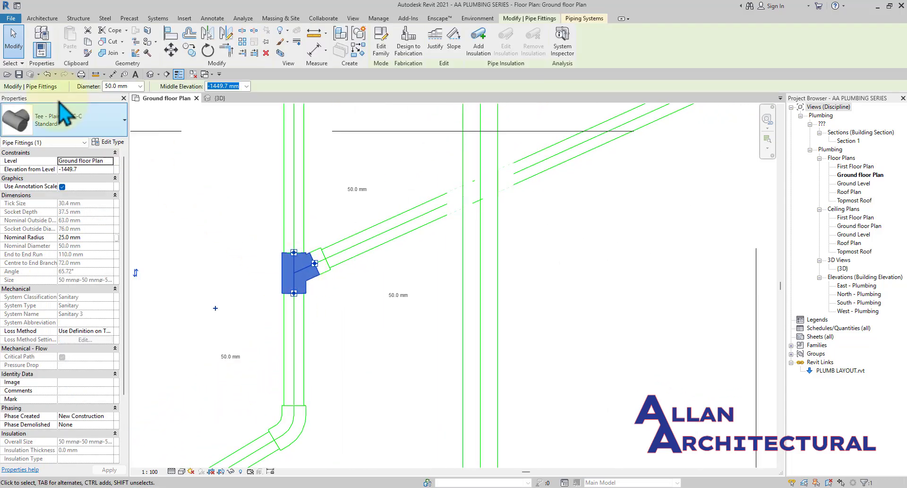
pyautogui.click(61, 122)
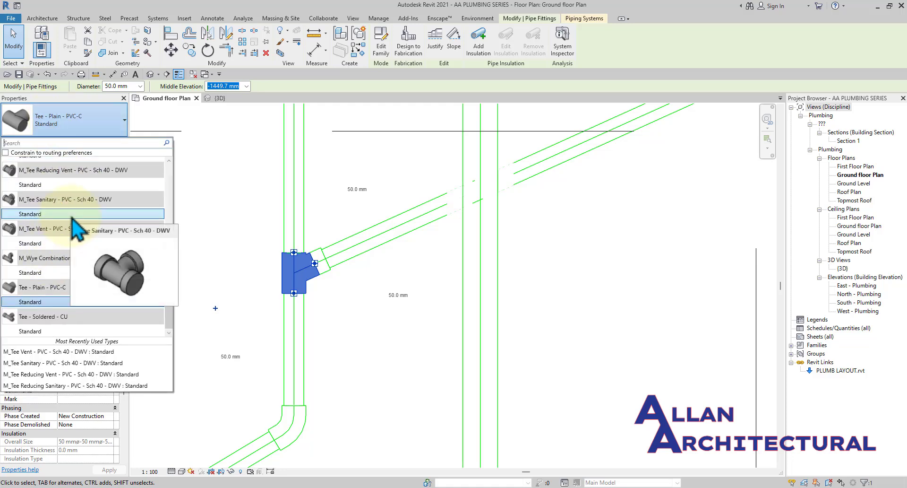
pyautogui.moveTo(72, 254)
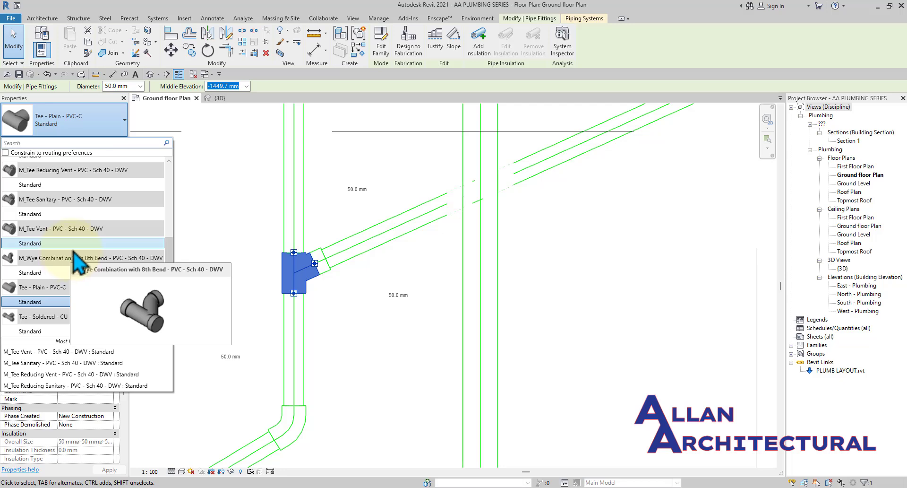
pyautogui.moveTo(70, 275)
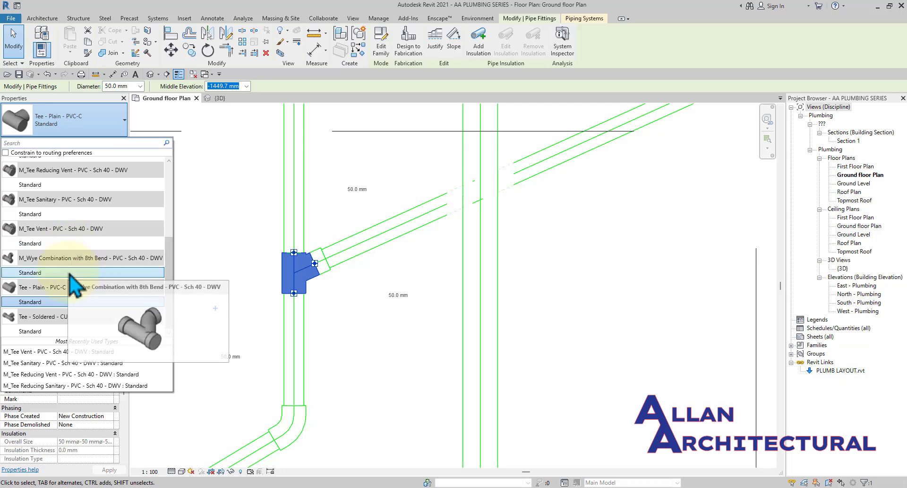
pyautogui.moveTo(46, 307)
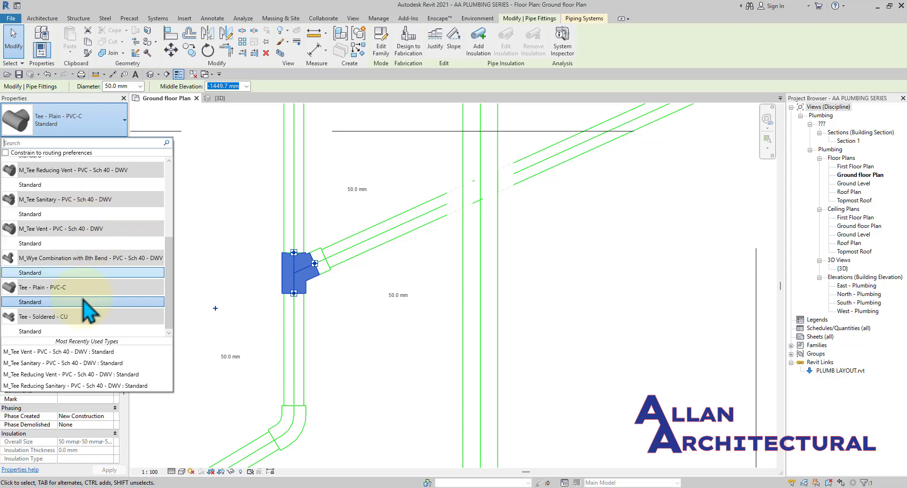
pyautogui.scroll(1, 88, 286)
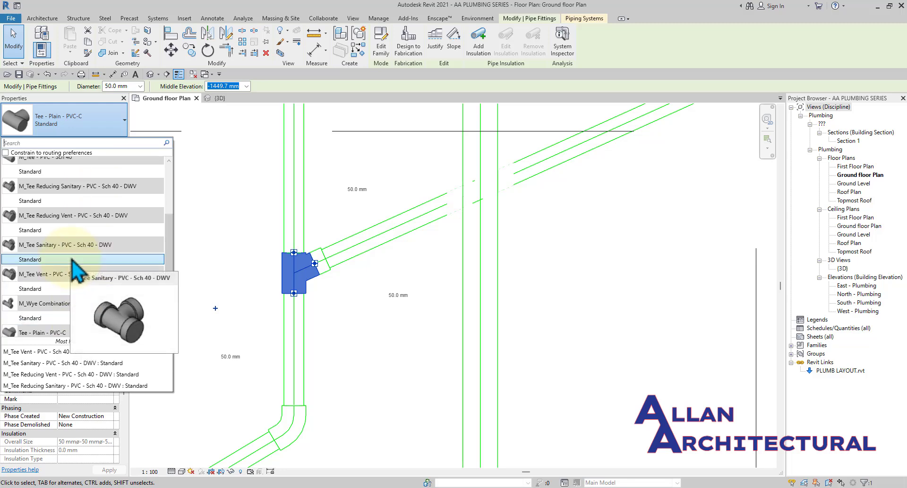
pyautogui.scroll(2, 71, 258)
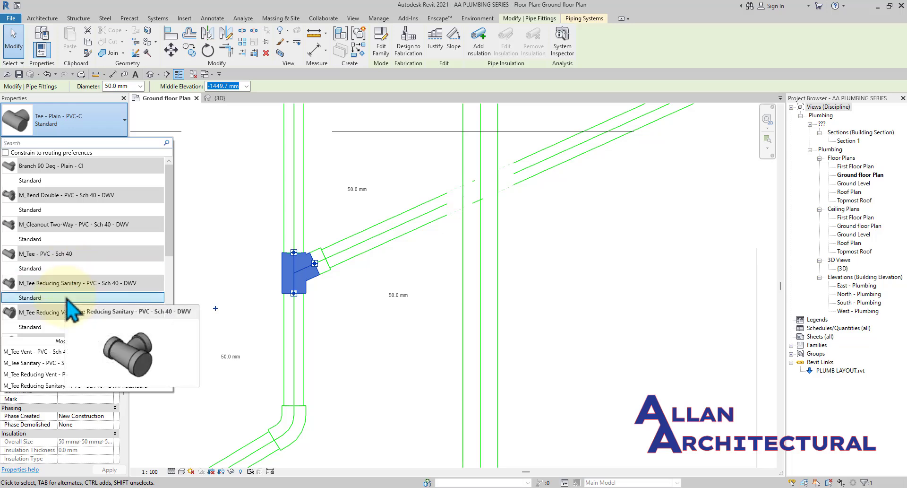
pyautogui.scroll(-2, 67, 299)
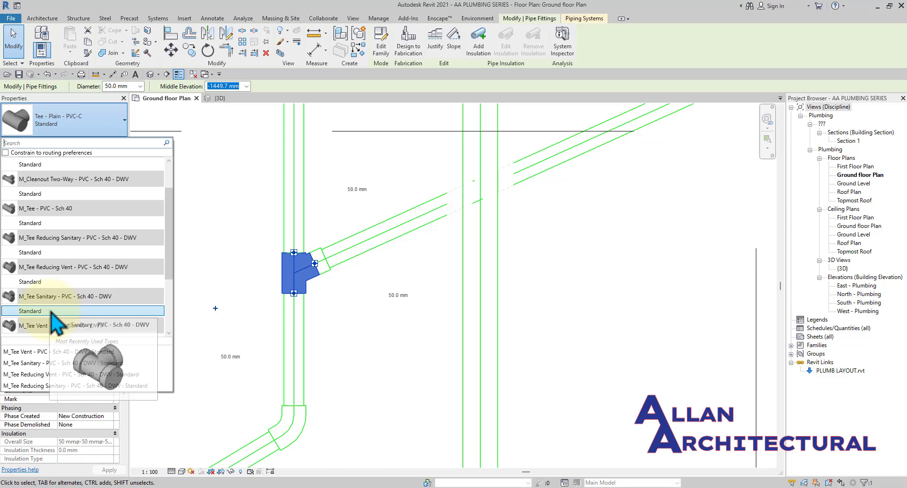
pyautogui.click(52, 311)
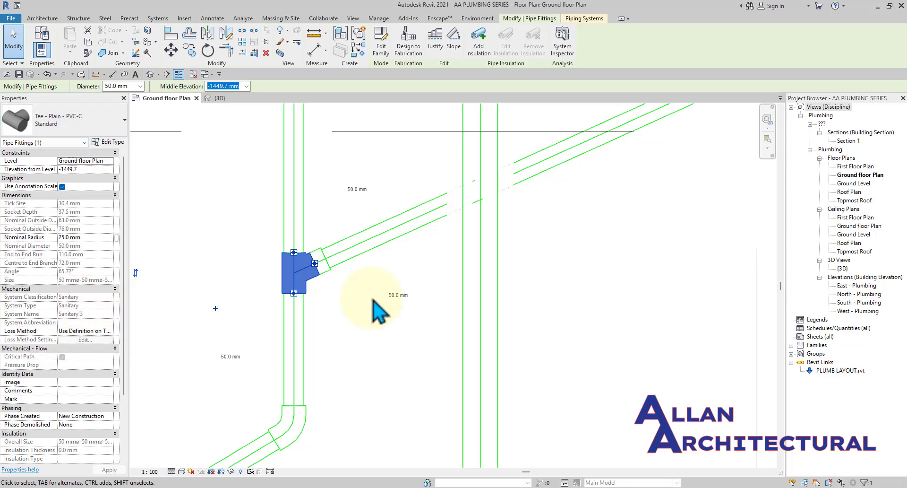
# Crossing-select everything across the right side of the ground floor plan.
pyautogui.click(342, 317)
pyautogui.scroll(-5, 327, 275)
pyautogui.scroll(-2, 409, 267)
pyautogui.moveTo(414, 275); pyautogui.dragTo(333, 273, button='middle')
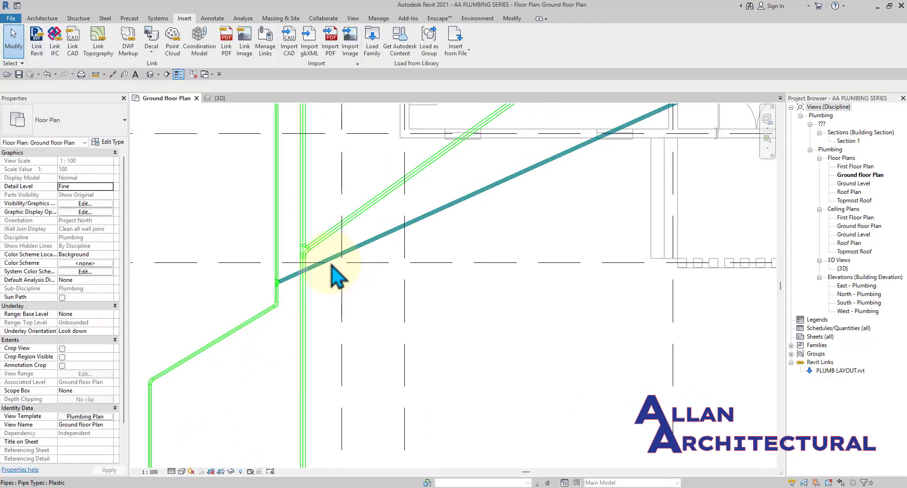
pyautogui.scroll(-6, 313, 270)
pyautogui.moveTo(454, 245); pyautogui.dragTo(340, 288, button='middle')
pyautogui.moveTo(564, 405); pyautogui.dragTo(373, 144)
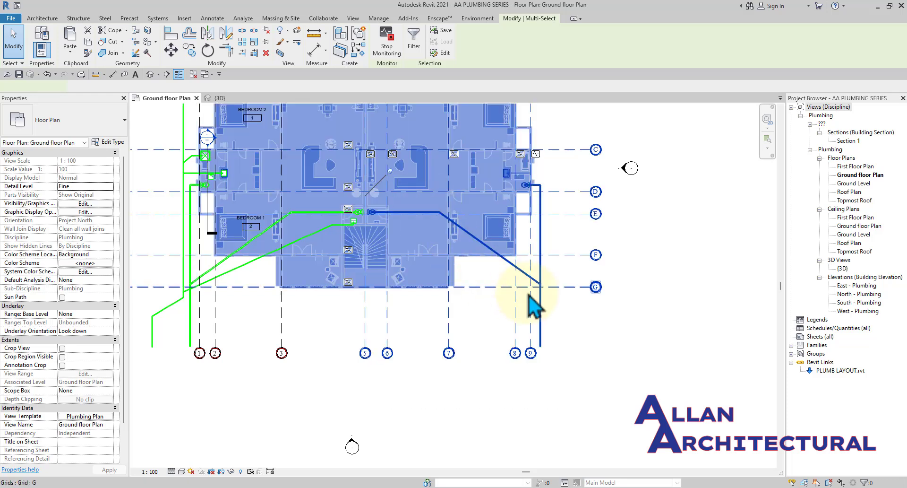
# Remove grids C–G, grids 5–9 and the linked model from the selection.
pyautogui.keyDown('shift'); pyautogui.moveTo(666, 138); pyautogui.dragTo(583, 349); pyautogui.keyUp('shift')
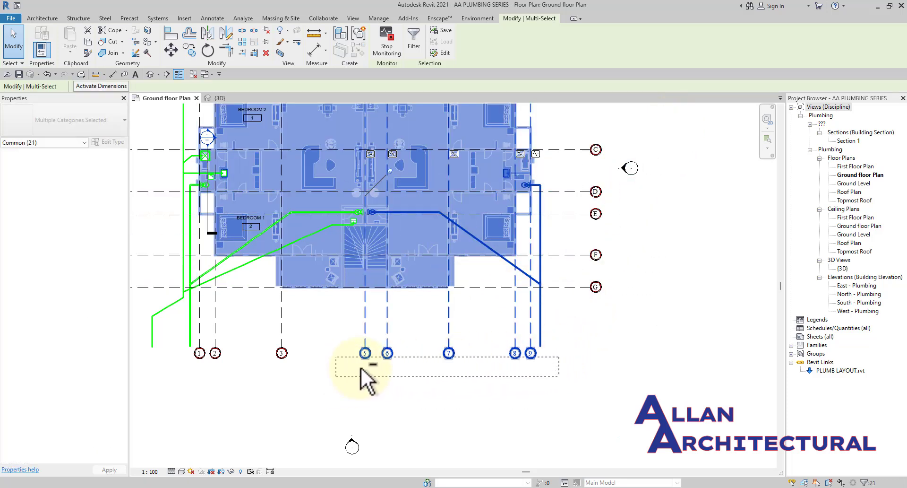
pyautogui.keyDown('shift'); pyautogui.moveTo(361, 367); pyautogui.dragTo(336, 356); pyautogui.keyUp('shift')
pyautogui.scroll(2, 369, 213)
pyautogui.moveTo(507, 359); pyautogui.dragTo(455, 293)
pyautogui.scroll(-4, 556, 273)
pyautogui.scroll(6, 426, 272)
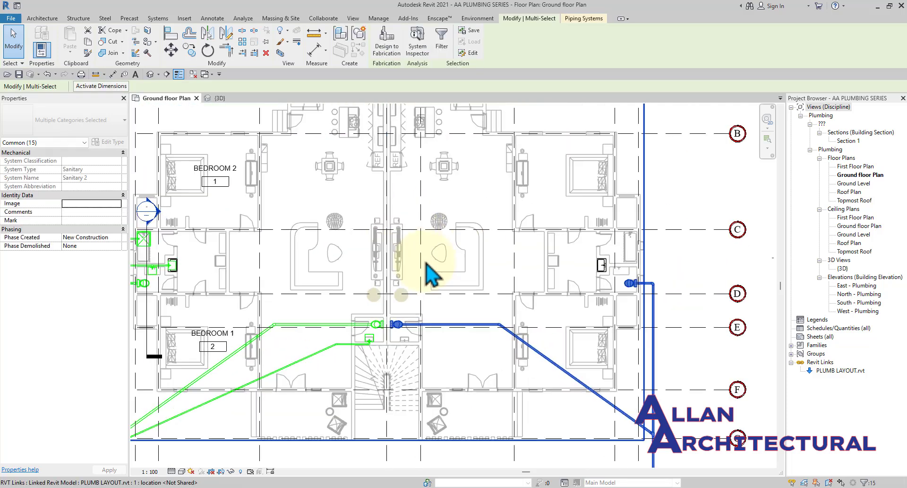
pyautogui.scroll(5, 416, 318)
pyautogui.scroll(-1, 384, 309)
pyautogui.scroll(-4, 416, 273)
pyautogui.moveTo(448, 271); pyautogui.dragTo(433, 226, button='middle')
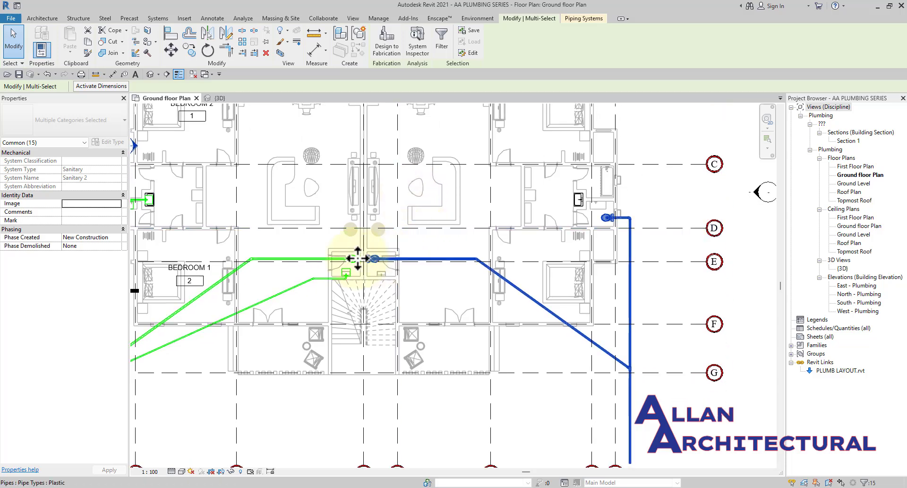
pyautogui.scroll(-3, 551, 232)
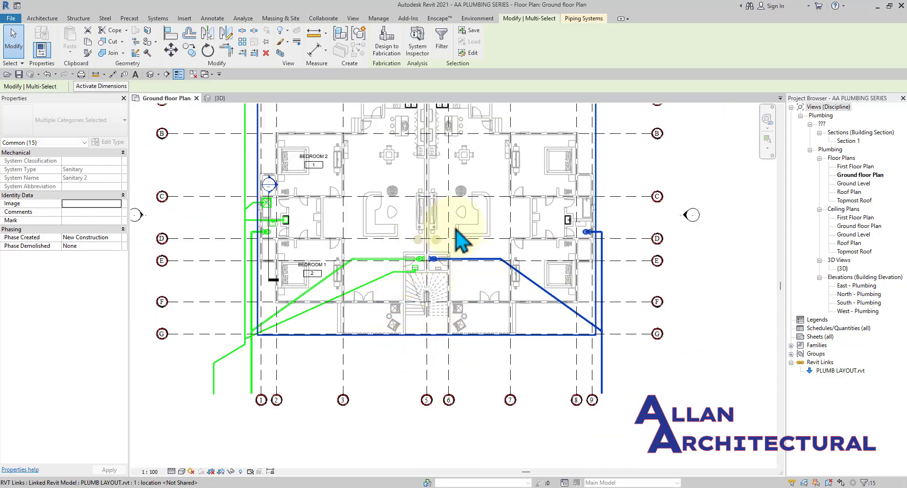
# Delete the selected blue pipes and fixtures, then review the cleared plan.
pyautogui.press('Delete')
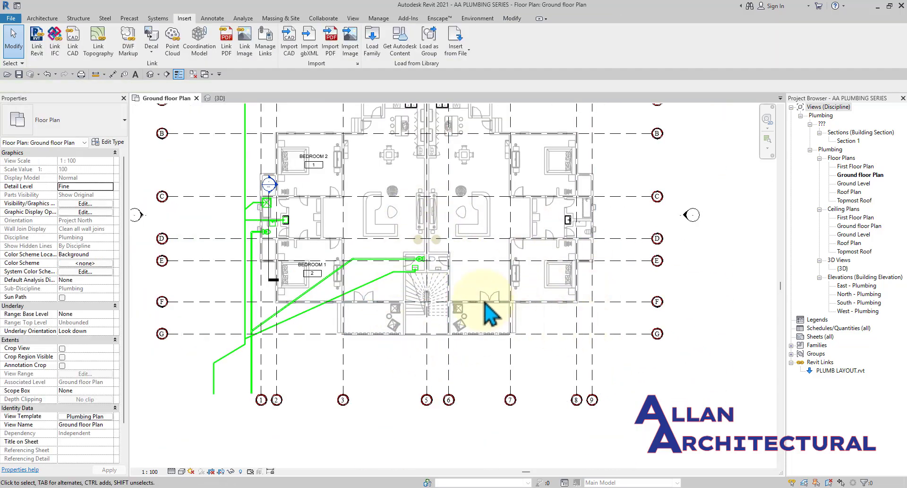
pyautogui.scroll(-2, 393, 290)
pyautogui.moveTo(358, 324); pyautogui.dragTo(381, 357, button='middle')
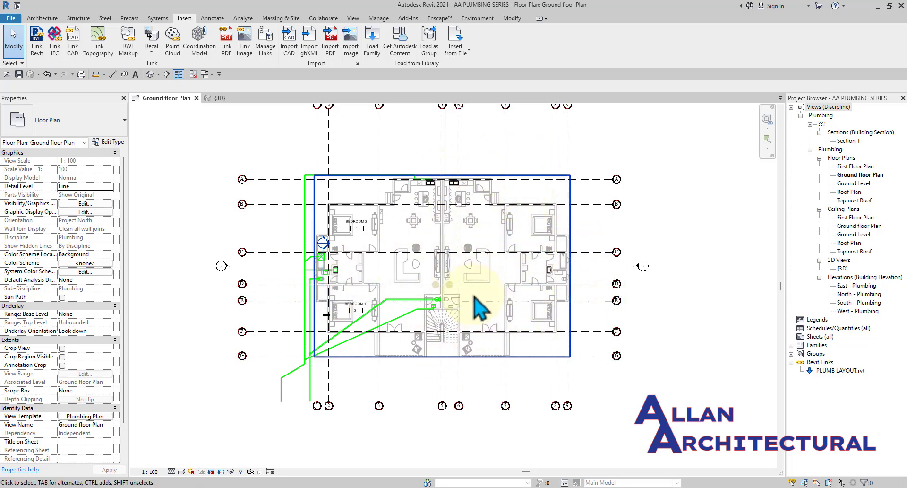
pyautogui.scroll(5, 412, 190)
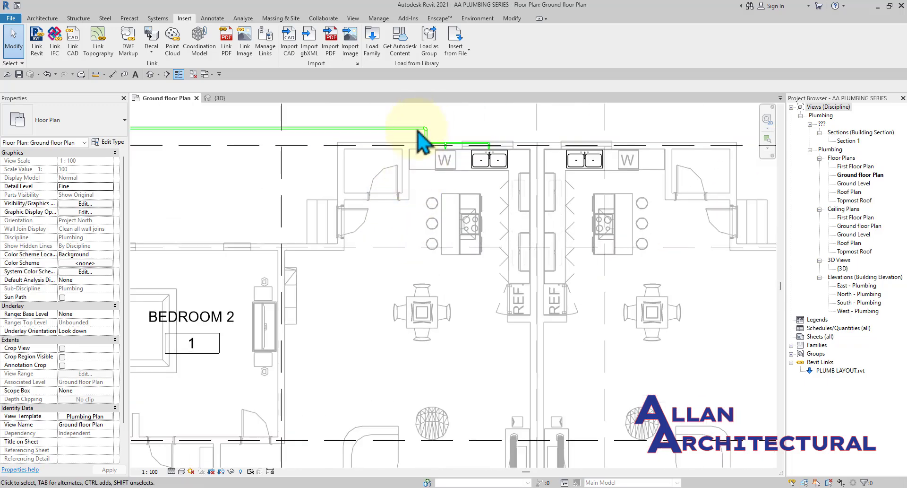
pyautogui.scroll(-2, 418, 132)
pyautogui.moveTo(397, 163); pyautogui.dragTo(415, 166, button='middle')
pyautogui.scroll(-4, 378, 277)
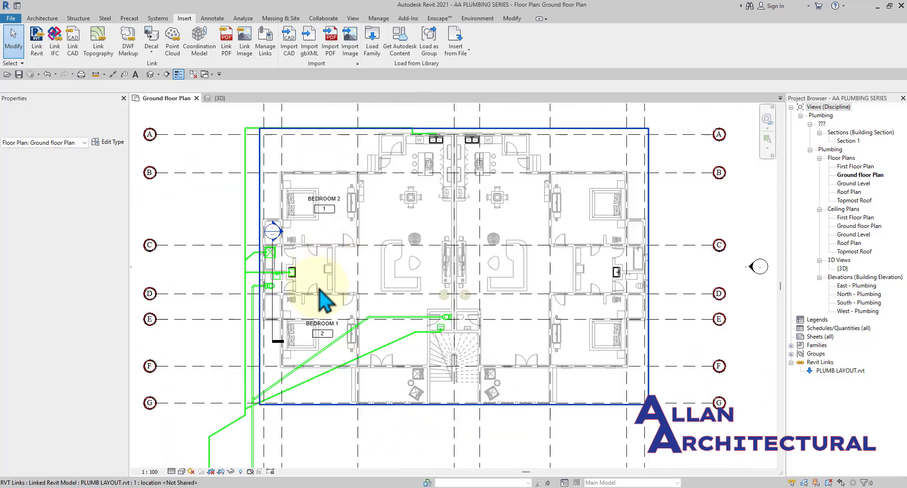
pyautogui.scroll(6, 304, 254)
pyautogui.scroll(3, 317, 226)
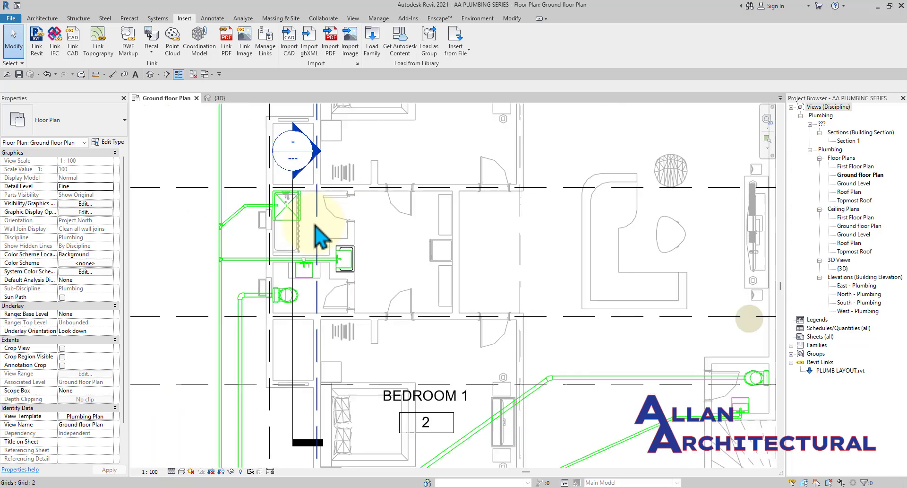
# Start Load Family and climb from the DWV fittings folder up to the Pipe library.
pyautogui.click(378, 59)
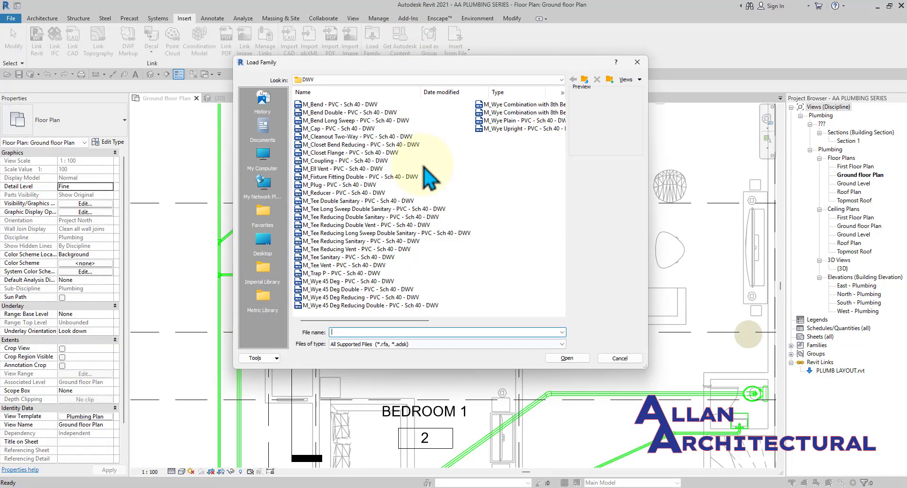
pyautogui.click(585, 80)
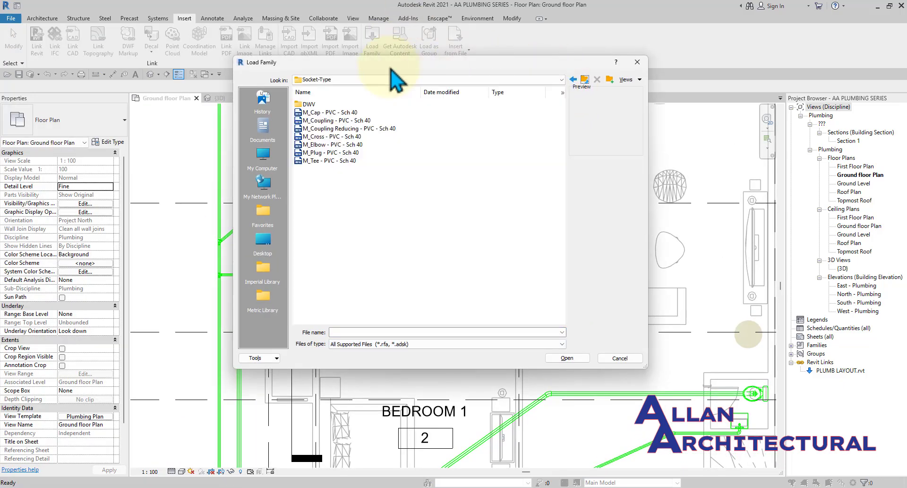
pyautogui.click(585, 80)
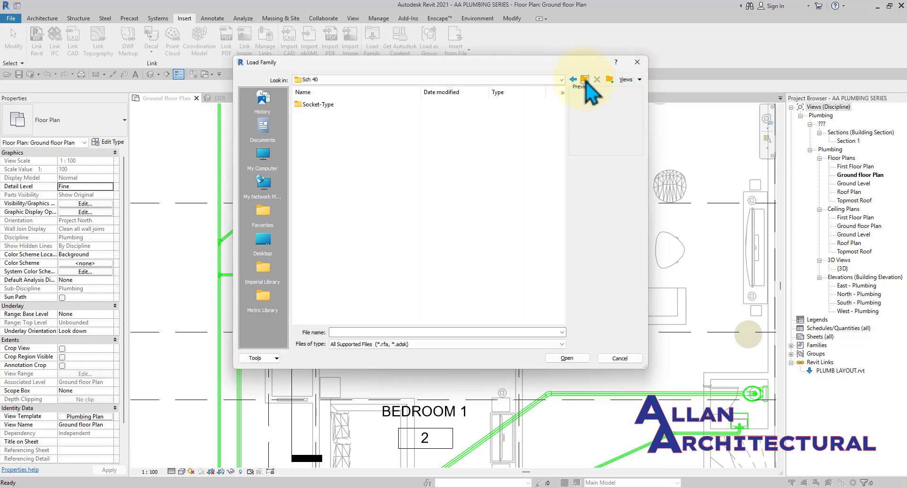
pyautogui.click(584, 79)
pyautogui.click(584, 79)
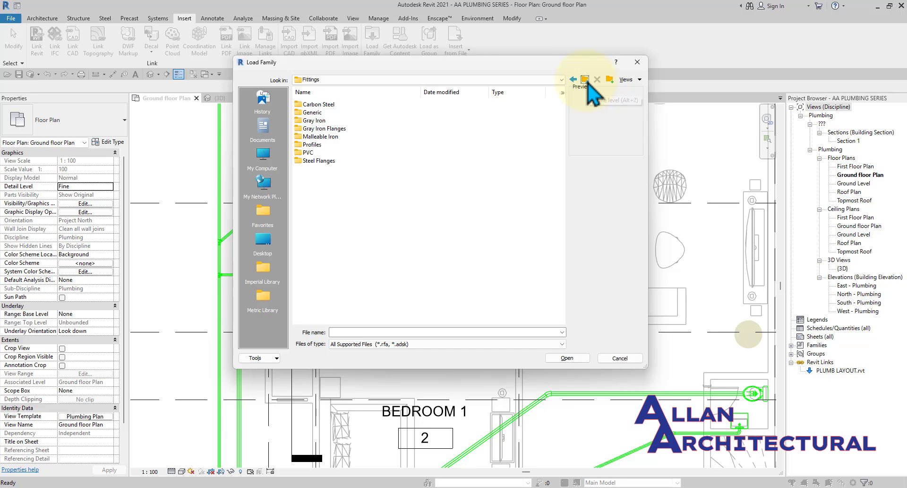
pyautogui.click(585, 79)
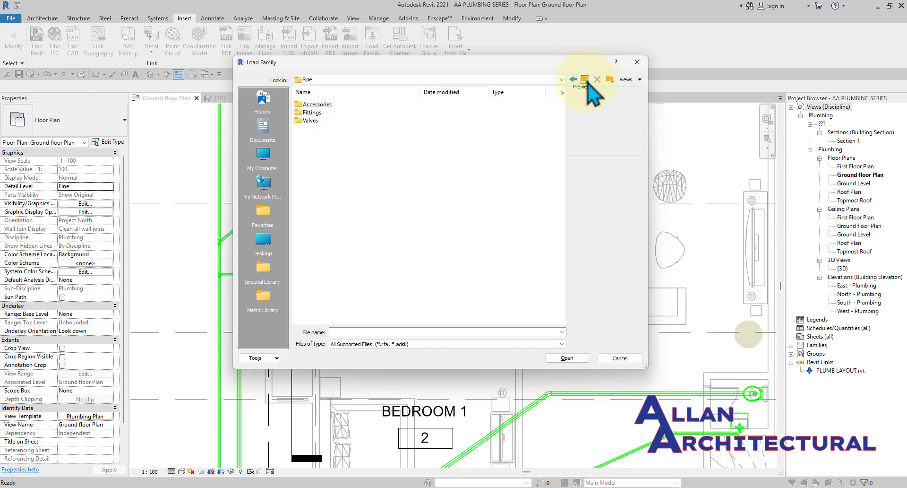
# Browse the Valves, Backflow Preventers and Accessories folders, then return to the category folders.
pyautogui.doubleClick(327, 123)
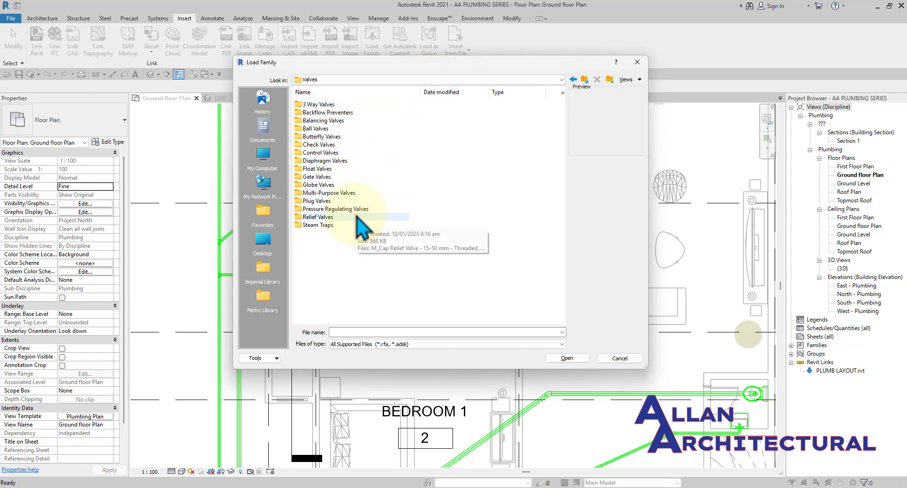
pyautogui.doubleClick(334, 114)
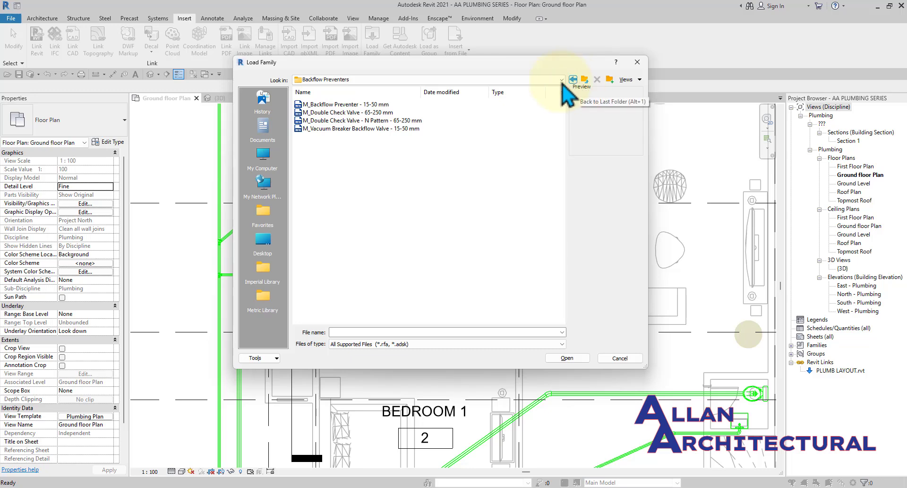
pyautogui.click(586, 79)
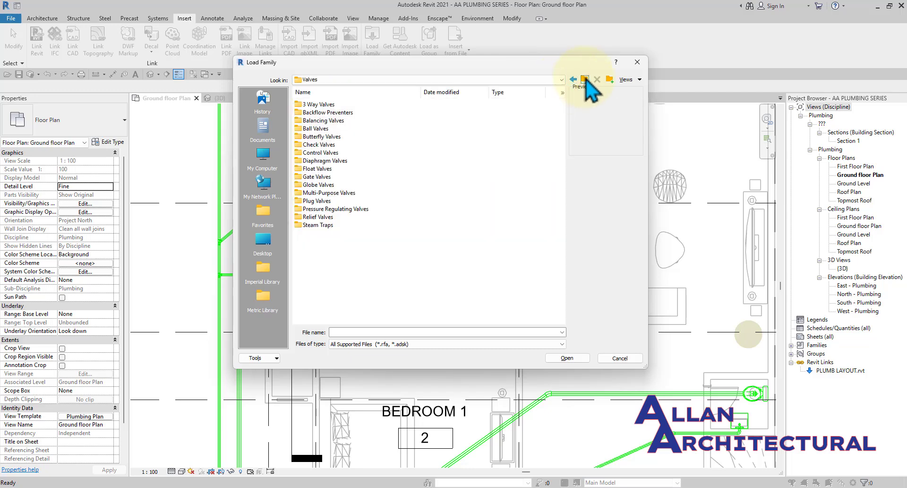
pyautogui.click(586, 79)
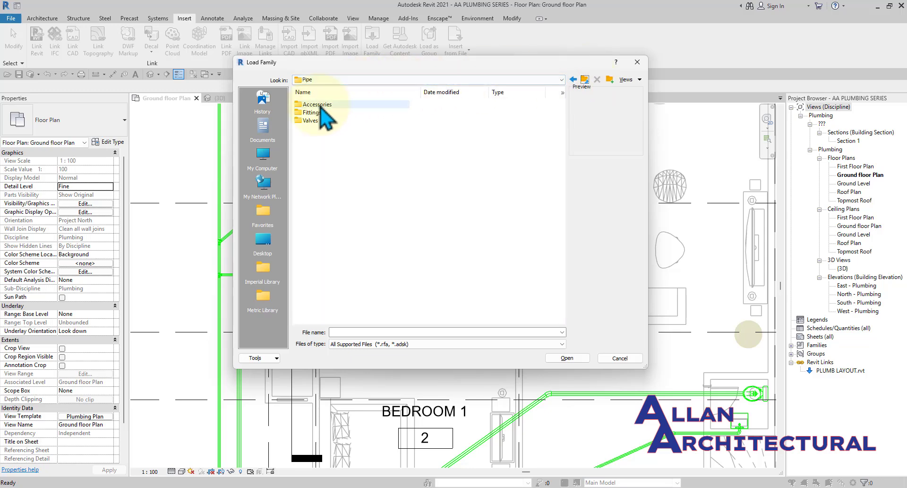
pyautogui.doubleClick(320, 105)
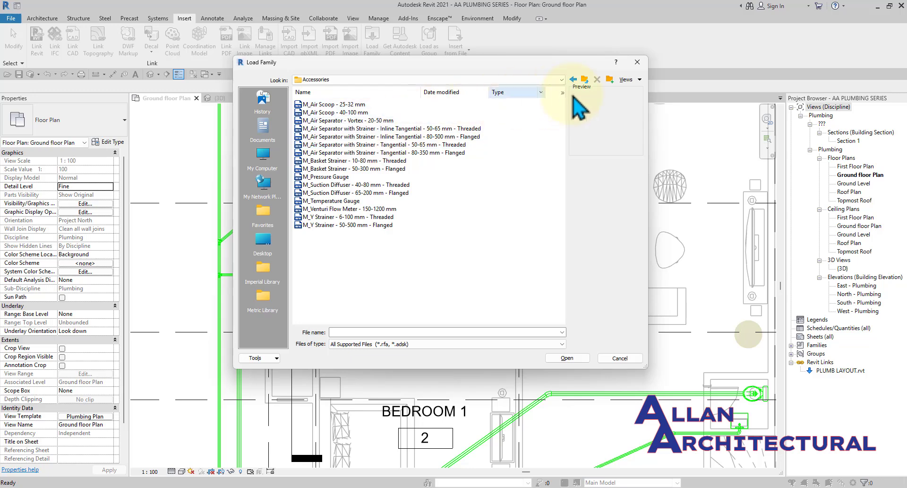
pyautogui.click(584, 80)
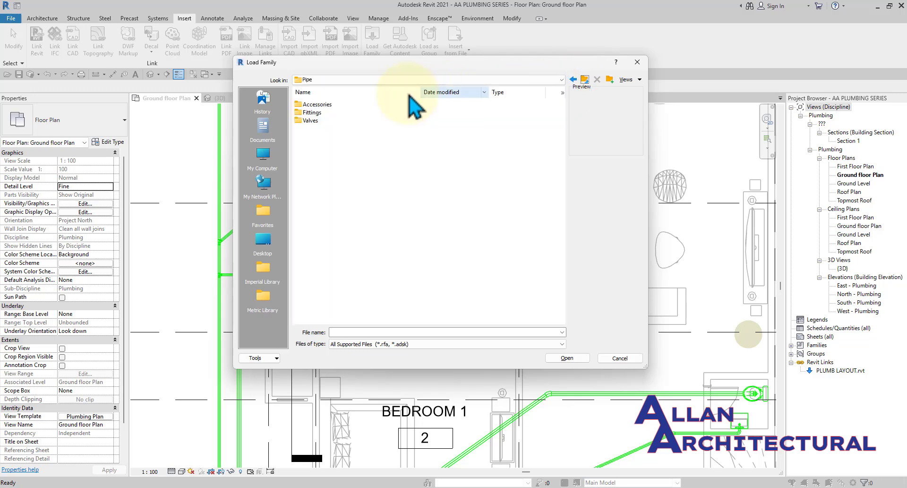
pyautogui.click(585, 81)
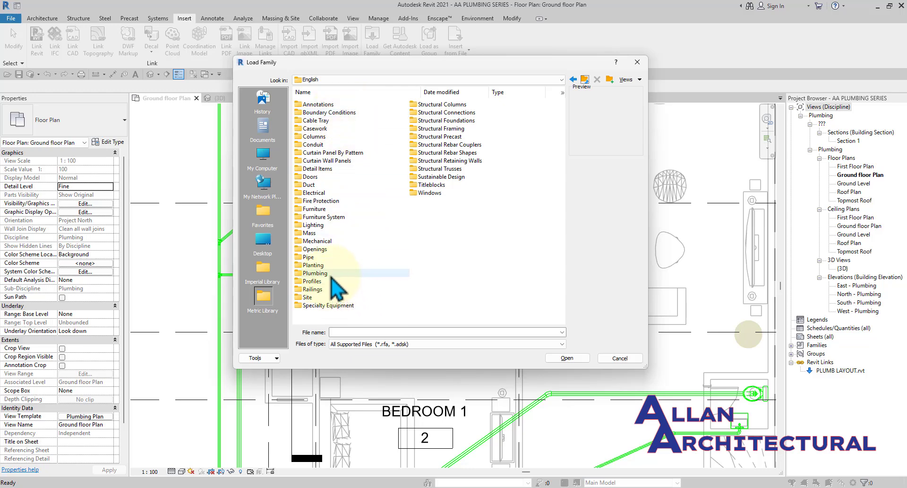
# Select M_Water Heater in Plumbing > MEP > Equipment > Water Heaters.
pyautogui.doubleClick(331, 278)
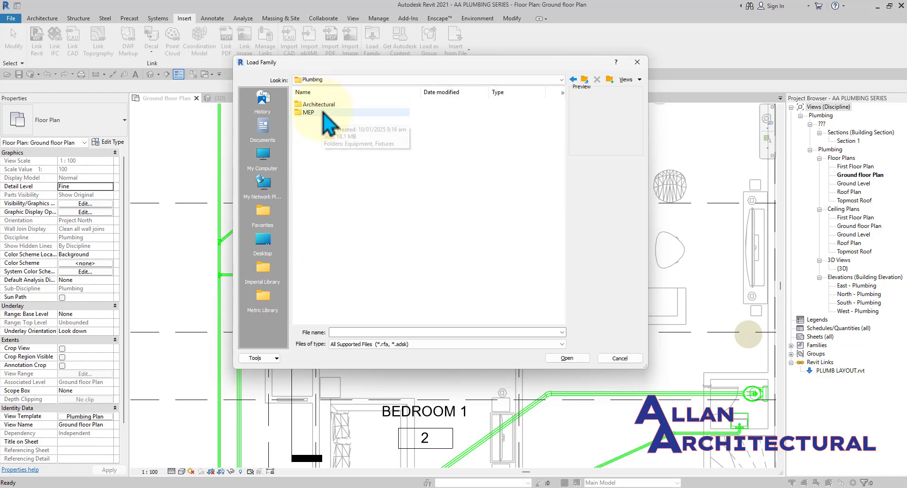
pyautogui.doubleClick(324, 113)
pyautogui.doubleClick(328, 106)
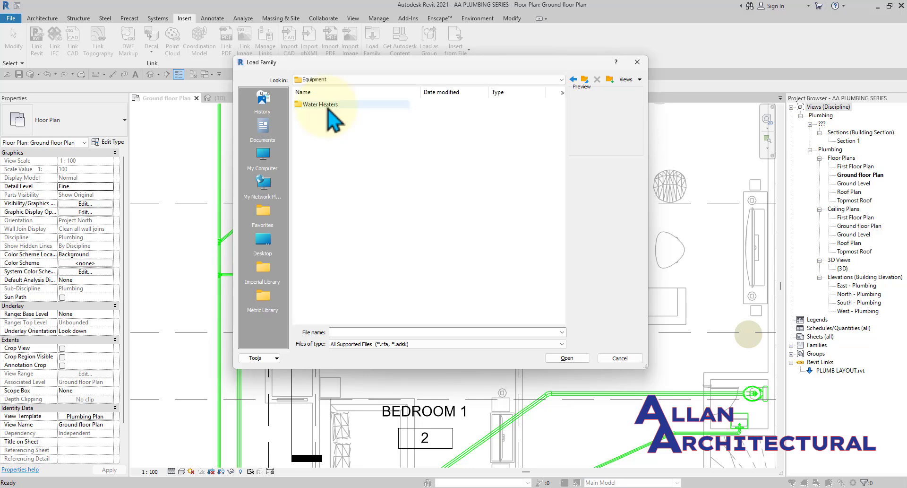
pyautogui.doubleClick(335, 106)
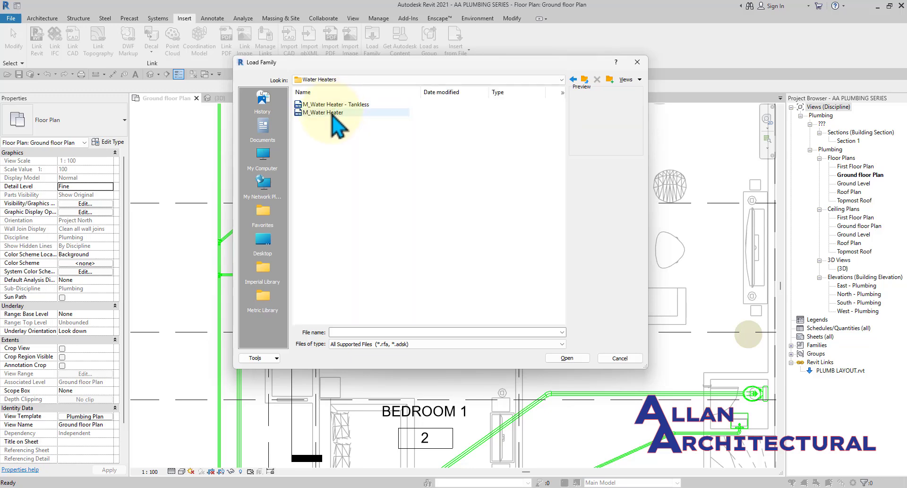
pyautogui.click(333, 112)
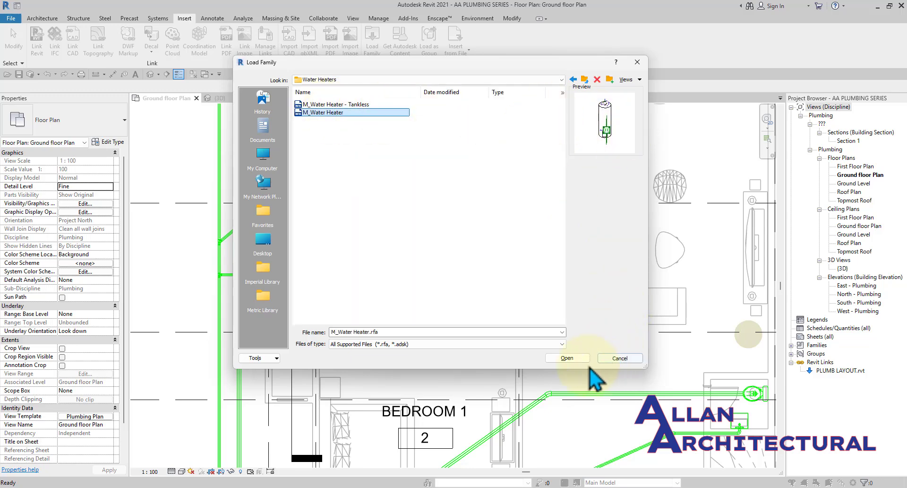
# Load the M_Water Heater family into the project.
pyautogui.click(567, 357)
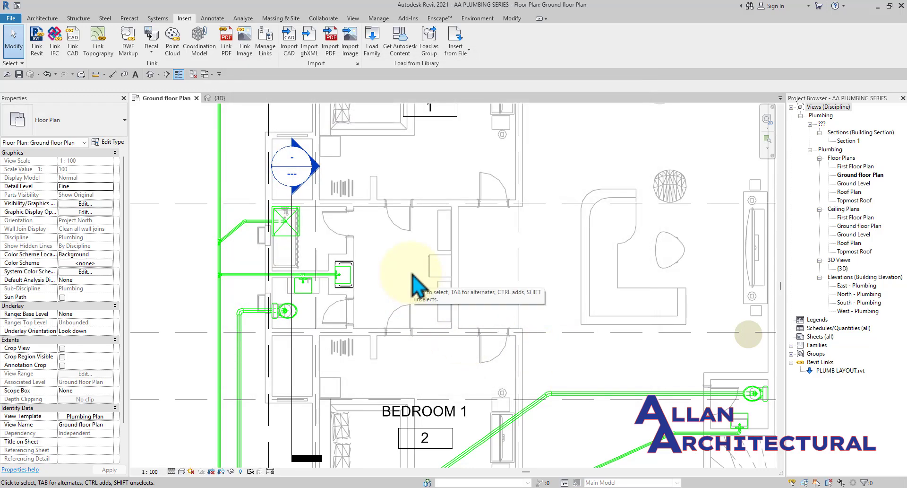
pyautogui.scroll(-5, 405, 283)
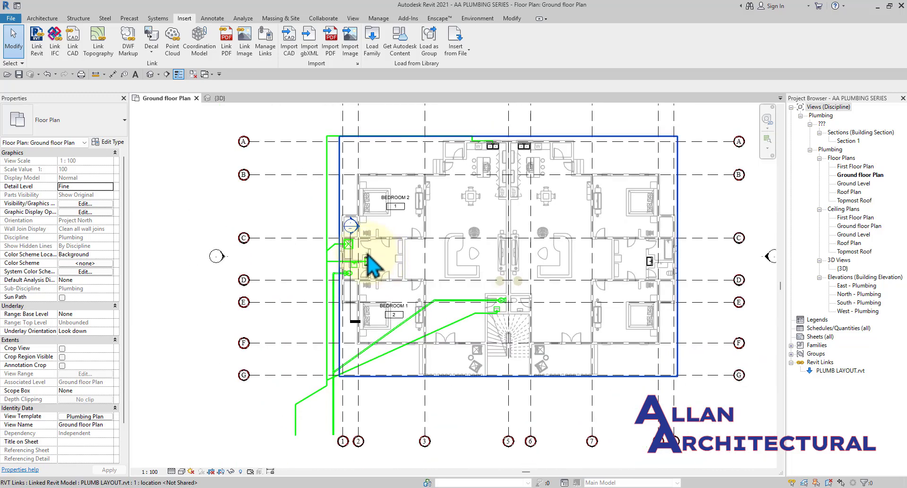
pyautogui.scroll(-2, 401, 237)
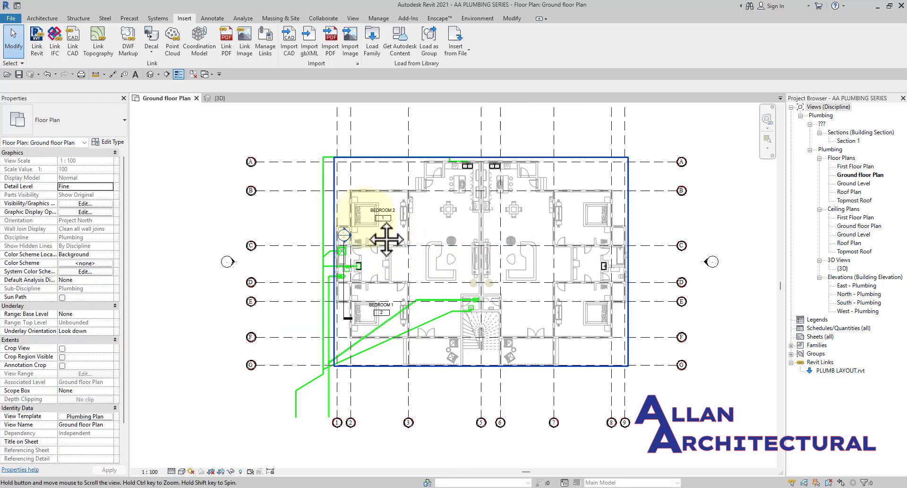
pyautogui.moveTo(385, 239); pyautogui.dragTo(387, 243, button='middle')
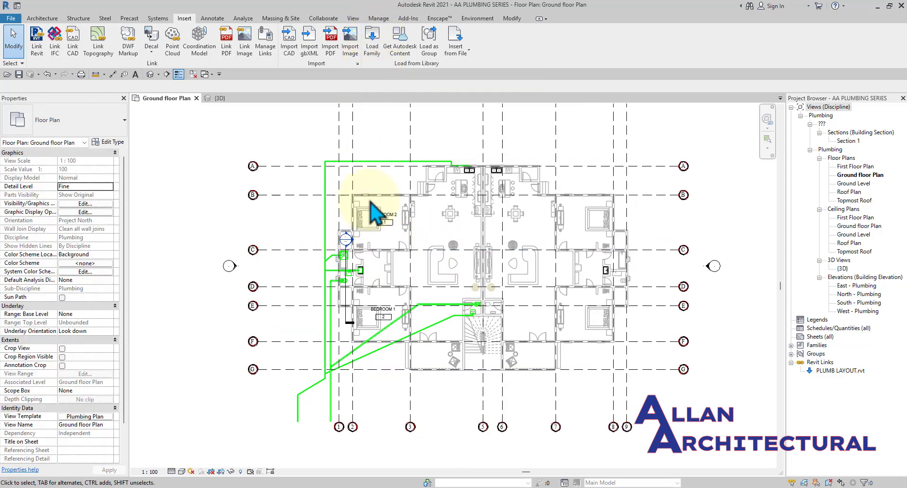
pyautogui.scroll(2, 356, 254)
# Load M_Roof Drain from the MEP > Fixtures > Drains library folder.
pyautogui.click(370, 50)
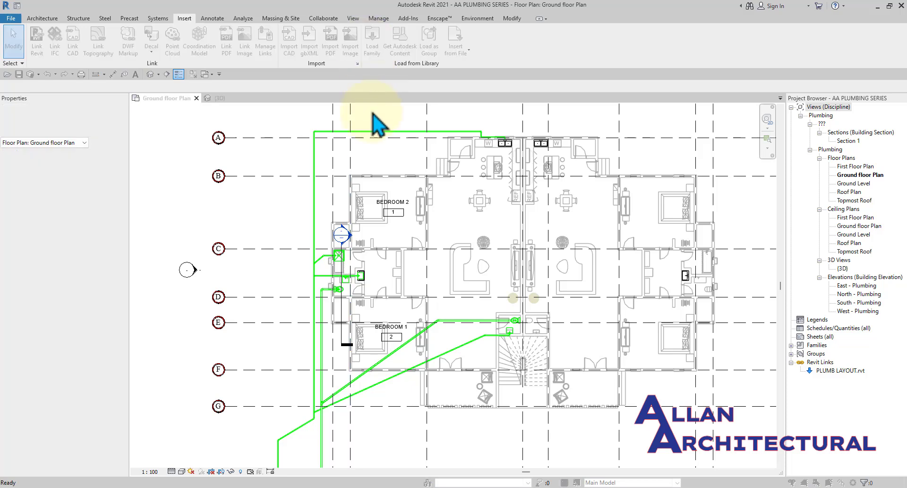
pyautogui.click(584, 79)
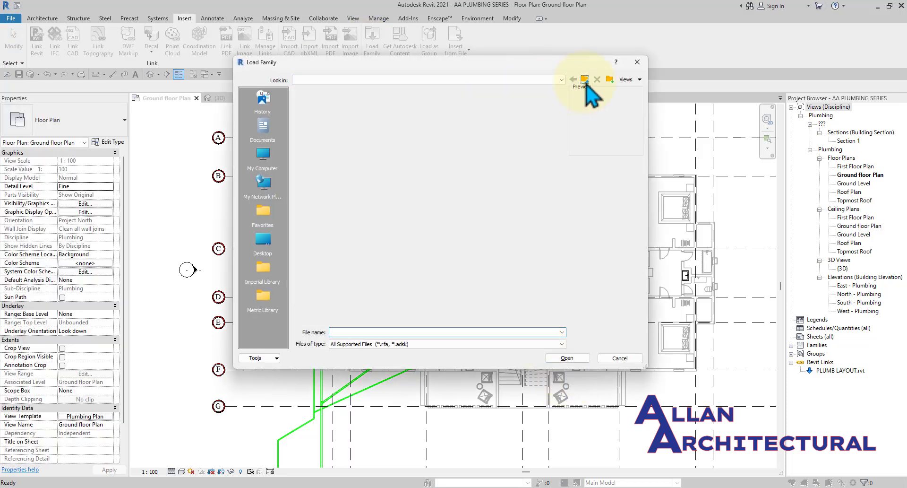
pyautogui.click(584, 79)
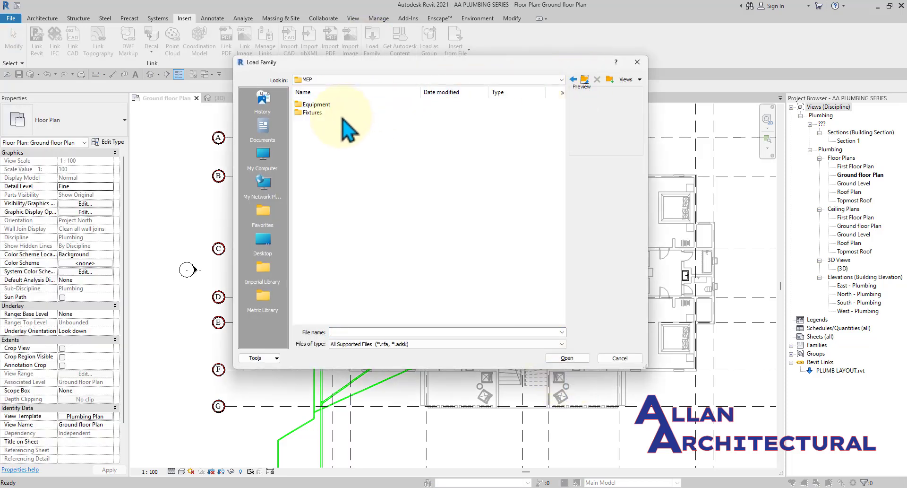
pyautogui.doubleClick(343, 114)
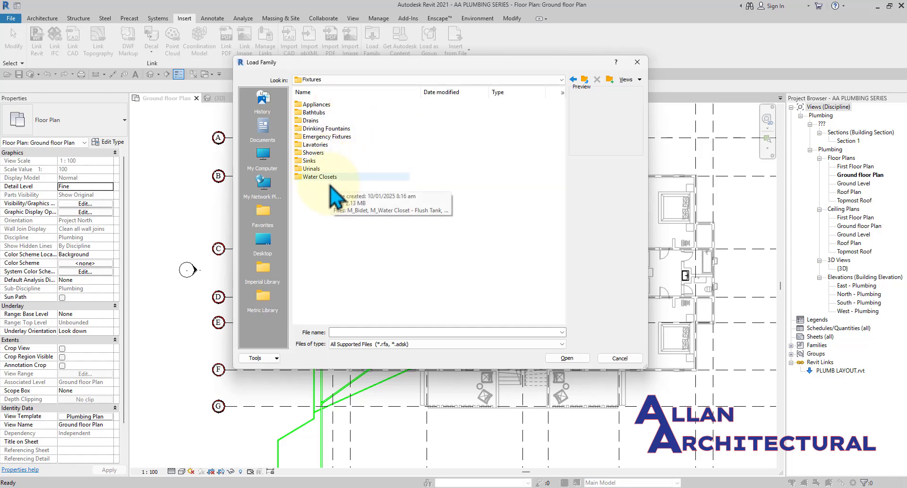
pyautogui.doubleClick(319, 121)
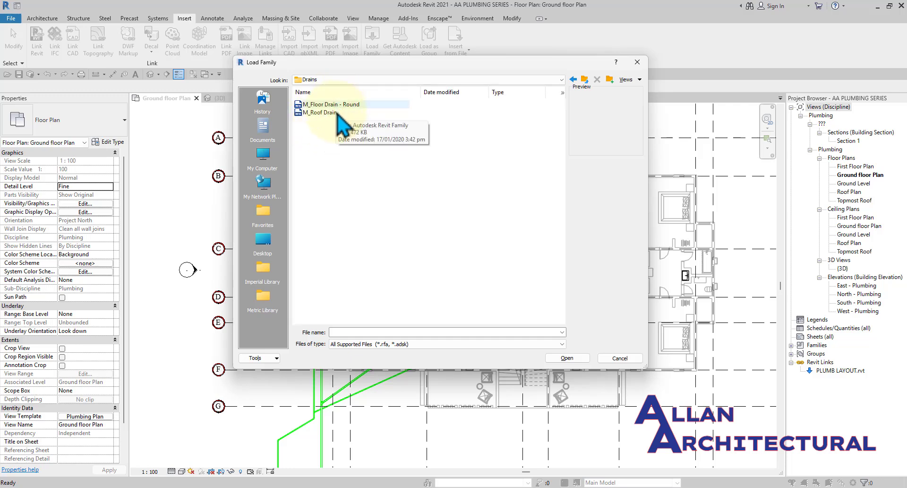
pyautogui.click(308, 106)
pyautogui.keyDown('shift'); pyautogui.click(321, 112); pyautogui.keyUp('shift')
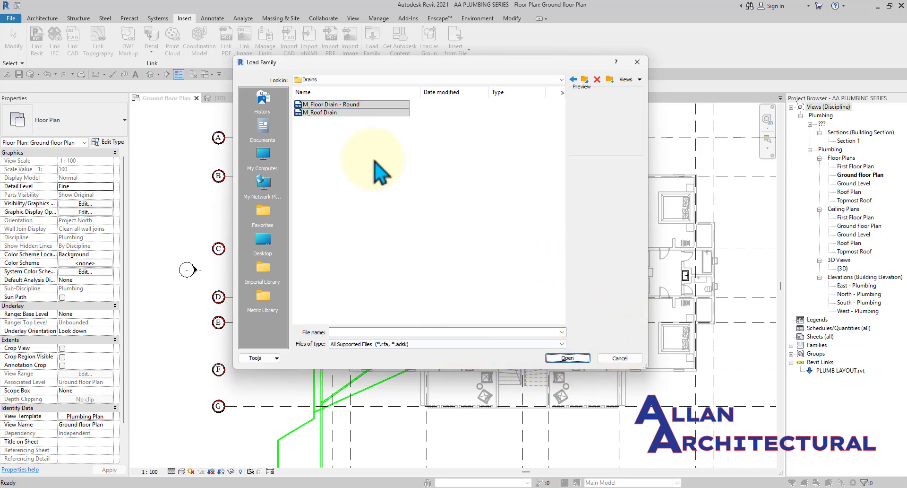
pyautogui.click(347, 113)
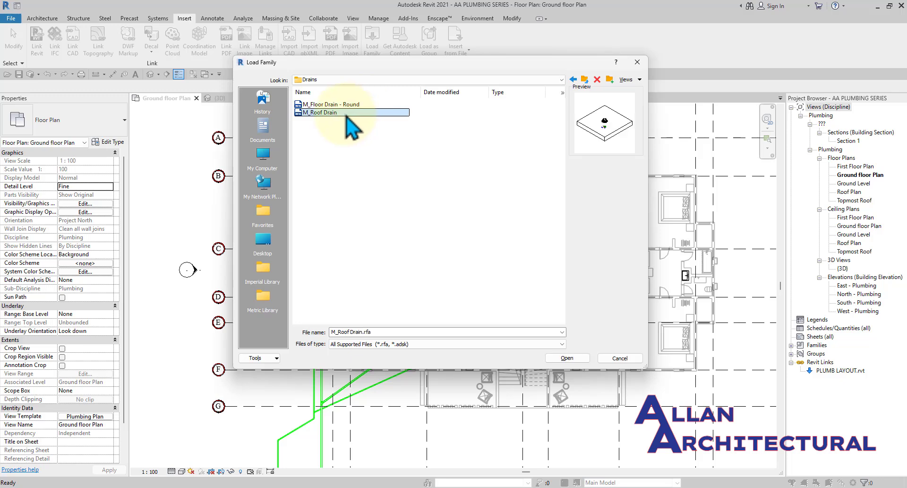
pyautogui.click(569, 358)
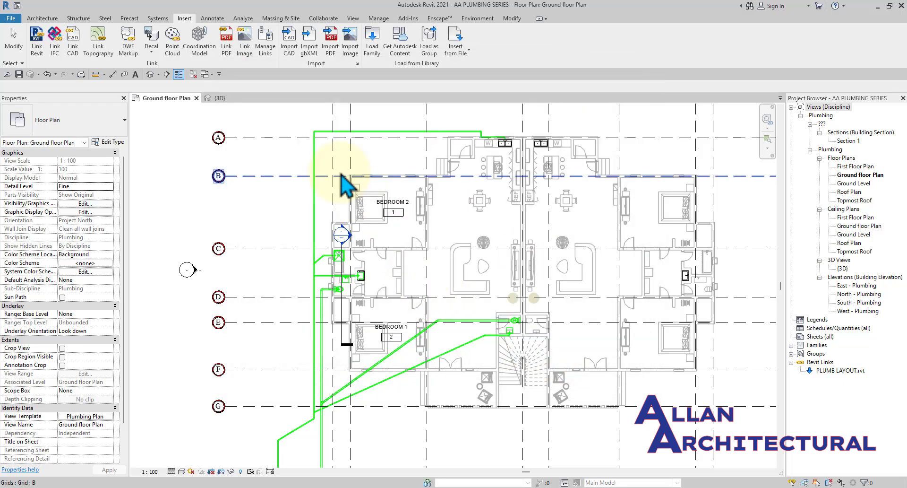
pyautogui.scroll(-4, 345, 255)
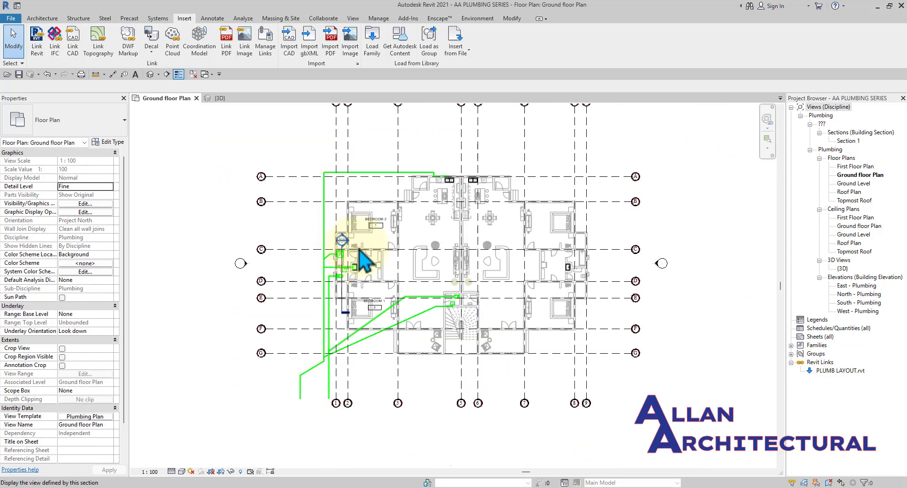
pyautogui.moveTo(377, 255); pyautogui.dragTo(367, 240, button='middle')
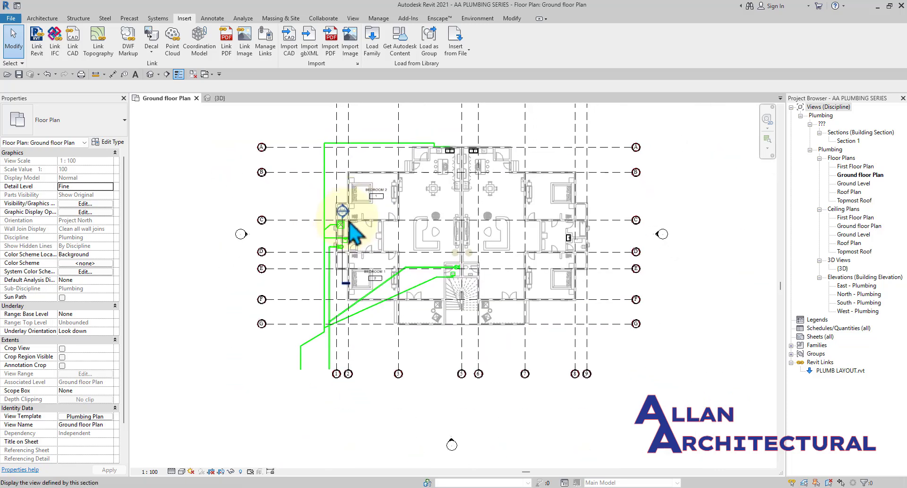
# Inspect the shower and pipes in 3D, then recentre the ground floor plan on the bathroom fixtures.
pyautogui.scroll(5, 349, 222)
pyautogui.click(218, 98)
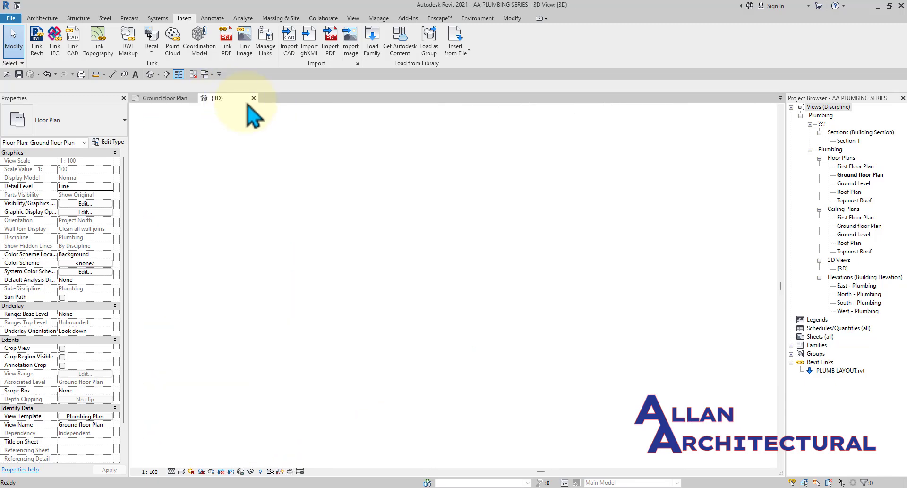
pyautogui.keyDown('shift'); pyautogui.moveTo(405, 247); pyautogui.dragTo(449, 283, button='middle'); pyautogui.keyUp('shift')
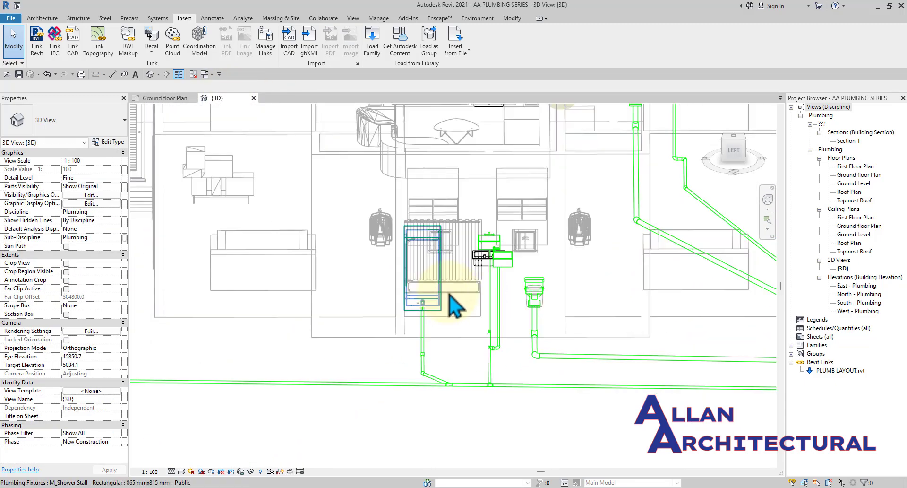
pyautogui.click(166, 99)
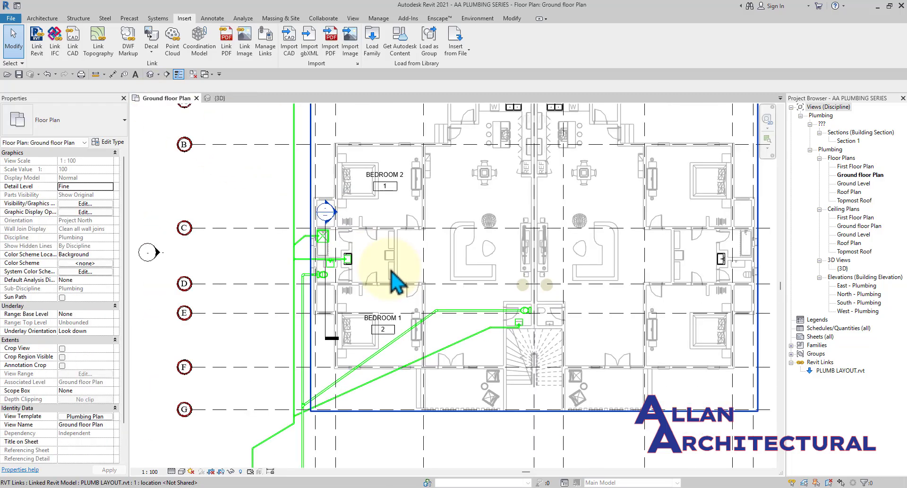
pyautogui.scroll(6, 392, 272)
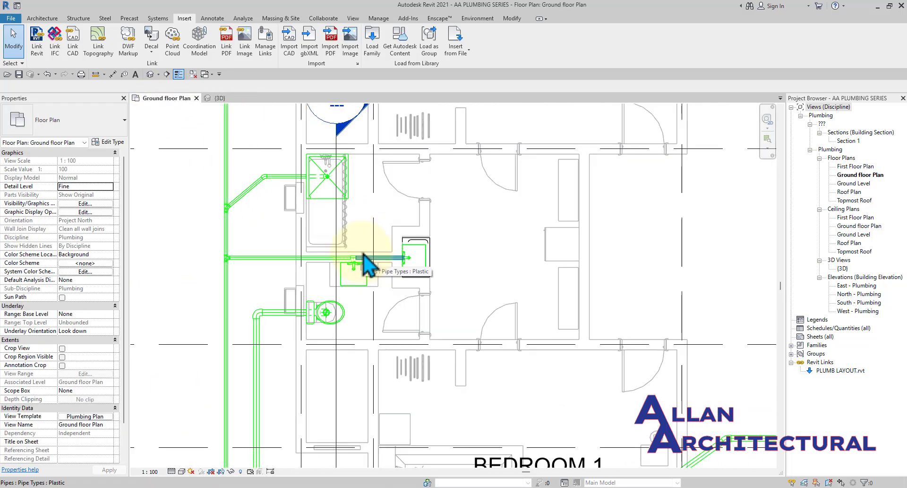
pyautogui.moveTo(486, 245); pyautogui.dragTo(483, 268, button='middle')
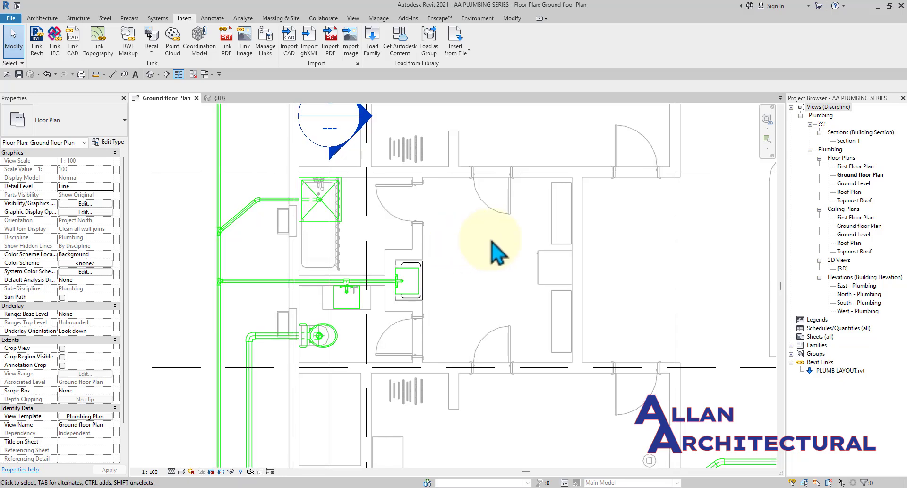
pyautogui.scroll(1, 363, 193)
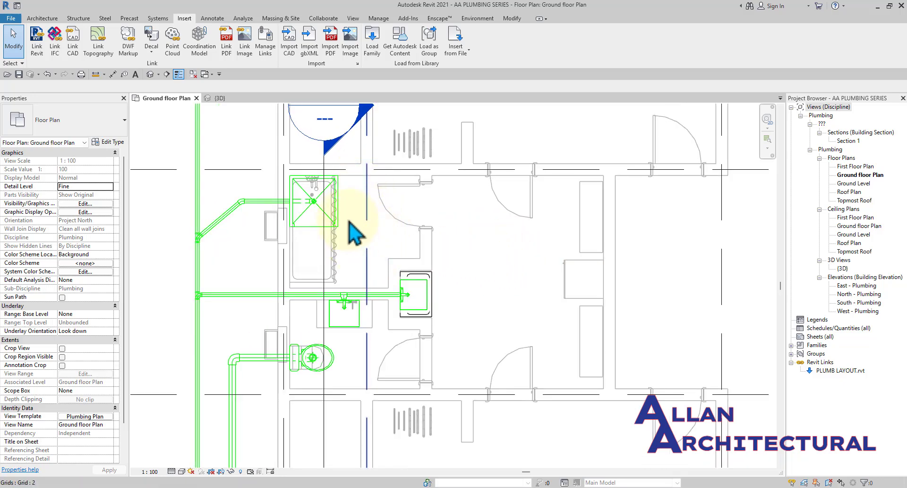
pyautogui.scroll(1, 350, 221)
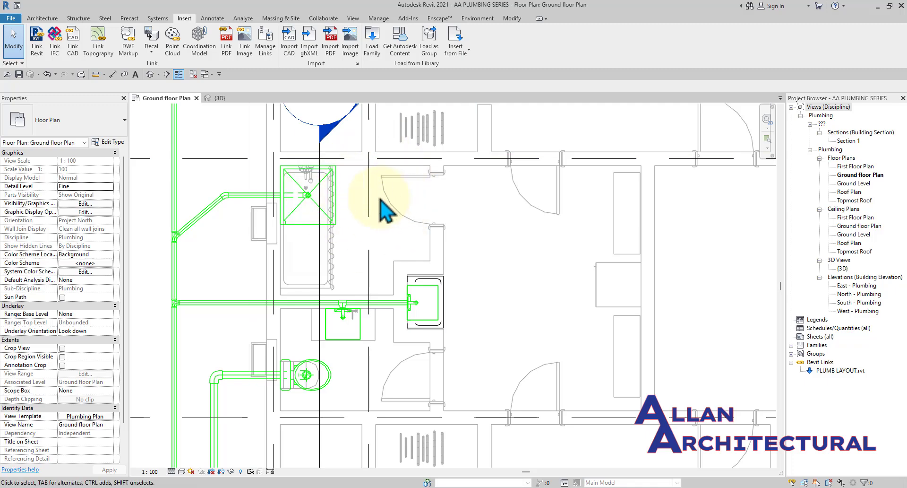
pyautogui.scroll(-2, 381, 200)
pyautogui.moveTo(469, 270); pyautogui.dragTo(438, 259, button='middle')
# Inspect the washroom waste piping around the bathtub and basin in the AutoCAD drawing.
pyautogui.click(525, 487)
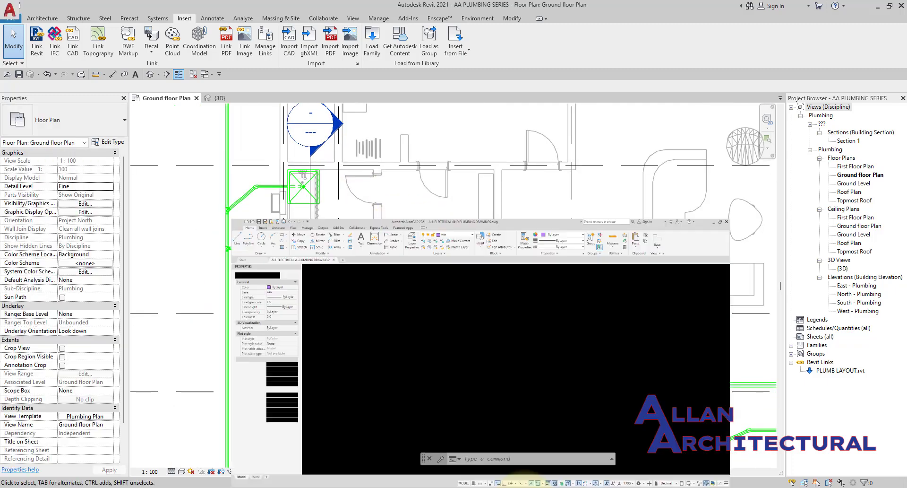
pyautogui.scroll(-6, 378, 265)
pyautogui.scroll(3, 374, 340)
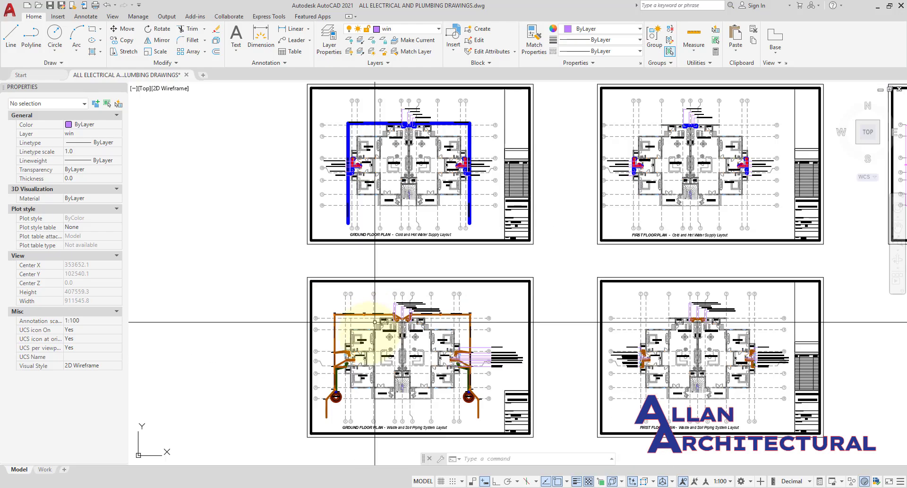
pyautogui.scroll(15, 375, 322)
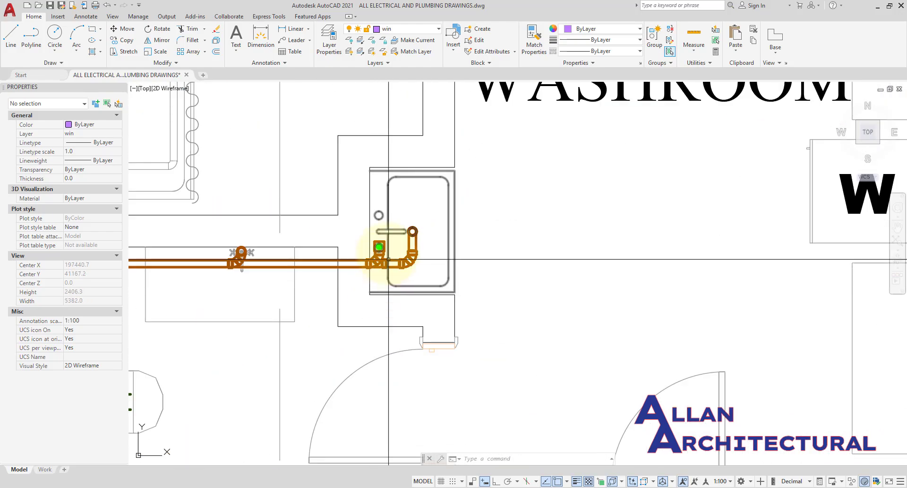
pyautogui.scroll(-8, 388, 259)
pyautogui.scroll(3, 371, 267)
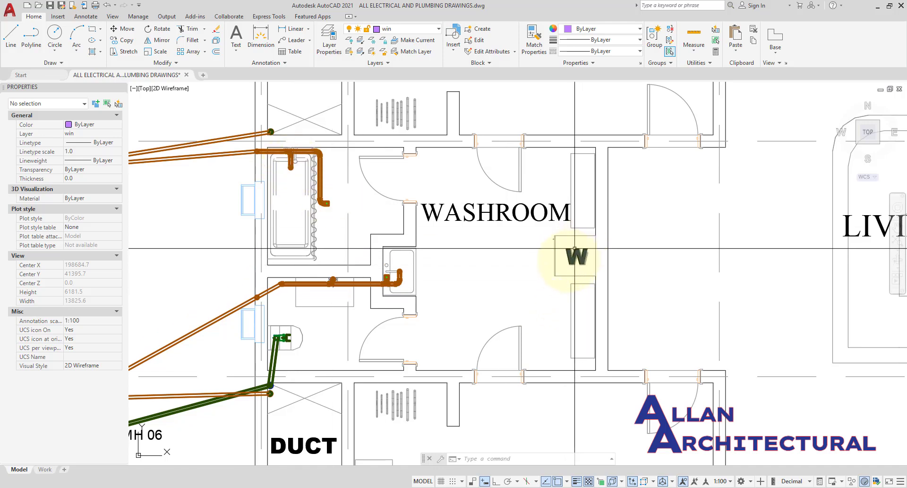
pyautogui.scroll(-4, 522, 247)
pyautogui.scroll(4, 520, 257)
pyautogui.scroll(1, 361, 223)
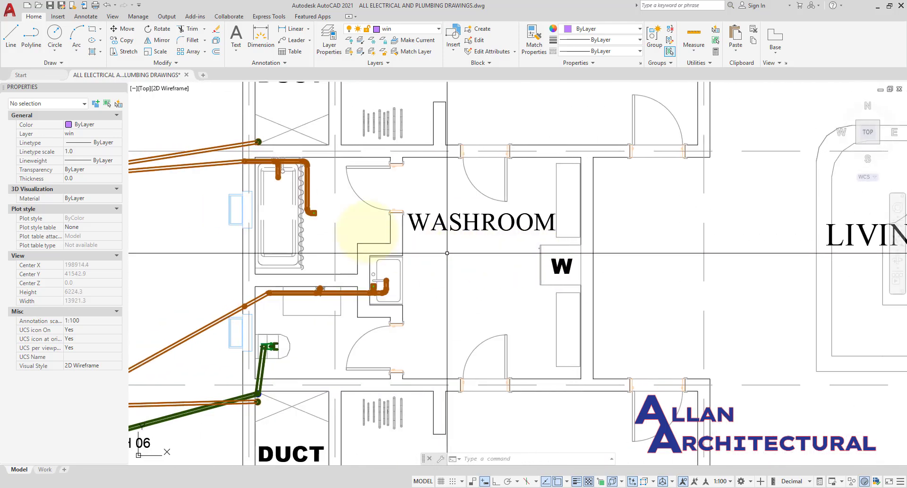
pyautogui.scroll(2, 319, 216)
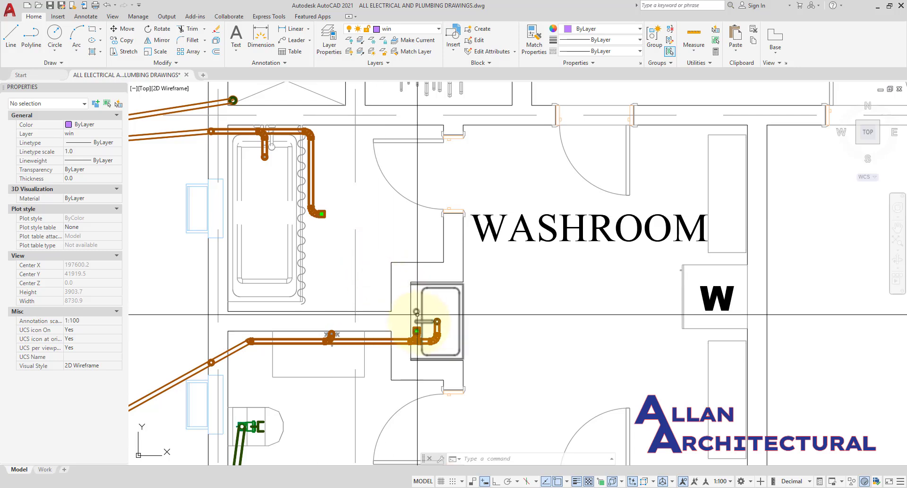
pyautogui.scroll(-2, 324, 216)
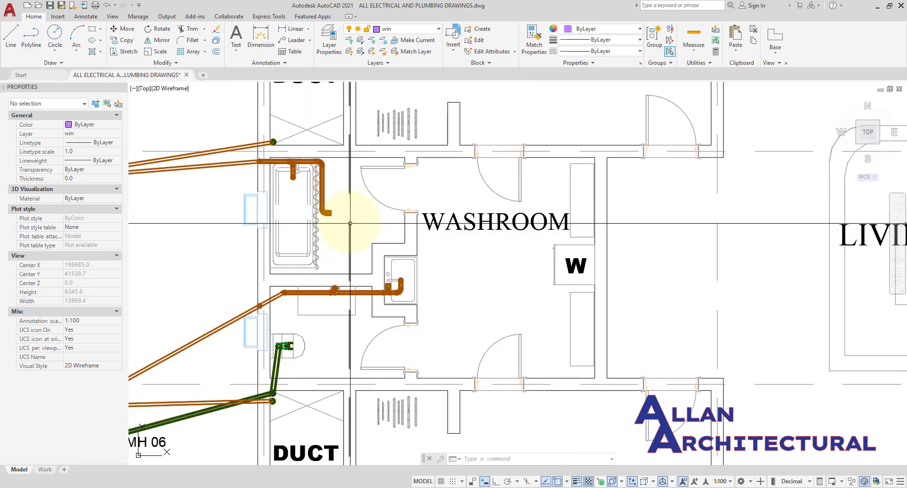
pyautogui.moveTo(345, 224); pyautogui.dragTo(350, 231, button='middle')
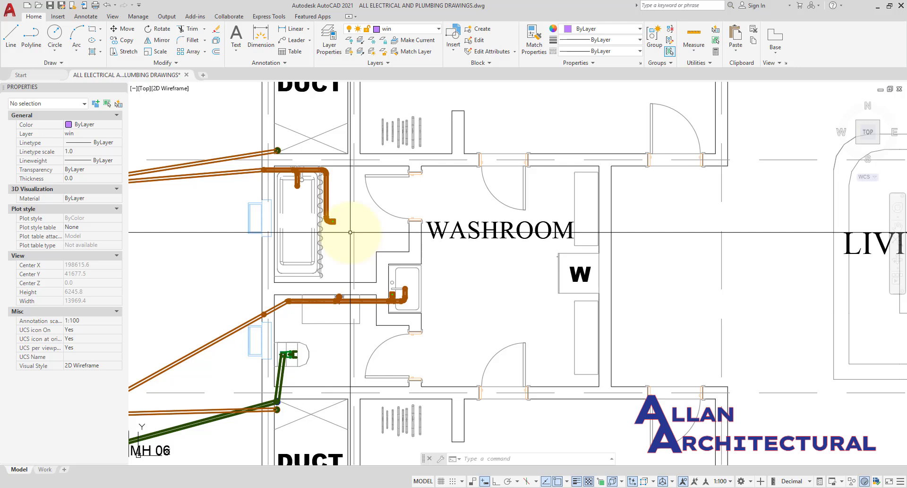
pyautogui.moveTo(323, 217); pyautogui.dragTo(340, 215, button='middle')
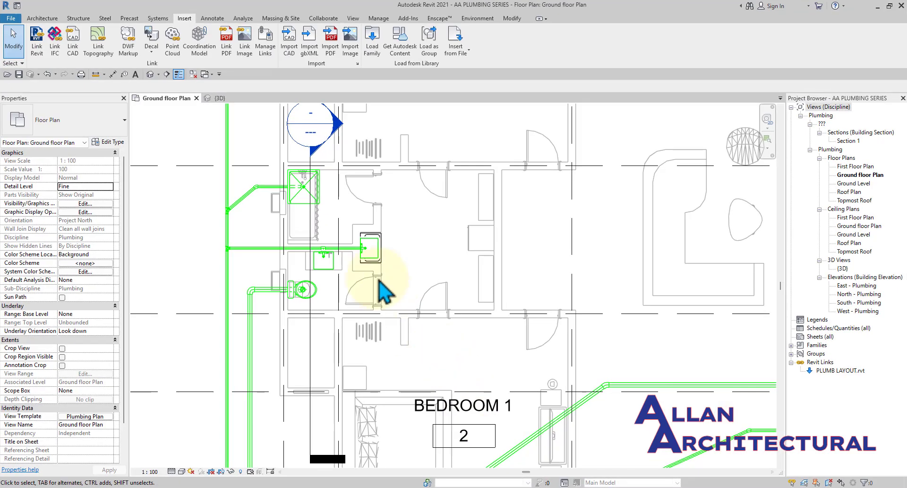
pyautogui.scroll(-4, 296, 251)
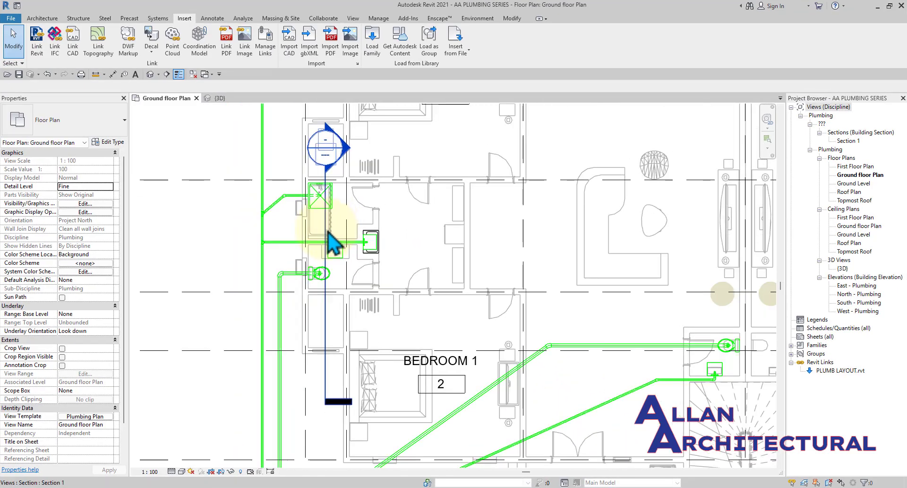
# Shift the section line slightly to the right in the ground floor plan.
pyautogui.click(325, 232)
pyautogui.scroll(3, 325, 213)
pyautogui.moveTo(333, 201); pyautogui.dragTo(342, 204)
pyautogui.scroll(-2, 342, 204)
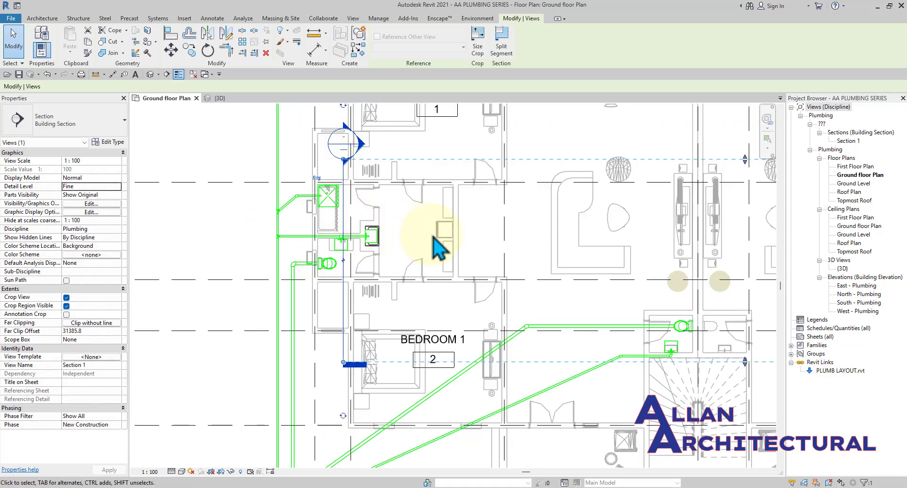
pyautogui.click(404, 231)
pyautogui.scroll(1, 395, 191)
pyautogui.moveTo(416, 205); pyautogui.dragTo(417, 232, button='middle')
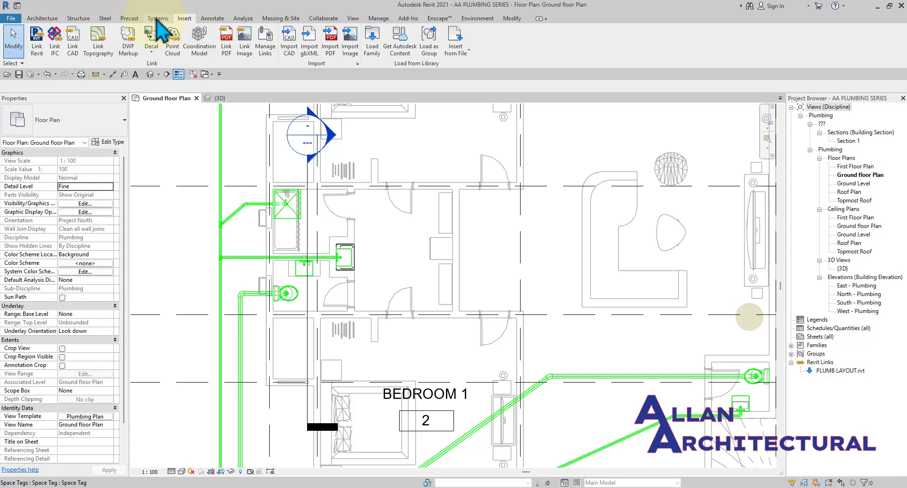
pyautogui.scroll(1, 407, 57)
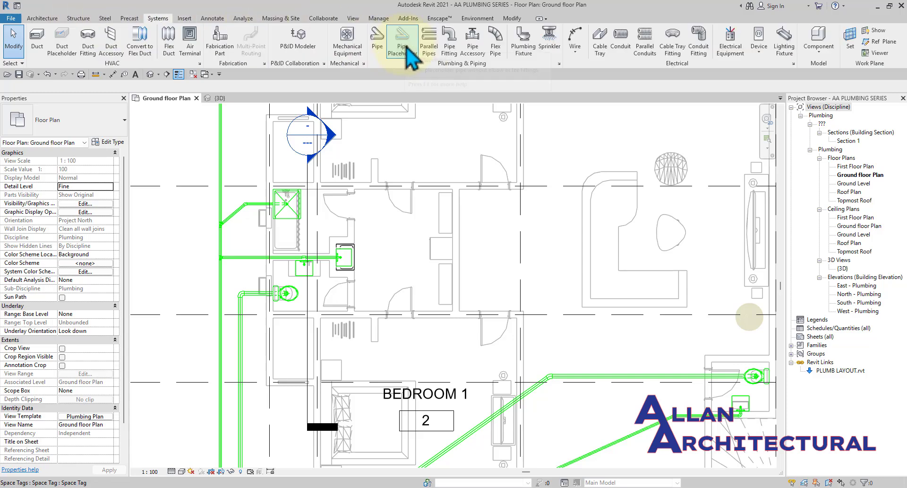
# Start a plumbing fixture using the M_Floor Drain - Round 125 mm Strainer - 50 mm Drain type.
pyautogui.click(516, 56)
pyautogui.click(121, 122)
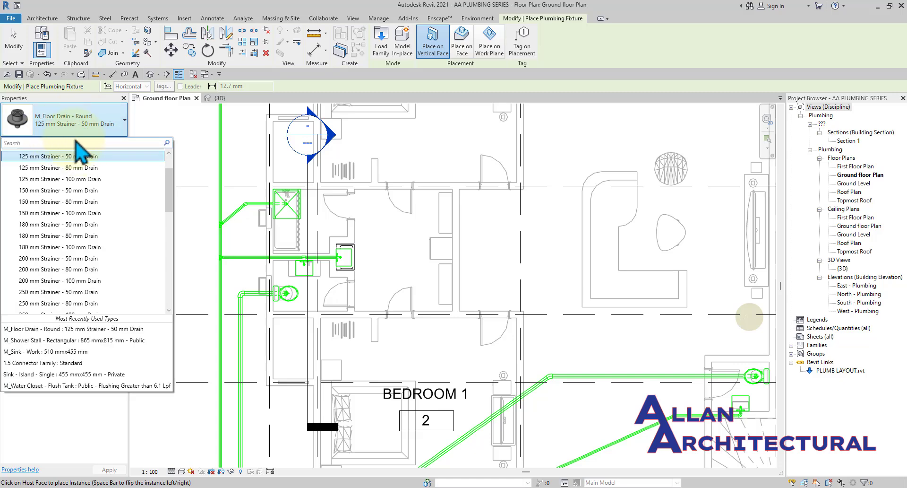
pyautogui.scroll(-4, 83, 236)
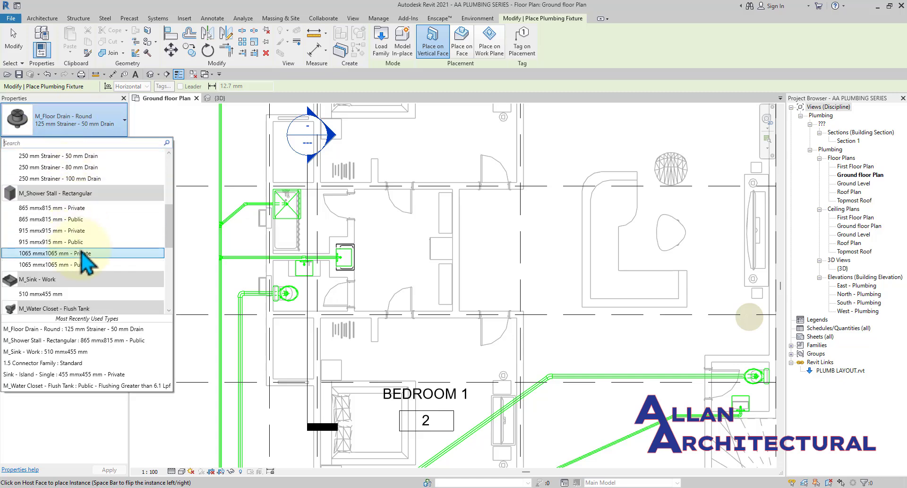
pyautogui.scroll(-8, 85, 259)
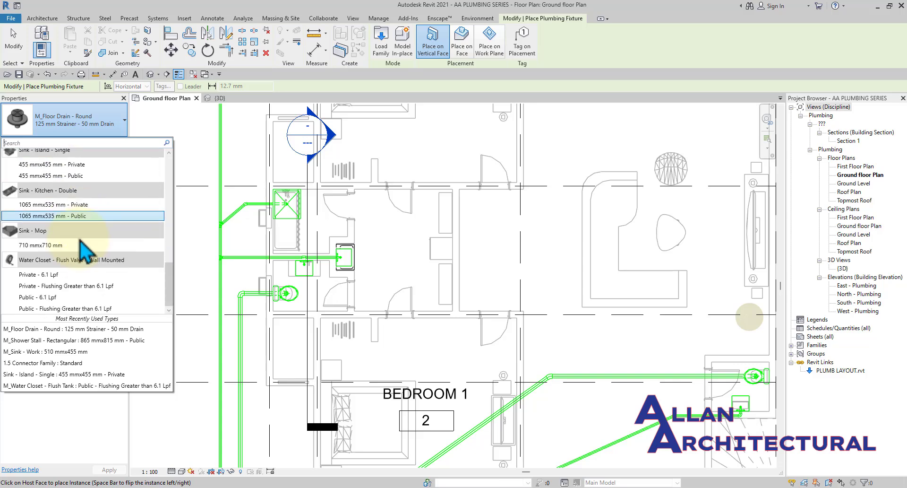
pyautogui.scroll(10, 84, 303)
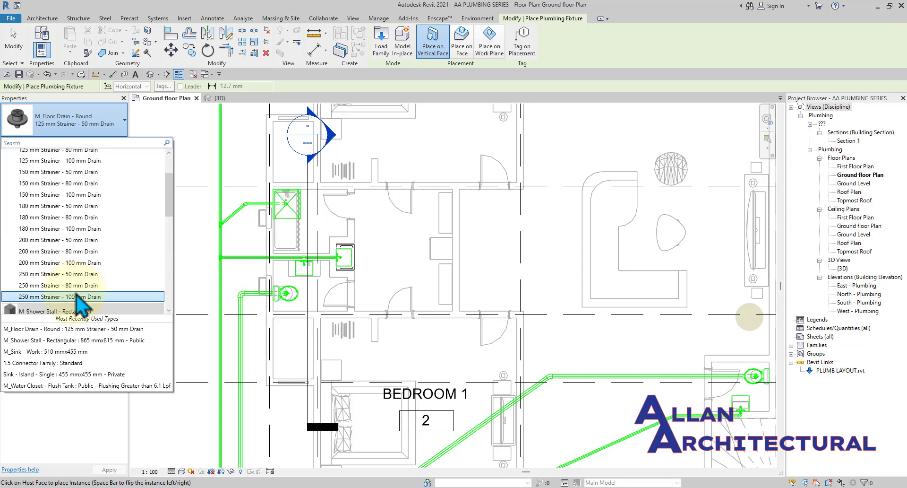
pyautogui.scroll(3, 78, 305)
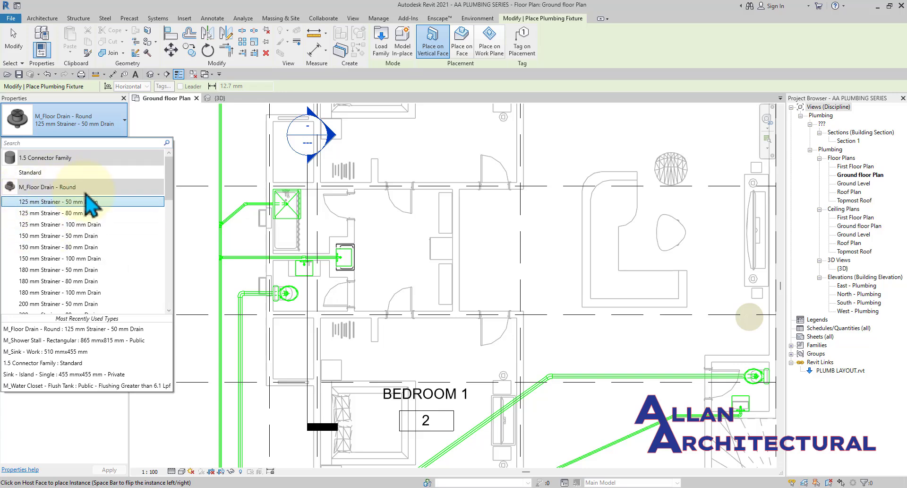
pyautogui.scroll(-1, 95, 218)
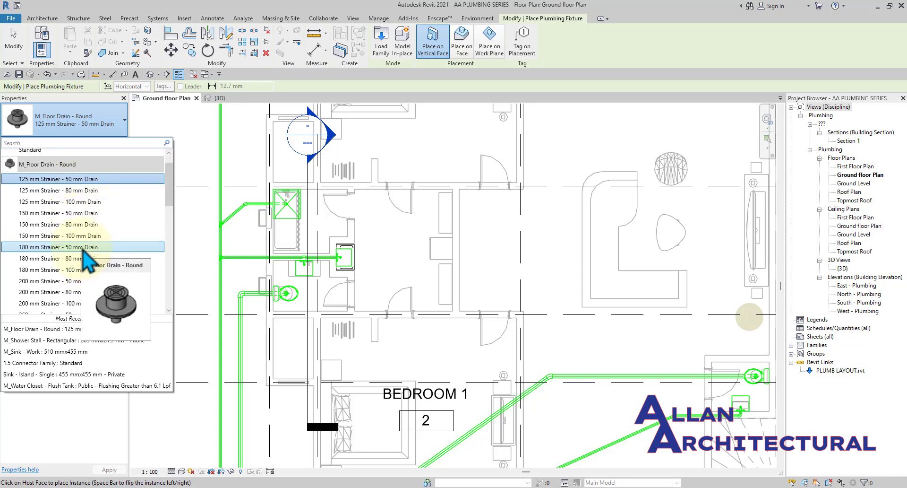
pyautogui.scroll(1, 85, 256)
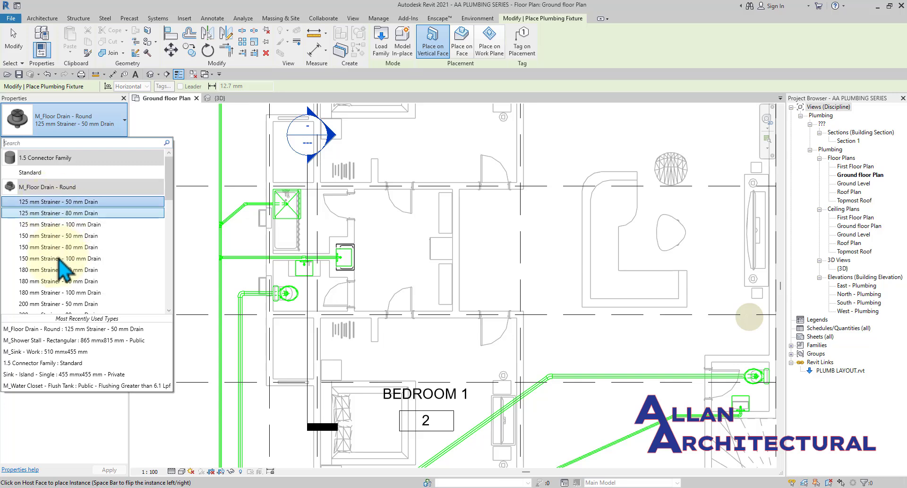
pyautogui.scroll(-2, 61, 276)
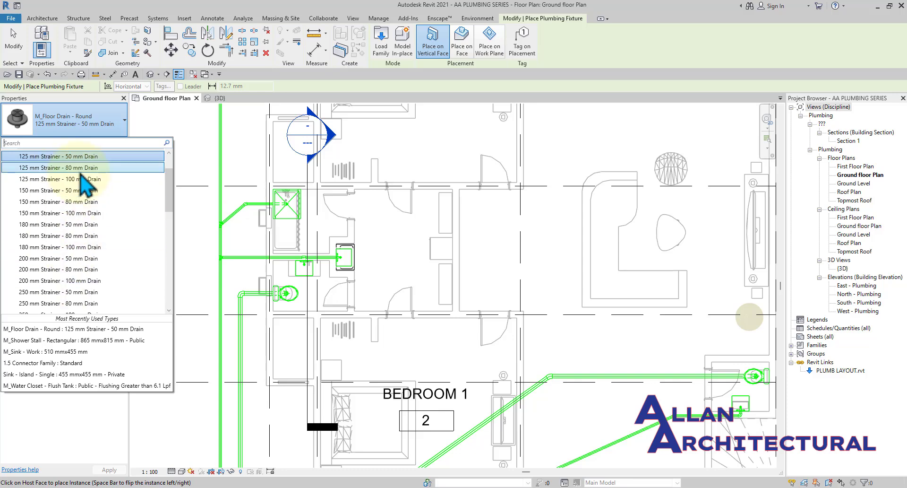
pyautogui.scroll(2, 81, 194)
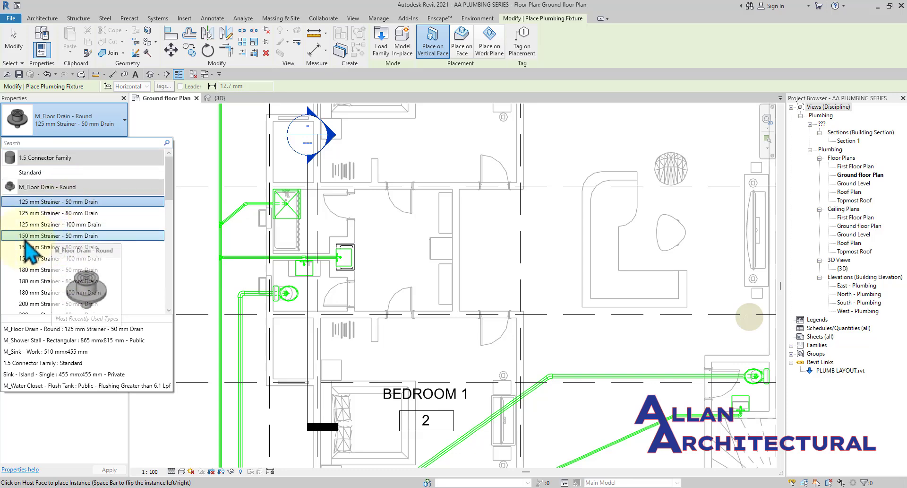
pyautogui.click(84, 202)
pyautogui.scroll(3, 370, 231)
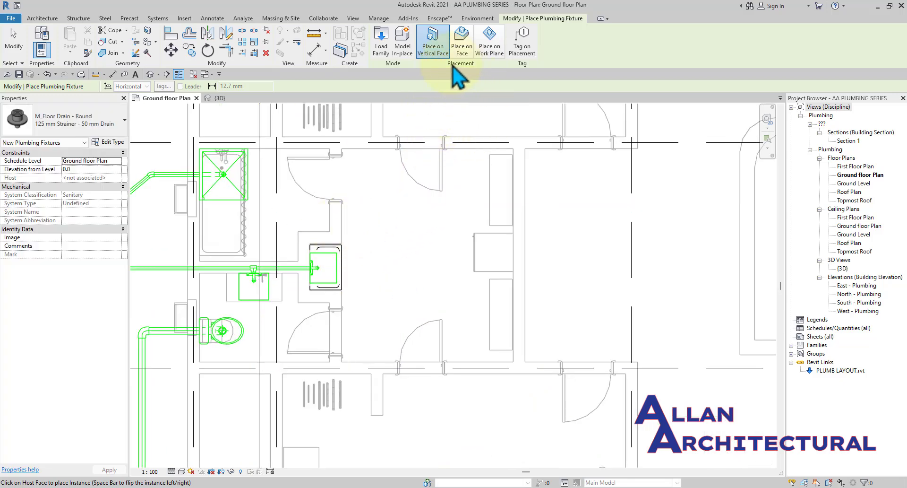
# Place the round 125 mm floor drain on a face just outside the shower stall.
pyautogui.click(430, 50)
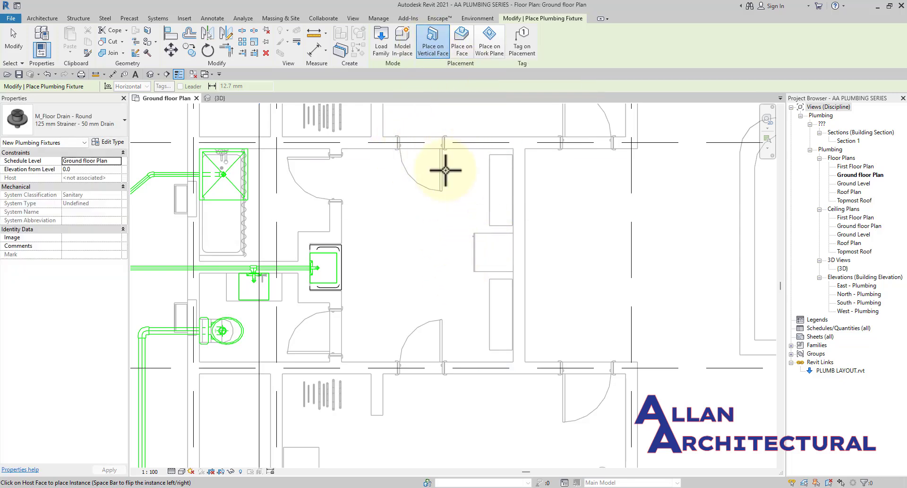
pyautogui.click(471, 47)
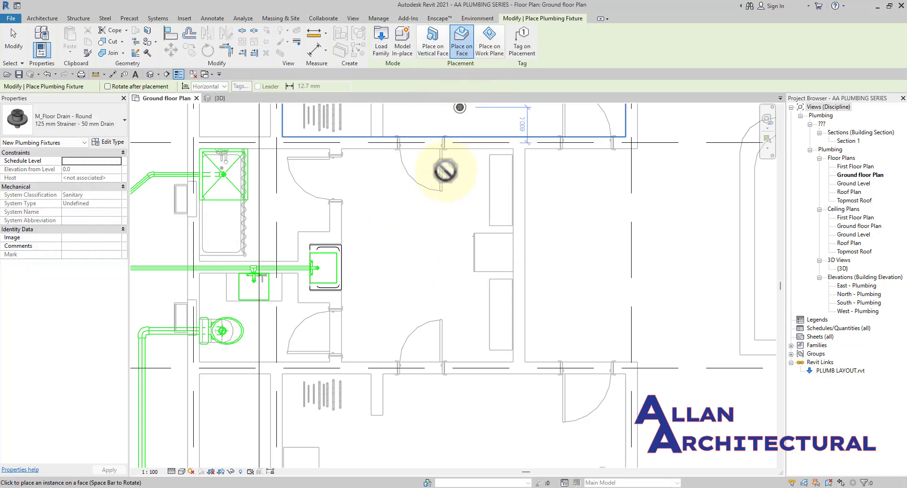
pyautogui.scroll(2, 277, 216)
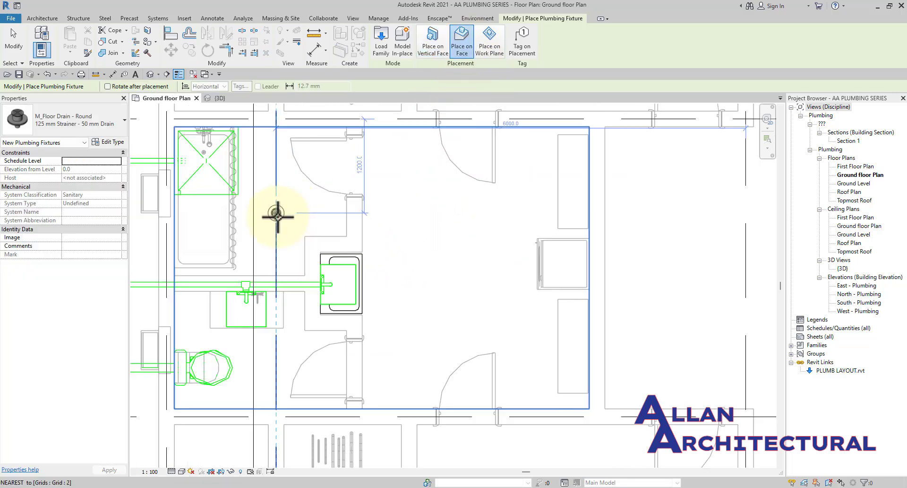
pyautogui.moveTo(261, 237); pyautogui.dragTo(320, 285, button='middle')
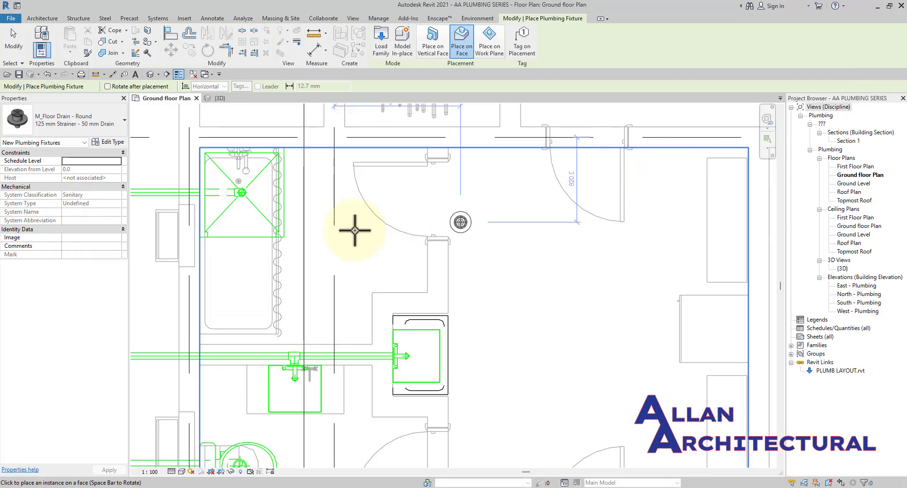
pyautogui.scroll(4, 308, 208)
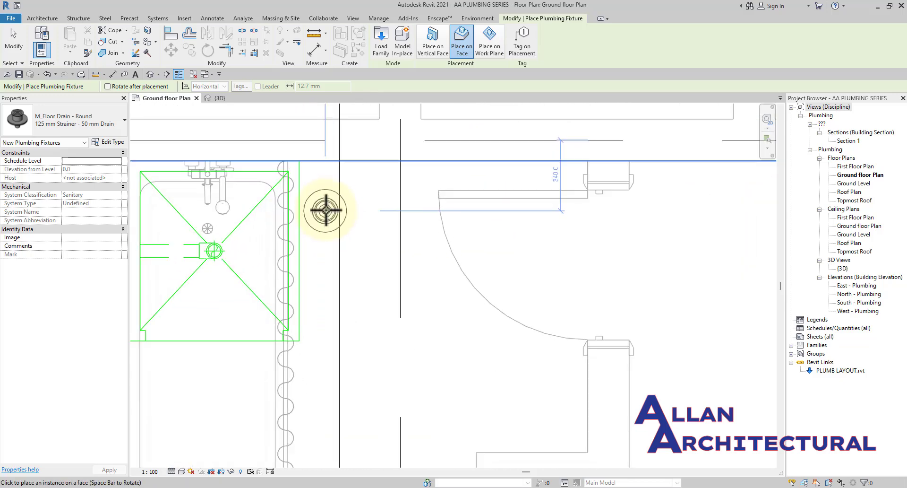
pyautogui.scroll(3, 326, 211)
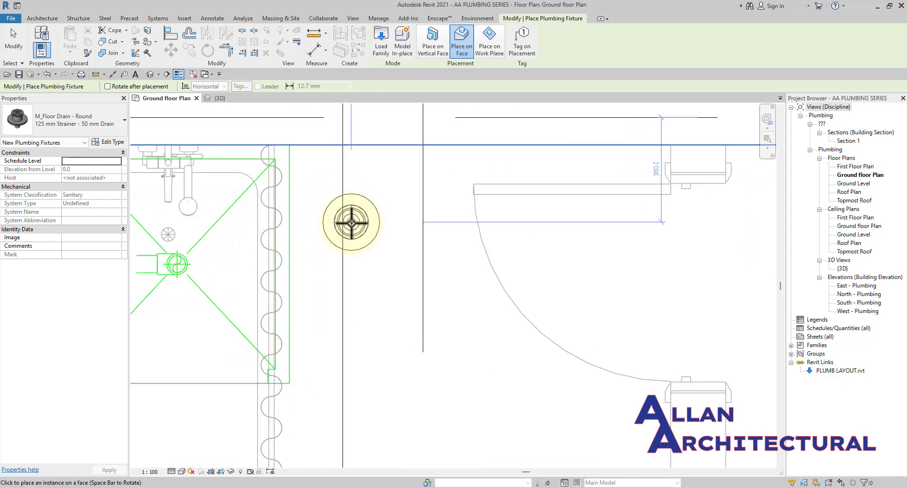
pyautogui.scroll(-1, 351, 217)
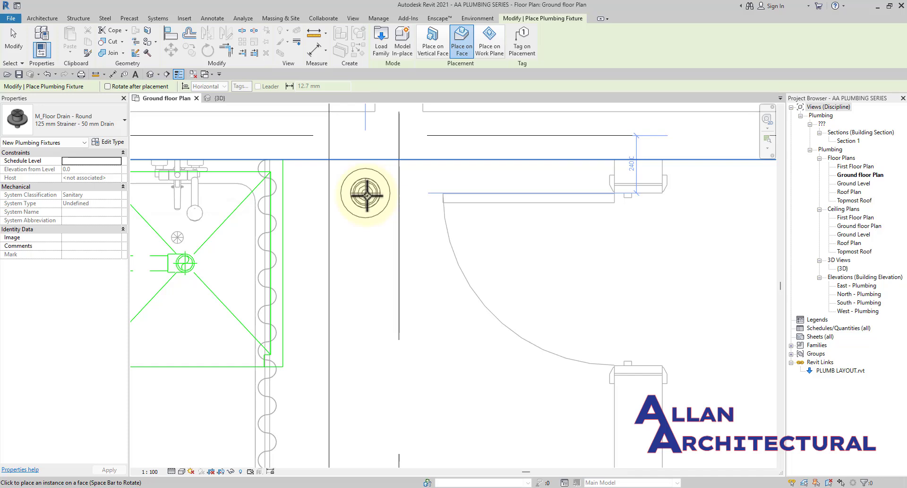
pyautogui.click(386, 207)
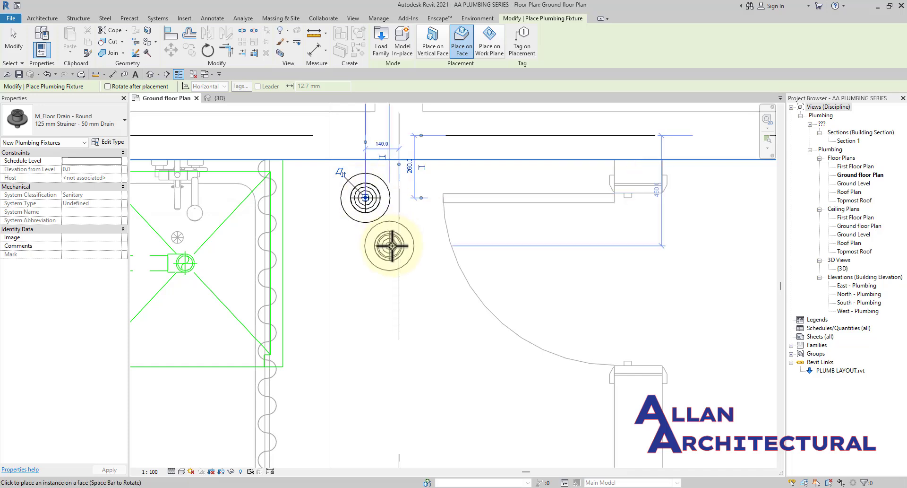
pyautogui.press('Escape')
pyautogui.press('Escape')
pyautogui.scroll(-3, 404, 246)
pyautogui.scroll(-3, 398, 237)
pyautogui.moveTo(404, 243); pyautogui.dragTo(385, 246, button='middle')
pyautogui.scroll(5, 376, 241)
pyautogui.scroll(-2, 373, 236)
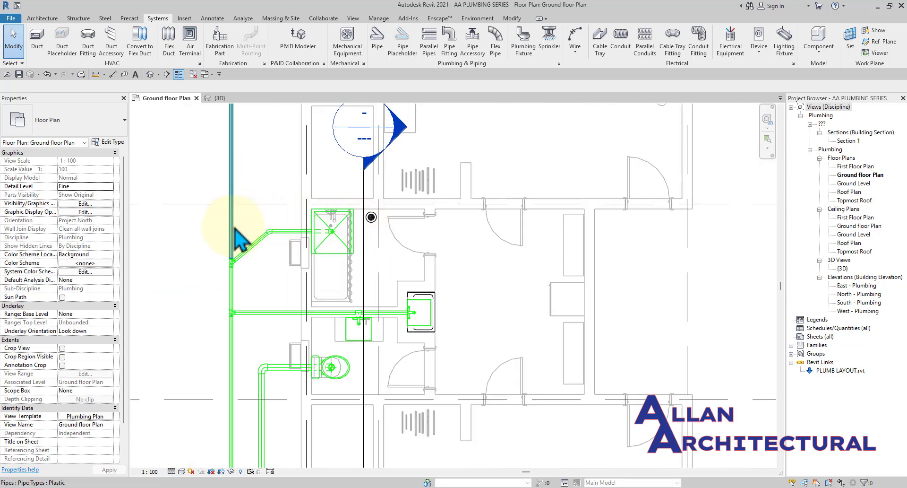
pyautogui.scroll(-3, 239, 239)
pyautogui.moveTo(239, 239); pyautogui.dragTo(301, 205, button='middle')
pyautogui.scroll(-4, 294, 203)
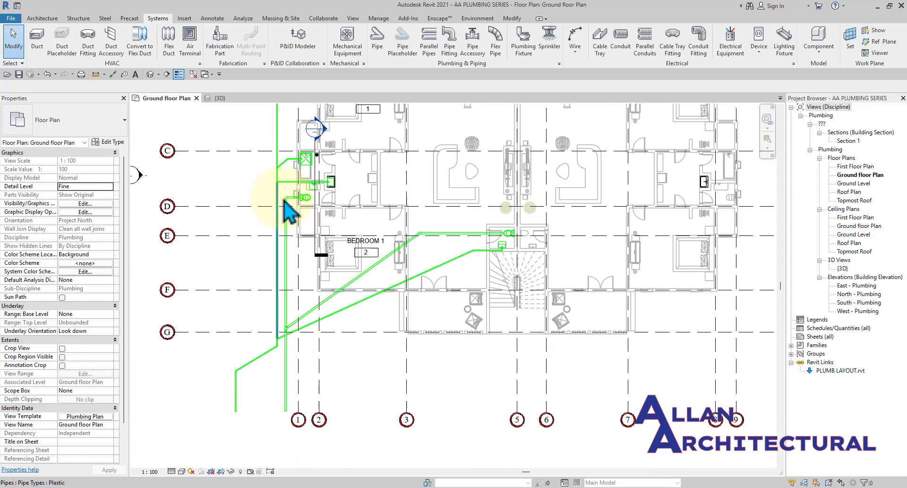
pyautogui.scroll(4, 292, 219)
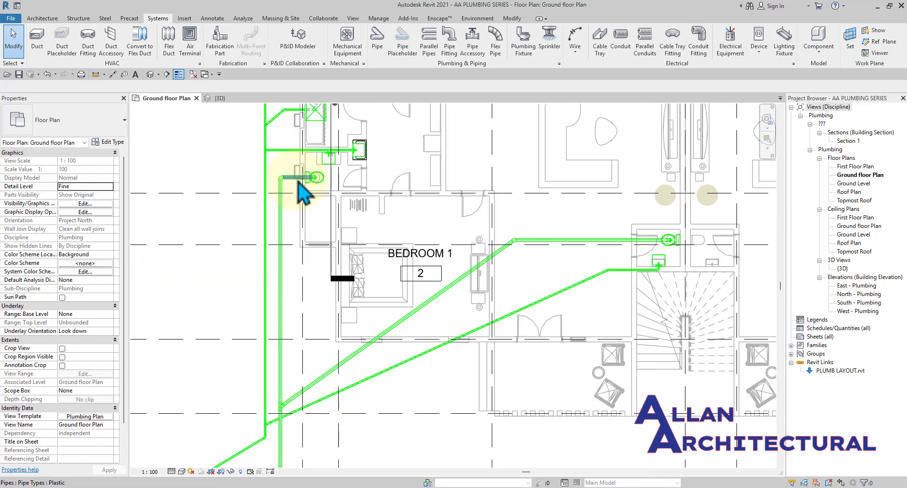
pyautogui.scroll(-2, 296, 183)
pyautogui.scroll(1, 286, 378)
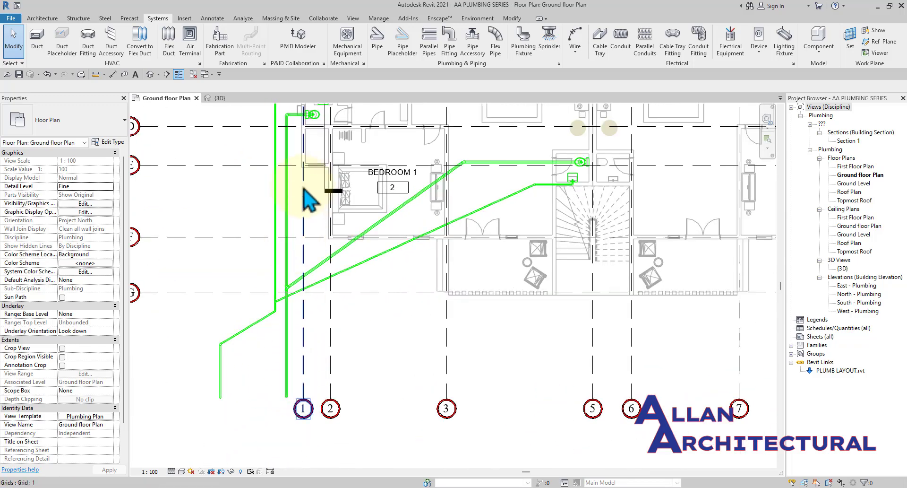
pyautogui.scroll(1, 294, 297)
pyautogui.moveTo(304, 188); pyautogui.dragTo(306, 244, button='middle')
pyautogui.scroll(3, 283, 194)
pyautogui.scroll(-3, 272, 256)
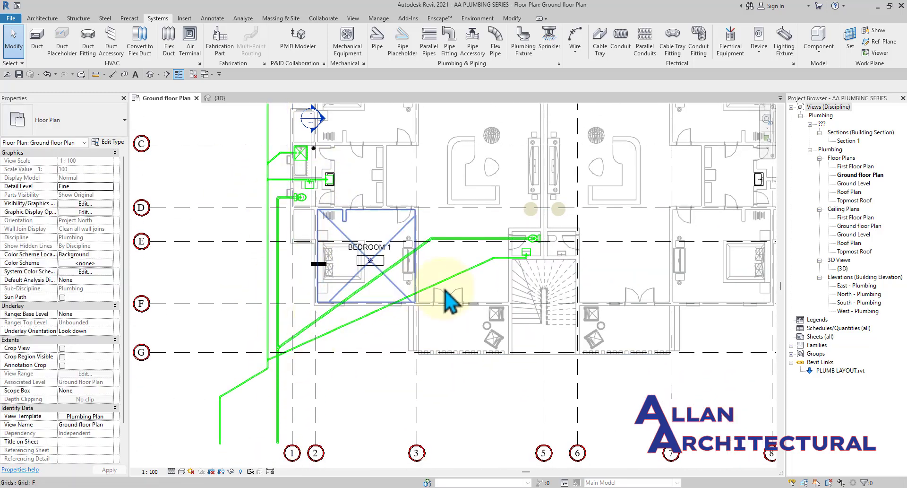
pyautogui.scroll(1, 269, 369)
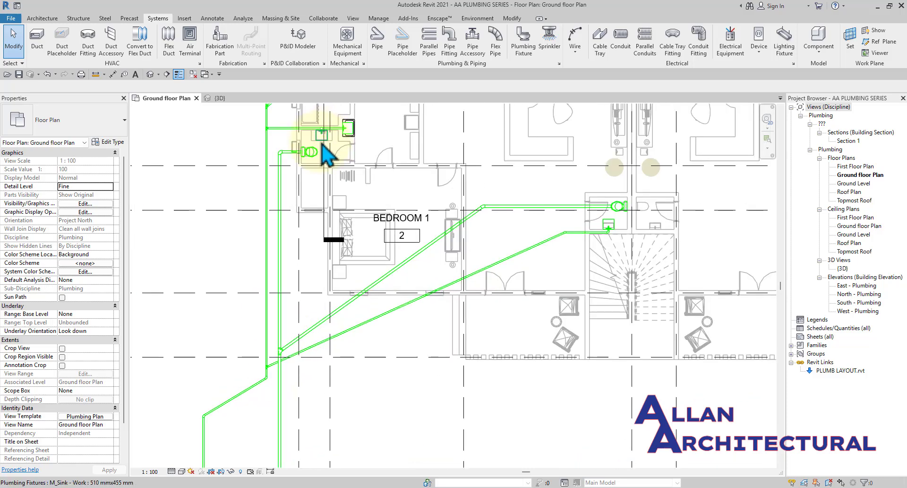
pyautogui.moveTo(326, 153); pyautogui.dragTo(331, 303, button='middle')
pyautogui.scroll(-1, 311, 255)
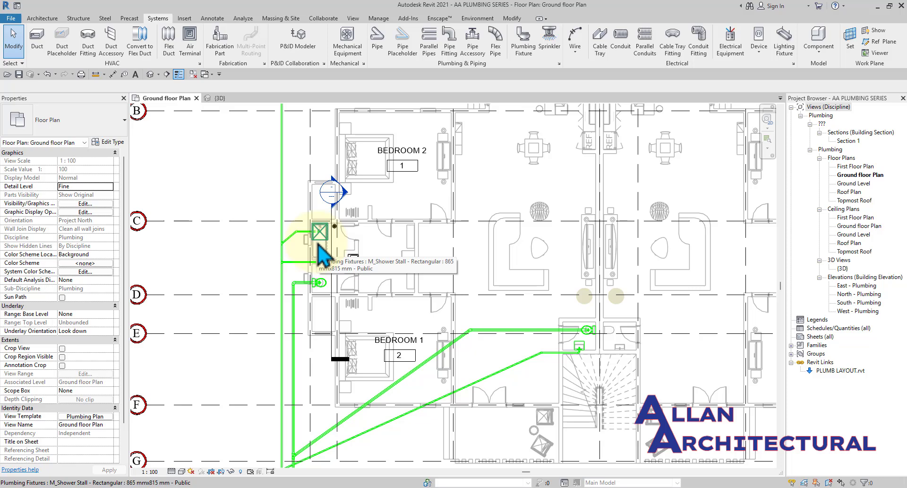
pyautogui.scroll(2, 263, 340)
pyautogui.moveTo(263, 340); pyautogui.dragTo(263, 270, button='middle')
pyautogui.scroll(-2, 272, 208)
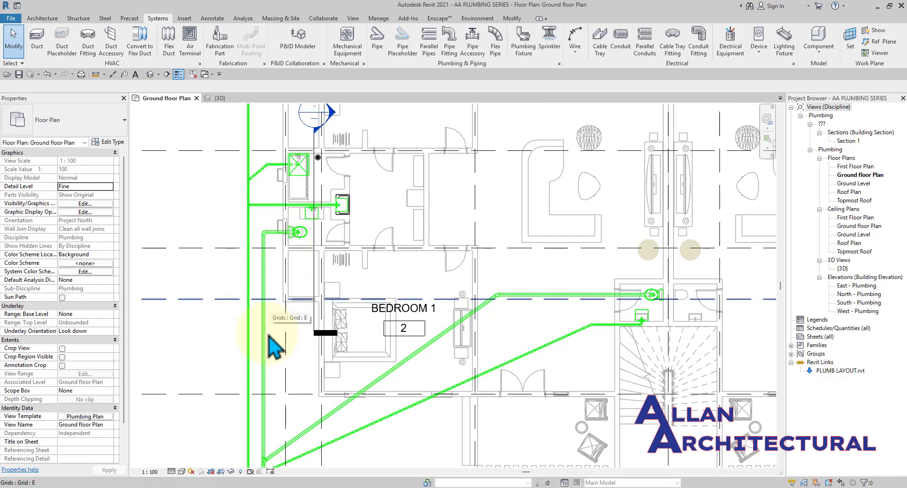
pyautogui.scroll(-3, 259, 362)
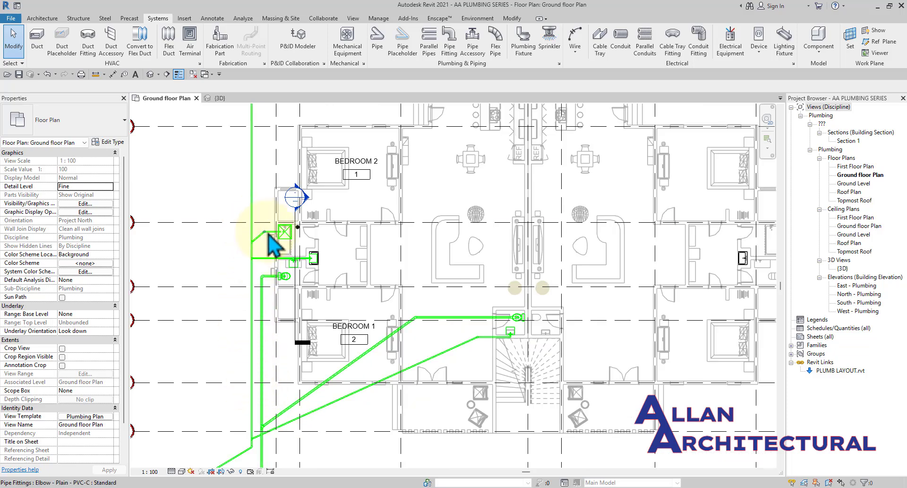
pyautogui.scroll(3, 286, 234)
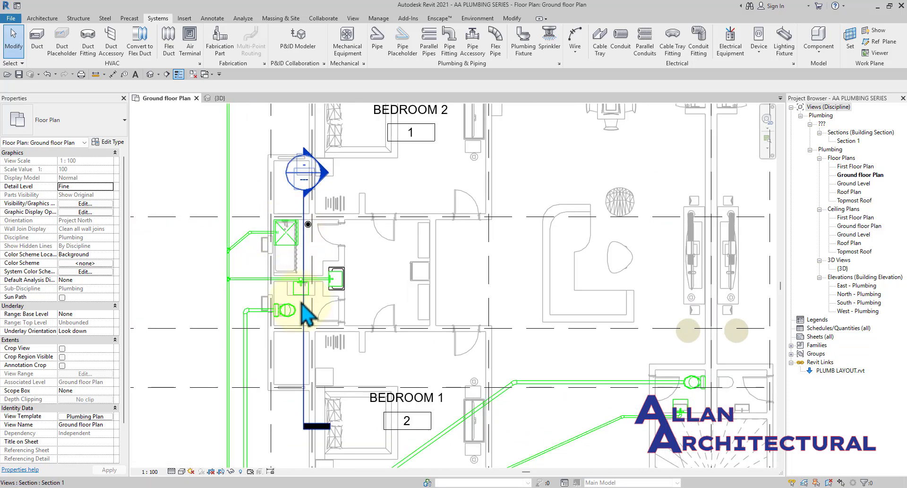
pyautogui.scroll(-4, 286, 234)
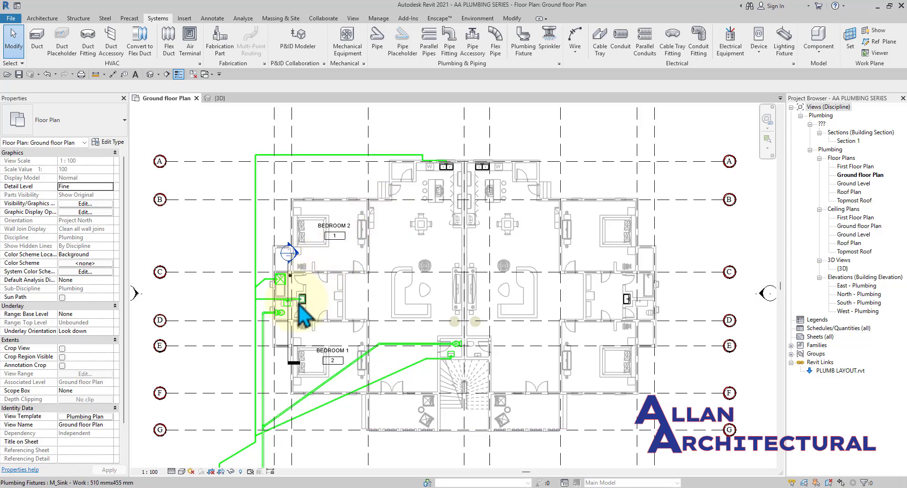
pyautogui.scroll(3, 296, 302)
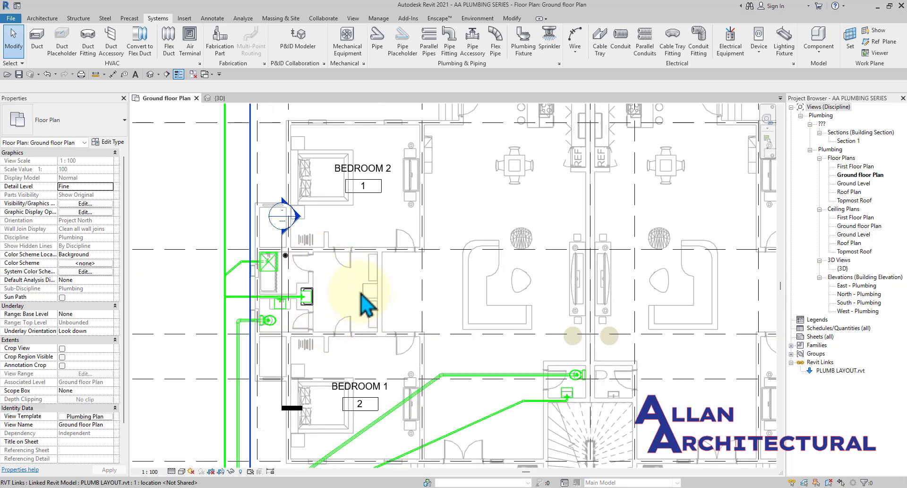
pyautogui.scroll(3, 263, 331)
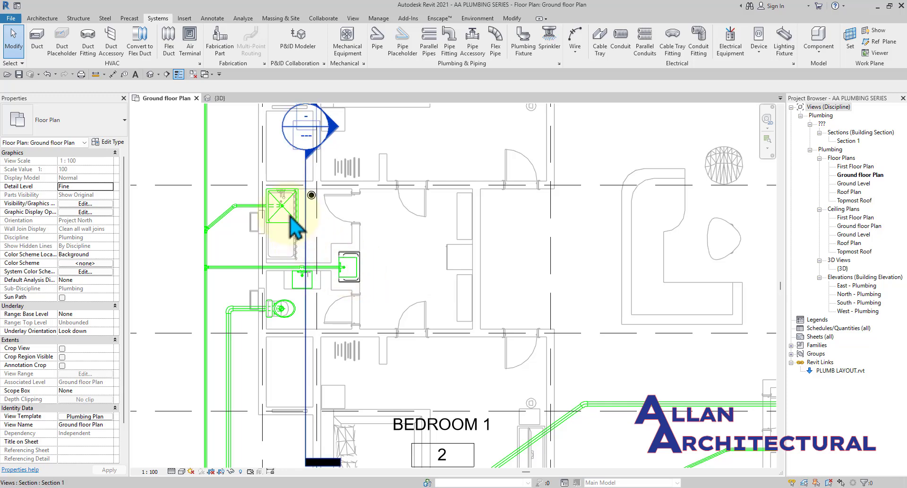
pyautogui.scroll(-4, 283, 227)
pyautogui.scroll(2, 266, 278)
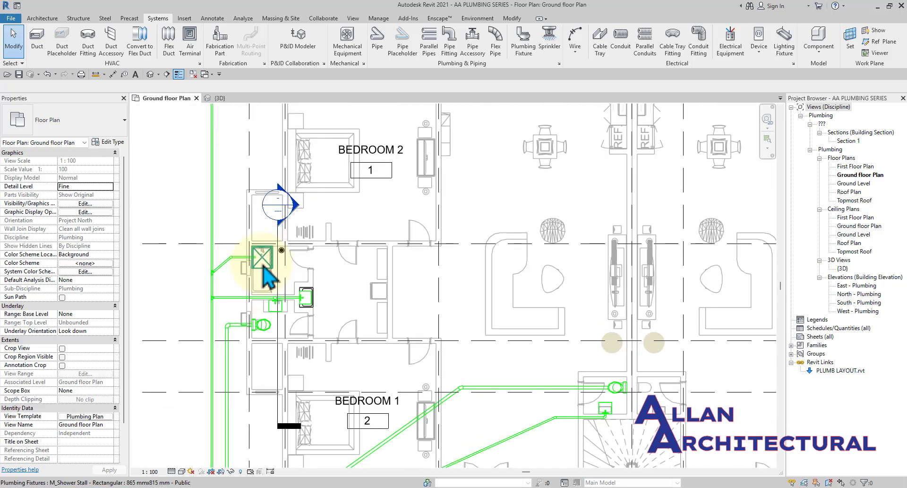
pyautogui.scroll(-2, 267, 278)
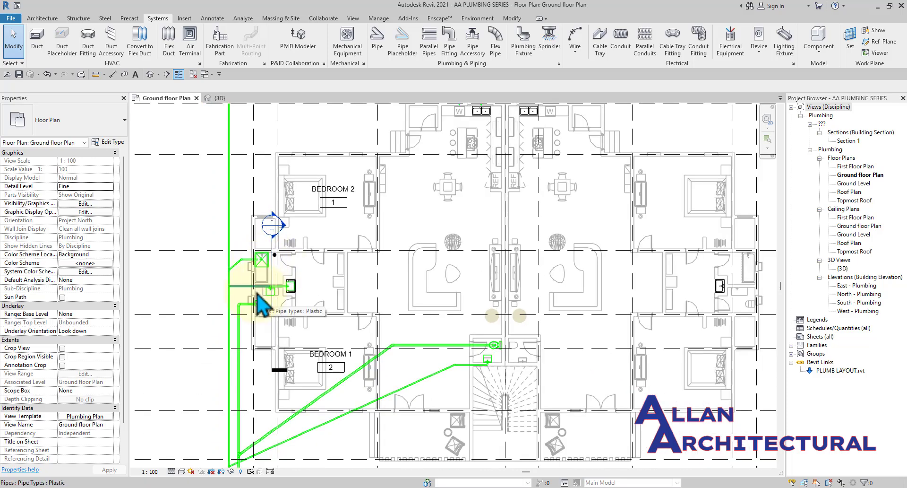
pyautogui.scroll(-2, 311, 248)
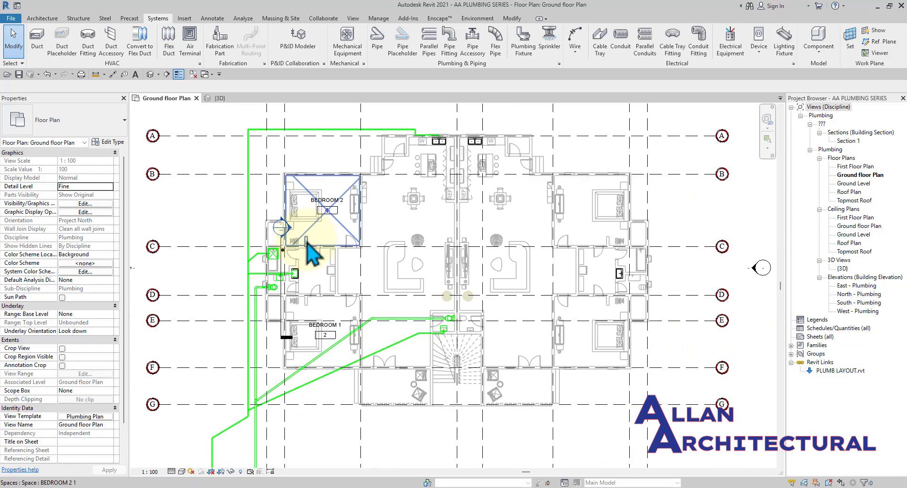
pyautogui.scroll(-1, 414, 363)
pyautogui.moveTo(416, 360); pyautogui.dragTo(438, 289, button='middle')
pyautogui.scroll(1, 372, 266)
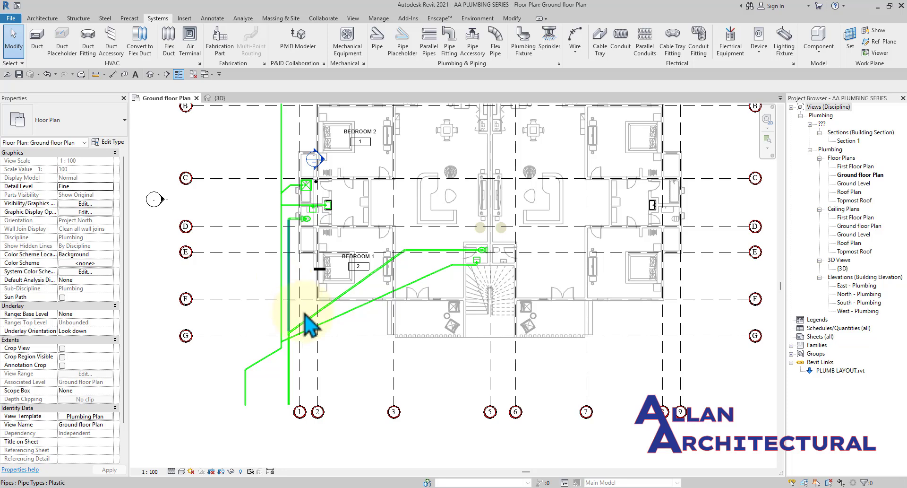
pyautogui.scroll(1, 291, 309)
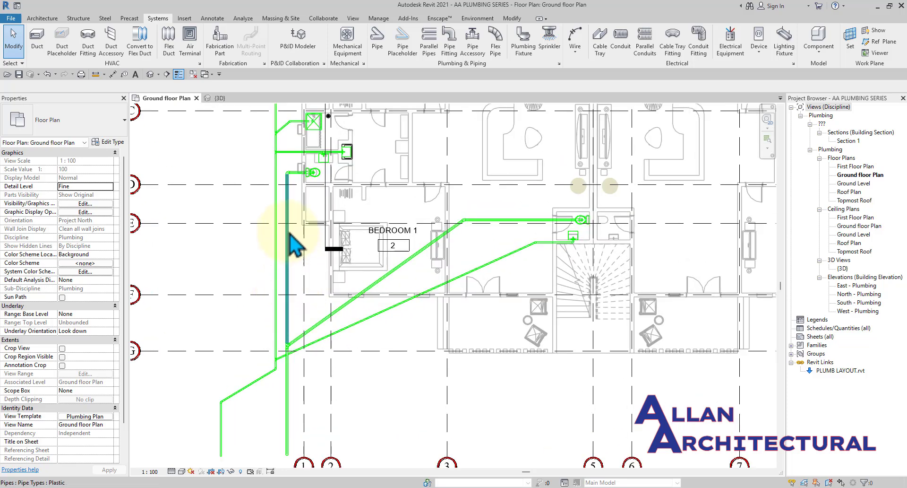
pyautogui.scroll(1, 290, 234)
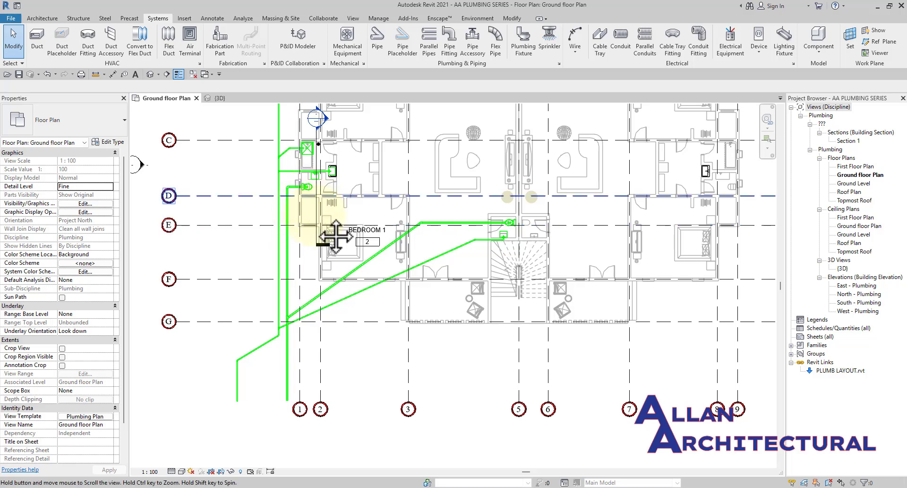
pyautogui.scroll(1, 296, 237)
pyautogui.scroll(2, 304, 203)
pyautogui.moveTo(364, 190); pyautogui.dragTo(367, 240, button='middle')
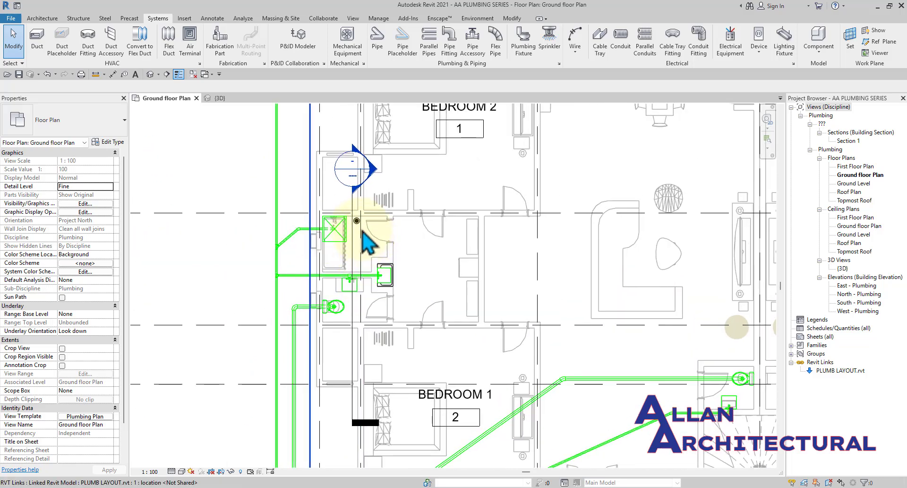
pyautogui.scroll(5, 360, 219)
pyautogui.scroll(-1, 359, 216)
pyautogui.scroll(-3, 359, 218)
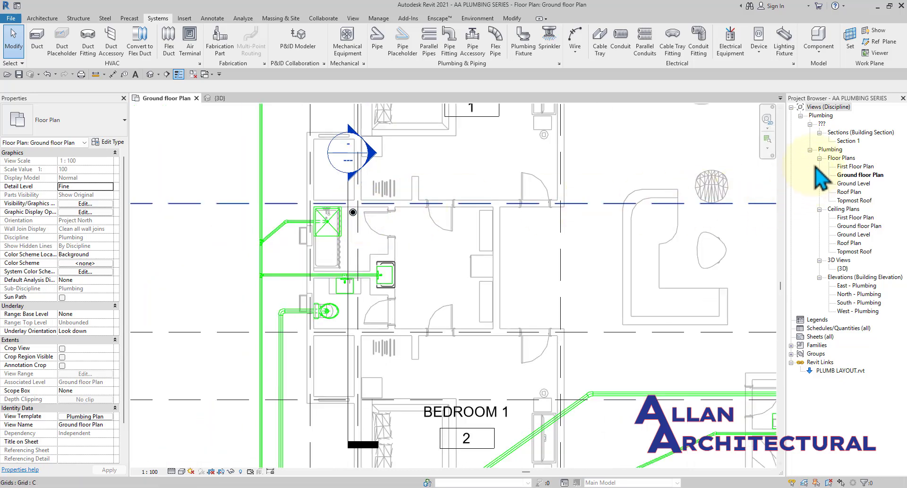
# Open Section 1 from the Project Browser and zoom in on the floor drain in the slab.
pyautogui.doubleClick(847, 140)
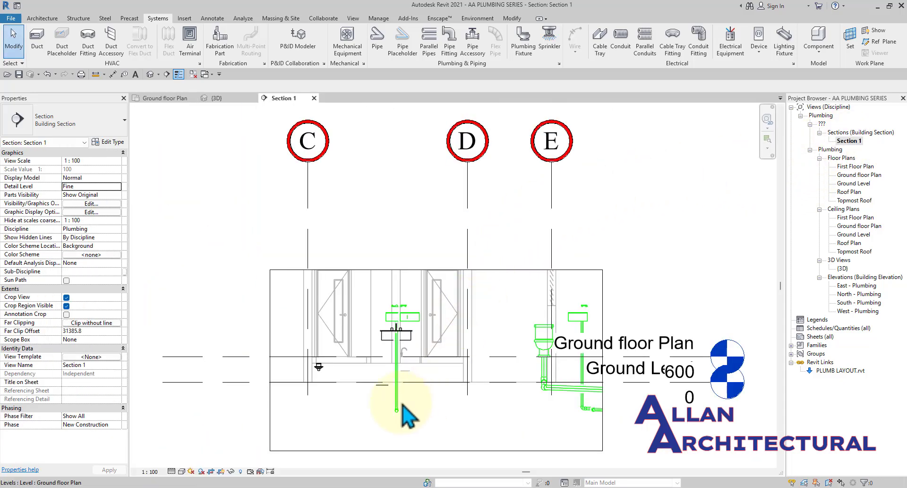
pyautogui.scroll(2, 307, 392)
pyautogui.scroll(5, 301, 383)
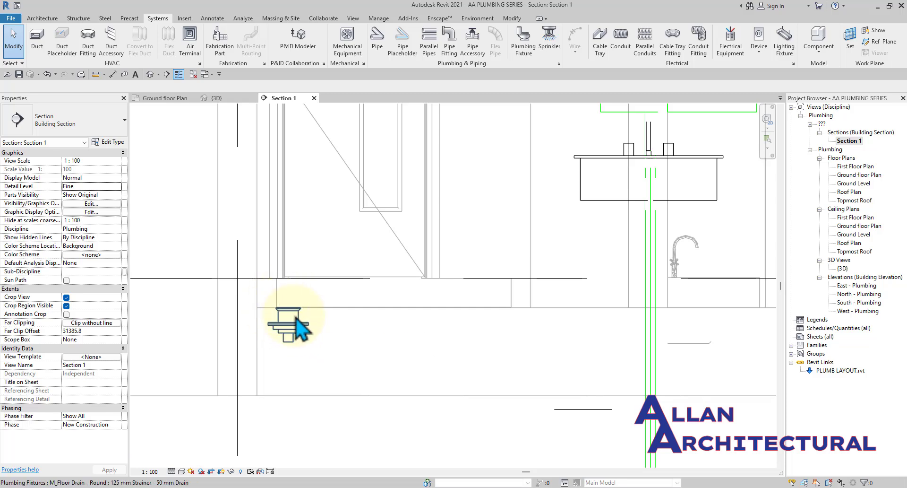
pyautogui.moveTo(302, 340); pyautogui.dragTo(347, 313, button='middle')
pyautogui.scroll(-4, 314, 308)
pyautogui.scroll(2, 325, 312)
pyautogui.scroll(-2, 385, 288)
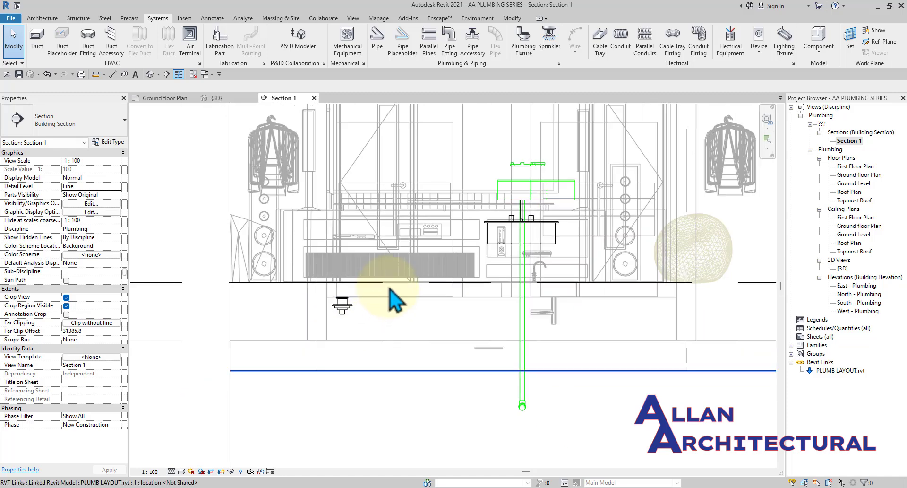
pyautogui.scroll(1, 341, 315)
pyautogui.scroll(1, 341, 315)
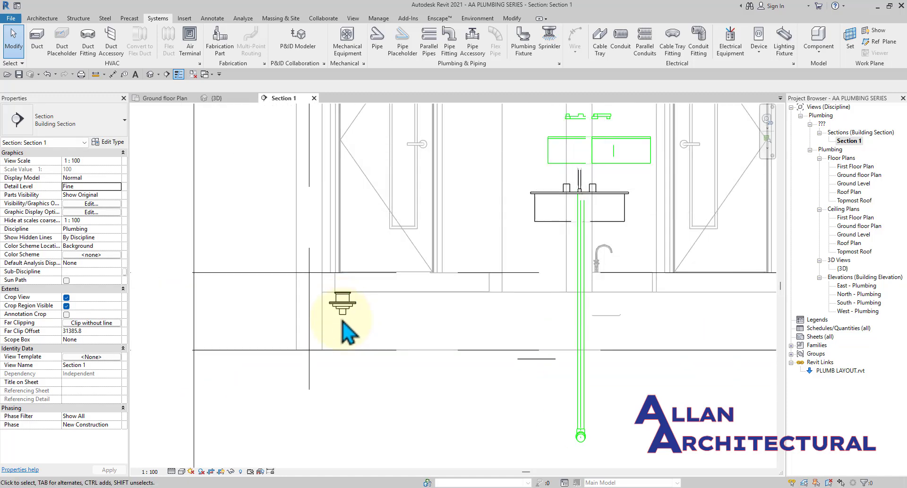
pyautogui.scroll(3, 343, 311)
pyautogui.scroll(-4, 346, 306)
pyautogui.moveTo(371, 307); pyautogui.dragTo(357, 276, button='middle')
pyautogui.scroll(2, 319, 302)
pyautogui.scroll(1, 358, 277)
# Draw a short vertical pipe downward from the floor drain's outlet connector.
pyautogui.click(355, 279)
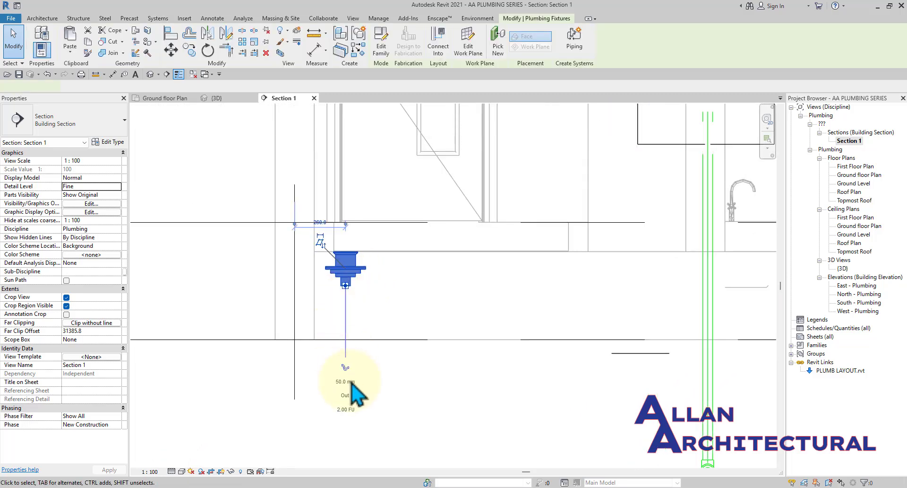
pyautogui.click(350, 367)
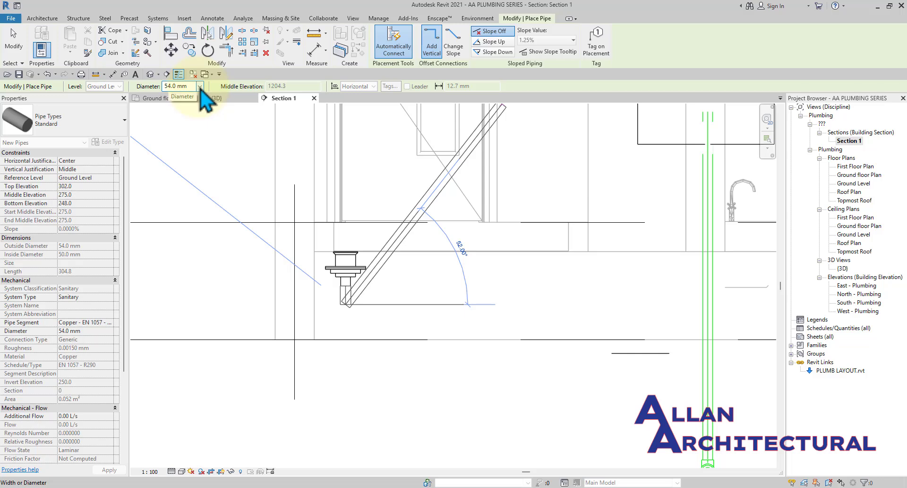
pyautogui.scroll(3, 351, 314)
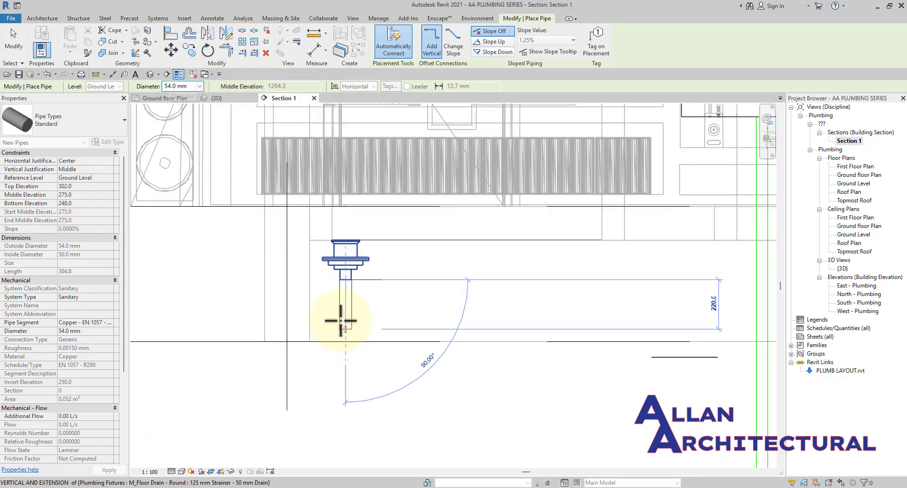
pyautogui.scroll(-2, 351, 314)
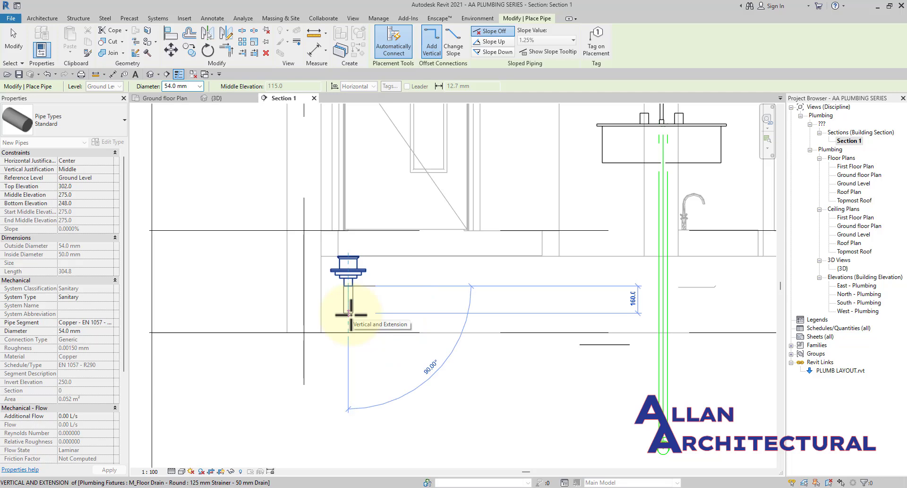
pyautogui.click(375, 314)
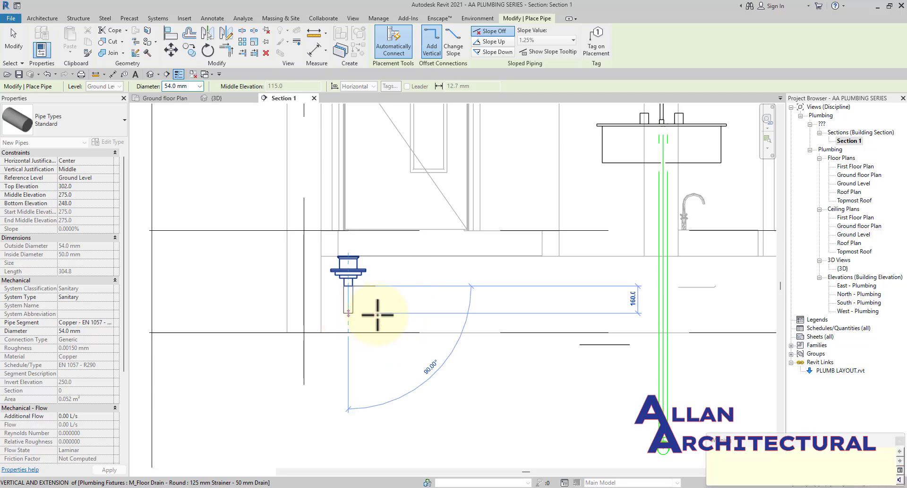
pyautogui.scroll(2, 409, 314)
pyautogui.scroll(2, 409, 314)
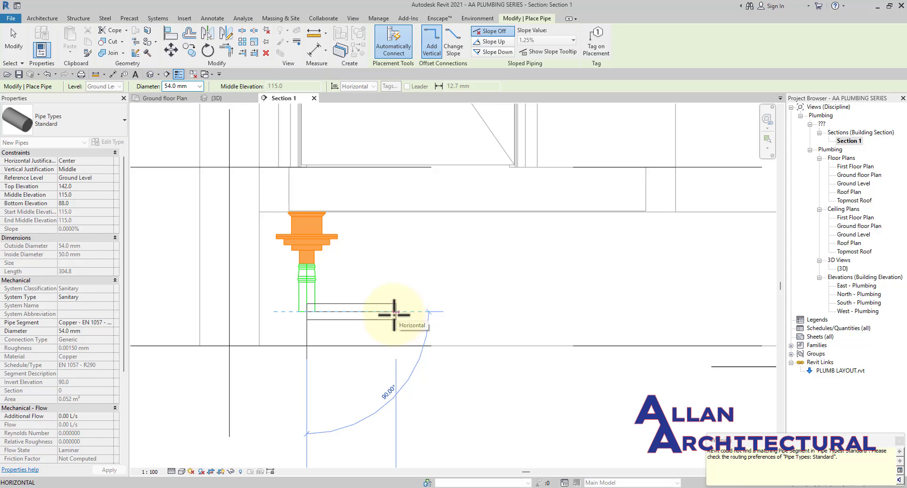
pyautogui.scroll(1, 393, 313)
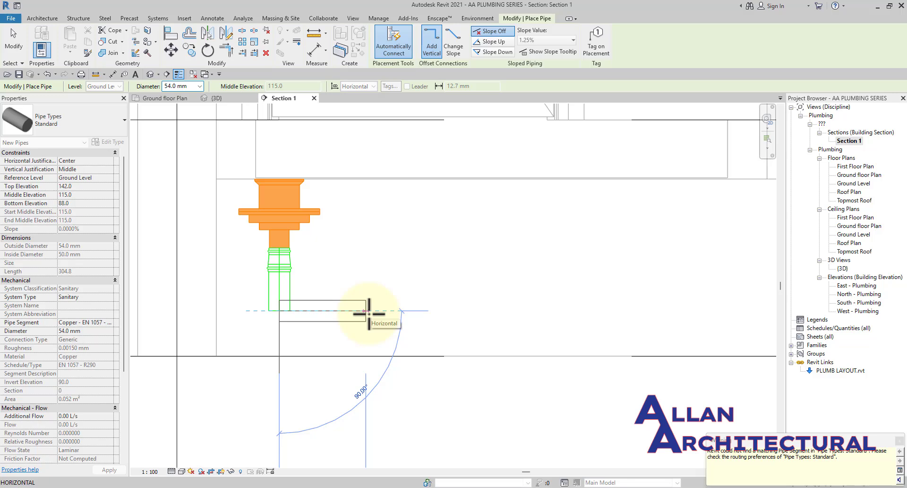
pyautogui.press('Escape')
pyautogui.scroll(-3, 400, 315)
# Delete the vertical pipe and the reducer fitting beneath the floor drain.
pyautogui.press('Escape')
pyautogui.scroll(2, 325, 310)
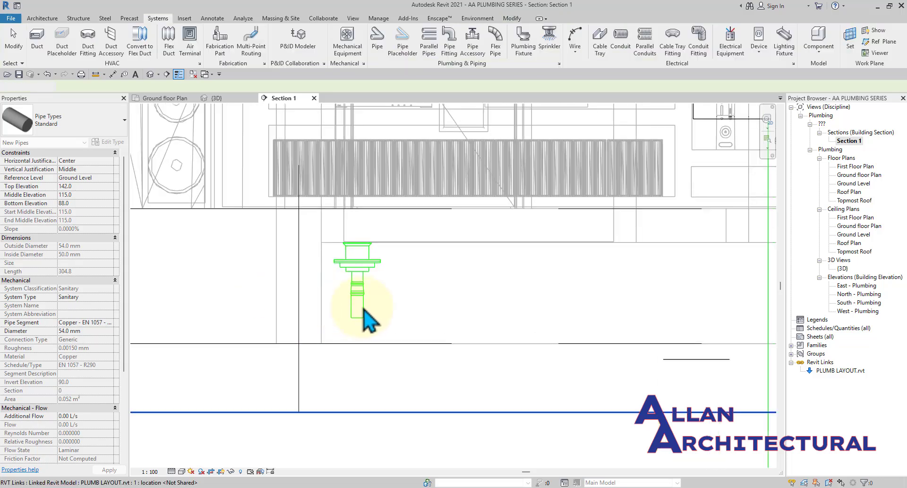
pyautogui.click(367, 307)
pyautogui.press('Delete')
pyautogui.scroll(2, 371, 312)
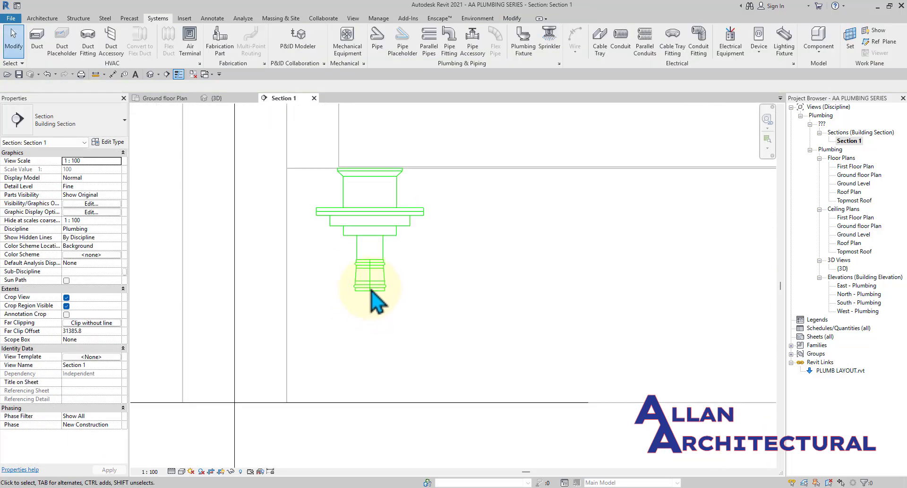
pyautogui.click(372, 291)
pyautogui.press('Delete')
pyautogui.scroll(-2, 374, 293)
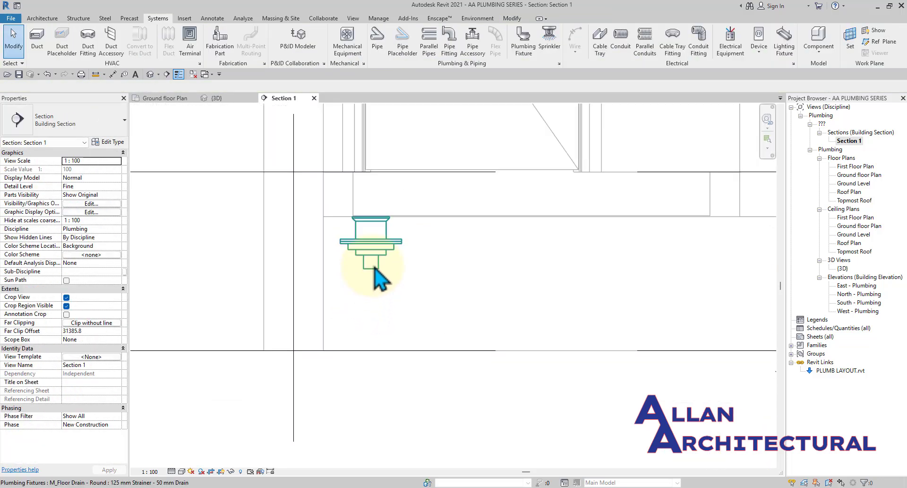
# Review the floor drain's type list and Type Properties, leaving the 50 mm drain unchanged.
pyautogui.click(374, 302)
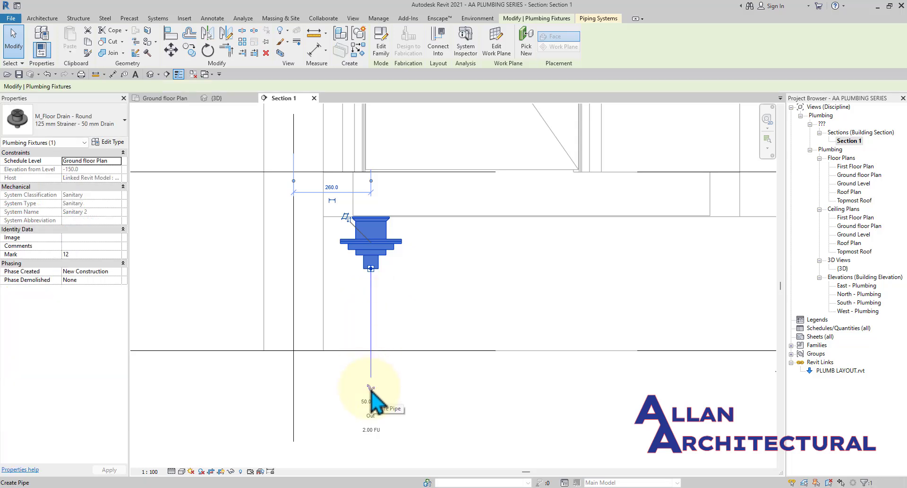
pyautogui.click(87, 119)
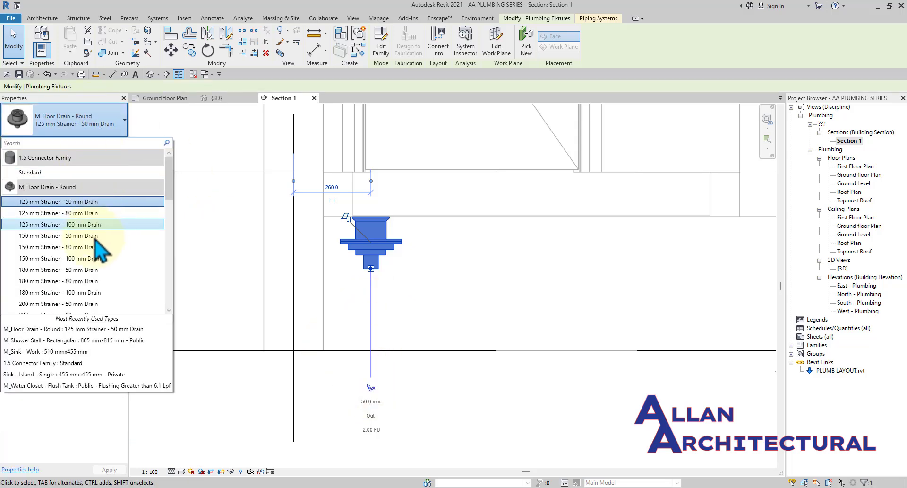
pyautogui.scroll(-3, 100, 250)
pyautogui.scroll(3, 92, 242)
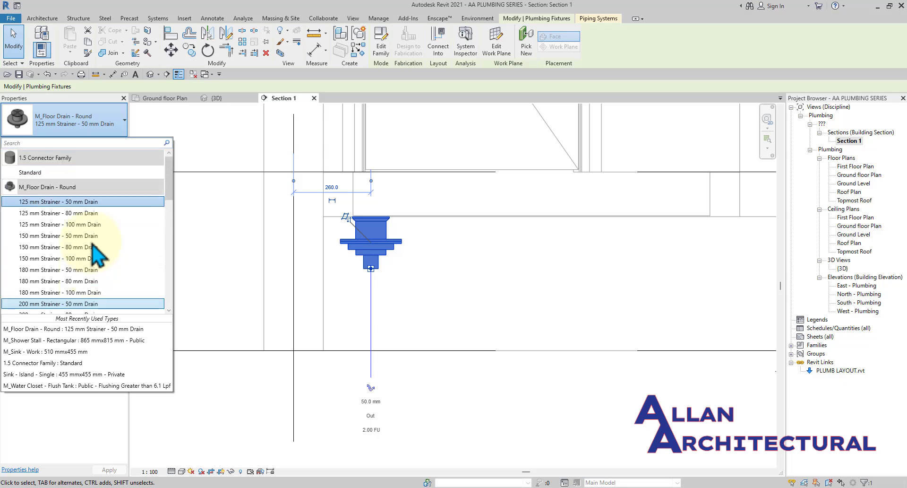
pyautogui.click(148, 124)
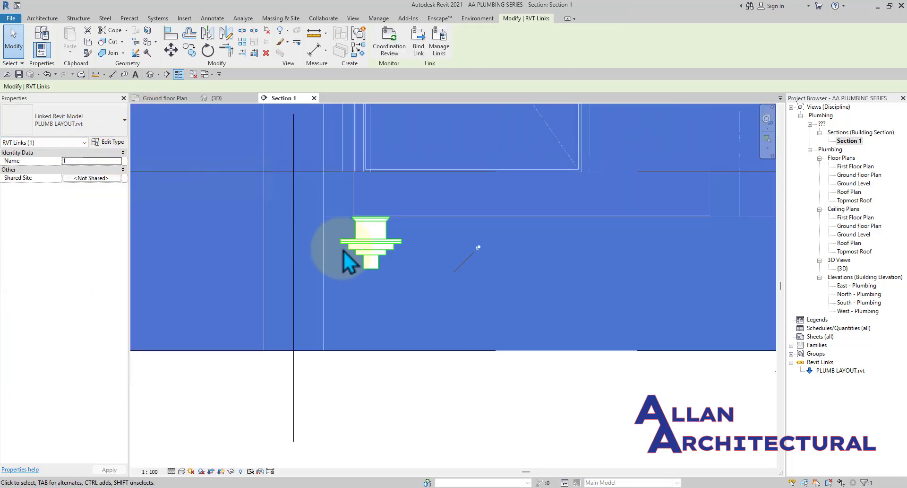
pyautogui.click(402, 267)
pyautogui.click(371, 250)
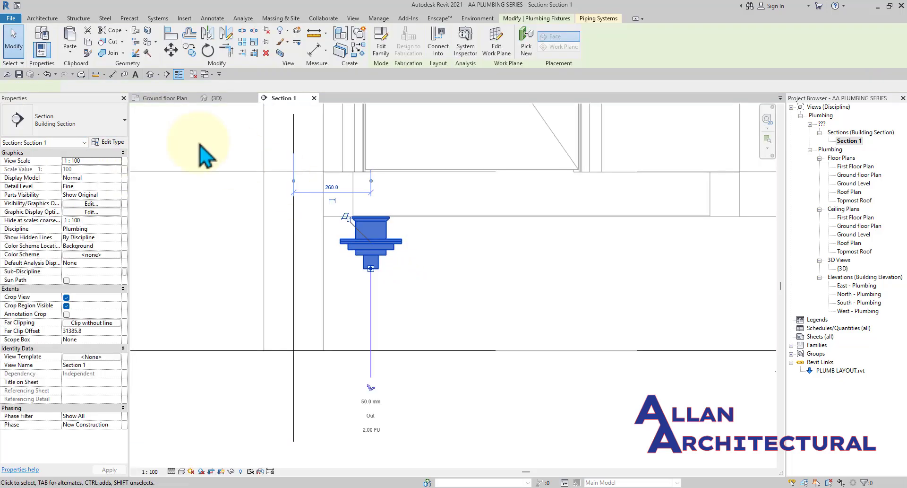
pyautogui.click(108, 141)
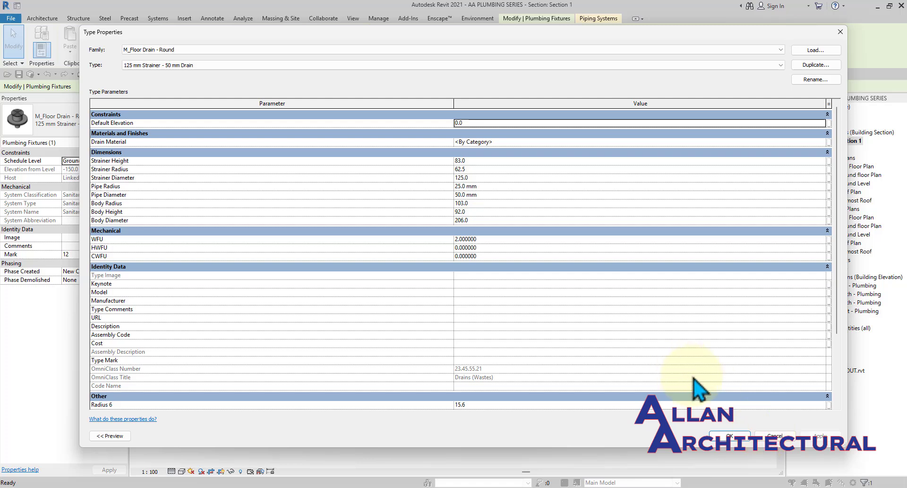
pyautogui.click(741, 439)
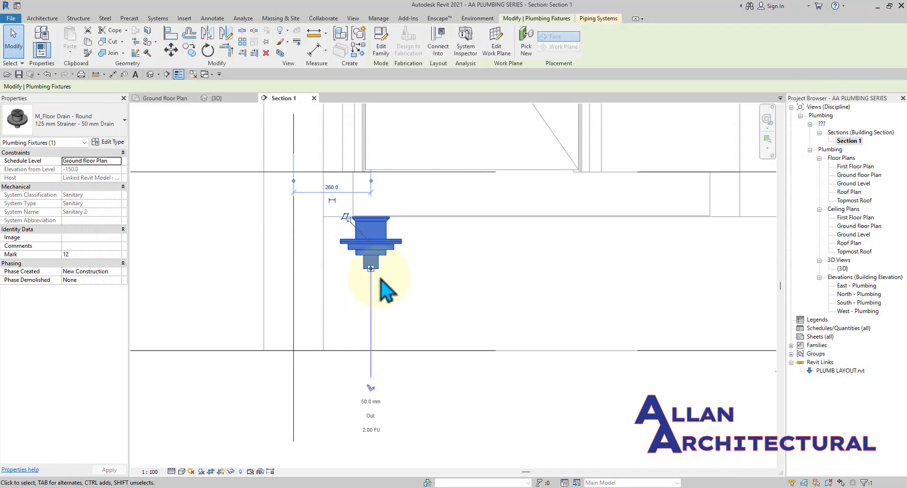
# Sketch a trial trap from the drain: down, across, and back up.
pyautogui.click(368, 443)
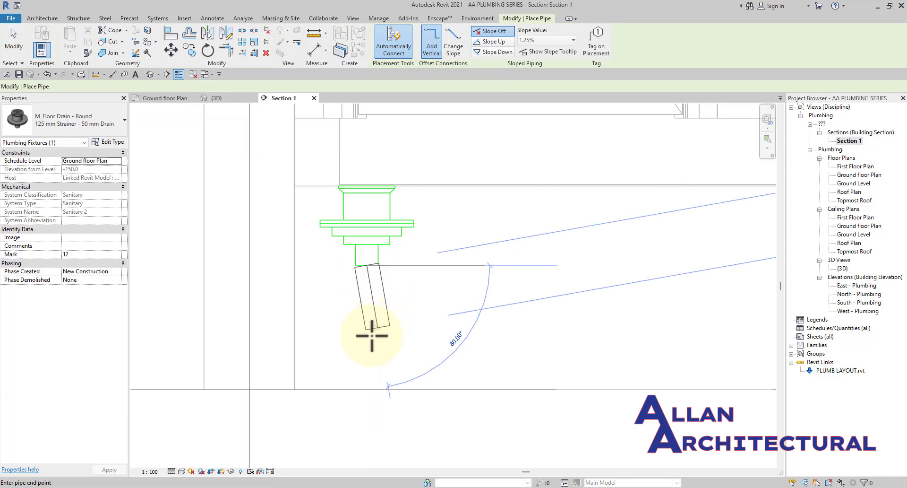
pyautogui.scroll(-1, 364, 331)
pyautogui.scroll(-2, 364, 351)
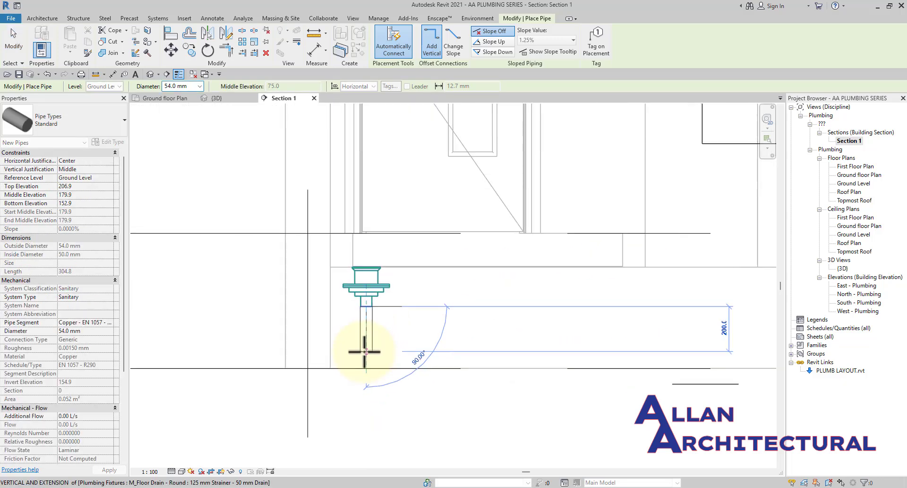
pyautogui.click(364, 352)
pyautogui.scroll(1, 410, 352)
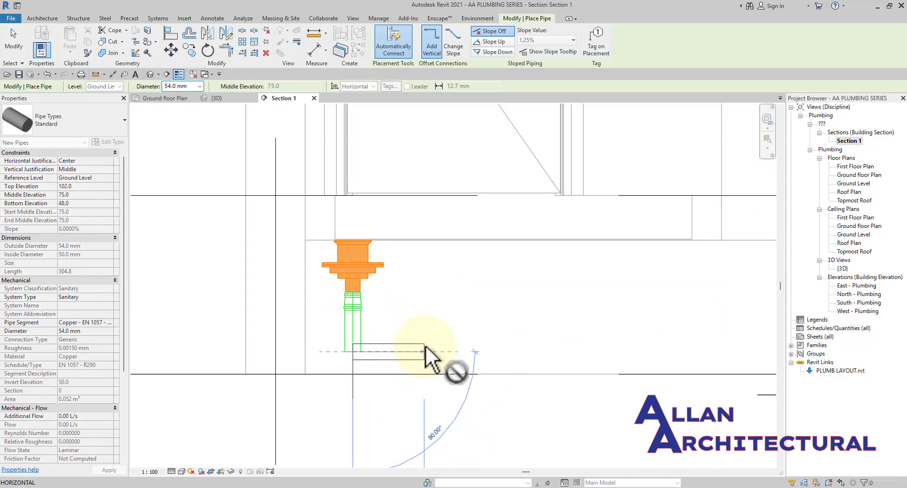
pyautogui.click(424, 351)
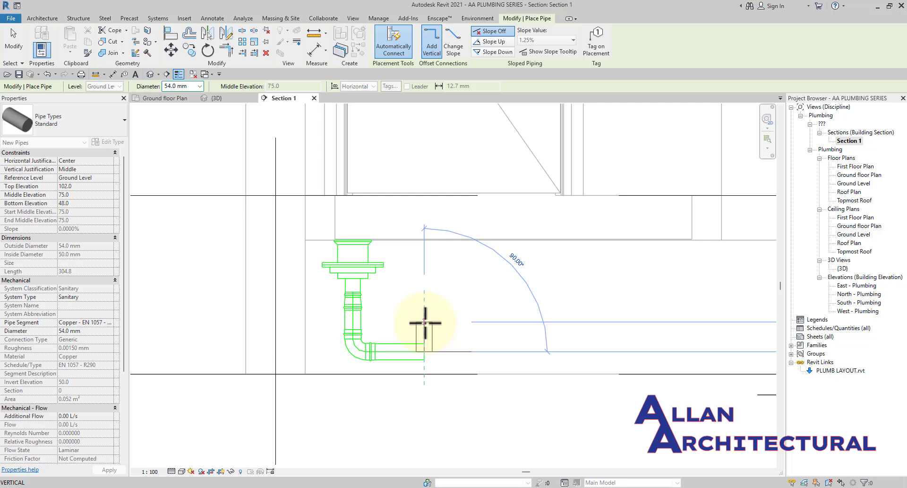
pyautogui.click(424, 298)
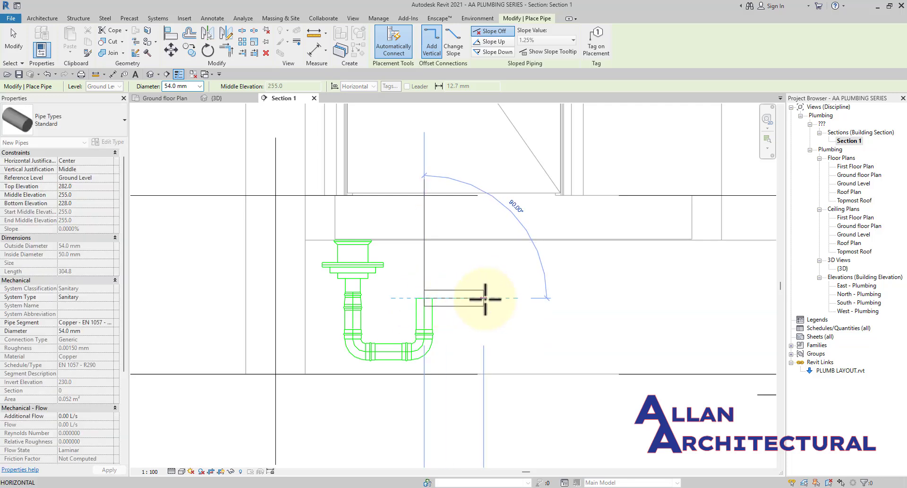
pyautogui.scroll(-4, 485, 298)
pyautogui.moveTo(487, 299); pyautogui.dragTo(465, 300, button='middle')
pyautogui.scroll(2, 457, 300)
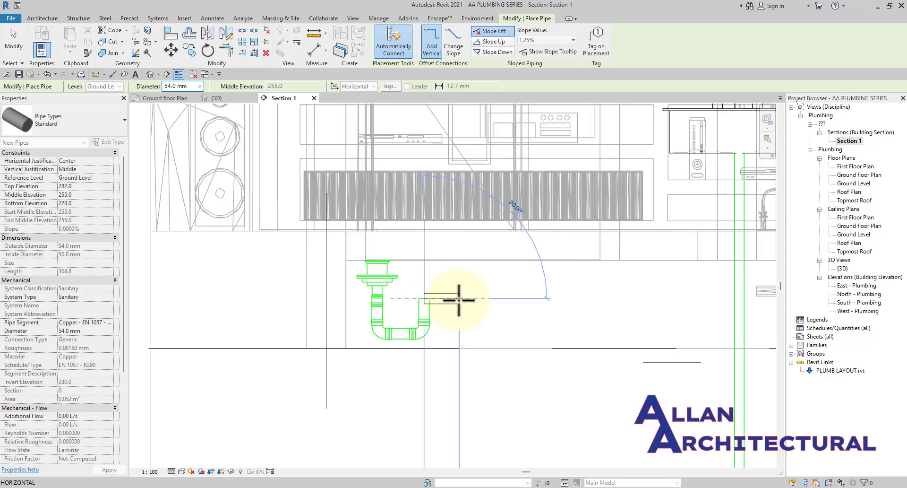
pyautogui.scroll(2, 465, 300)
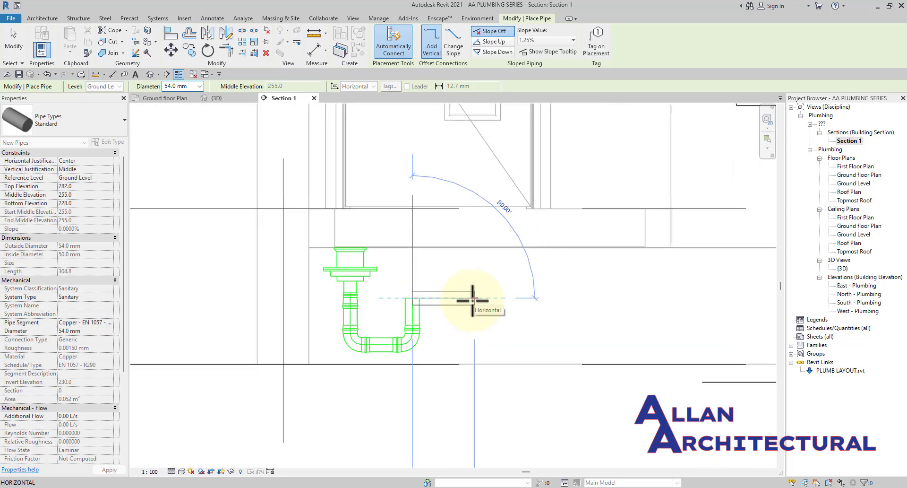
# Delete all the trial trap pipes and fittings with a crossing selection.
pyautogui.press('Escape')
pyautogui.press('Escape')
pyautogui.scroll(1, 469, 324)
pyautogui.moveTo(471, 309); pyautogui.dragTo(323, 367)
pyautogui.press('Delete')
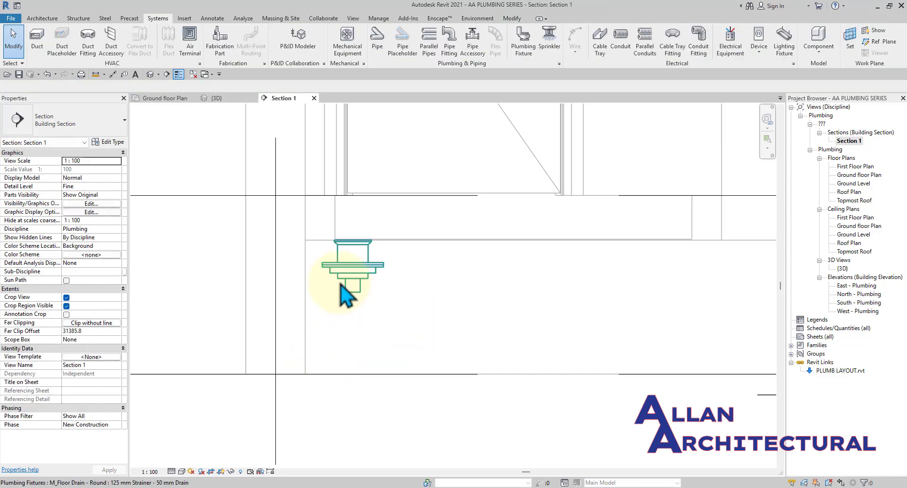
# Start a new pipe from the floor drain's outlet using the Plastic pipe type.
pyautogui.click(355, 299)
pyautogui.click(352, 410)
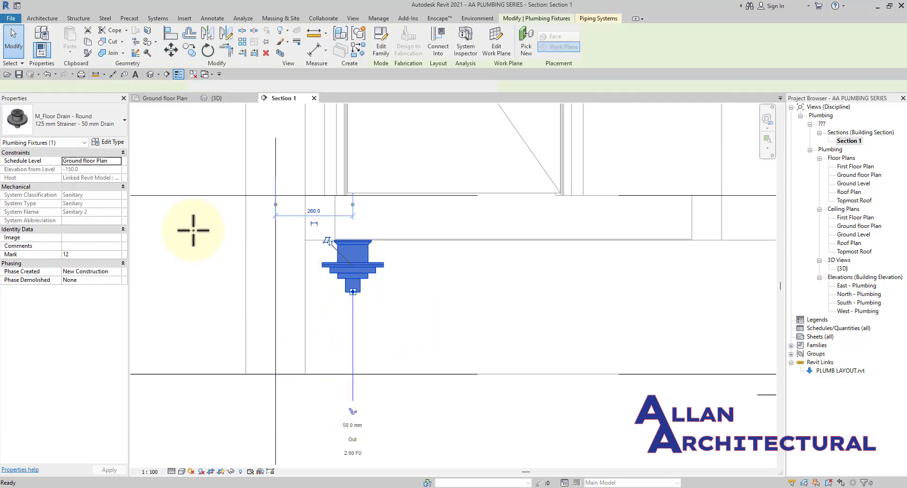
pyautogui.click(80, 133)
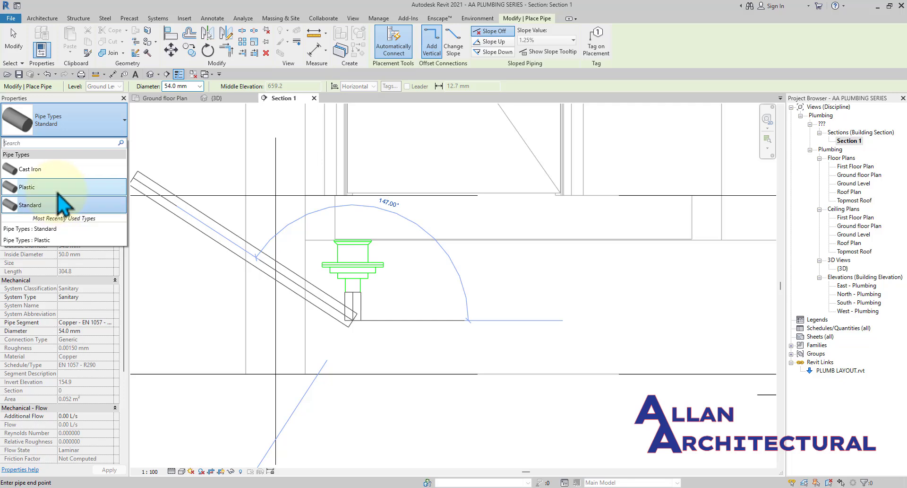
pyautogui.click(57, 190)
pyautogui.scroll(1, 362, 347)
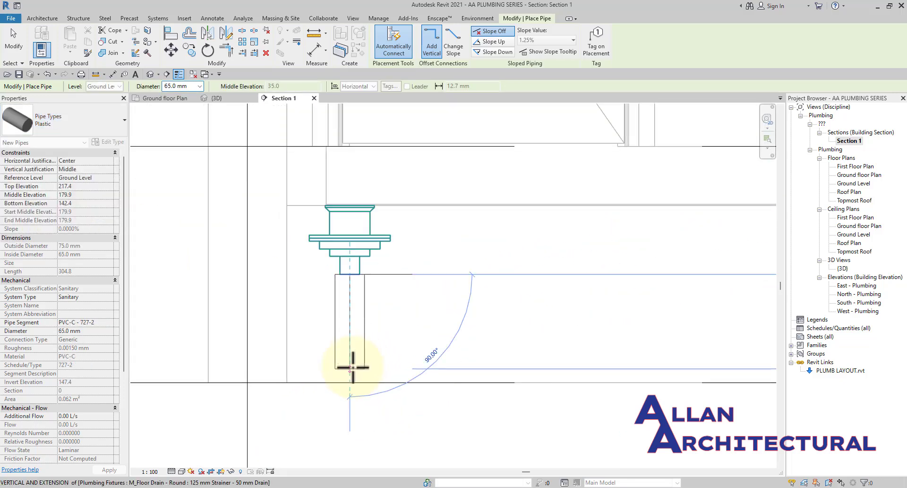
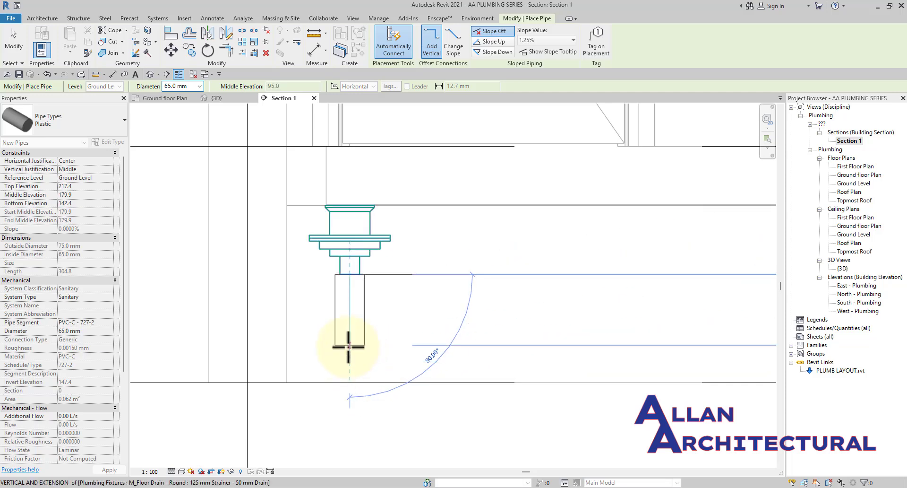
# Draw 65 mm pipe from the floor drain down, across, back up and out right as a trap.
pyautogui.scroll(-2, 348, 347)
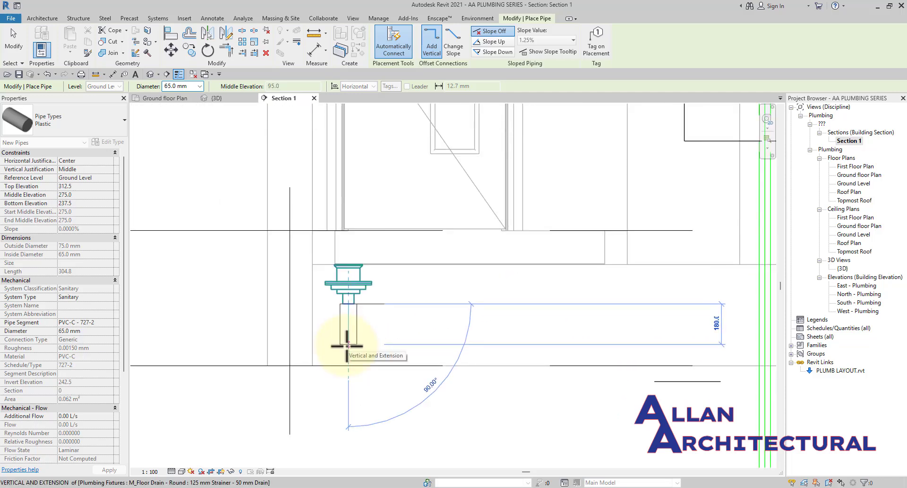
pyautogui.click(159, 319)
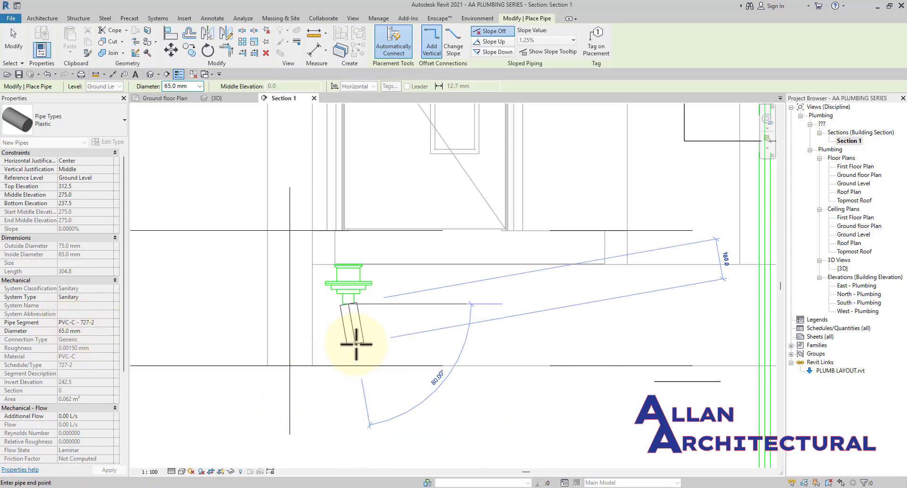
pyautogui.scroll(2, 347, 357)
pyautogui.click(347, 357)
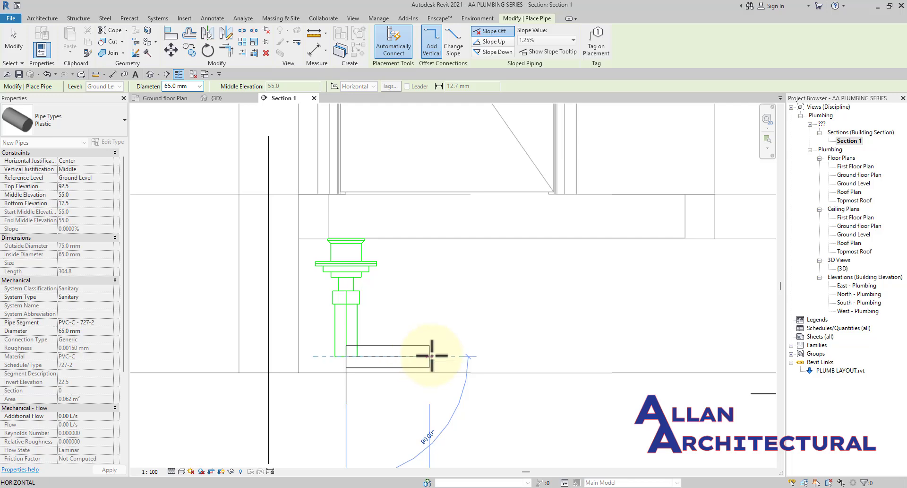
pyautogui.click(430, 356)
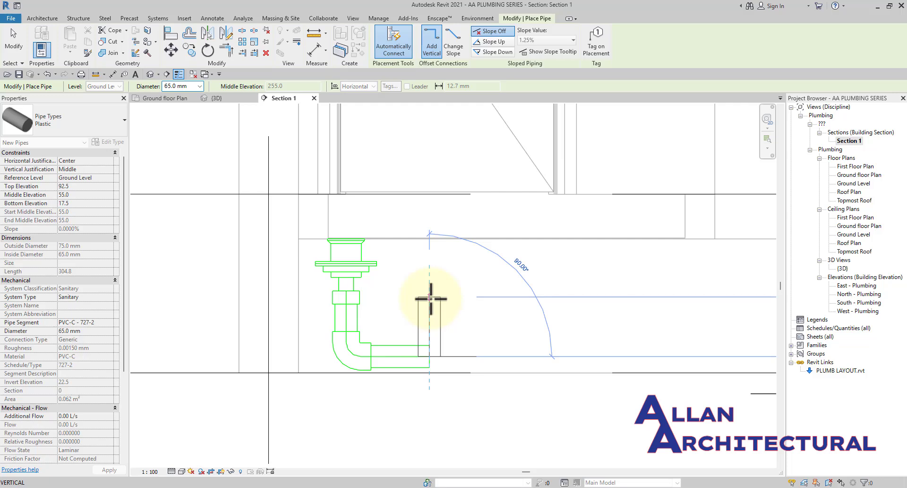
pyautogui.click(430, 298)
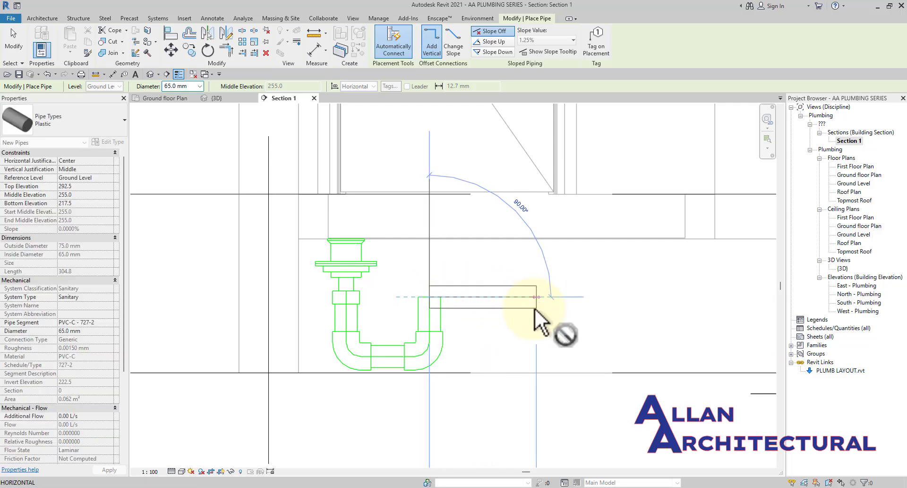
pyautogui.click(535, 309)
# Pan around the trap and stack to check the outlet, then stop placing pipes.
pyautogui.scroll(-7, 534, 403)
pyautogui.moveTo(534, 404); pyautogui.dragTo(440, 288, button='middle')
pyautogui.scroll(1, 440, 297)
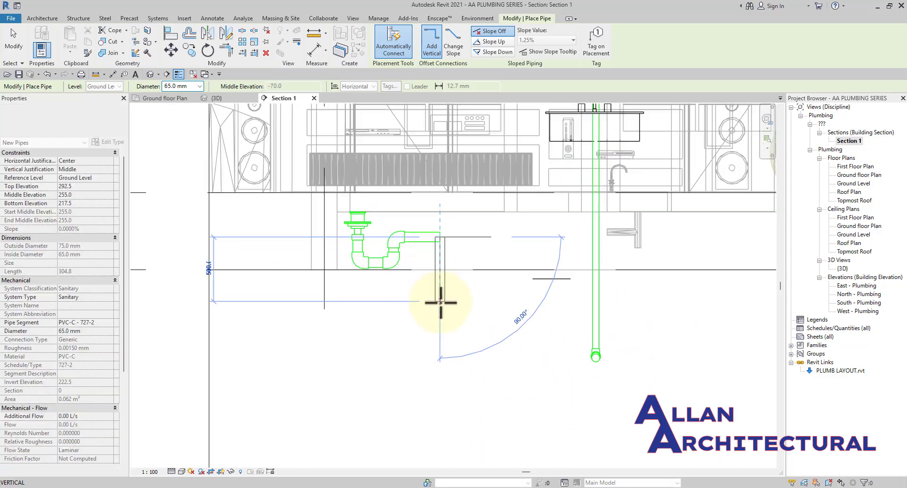
pyautogui.scroll(4, 440, 302)
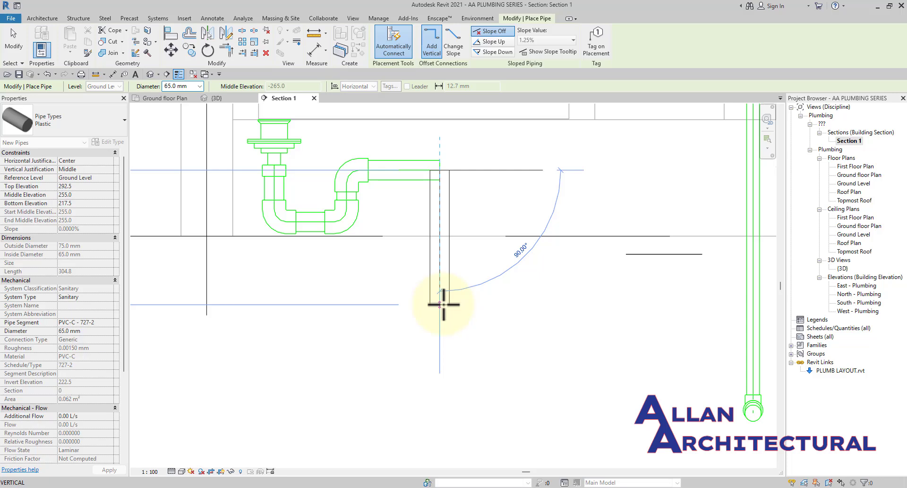
pyautogui.scroll(-4, 443, 384)
pyautogui.moveTo(444, 384)
pyautogui.mouseDown(button='middle')
pyautogui.moveTo(445, 415)
pyautogui.moveTo(455, 386)
pyautogui.mouseUp(button='middle')
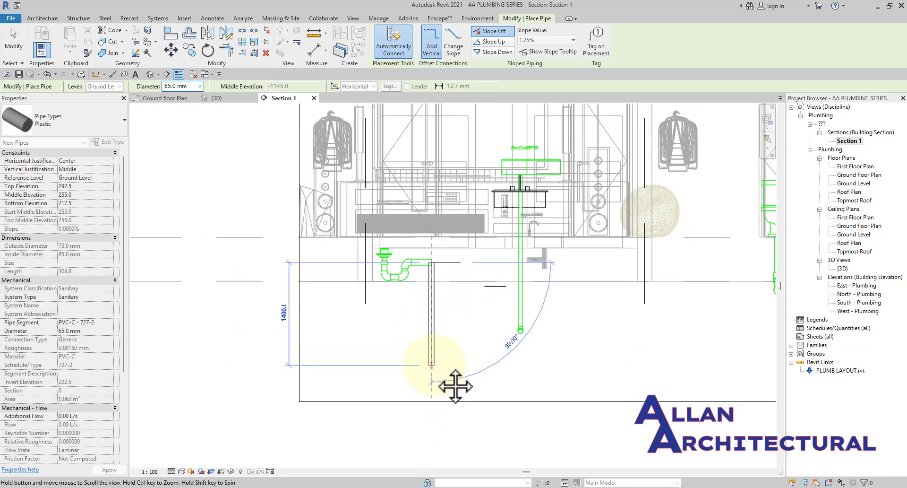
pyautogui.scroll(4, 433, 375)
pyautogui.scroll(1, 365, 179)
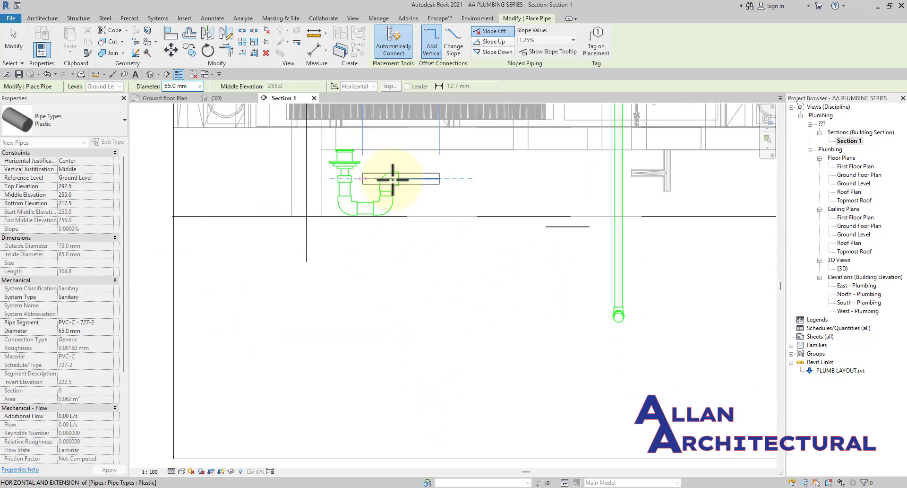
pyautogui.scroll(1, 393, 179)
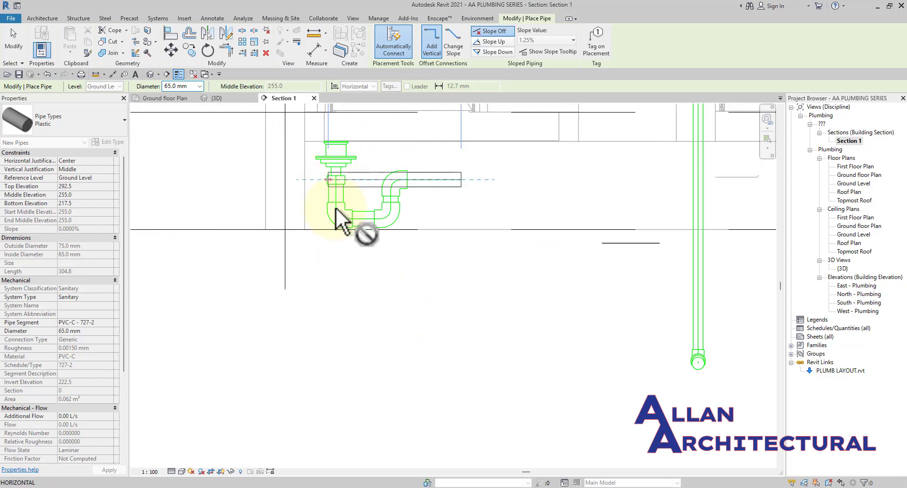
pyautogui.click(462, 180)
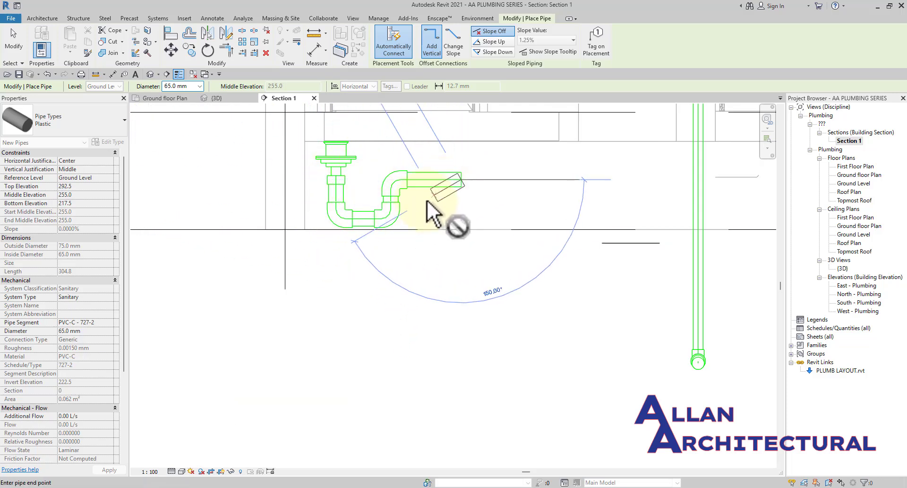
pyautogui.press('Escape')
pyautogui.press('Escape')
pyautogui.scroll(3, 387, 180)
pyautogui.moveTo(388, 179); pyautogui.dragTo(445, 279, button='middle')
pyautogui.scroll(1, 415, 305)
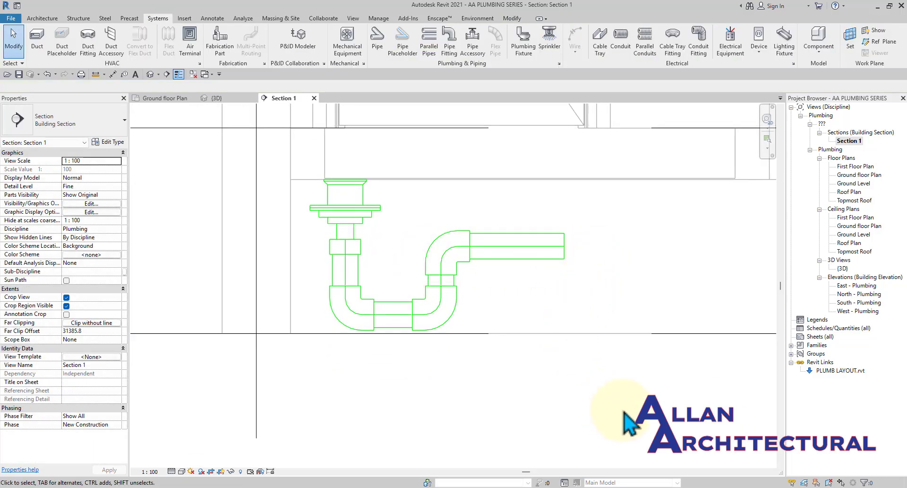
# Delete the trap pipes, the lower elbow and the leftover reducer below the drain.
pyautogui.moveTo(635, 409); pyautogui.dragTo(308, 262)
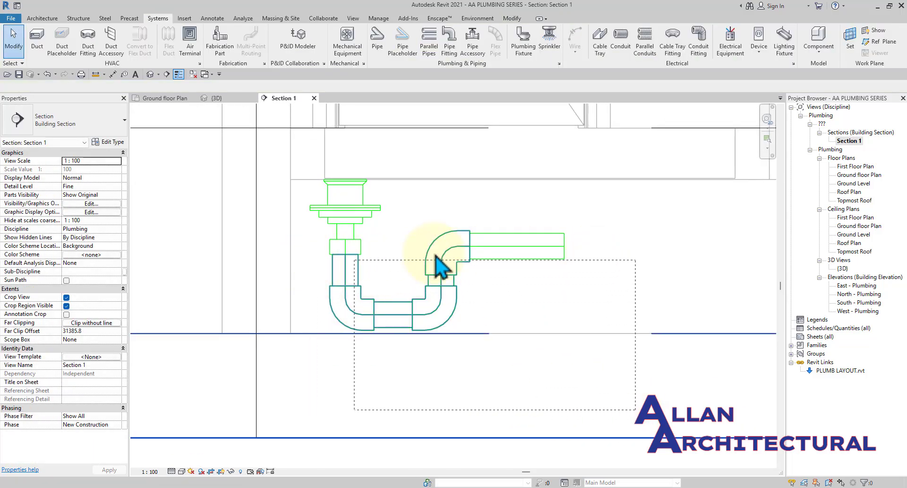
pyautogui.moveTo(435, 255); pyautogui.dragTo(683, 252)
pyautogui.moveTo(636, 322); pyautogui.dragTo(635, 319)
pyautogui.moveTo(582, 235); pyautogui.dragTo(382, 321)
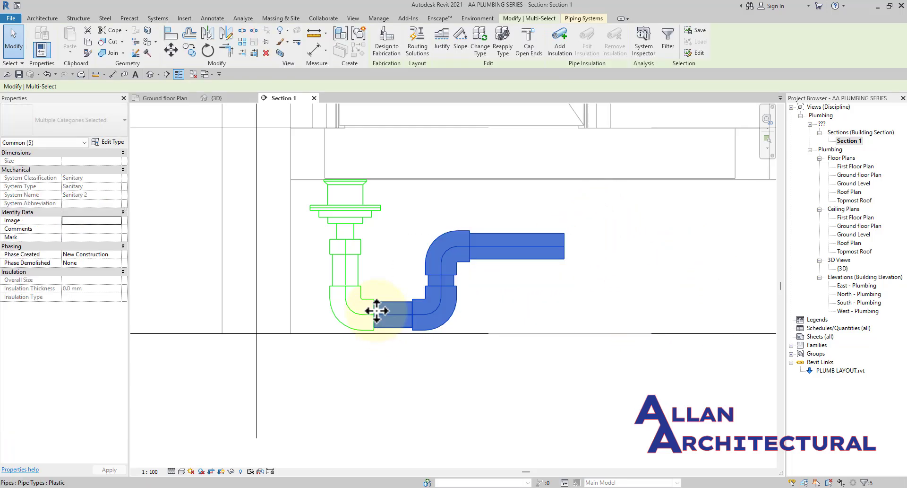
pyautogui.press('Delete')
pyautogui.moveTo(394, 267); pyautogui.dragTo(329, 321)
pyautogui.press('Delete')
pyautogui.click(352, 255)
pyautogui.press('Delete')
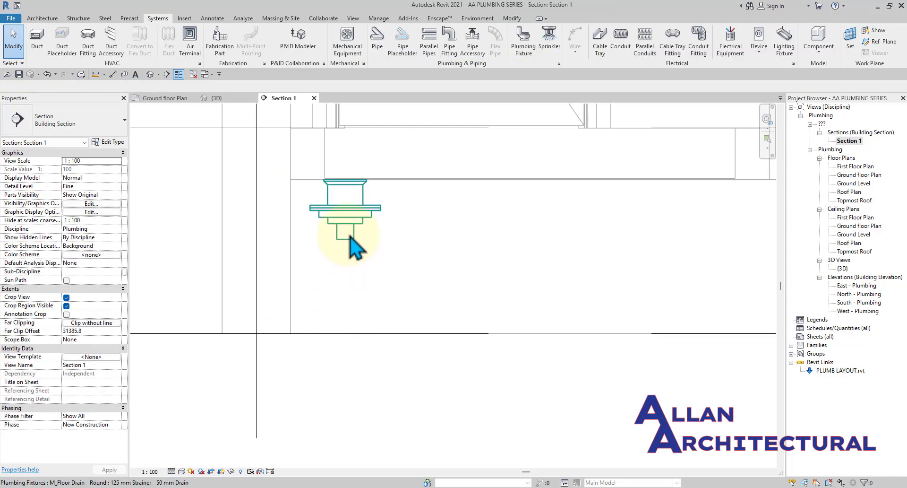
# Start a 50 mm pipe from the drain, dropping below it and running right.
pyautogui.click(352, 242)
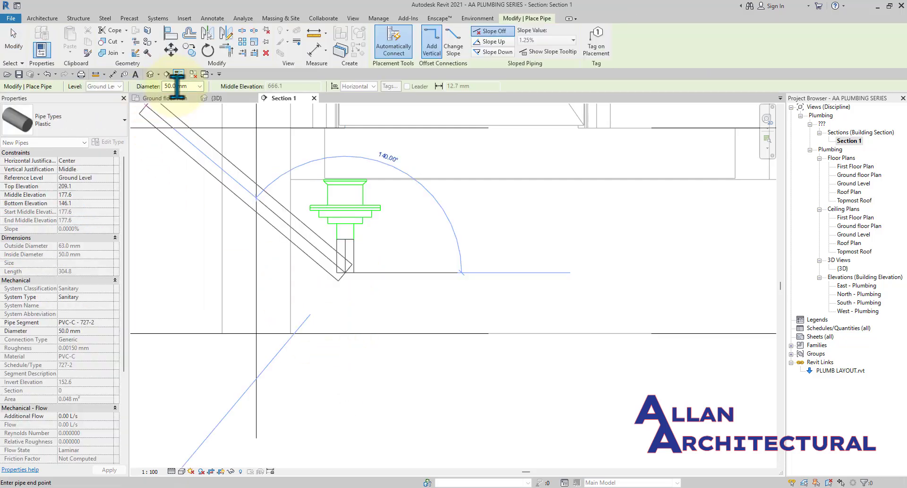
pyautogui.click(201, 88)
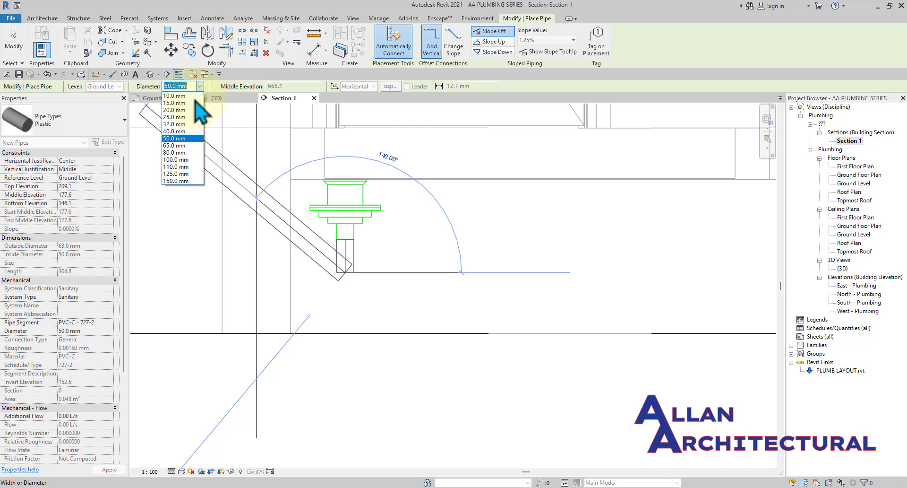
pyautogui.click(185, 138)
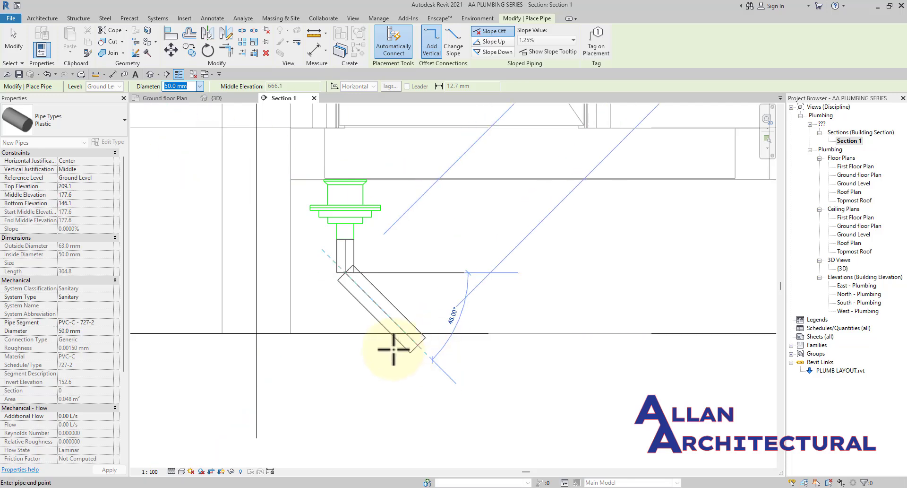
pyautogui.click(344, 291)
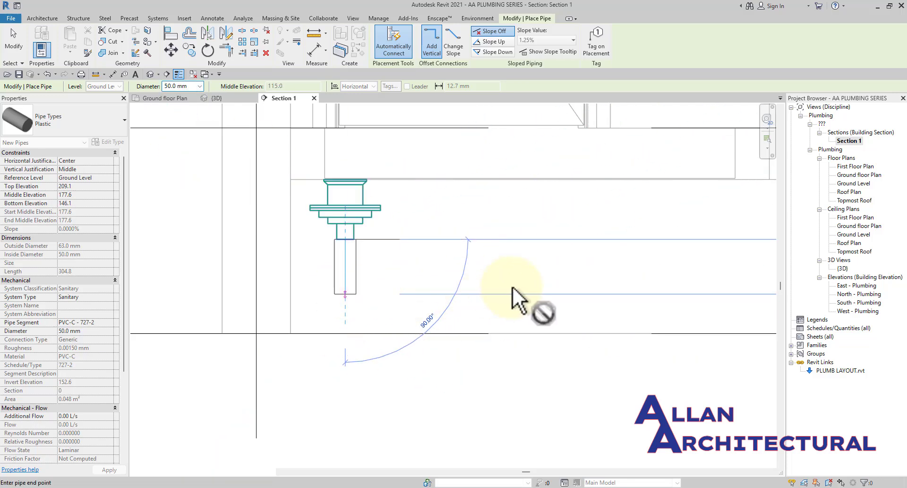
pyautogui.click(524, 367)
# Drop the pipe vertically 760 mm from the end of the horizontal run and finish.
pyautogui.scroll(-3, 523, 371)
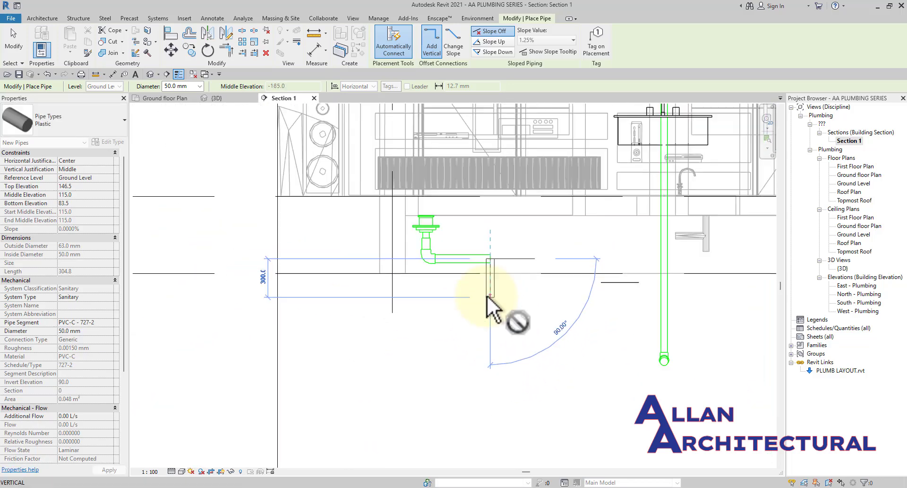
pyautogui.scroll(-4, 486, 297)
pyautogui.moveTo(482, 298); pyautogui.dragTo(446, 226, button='middle')
pyautogui.scroll(3, 442, 205)
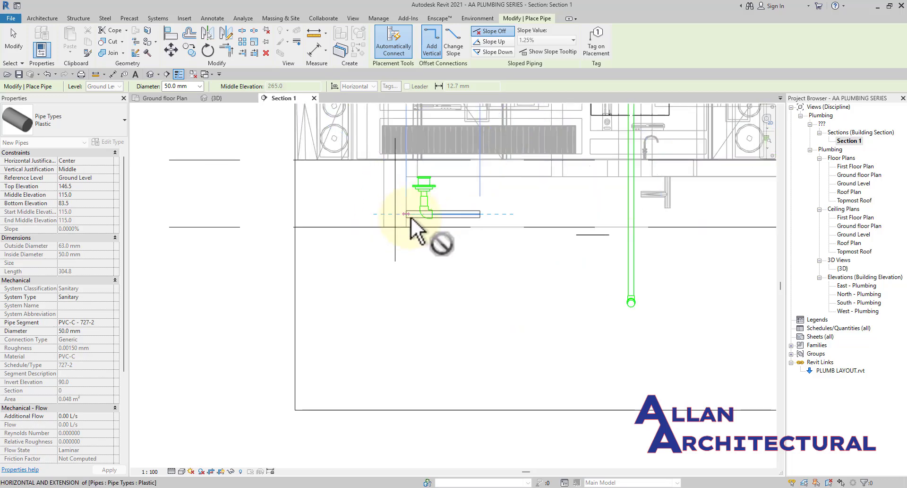
pyautogui.scroll(5, 411, 218)
pyautogui.scroll(-6, 535, 258)
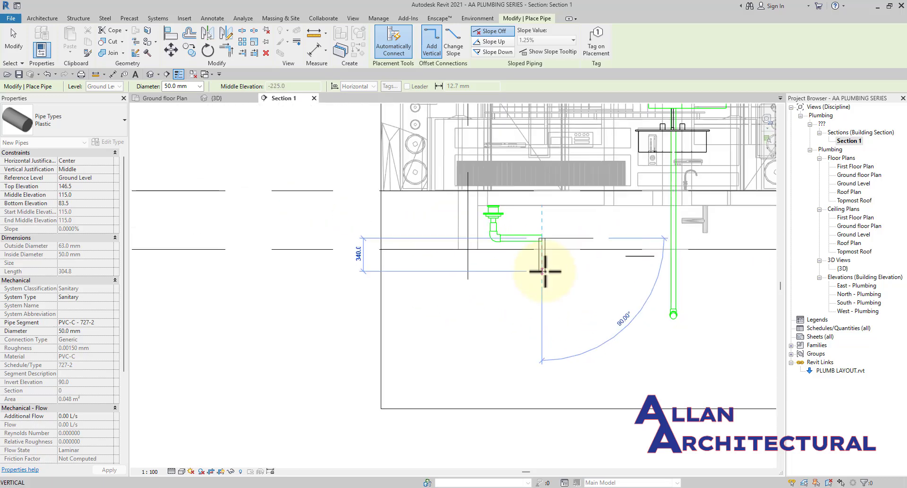
pyautogui.scroll(-2, 545, 271)
pyautogui.moveTo(546, 272); pyautogui.dragTo(501, 296, button='middle')
pyautogui.scroll(3, 499, 297)
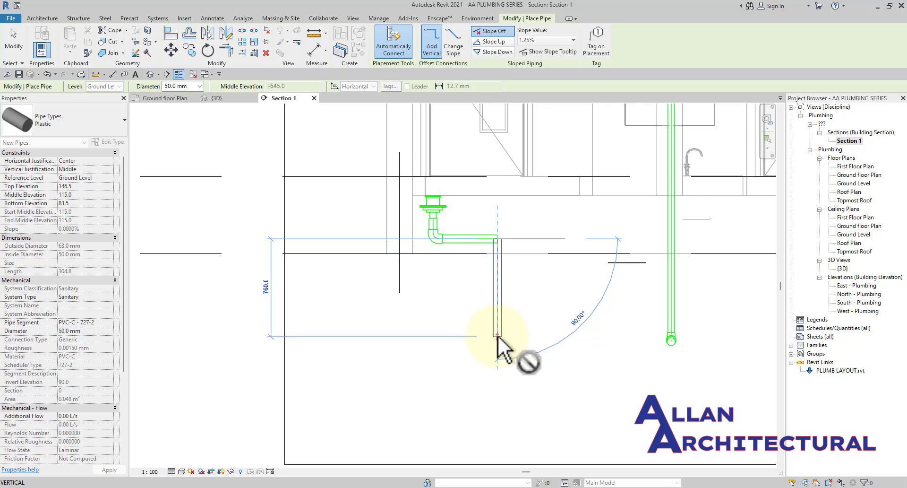
pyautogui.click(497, 335)
pyautogui.press('Escape')
pyautogui.press('Escape')
pyautogui.scroll(-2, 501, 321)
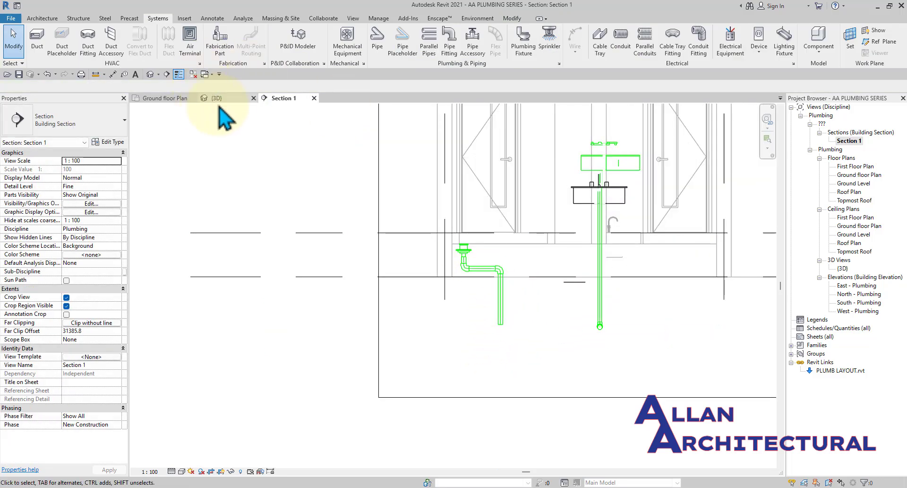
pyautogui.click(217, 99)
pyautogui.keyDown('shift'); pyautogui.moveTo(324, 203); pyautogui.dragTo(298, 270, button='middle'); pyautogui.keyUp('shift')
pyautogui.scroll(6, 304, 253)
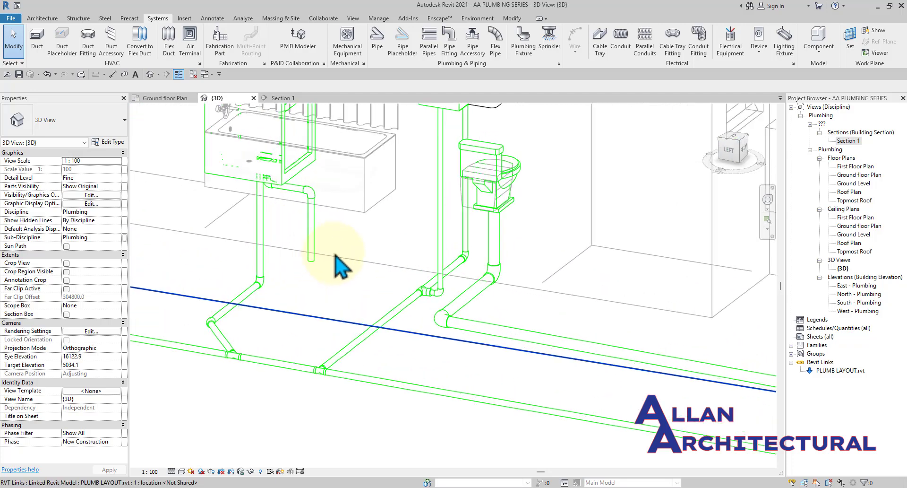
pyautogui.scroll(2, 274, 182)
pyautogui.scroll(-2, 304, 219)
pyautogui.keyDown('shift'); pyautogui.moveTo(304, 219); pyautogui.dragTo(611, 324, button='middle'); pyautogui.keyUp('shift')
pyautogui.scroll(-3, 612, 324)
pyautogui.keyDown('shift'); pyautogui.moveTo(468, 277); pyautogui.dragTo(479, 226, button='middle'); pyautogui.keyUp('shift')
pyautogui.scroll(5, 406, 203)
pyautogui.scroll(3, 616, 259)
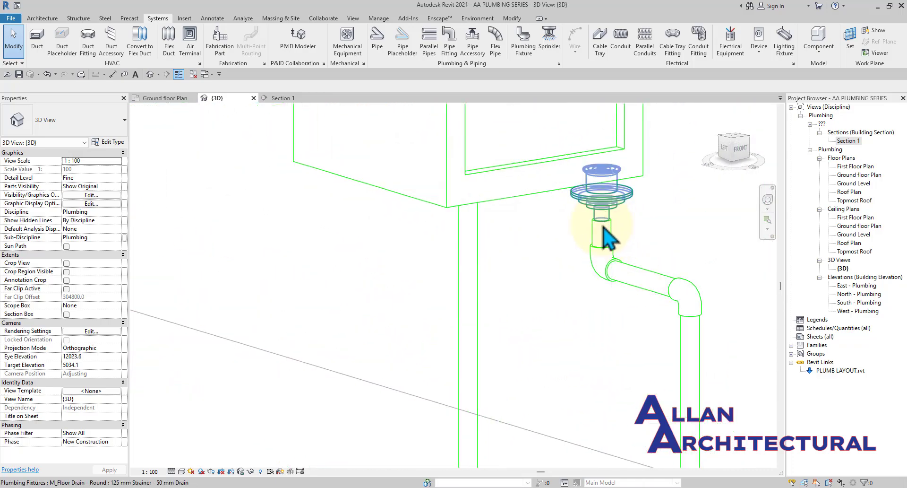
pyautogui.scroll(-2, 602, 248)
pyautogui.moveTo(685, 326); pyautogui.dragTo(609, 252, button='middle')
pyautogui.scroll(-1, 609, 252)
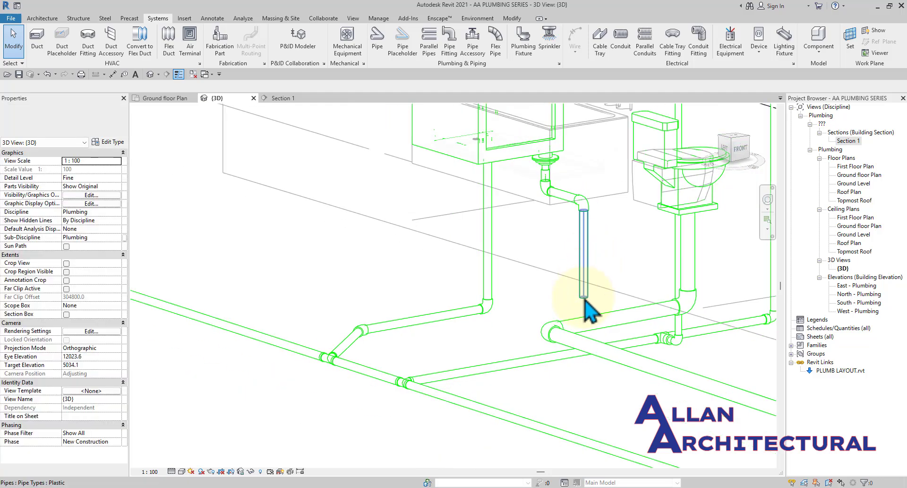
pyautogui.scroll(-3, 591, 286)
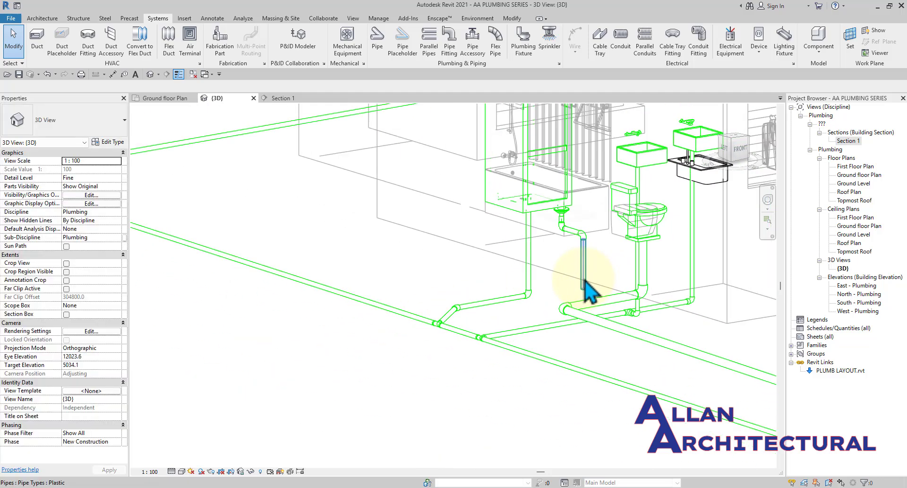
pyautogui.click(166, 97)
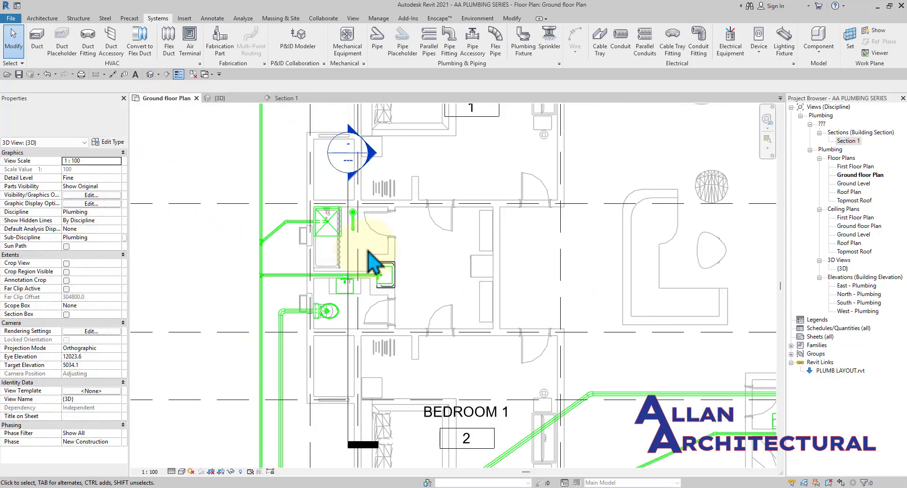
pyautogui.scroll(3, 355, 249)
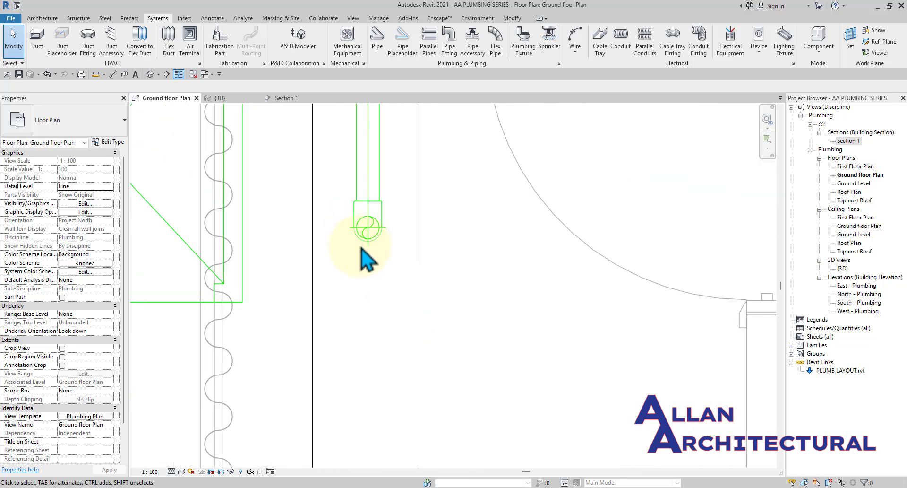
pyautogui.click(364, 246)
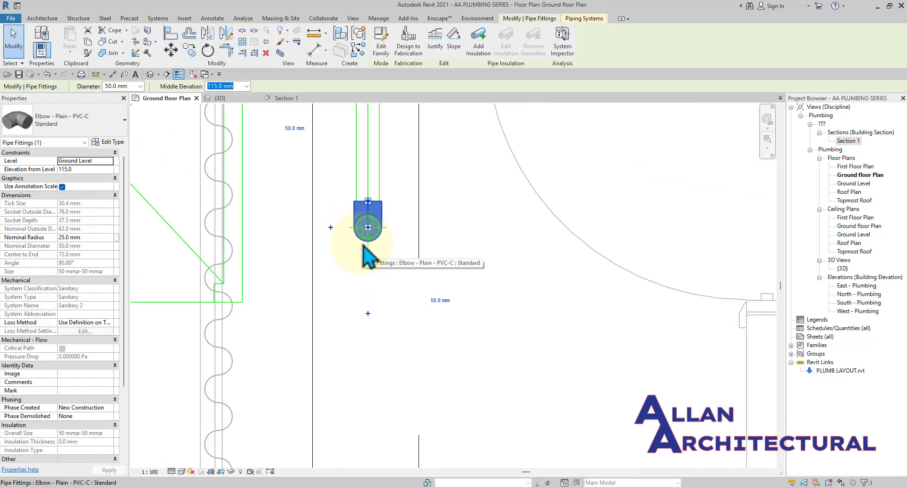
pyautogui.press('Escape')
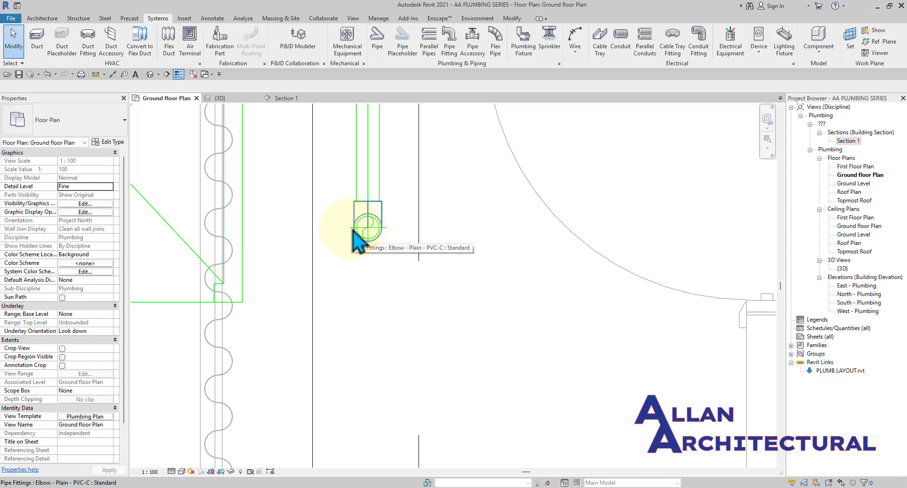
pyautogui.click(217, 97)
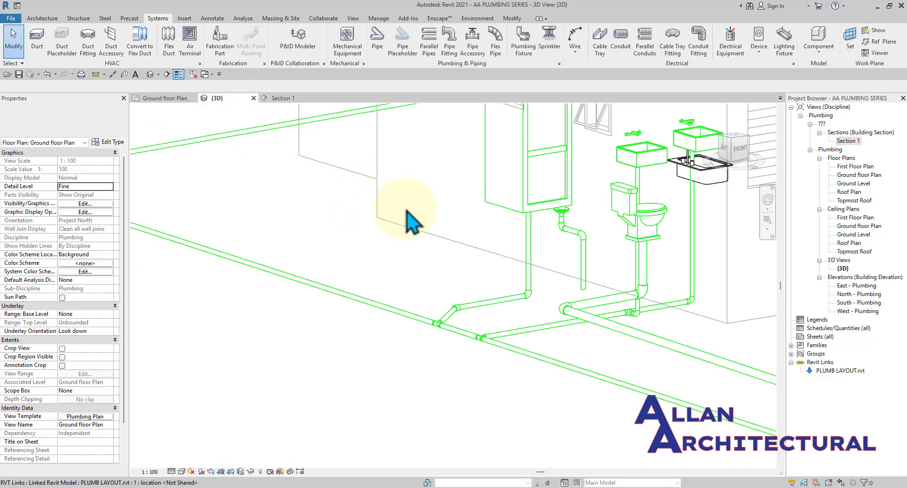
pyautogui.scroll(5, 540, 279)
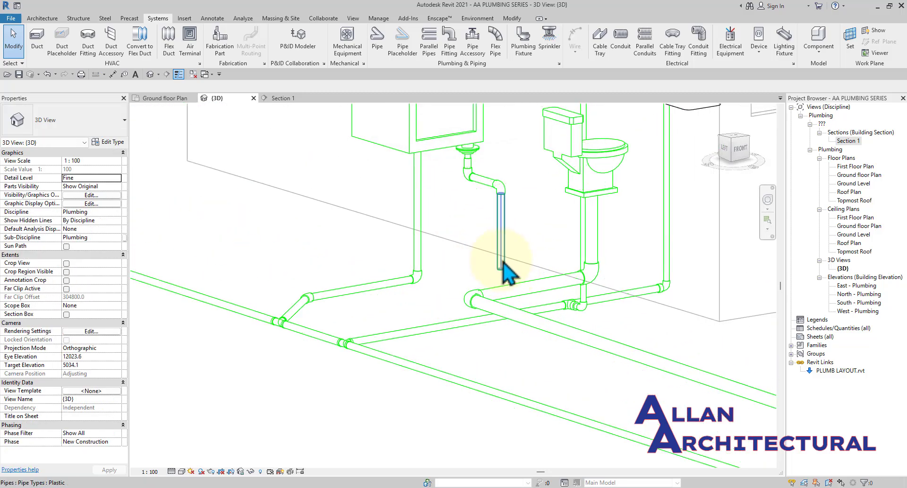
pyautogui.click(502, 268)
pyautogui.scroll(-1, 456, 242)
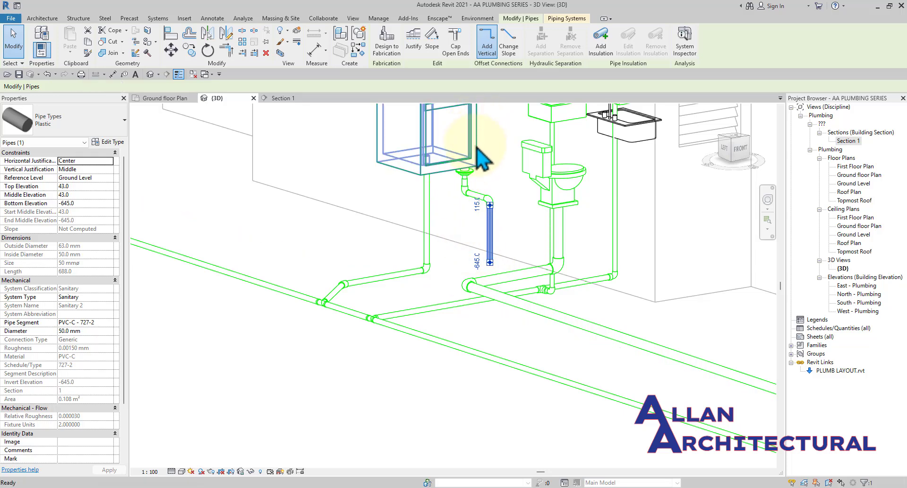
pyautogui.click(490, 262)
pyautogui.scroll(4, 531, 264)
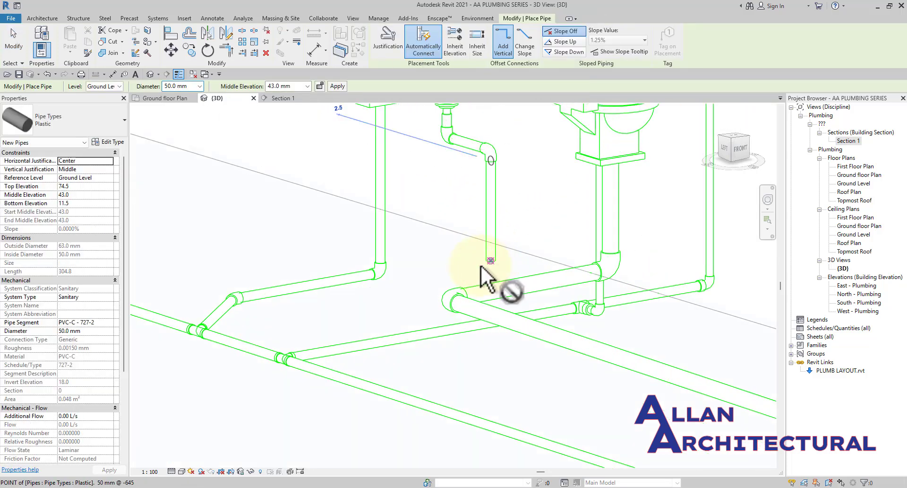
pyautogui.press('Escape')
pyautogui.press('Escape')
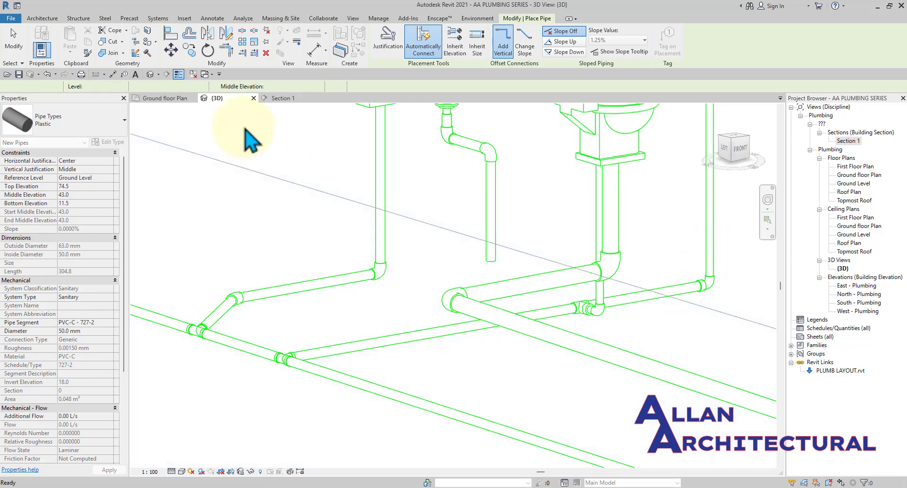
pyautogui.click(165, 98)
pyautogui.scroll(-3, 377, 255)
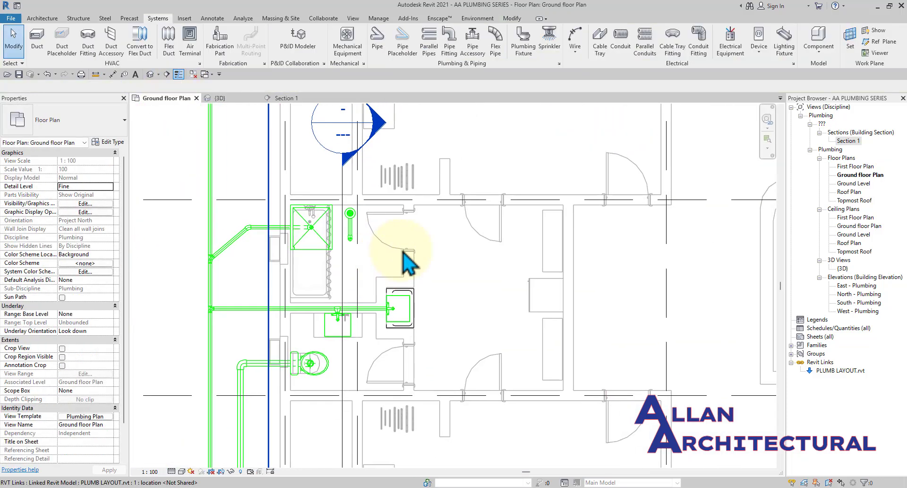
# Draw a section from right of the fixtures to left of the shower, flip it, open Section 2.
pyautogui.click(167, 74)
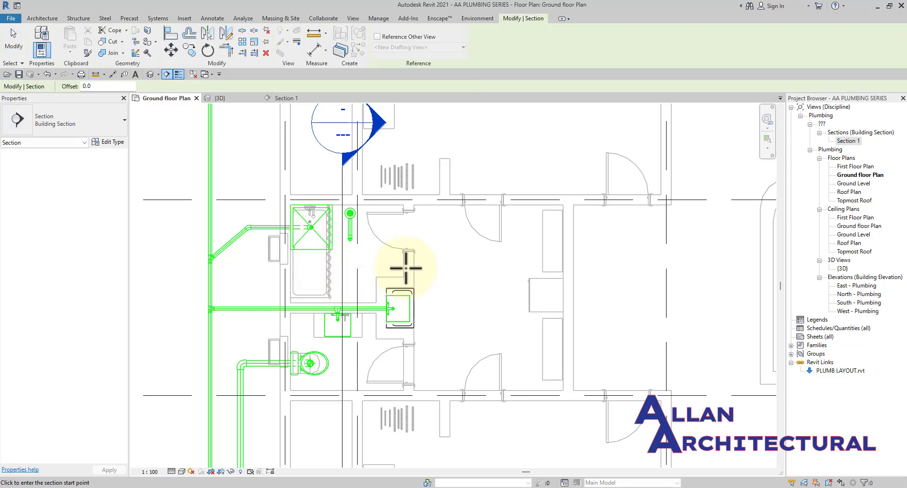
pyautogui.scroll(-1, 416, 264)
pyautogui.click(501, 262)
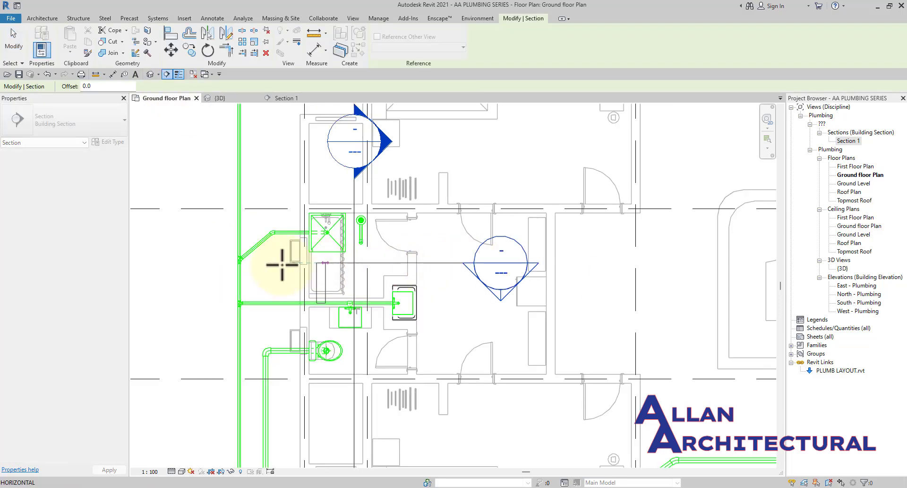
pyautogui.click(175, 263)
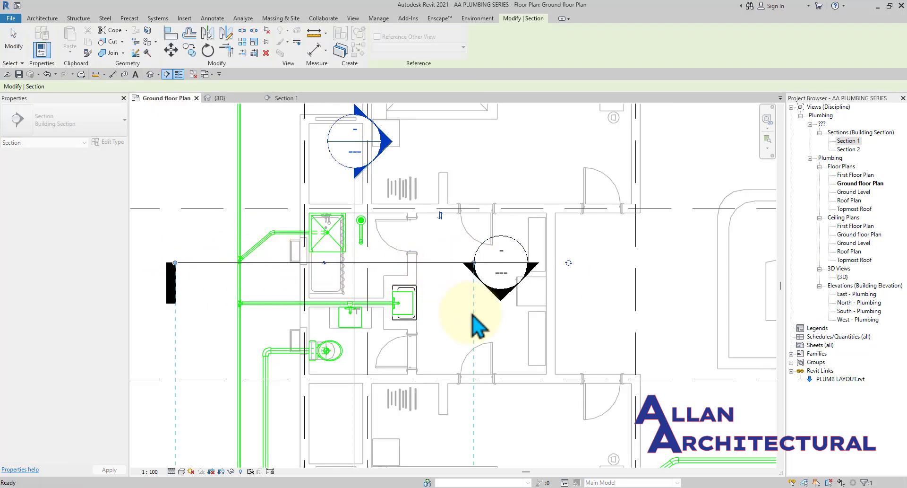
pyautogui.click(440, 217)
pyautogui.press('Escape')
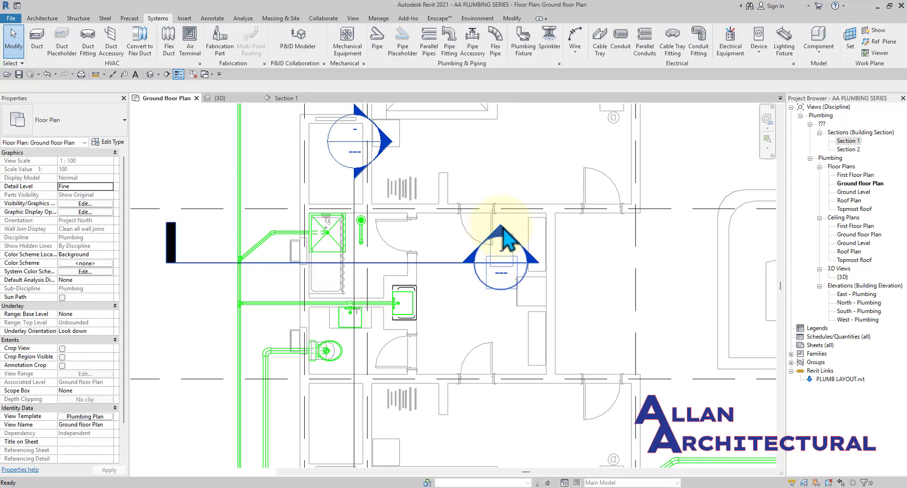
pyautogui.doubleClick(505, 239)
pyautogui.scroll(4, 435, 373)
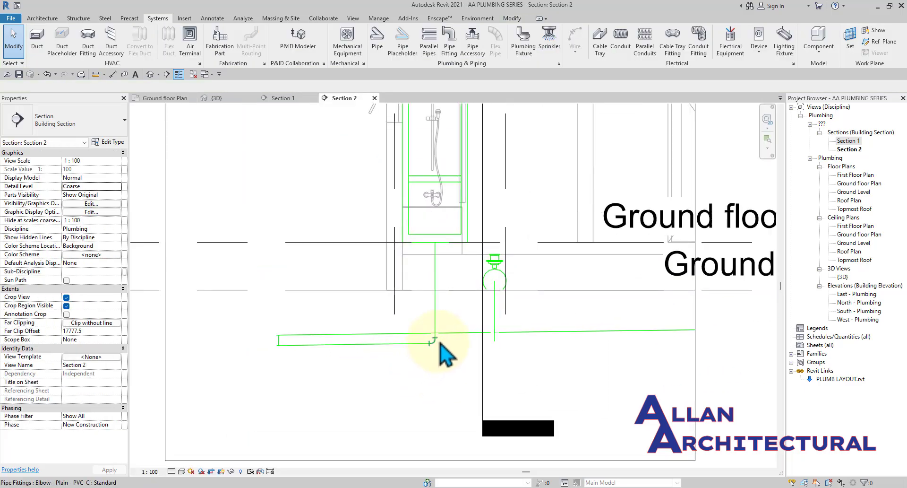
# Switch Section 2 to Fine detail level so pipes show double-line.
pyautogui.scroll(-5, 416, 354)
pyautogui.click(349, 333)
pyautogui.scroll(1, 350, 330)
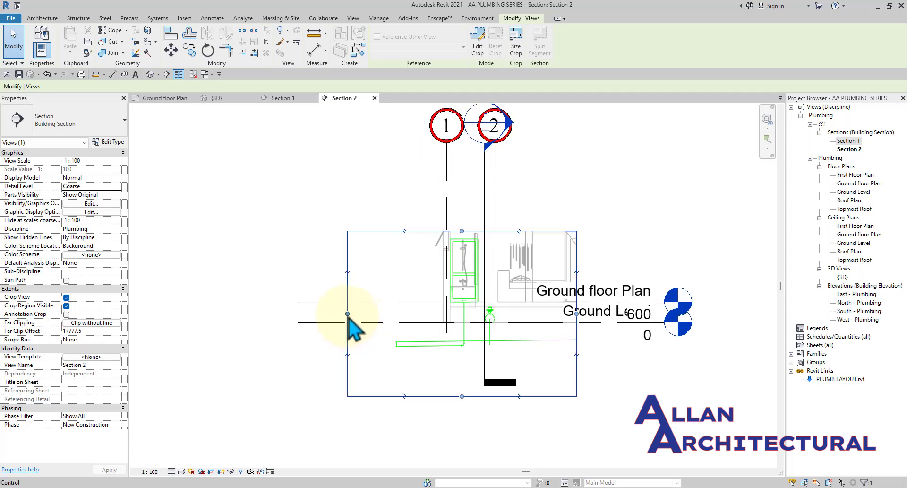
pyautogui.scroll(3, 492, 385)
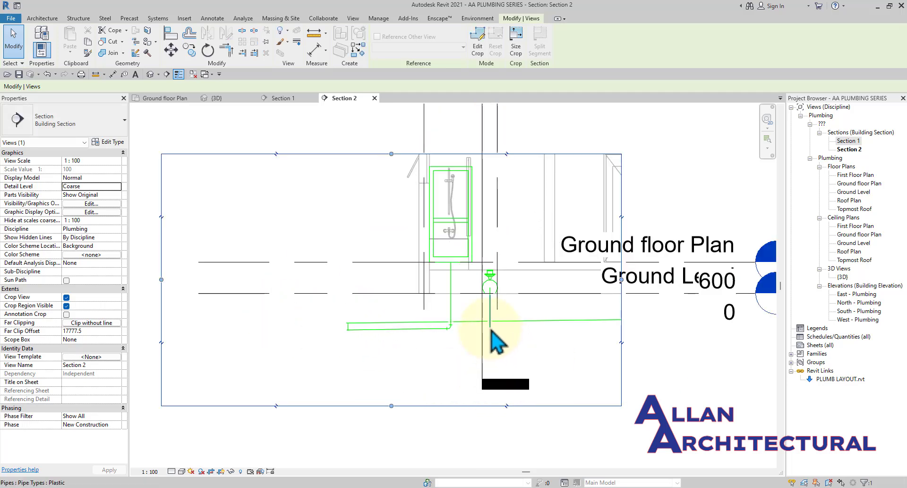
pyautogui.click(490, 328)
pyautogui.scroll(1, 489, 329)
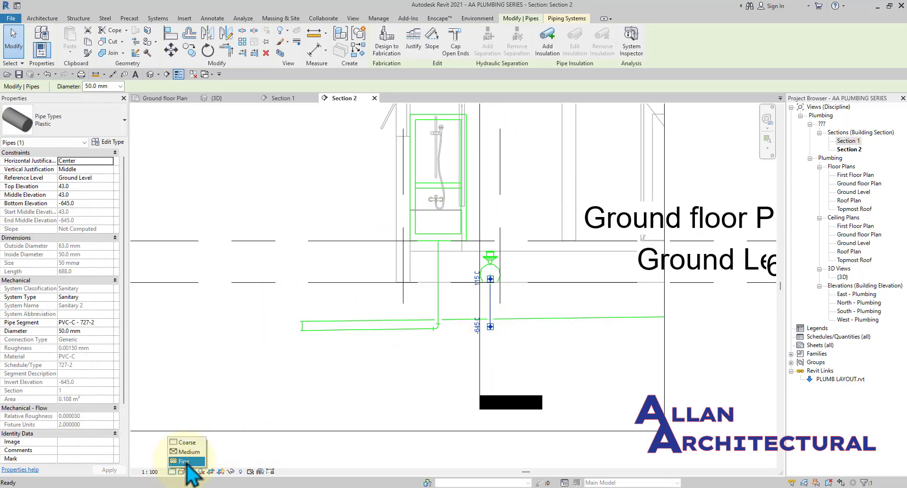
pyautogui.click(183, 460)
pyautogui.press('Escape')
pyautogui.scroll(3, 356, 338)
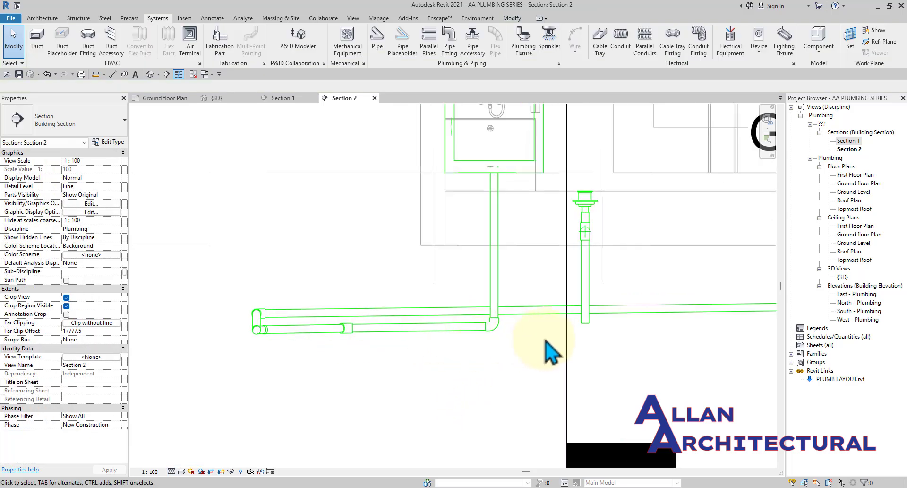
pyautogui.scroll(2, 589, 330)
pyautogui.click(591, 331)
pyautogui.moveTo(598, 334); pyautogui.dragTo(584, 350, button='middle')
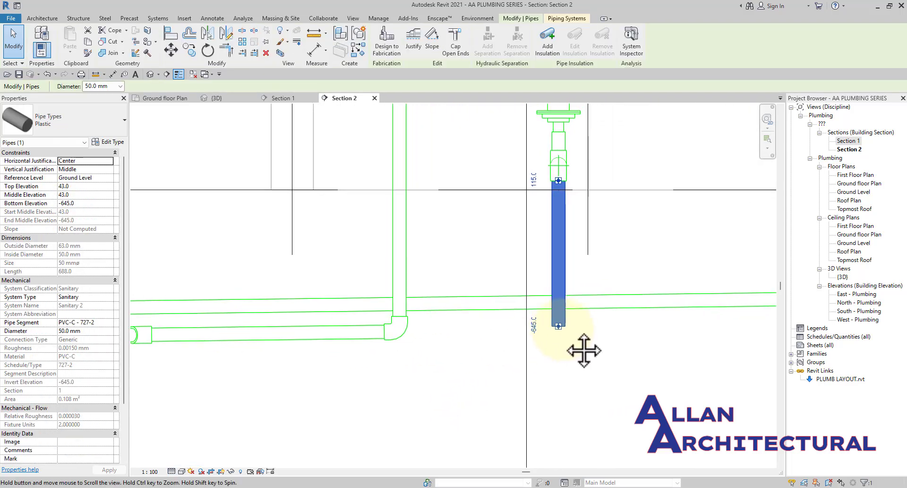
pyautogui.scroll(-2, 583, 350)
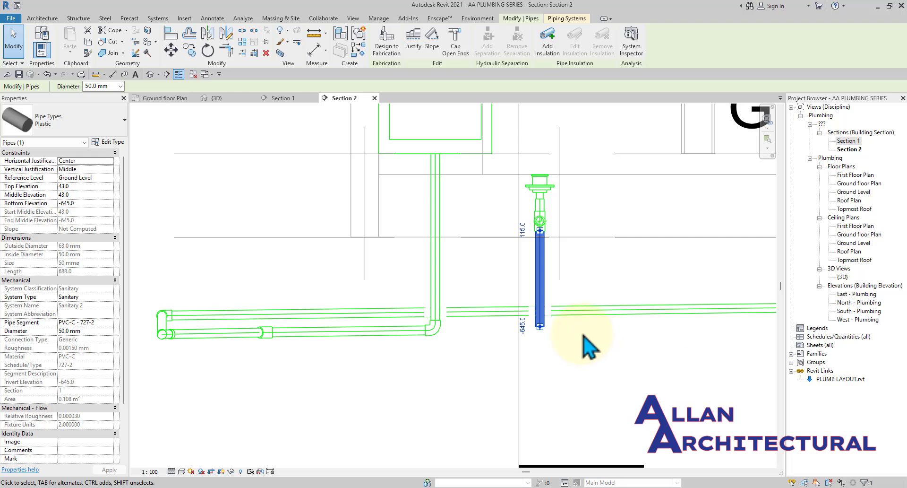
# Draw a 50 mm pipe sloping down 1.25% leftward from the vertical pipe's bottom.
pyautogui.press('p')
pyautogui.press('i')
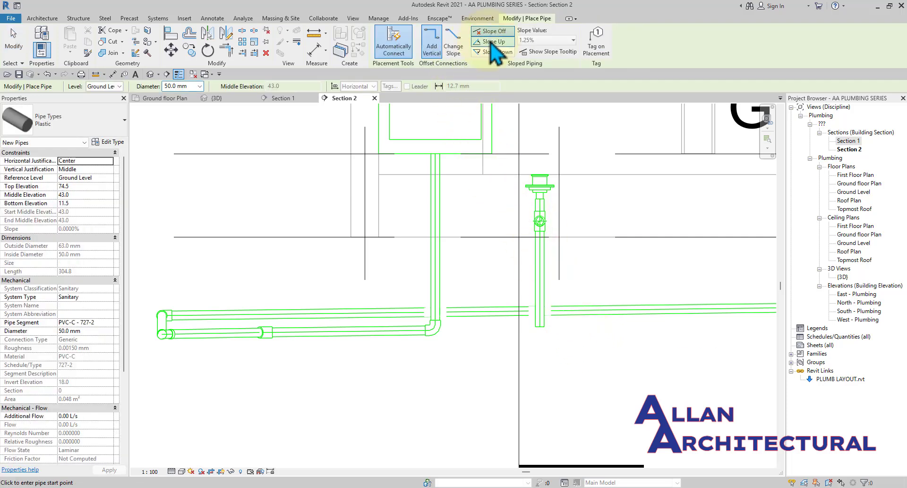
pyautogui.click(491, 52)
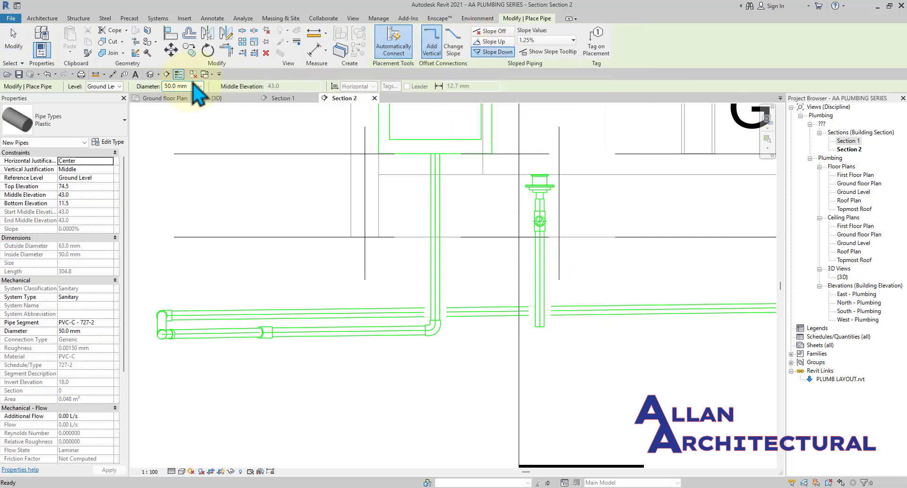
pyautogui.scroll(2, 539, 325)
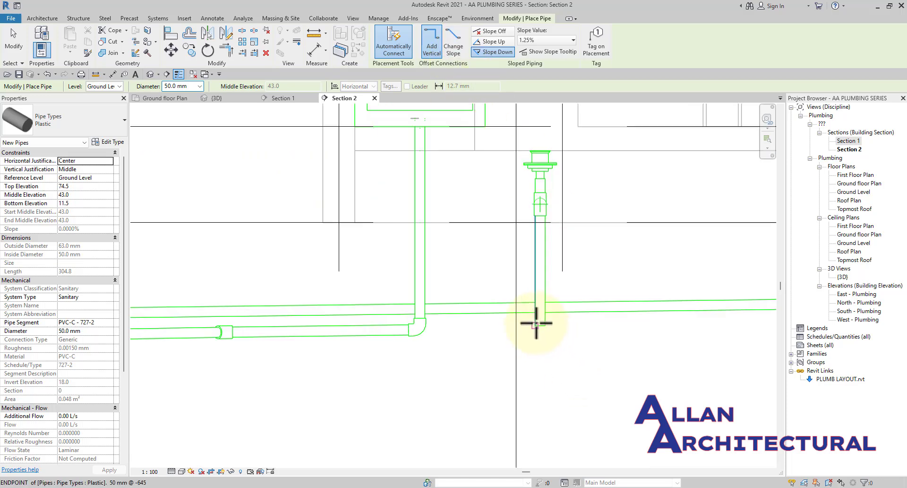
pyautogui.click(540, 325)
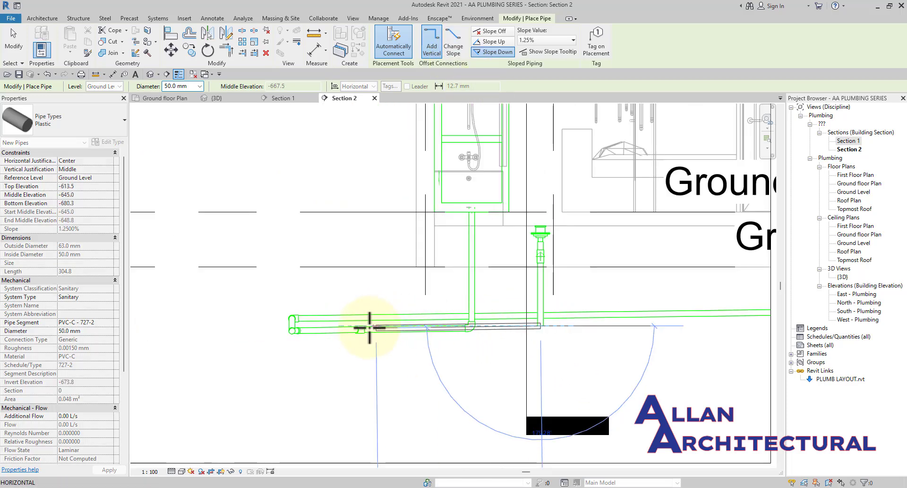
pyautogui.scroll(1, 281, 329)
pyautogui.click(282, 328)
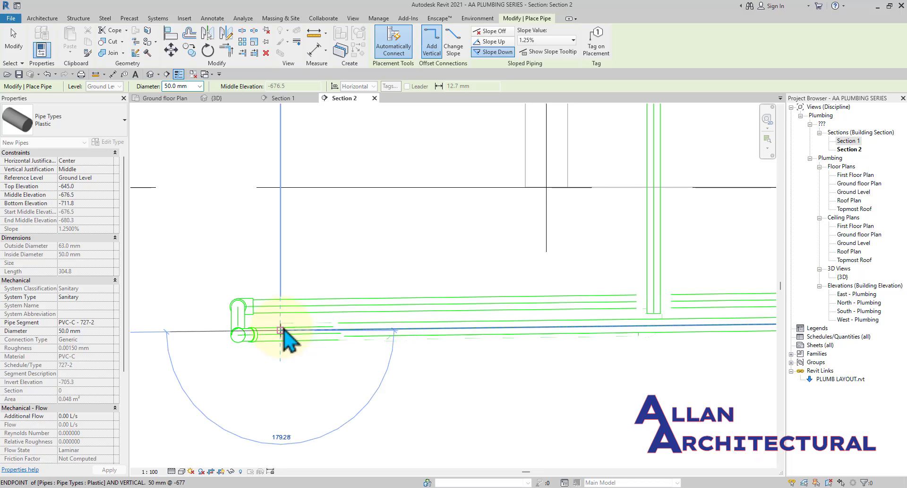
pyautogui.press('Escape')
pyautogui.scroll(-3, 386, 329)
pyautogui.press('Escape')
pyautogui.scroll(2, 559, 341)
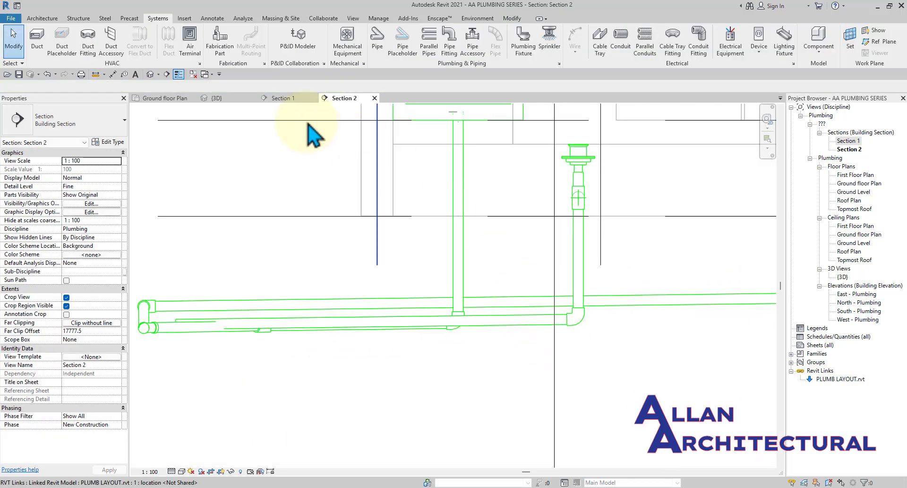
# Open the 3D view, turn it to the left view and zoom to the junction.
pyautogui.click(222, 99)
pyautogui.scroll(-2, 386, 215)
pyautogui.keyDown('shift'); pyautogui.moveTo(338, 257); pyautogui.dragTo(367, 309, button='middle'); pyautogui.keyUp('shift')
pyautogui.moveTo(429, 253); pyautogui.dragTo(472, 305, button='middle')
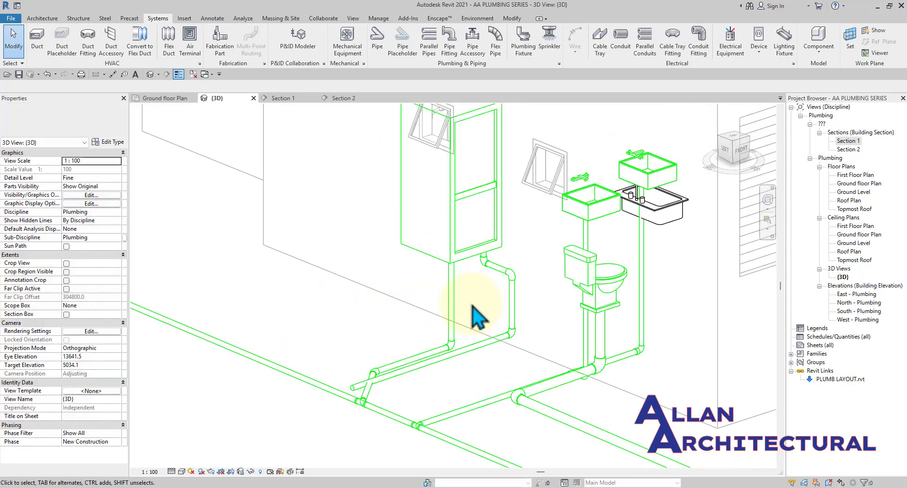
pyautogui.click(724, 149)
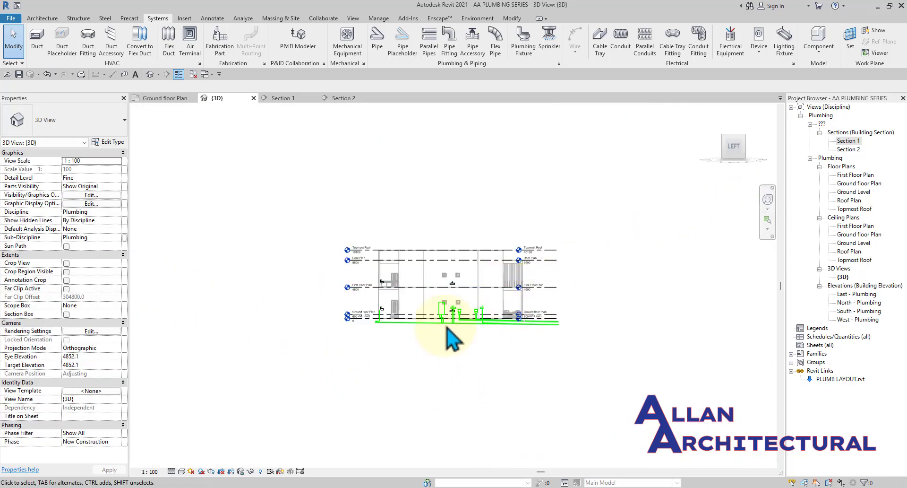
pyautogui.scroll(5, 453, 340)
pyautogui.scroll(2, 426, 297)
pyautogui.scroll(1, 374, 257)
pyautogui.scroll(1, 399, 254)
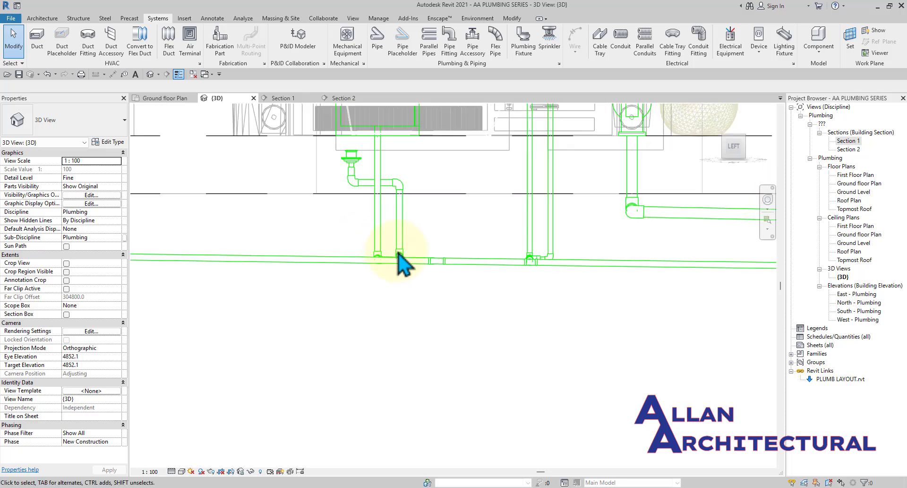
pyautogui.scroll(2, 398, 254)
pyautogui.scroll(3, 403, 271)
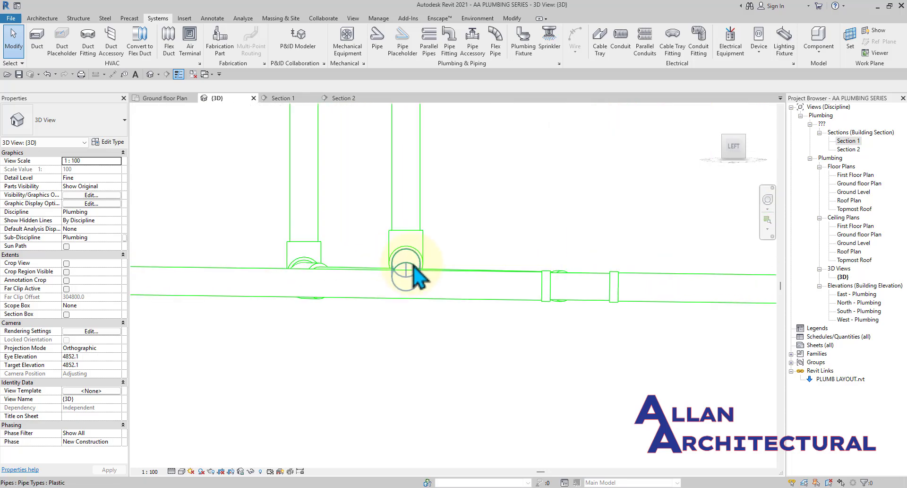
pyautogui.scroll(1, 417, 268)
# Nudge the junction pipe down until its Middle Elevation is about -664.6.
pyautogui.click(417, 268)
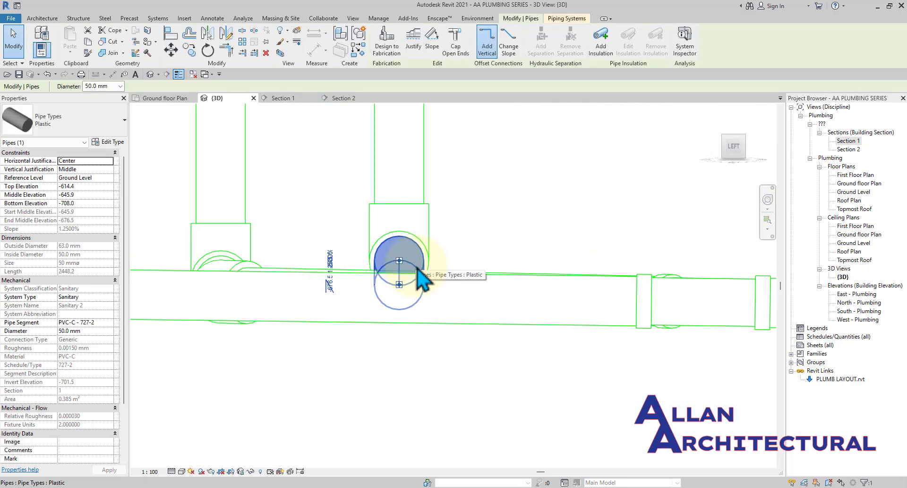
pyautogui.scroll(4, 416, 283)
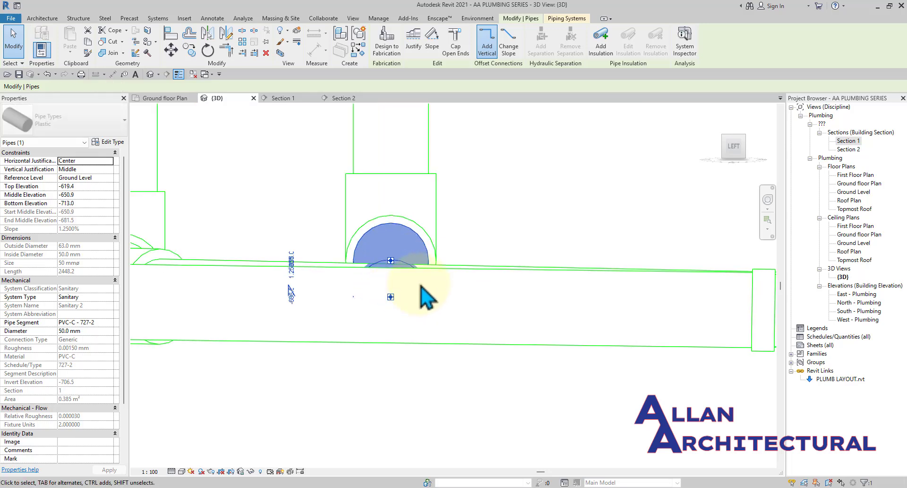
pyautogui.press('Down')
pyautogui.press('Down')
pyautogui.press('Down')
pyautogui.press('Down')
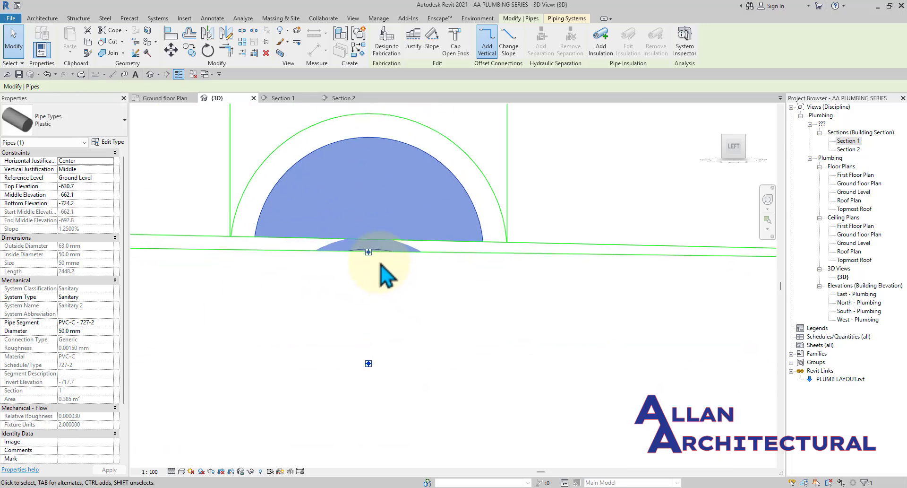
pyautogui.scroll(-2, 408, 261)
pyautogui.press('Down')
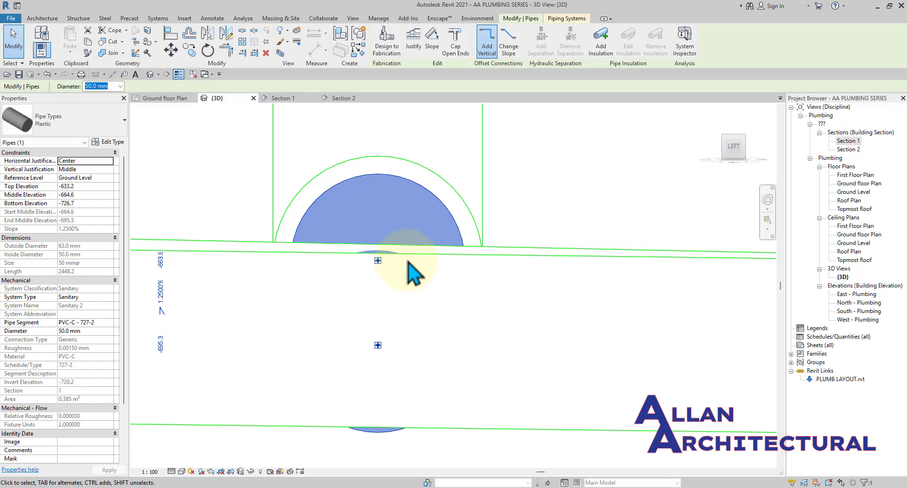
pyautogui.click(624, 226)
pyautogui.scroll(-3, 414, 183)
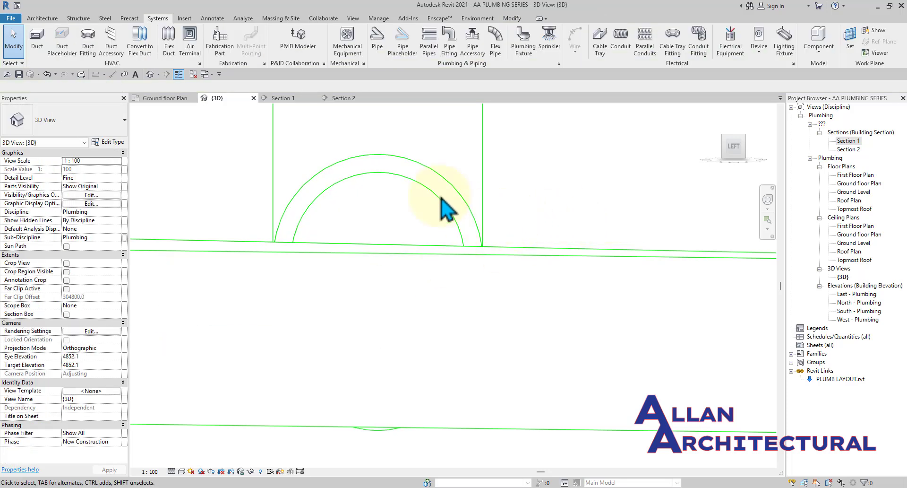
# Compare the ground floor plan with the 3D view, orbiting to see the fixtures and drains.
pyautogui.click(166, 98)
pyautogui.scroll(-2, 293, 233)
pyautogui.scroll(4, 374, 243)
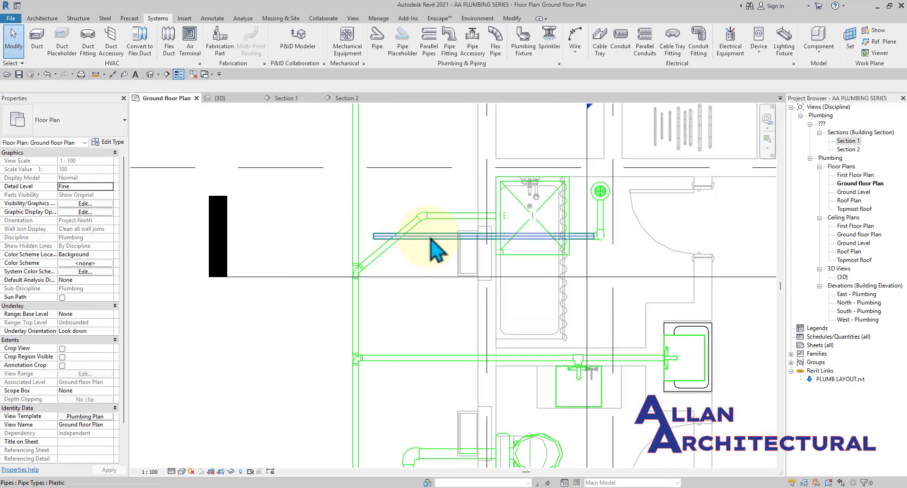
pyautogui.scroll(-2, 439, 227)
pyautogui.click(226, 97)
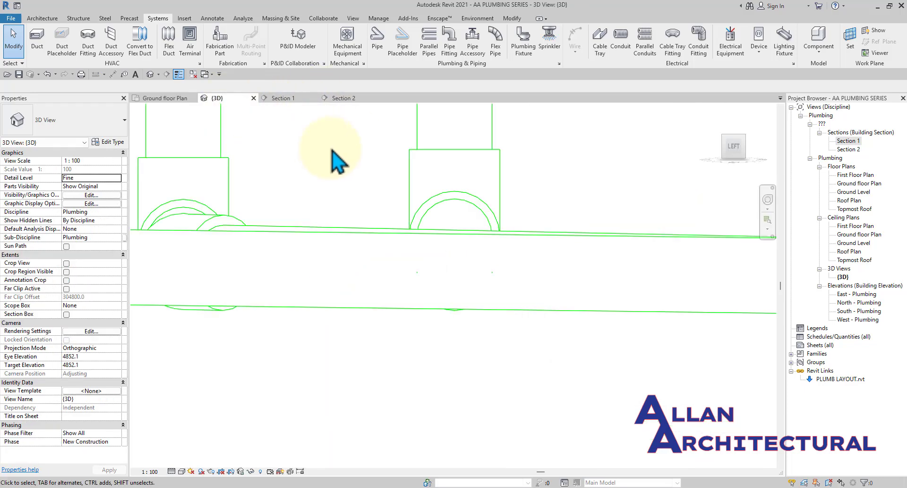
pyautogui.scroll(-2, 407, 208)
pyautogui.scroll(-2, 410, 203)
pyautogui.keyDown('shift'); pyautogui.moveTo(410, 203); pyautogui.dragTo(508, 273, button='middle'); pyautogui.keyUp('shift')
pyautogui.scroll(-3, 394, 229)
pyautogui.keyDown('shift'); pyautogui.moveTo(508, 274); pyautogui.dragTo(706, 279, button='middle'); pyautogui.keyUp('shift')
pyautogui.scroll(5, 371, 316)
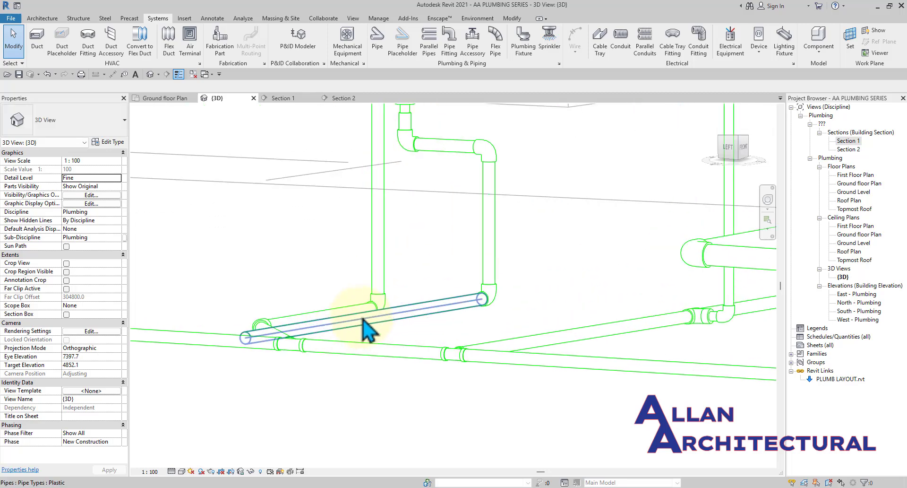
# In the ground floor plan, pick out the sloped horizontal sink drain pipe.
pyautogui.click(167, 98)
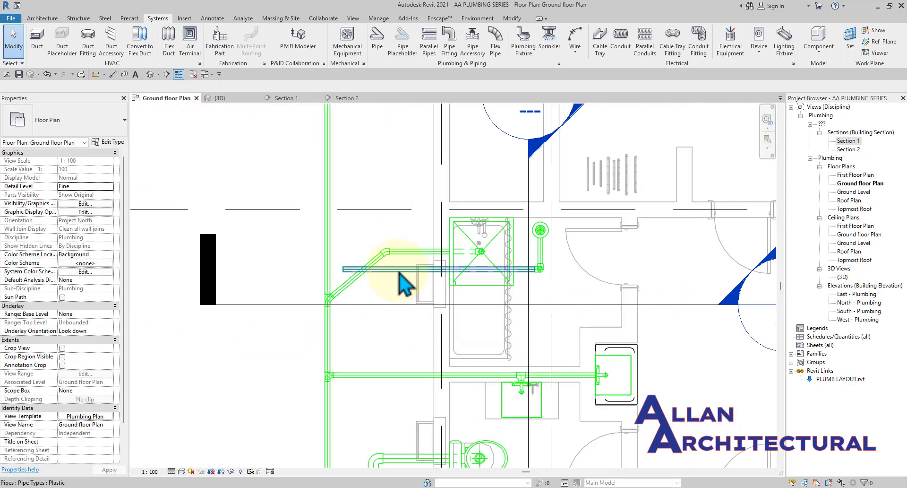
pyautogui.click(420, 269)
pyautogui.scroll(2, 462, 263)
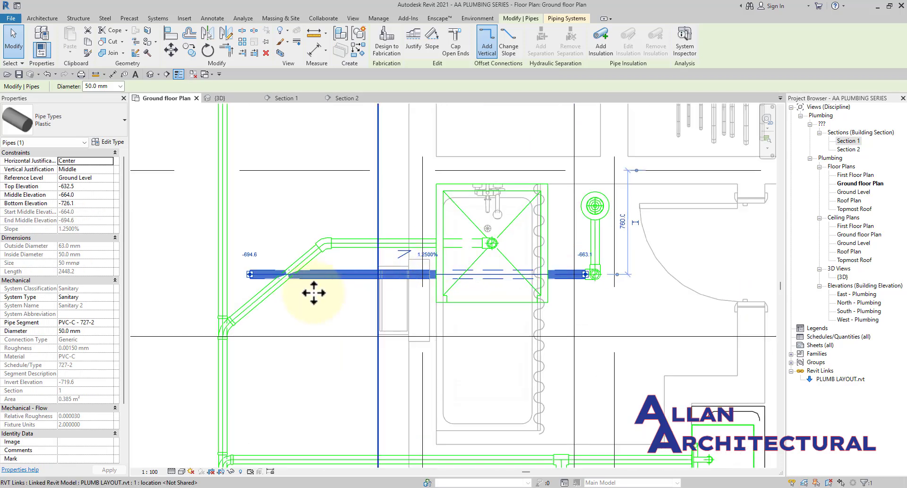
pyautogui.scroll(-2, 313, 295)
pyautogui.moveTo(305, 323); pyautogui.dragTo(336, 328, button='middle')
pyautogui.scroll(2, 316, 306)
pyautogui.click(369, 306)
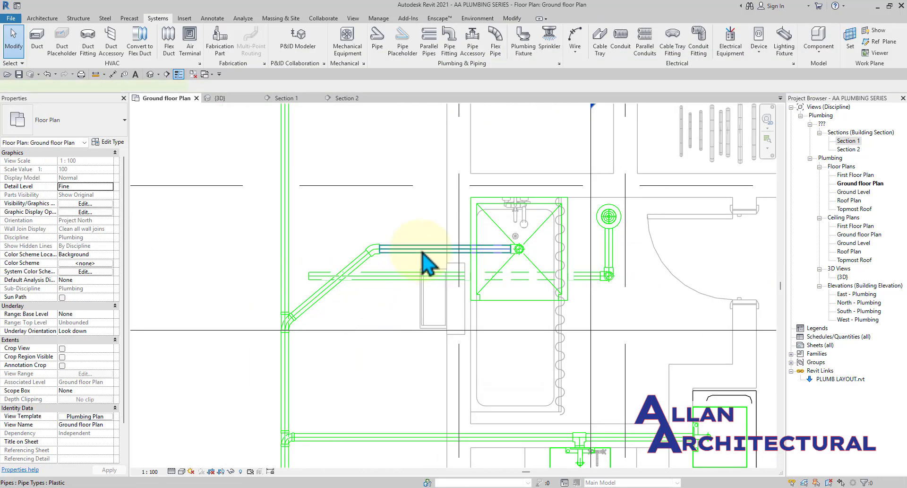
pyautogui.click(423, 251)
pyautogui.click(359, 315)
pyautogui.scroll(3, 340, 302)
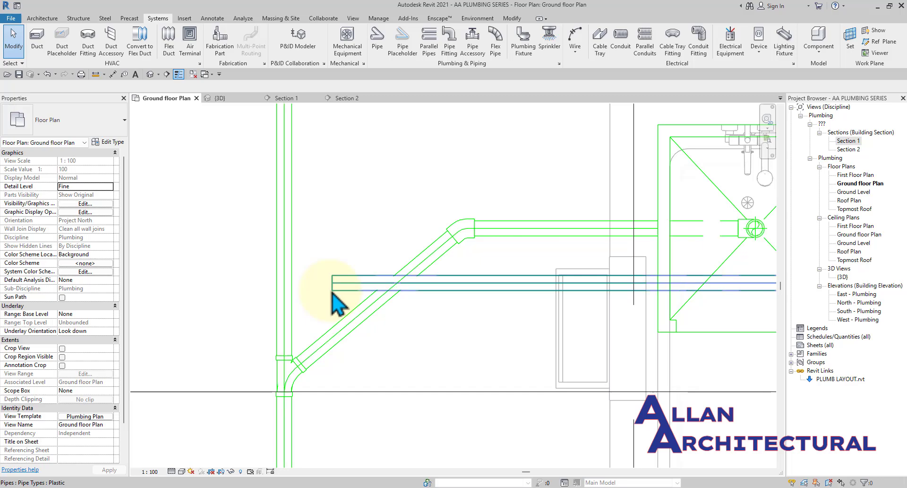
pyautogui.click(333, 288)
pyautogui.scroll(-2, 334, 280)
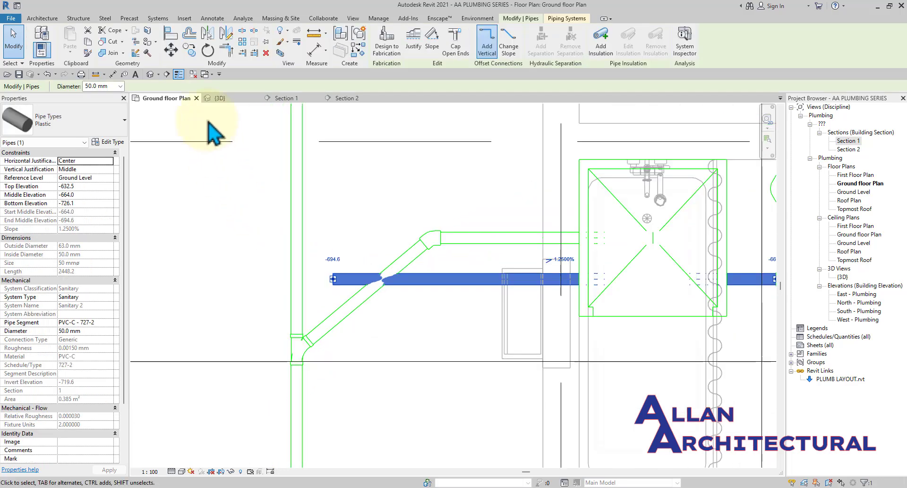
# Inspect the selected sloped pipe in 3D from two angles before returning to the plan.
pyautogui.click(218, 98)
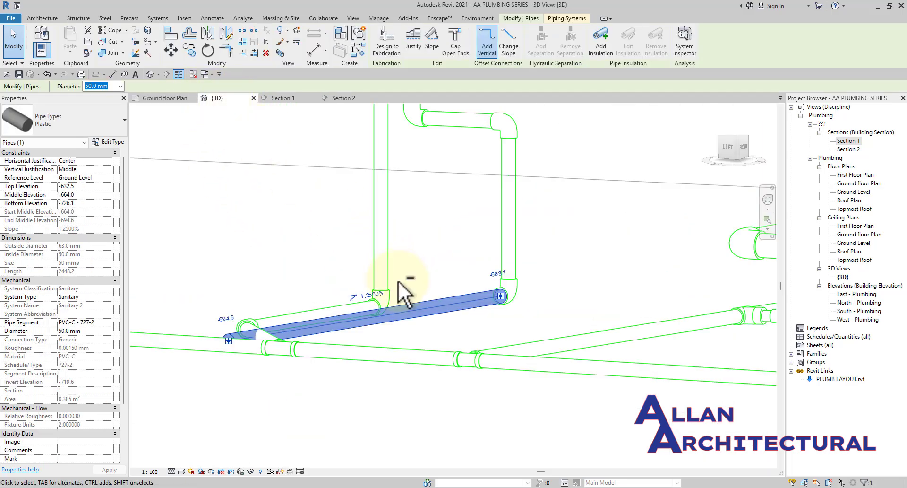
pyautogui.keyDown('shift'); pyautogui.moveTo(407, 294); pyautogui.dragTo(251, 307, button='middle'); pyautogui.keyUp('shift')
pyautogui.scroll(3, 272, 317)
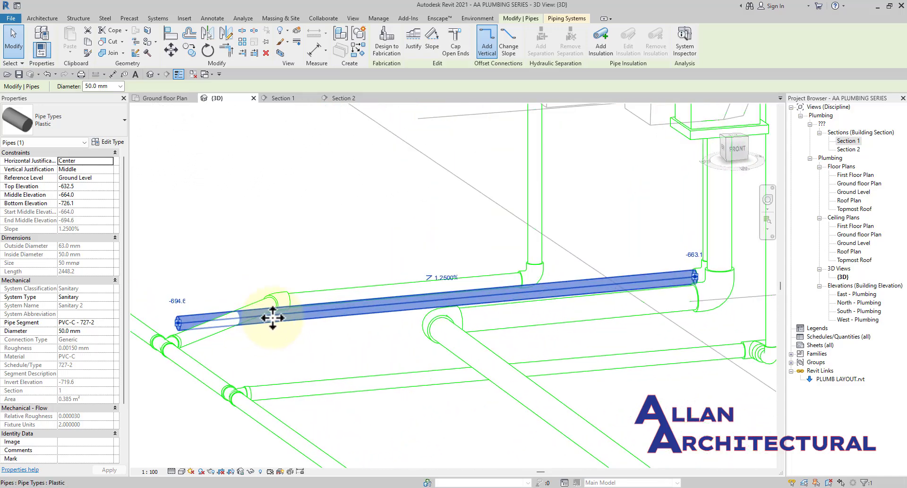
pyautogui.scroll(-3, 327, 310)
pyautogui.moveTo(314, 329)
pyautogui.keyDown('shift'); pyautogui.mouseDown(button='middle')
pyautogui.moveTo(398, 293)
pyautogui.moveTo(370, 384)
pyautogui.moveTo(386, 407)
pyautogui.moveTo(300, 340)
pyautogui.mouseUp(button='middle'); pyautogui.keyUp('shift')
pyautogui.scroll(4, 303, 338)
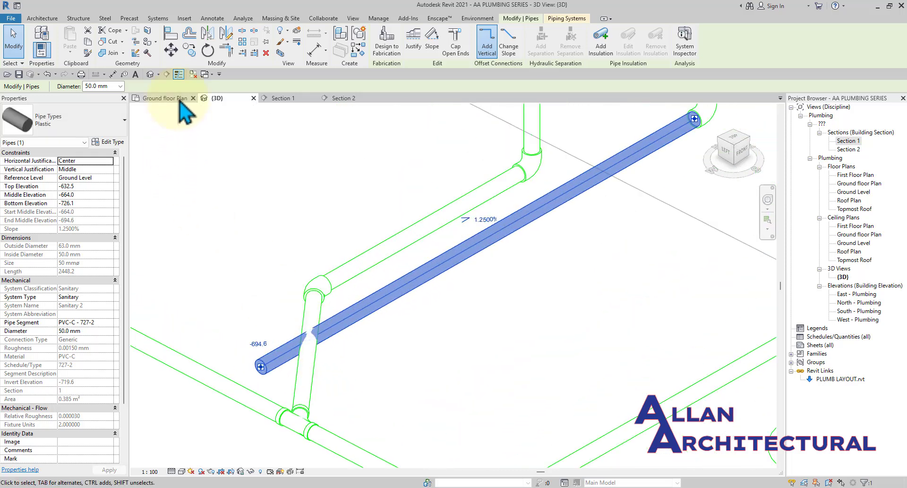
pyautogui.click(163, 97)
pyautogui.scroll(3, 355, 262)
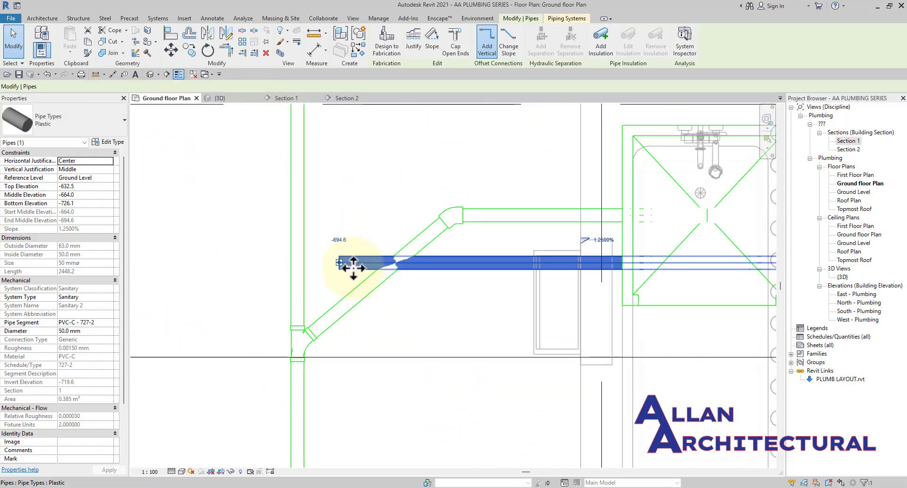
# Drag the 50 mm sloped pipe's end onto the diagonal branch to form a tee.
pyautogui.moveTo(338, 262); pyautogui.dragTo(393, 262)
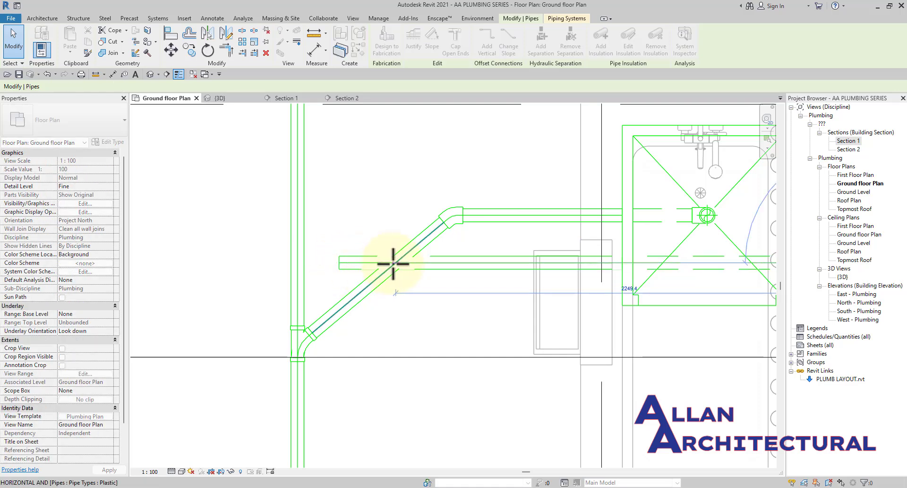
pyautogui.click(418, 314)
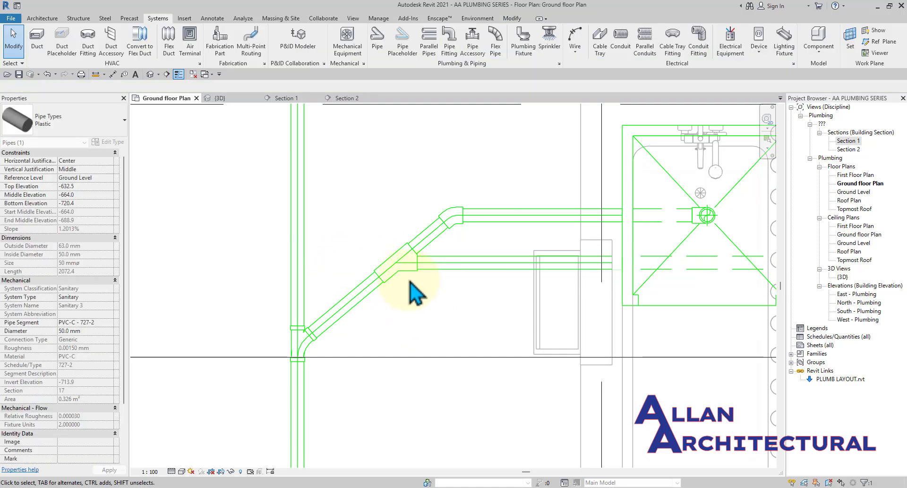
pyautogui.scroll(-5, 409, 281)
pyautogui.moveTo(460, 273); pyautogui.dragTo(356, 279, button='middle')
pyautogui.scroll(6, 359, 291)
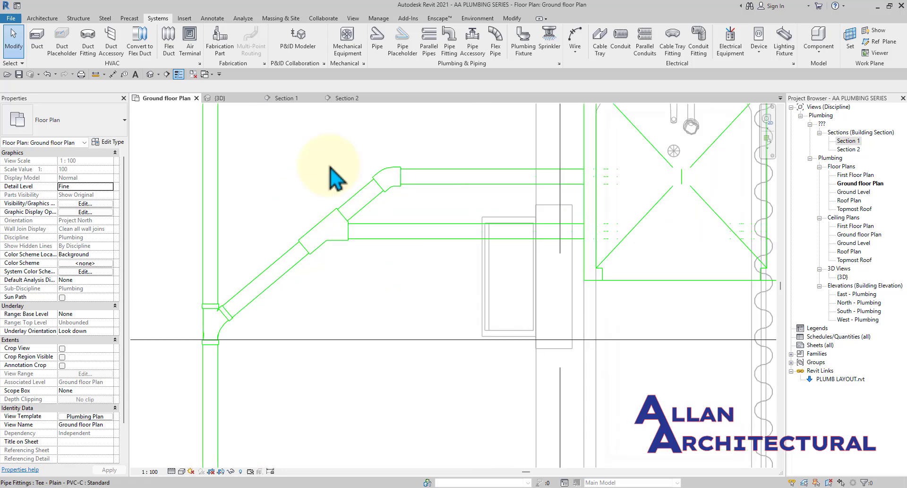
# Select the new tee and check its PVC-C type in the type selector.
pyautogui.click(350, 251)
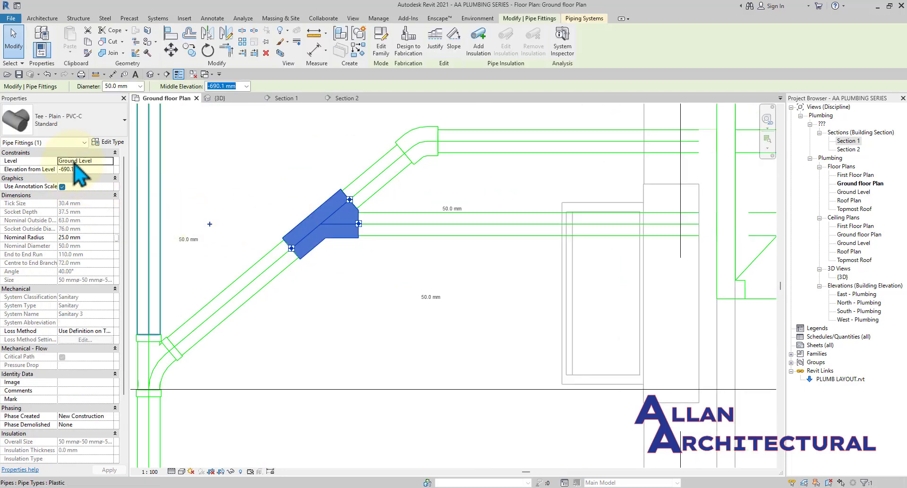
pyautogui.click(90, 122)
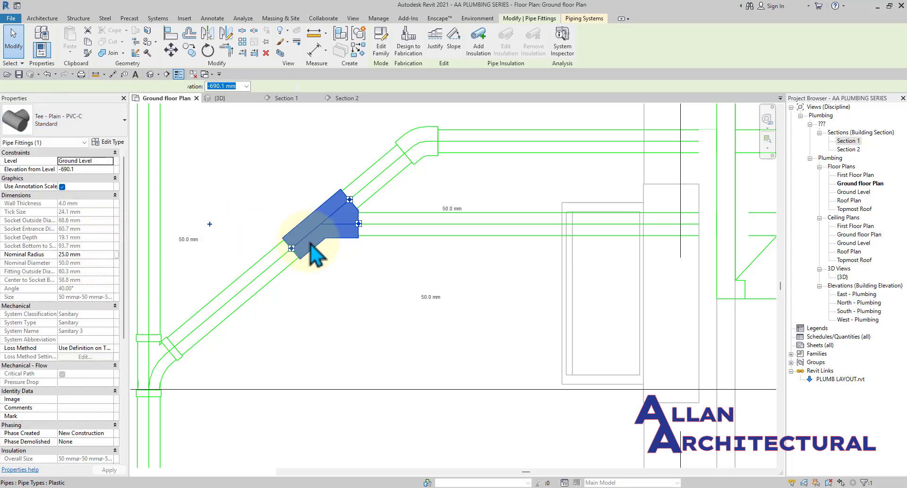
pyautogui.click(338, 288)
pyautogui.scroll(-4, 345, 281)
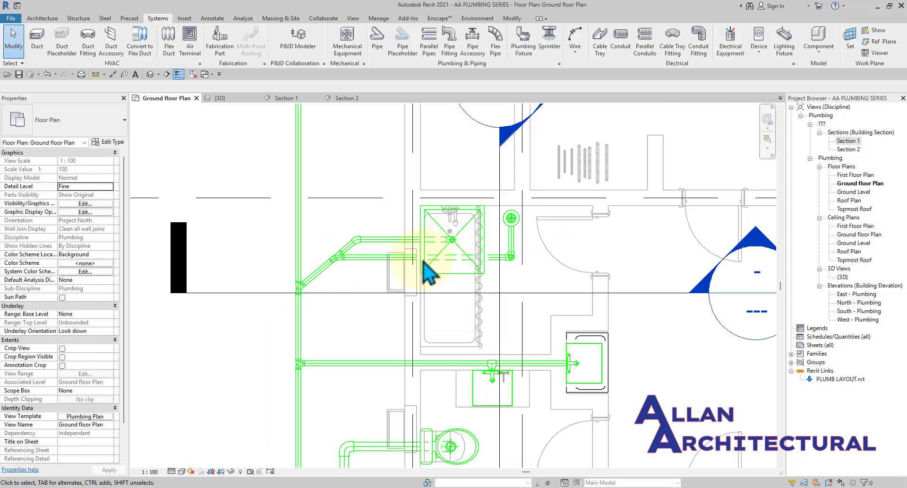
pyautogui.scroll(2, 428, 272)
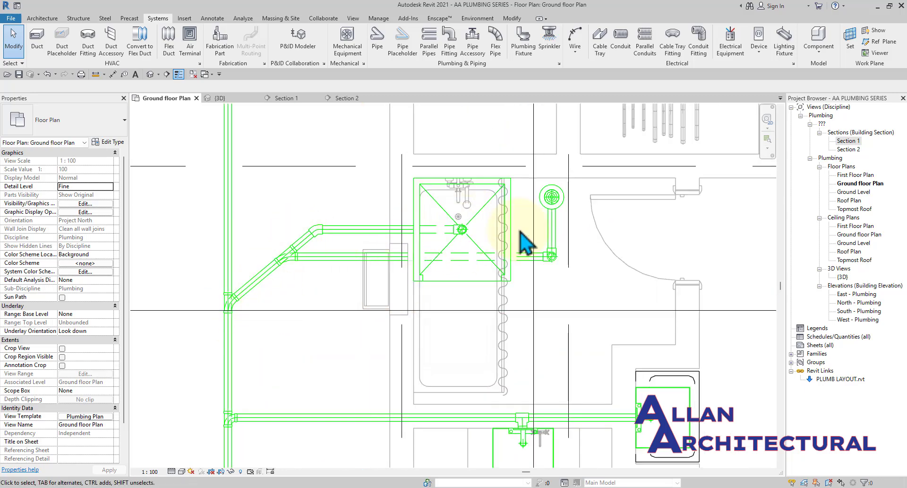
pyautogui.scroll(2, 552, 195)
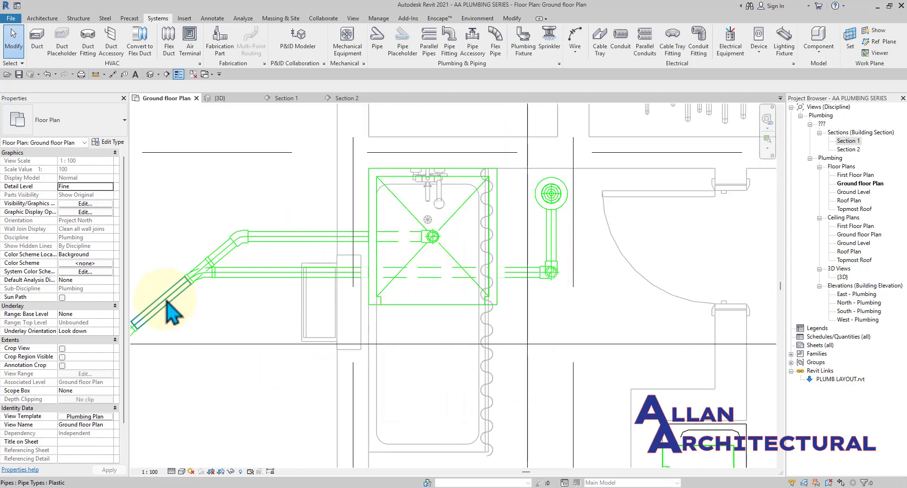
pyautogui.scroll(-3, 171, 295)
pyautogui.moveTo(174, 291); pyautogui.dragTo(288, 242, button='middle')
pyautogui.scroll(2, 270, 274)
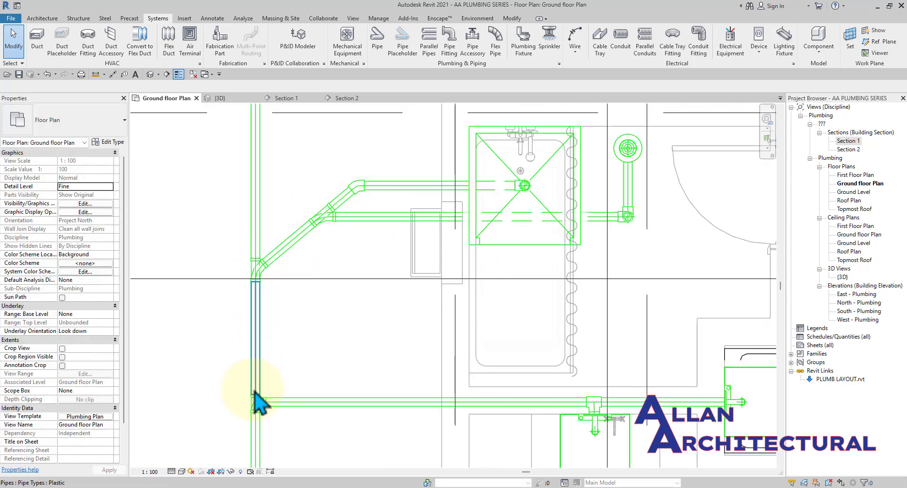
pyautogui.scroll(-5, 293, 269)
pyautogui.moveTo(392, 276); pyautogui.dragTo(279, 251, button='middle')
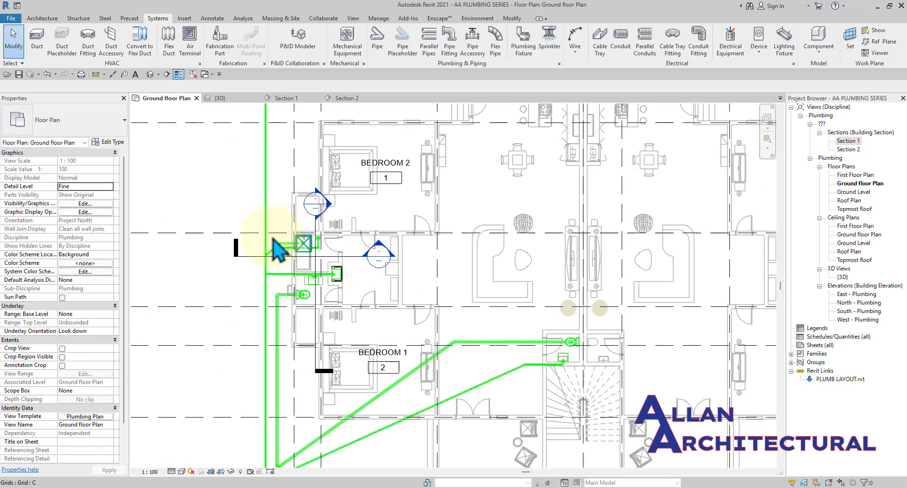
# Switch to Section 1 to see the floor drain's trap elbows and horizontal pipe.
pyautogui.scroll(8, 331, 238)
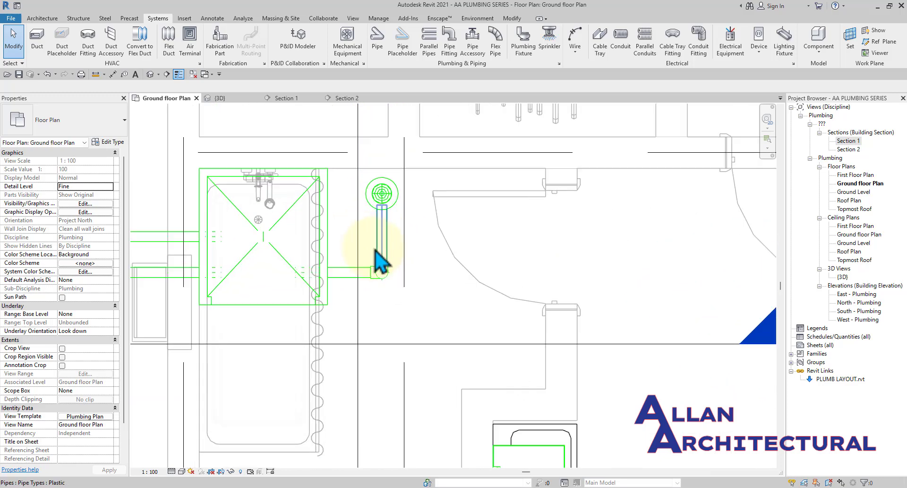
pyautogui.scroll(-3, 378, 265)
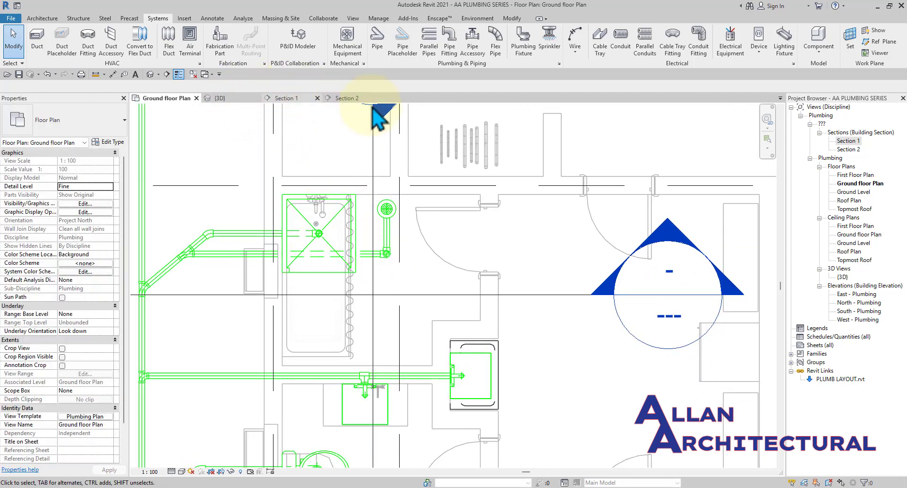
pyautogui.click(285, 98)
pyautogui.scroll(6, 525, 273)
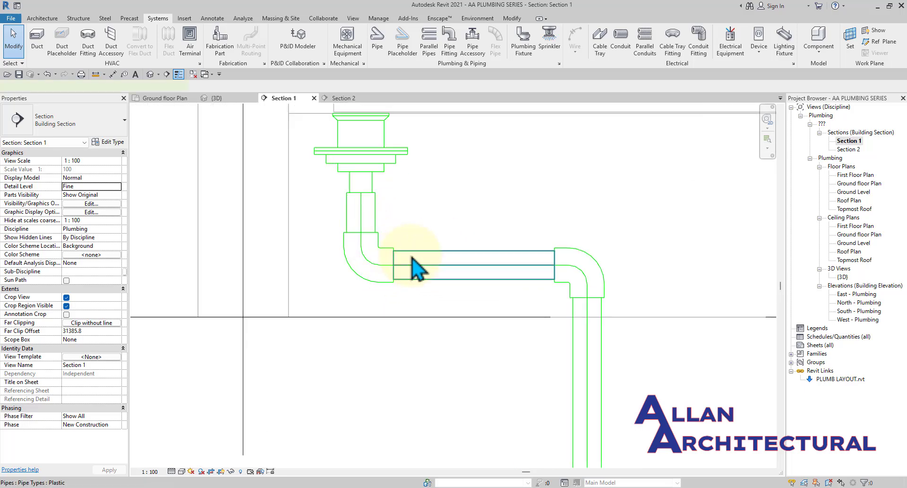
# Give the horizontal pipe between the floor drain's elbows a new Middle Elevation of 155.
pyautogui.scroll(1, 412, 259)
pyautogui.click(413, 259)
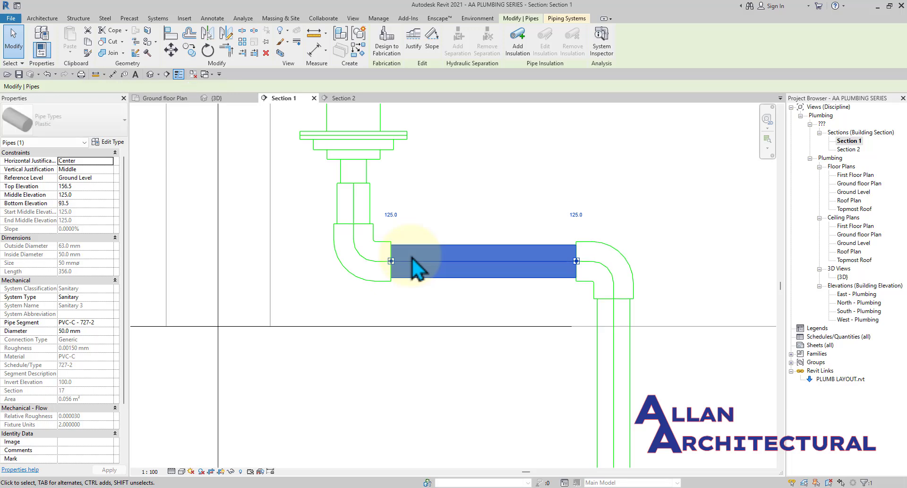
pyautogui.write('155')
pyautogui.press('Return')
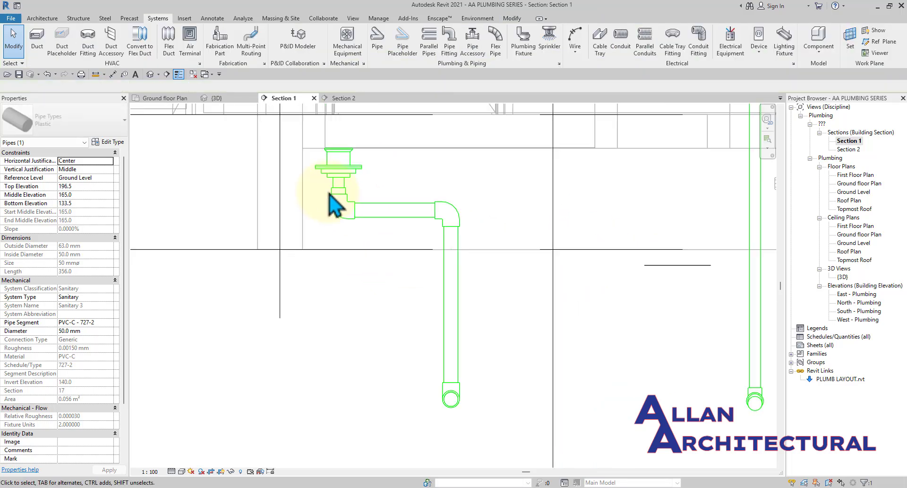
# Pan and zoom Section 1 along the drain trap's drop and the sink's vertical pipe.
pyautogui.scroll(-5, 330, 193)
pyautogui.moveTo(424, 200); pyautogui.dragTo(460, 196, button='middle')
pyautogui.scroll(4, 376, 197)
pyautogui.scroll(3, 365, 199)
pyautogui.scroll(-3, 372, 194)
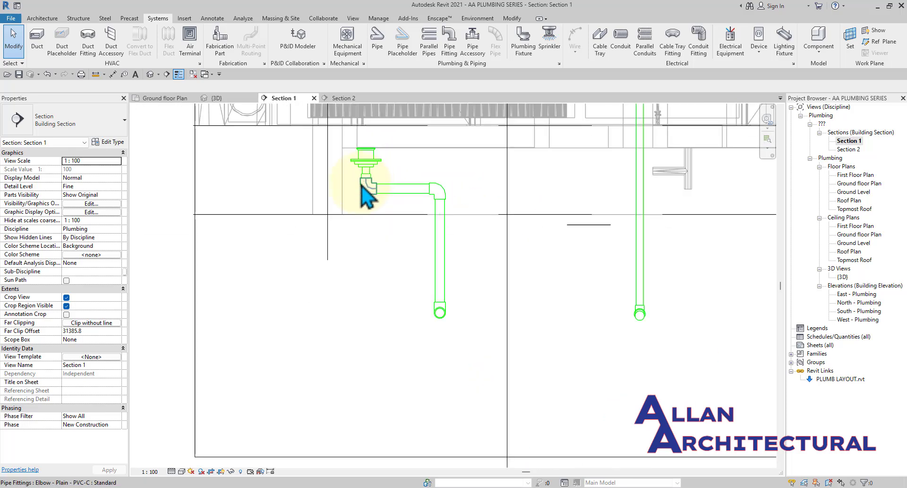
pyautogui.scroll(-2, 416, 201)
pyautogui.moveTo(481, 223); pyautogui.dragTo(469, 276, button='middle')
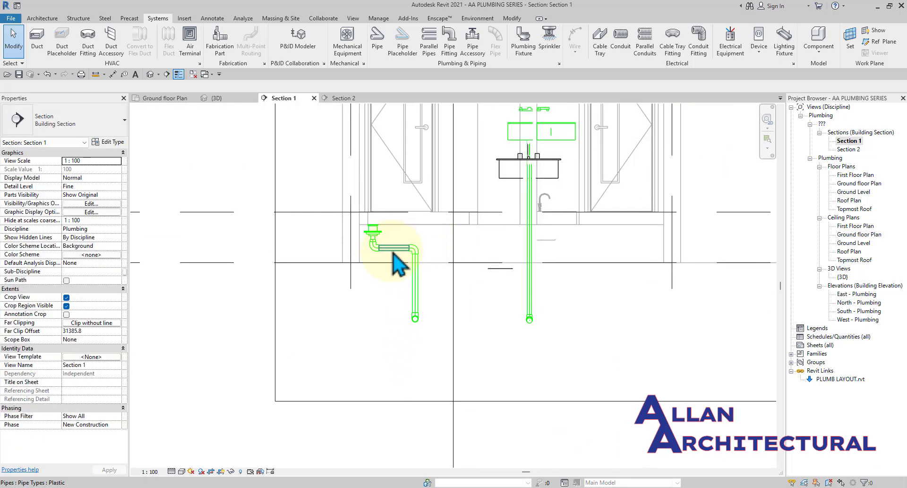
pyautogui.scroll(2, 391, 251)
pyautogui.scroll(-2, 390, 251)
pyautogui.moveTo(365, 267); pyautogui.dragTo(396, 259, button='middle')
pyautogui.scroll(2, 371, 260)
pyautogui.scroll(-1, 284, 220)
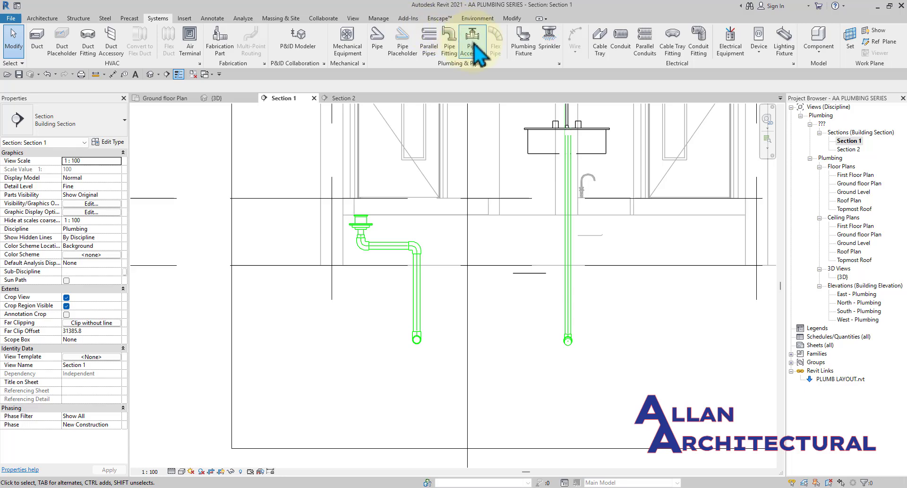
pyautogui.click(523, 42)
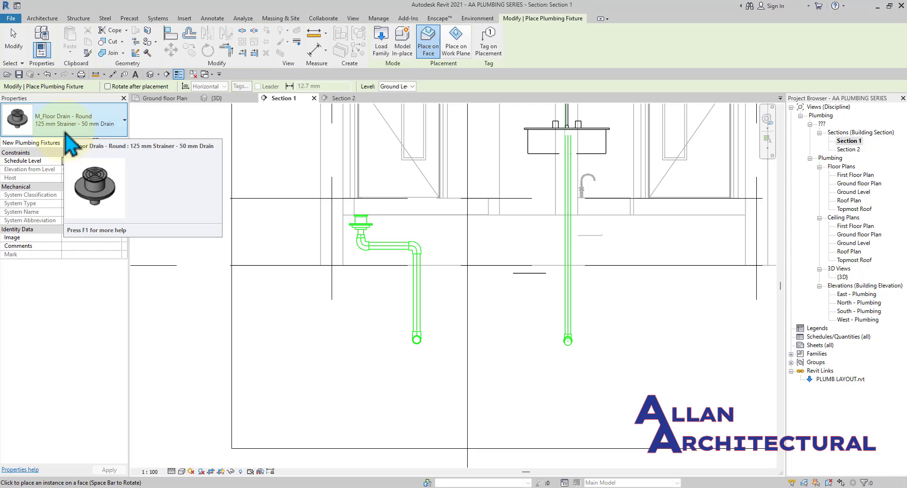
pyautogui.click(66, 134)
pyautogui.scroll(-8, 59, 236)
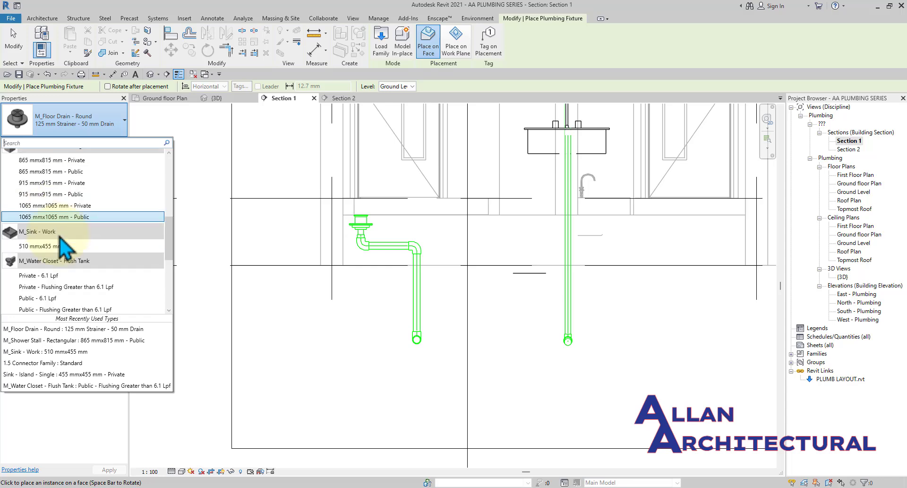
pyautogui.scroll(-5, 60, 241)
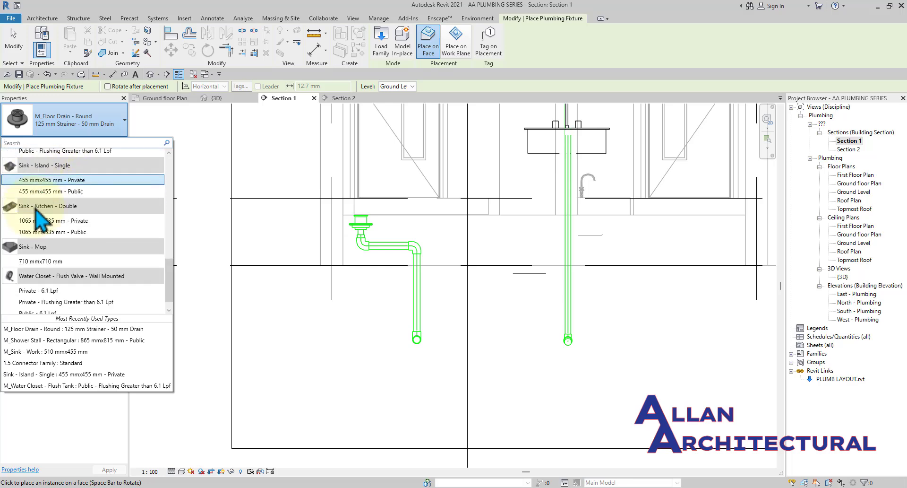
pyautogui.scroll(-3, 42, 217)
pyautogui.scroll(8, 52, 246)
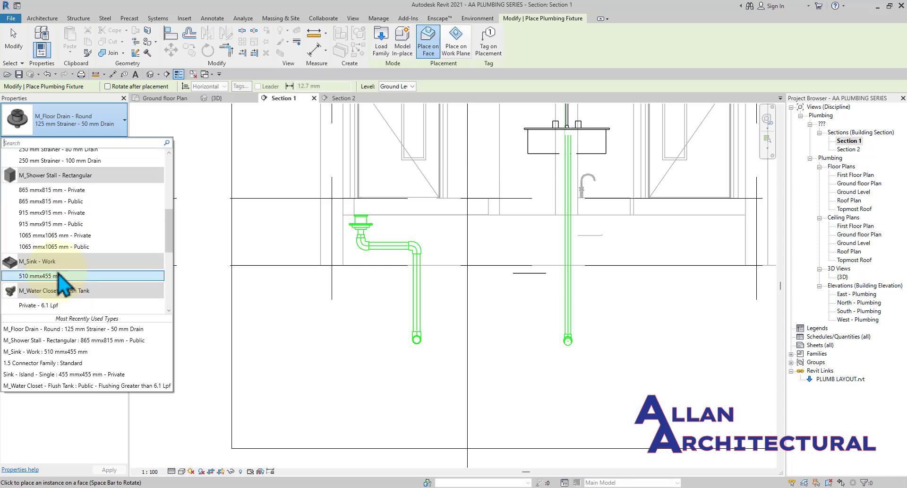
pyautogui.scroll(10, 59, 275)
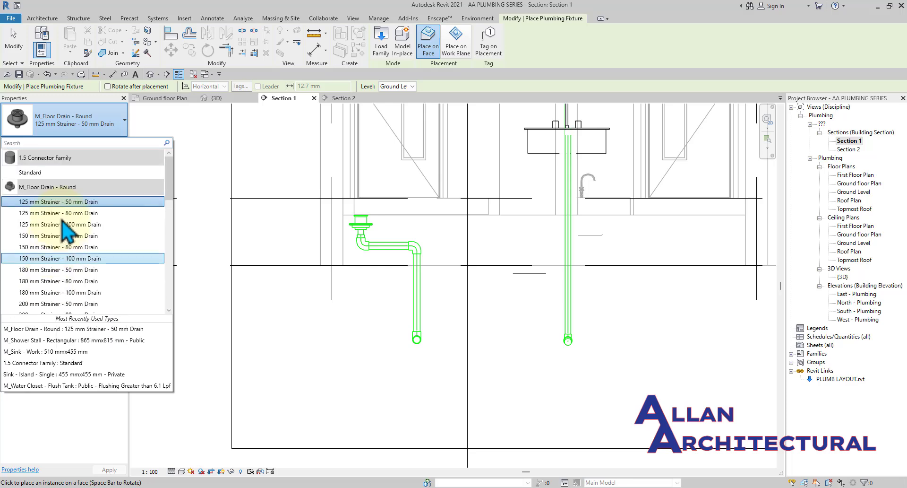
pyautogui.scroll(-12, 66, 234)
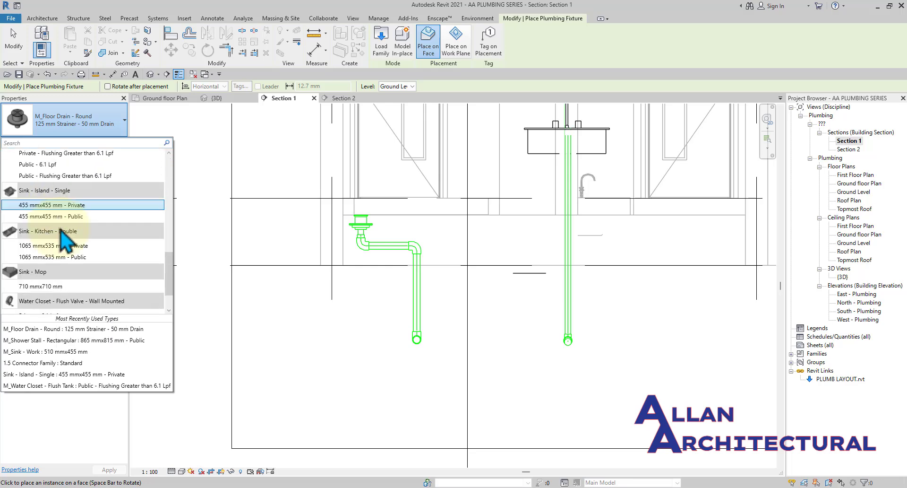
pyautogui.scroll(-1, 66, 241)
pyautogui.press('Escape')
pyautogui.press('Escape')
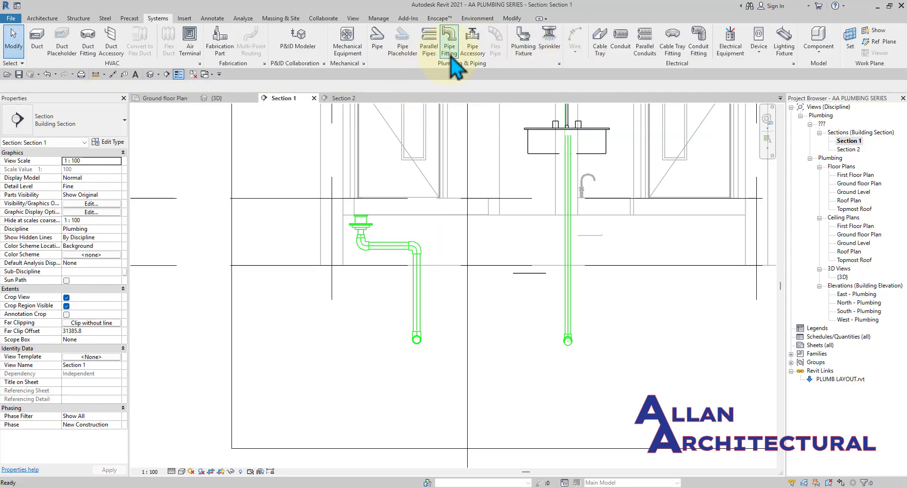
# Start a pipe fitting with the Trap - Plain - CI Standard type.
pyautogui.click(451, 57)
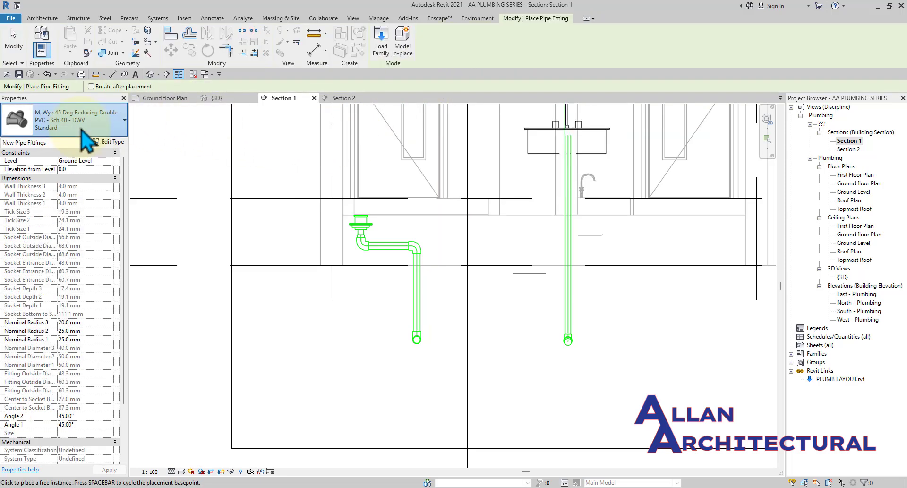
pyautogui.click(81, 130)
pyautogui.scroll(-1, 53, 224)
pyautogui.scroll(-1, 53, 224)
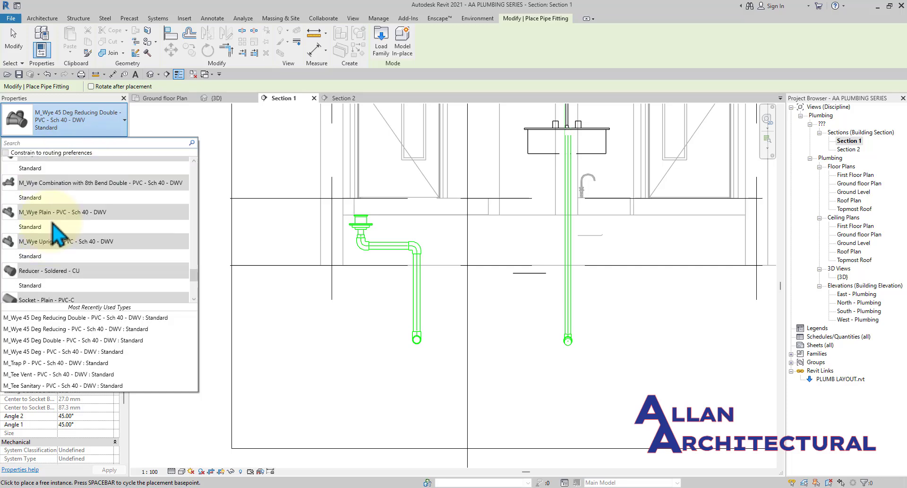
pyautogui.scroll(-4, 50, 222)
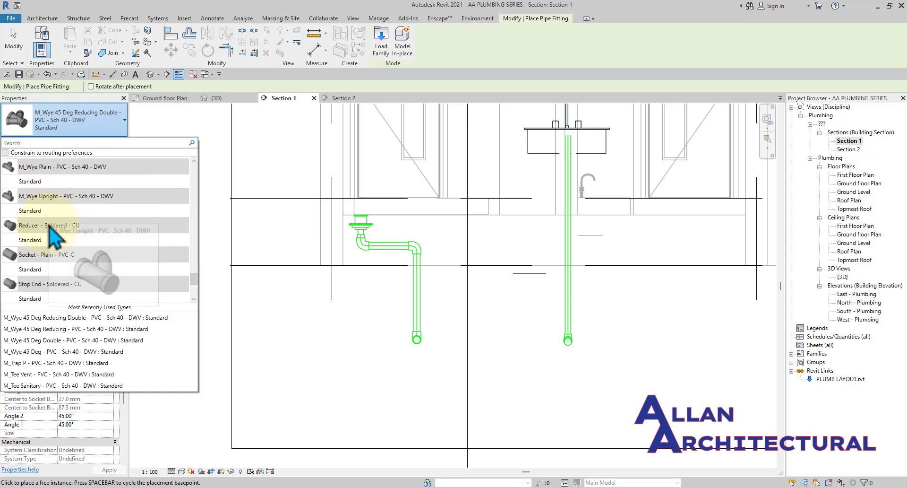
pyautogui.scroll(-1, 53, 234)
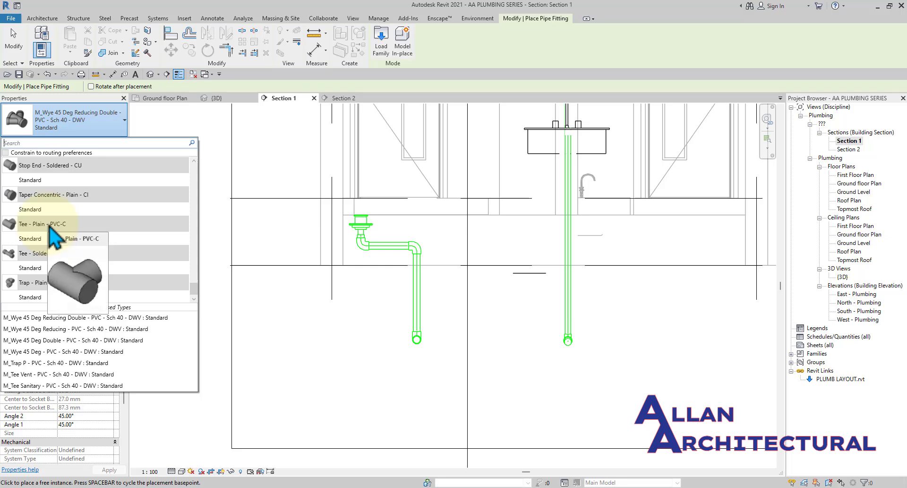
pyautogui.moveTo(42, 300)
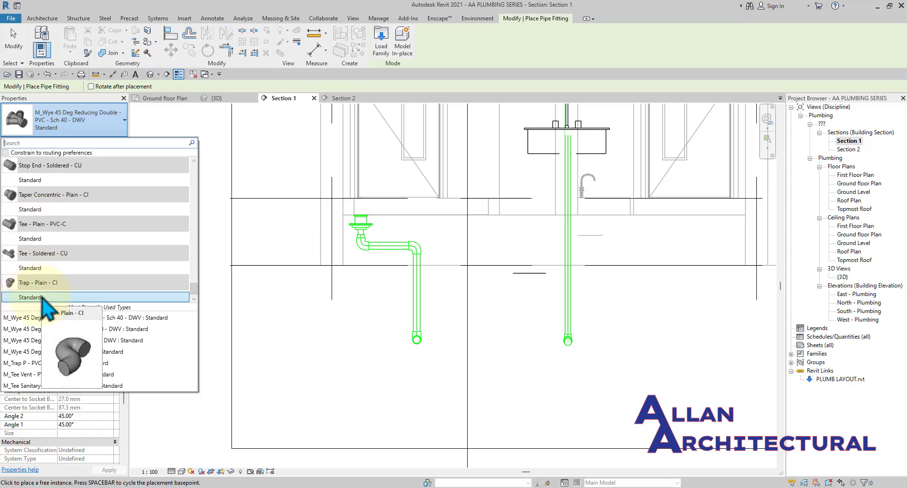
pyautogui.click(42, 299)
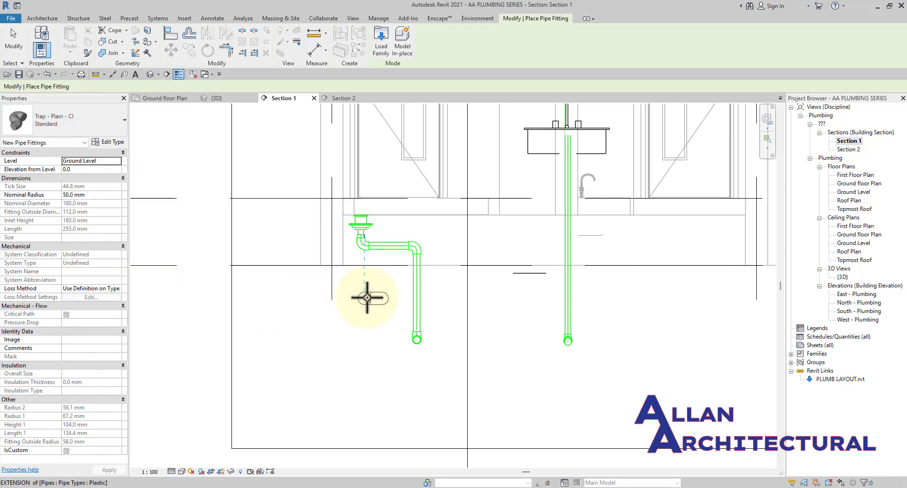
# Place the trap just left of the floor drain piping, then select it.
pyautogui.scroll(3, 370, 284)
pyautogui.scroll(-3, 284, 264)
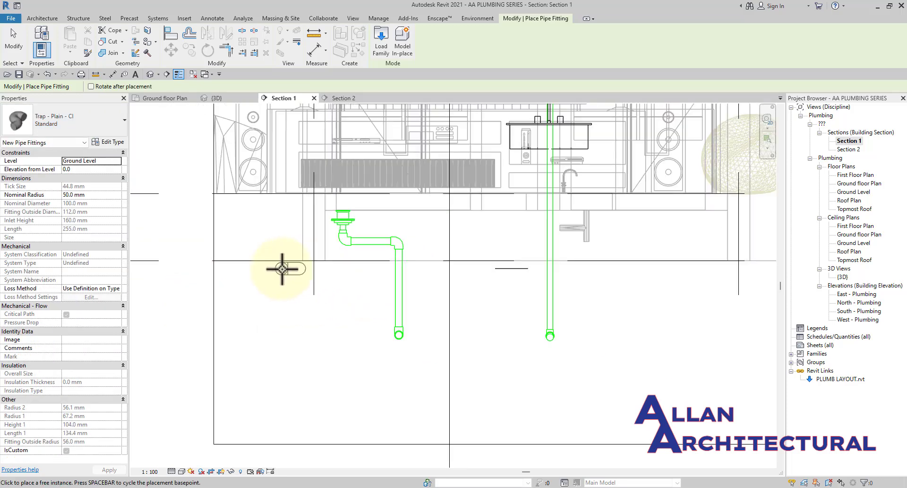
pyautogui.scroll(4, 277, 257)
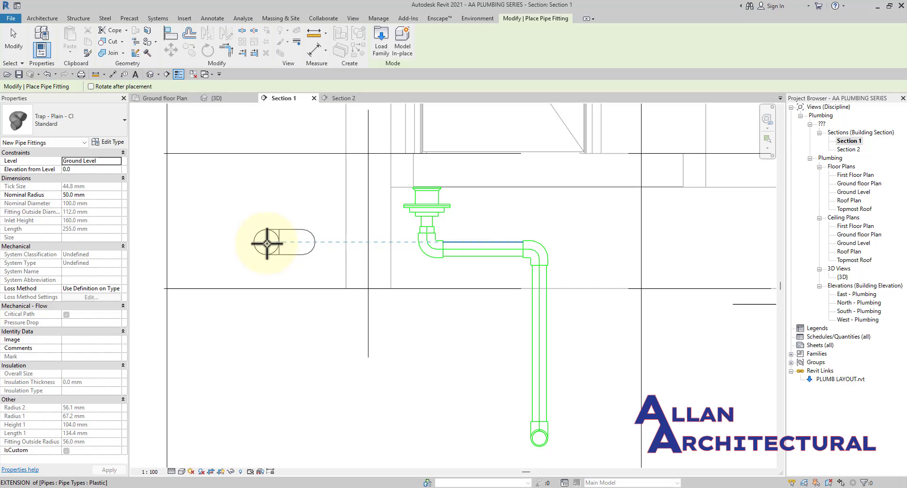
pyautogui.click(321, 247)
pyautogui.press('Escape')
pyautogui.press('Escape')
pyautogui.scroll(-3, 321, 251)
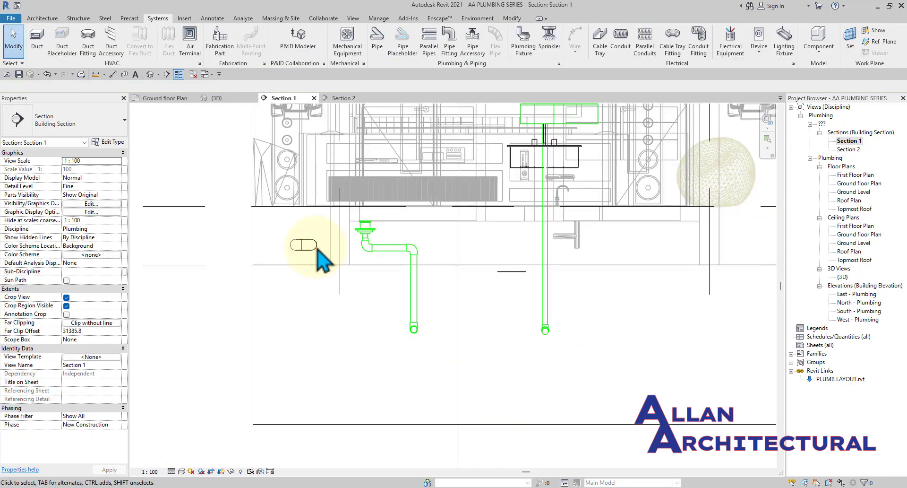
pyautogui.scroll(4, 318, 250)
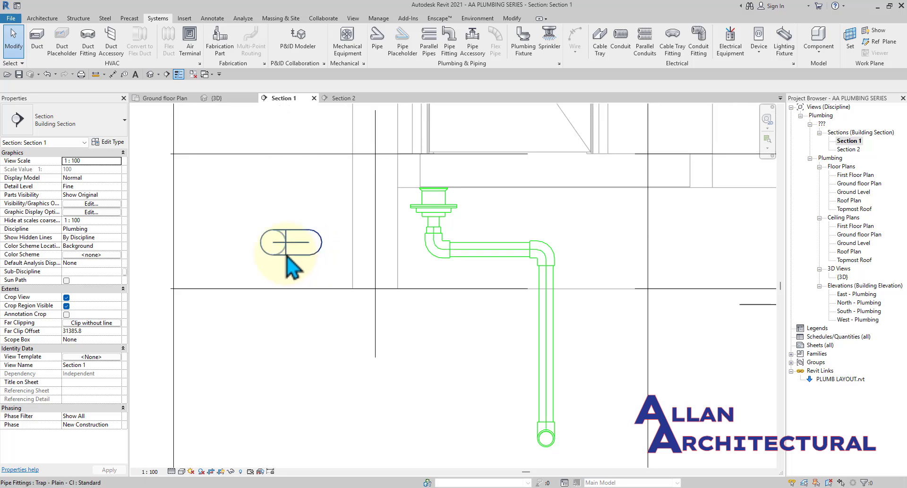
pyautogui.click(287, 257)
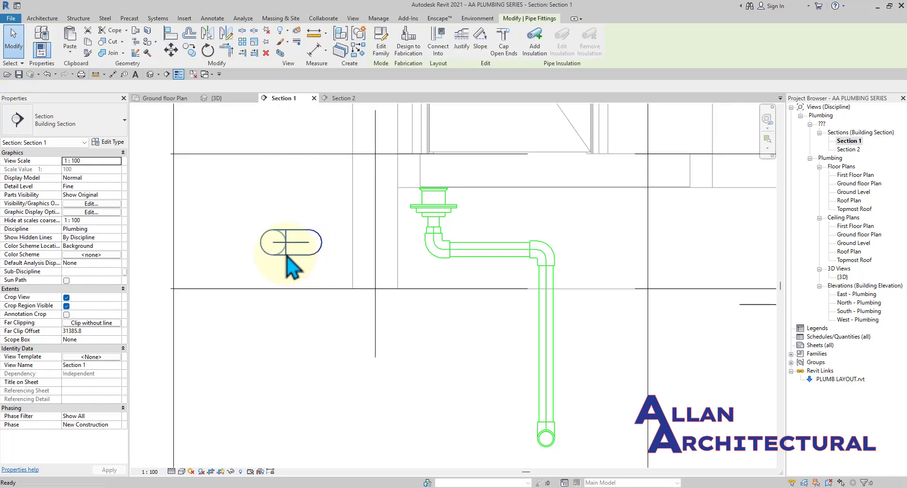
# Open the Trap - Plain - CI family for editing and orbit it to an isometric view.
pyautogui.doubleClick(287, 257)
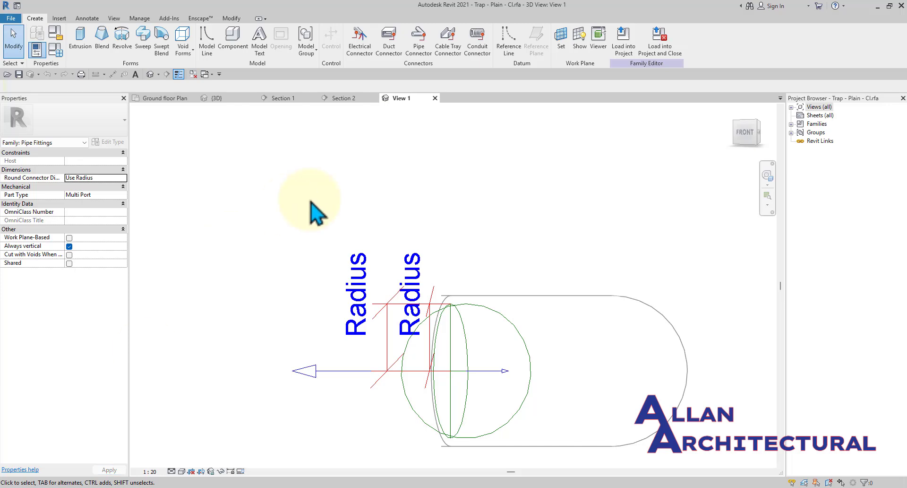
pyautogui.scroll(-4, 317, 211)
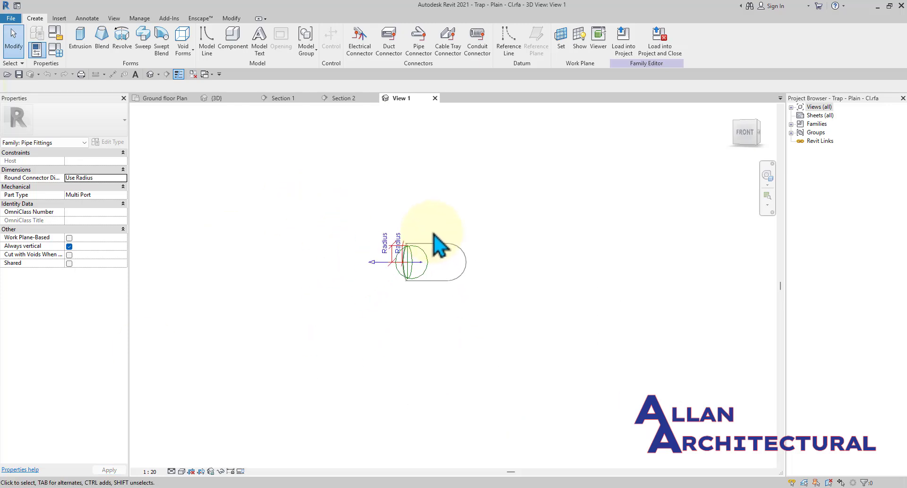
pyautogui.keyDown('shift'); pyautogui.moveTo(428, 238); pyautogui.dragTo(539, 282, button='middle'); pyautogui.keyUp('shift')
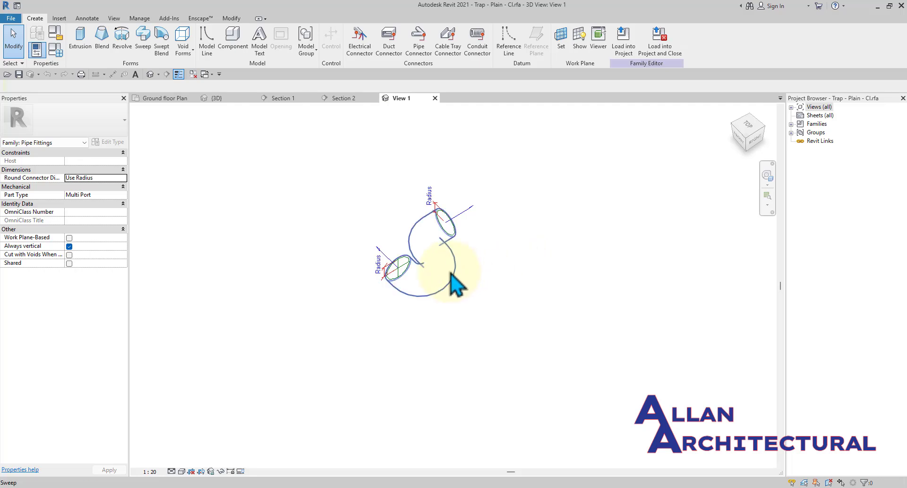
pyautogui.scroll(3, 454, 284)
pyautogui.scroll(-3, 461, 269)
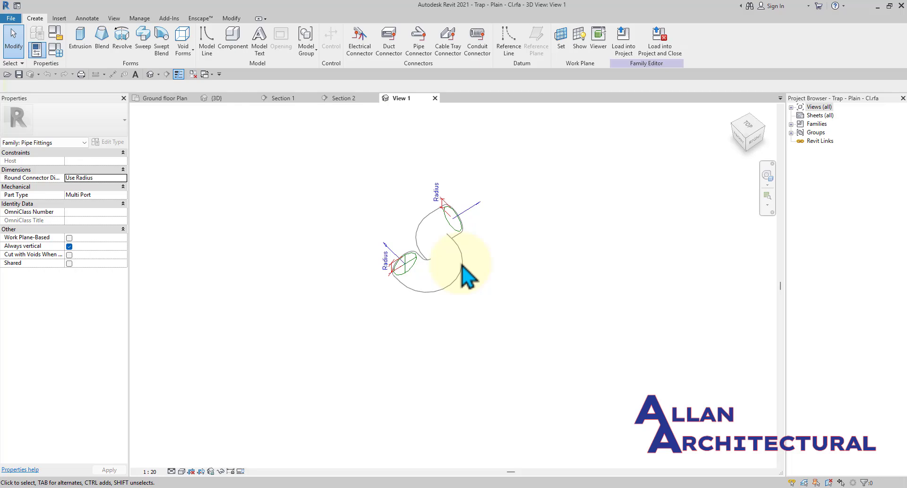
pyautogui.scroll(2, 427, 279)
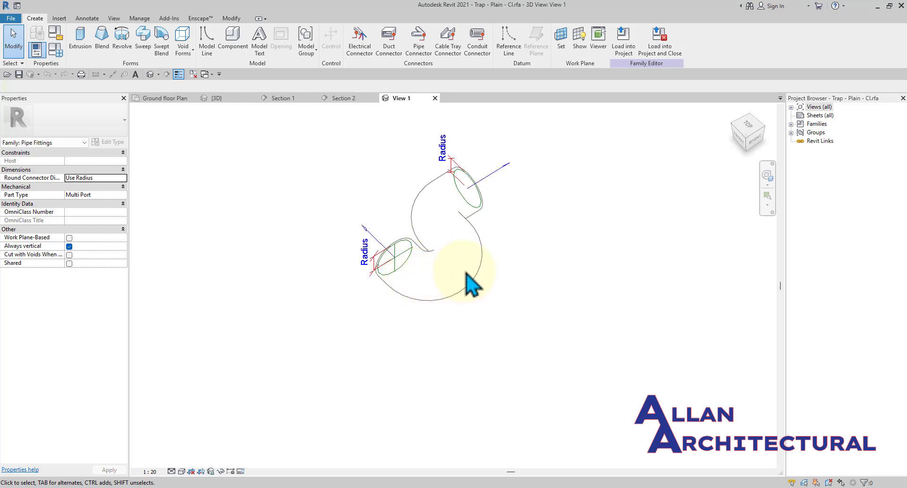
pyautogui.click(479, 248)
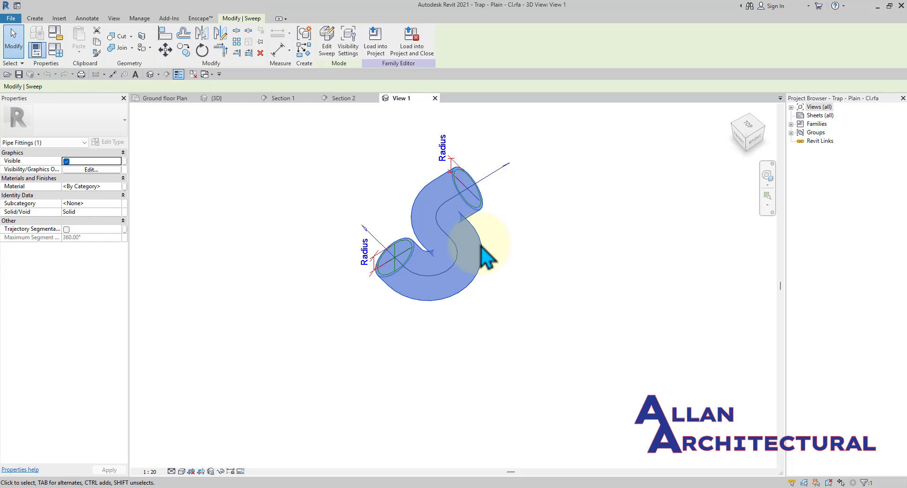
pyautogui.click(524, 264)
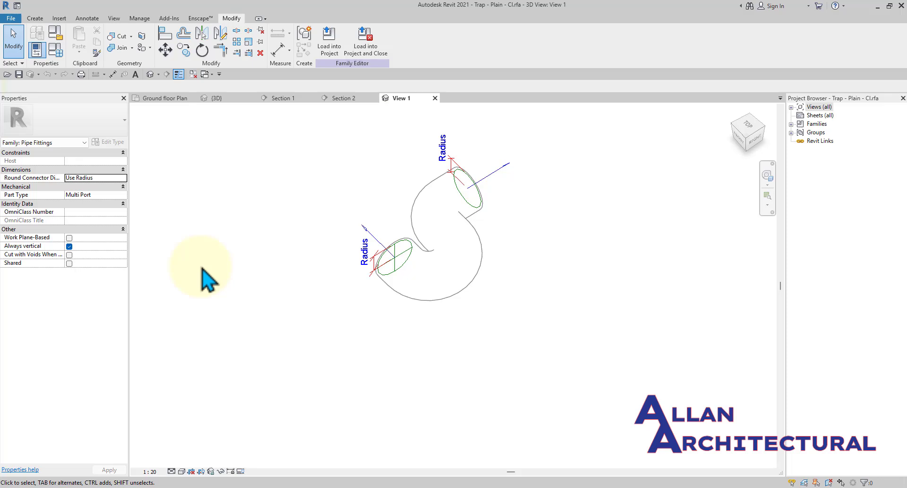
# Change the family's Part Type from Multi Port to Elbow.
pyautogui.click(122, 195)
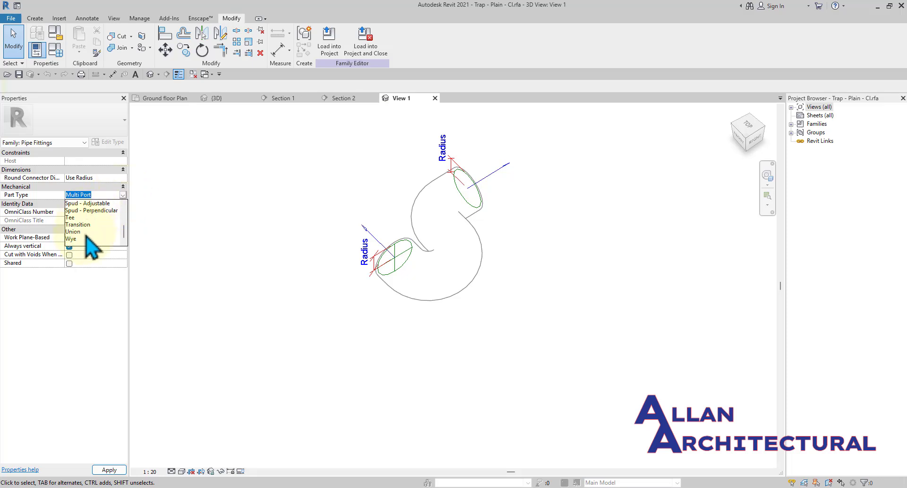
pyautogui.scroll(1, 87, 236)
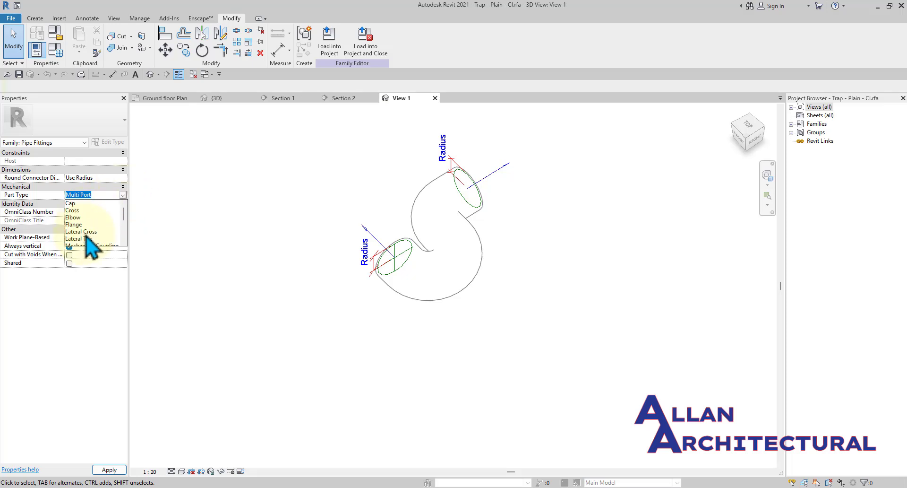
pyautogui.click(336, 239)
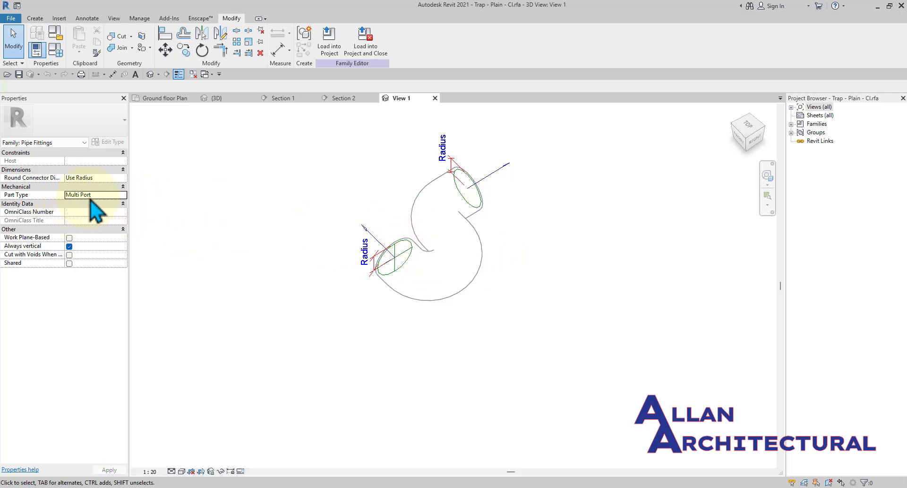
pyautogui.click(122, 195)
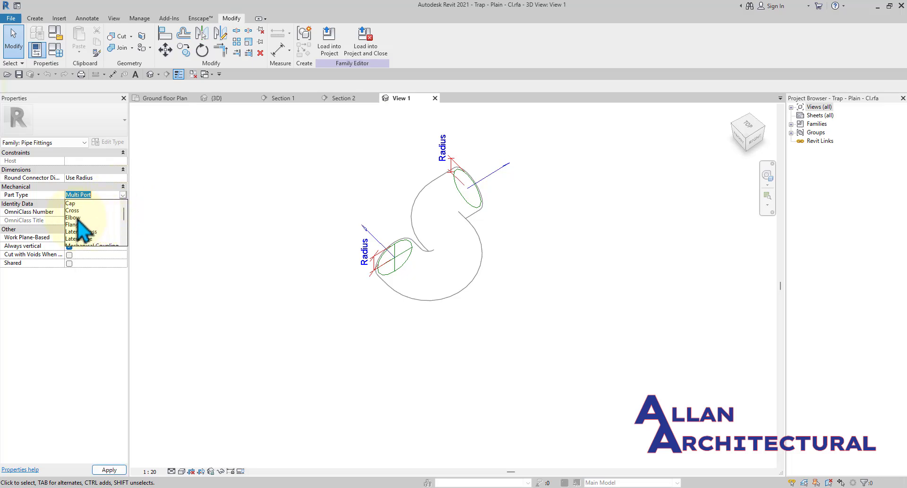
pyautogui.click(73, 218)
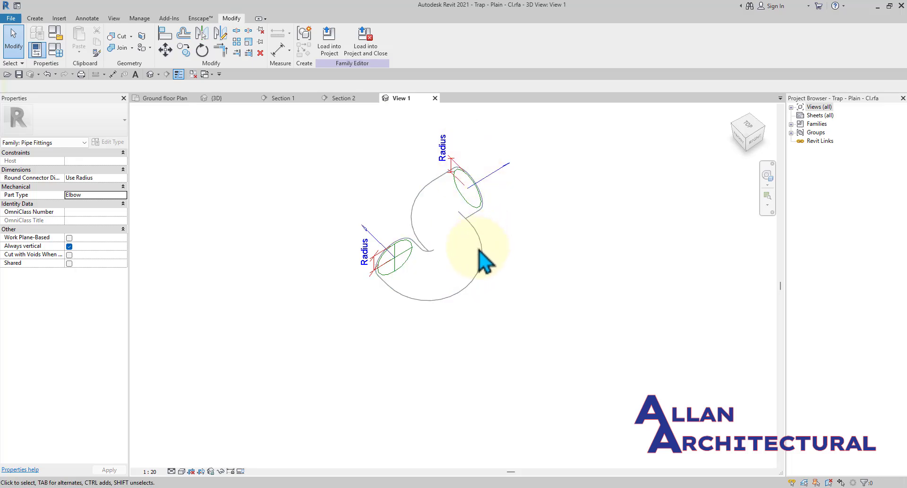
# Load the edited trap family into the project, overwriting the existing version, and select the sink elbow.
pyautogui.click(326, 38)
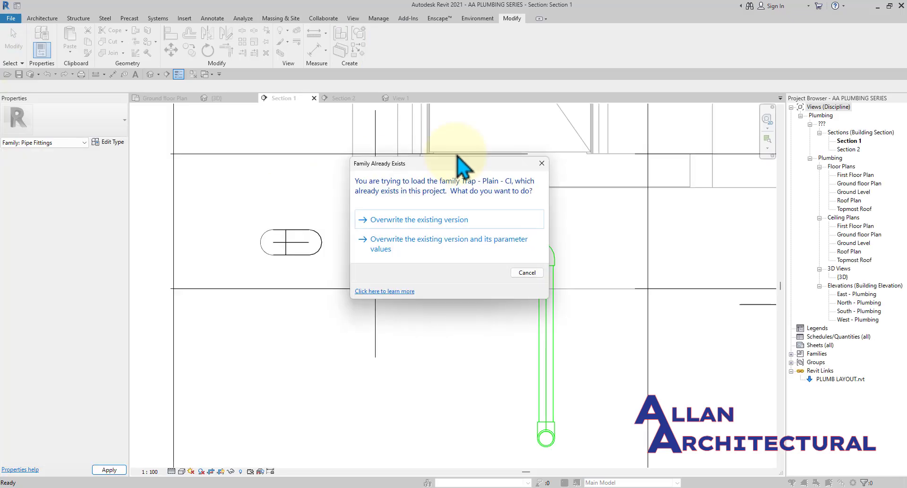
pyautogui.click(433, 222)
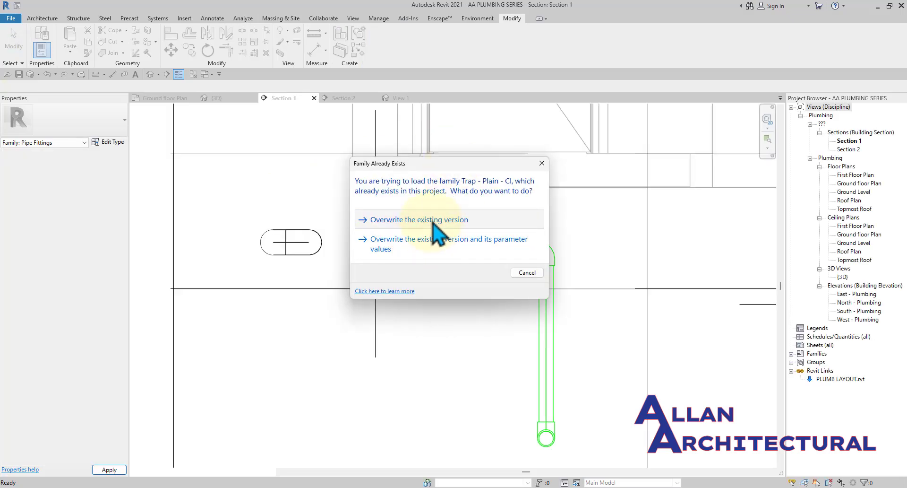
pyautogui.scroll(4, 472, 258)
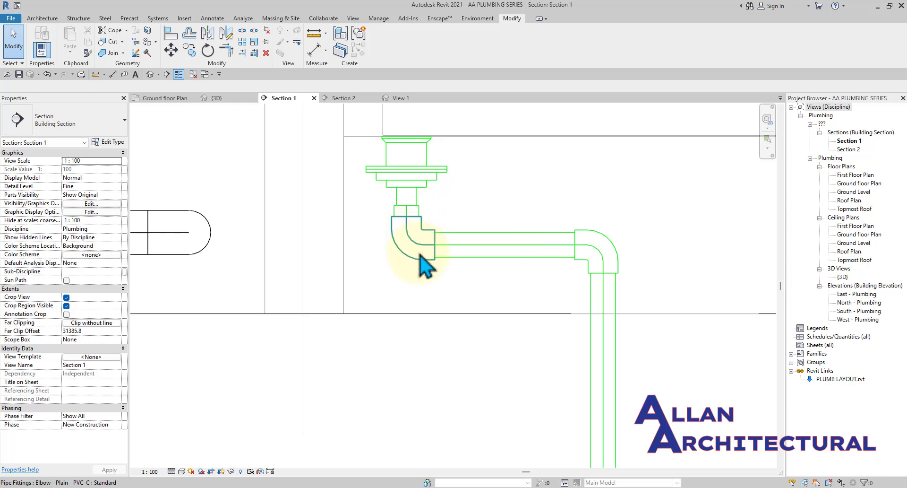
pyautogui.scroll(2, 419, 255)
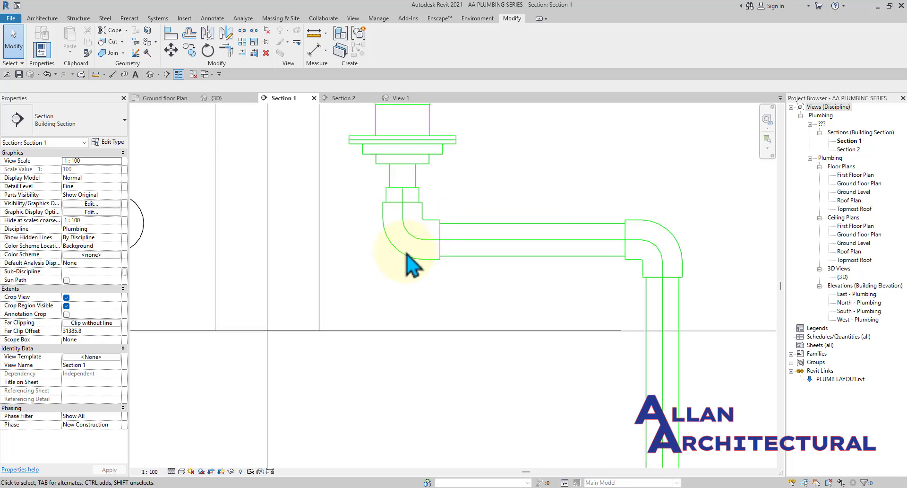
pyautogui.click(403, 257)
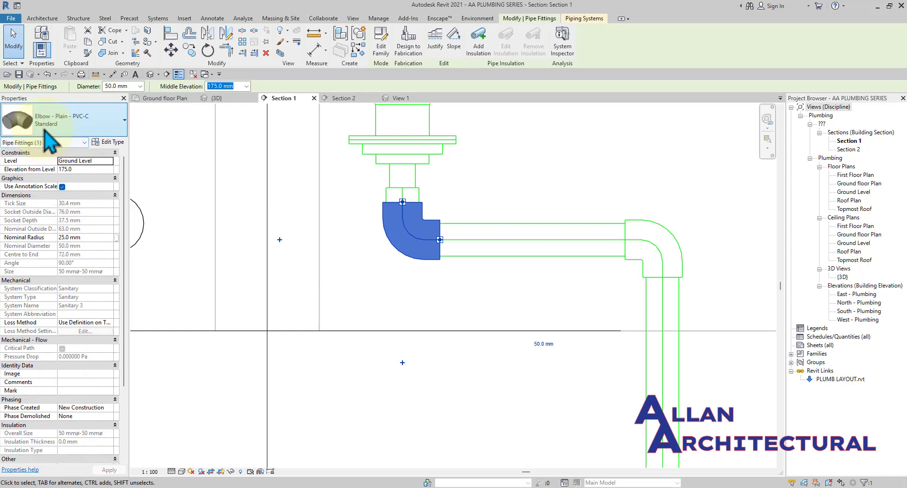
# Change the sink's drain elbow to the Trap - Plain - CI Standard type.
pyautogui.click(46, 133)
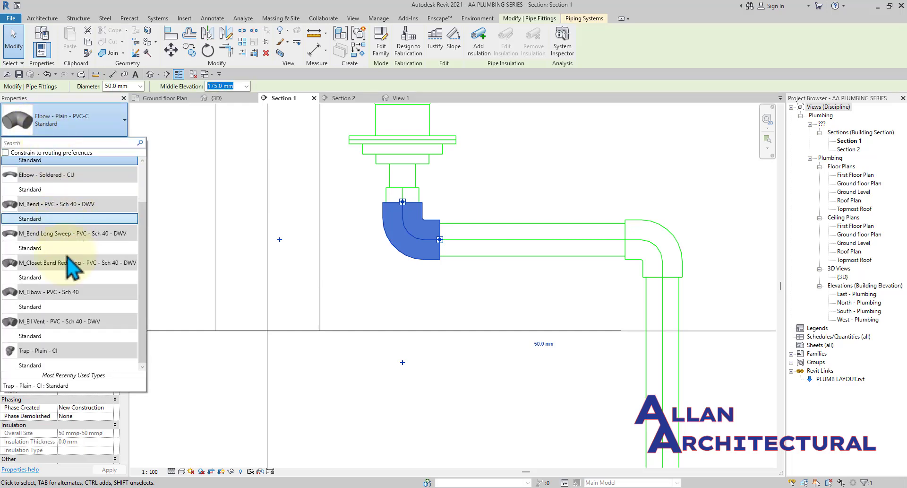
pyautogui.moveTo(34, 368)
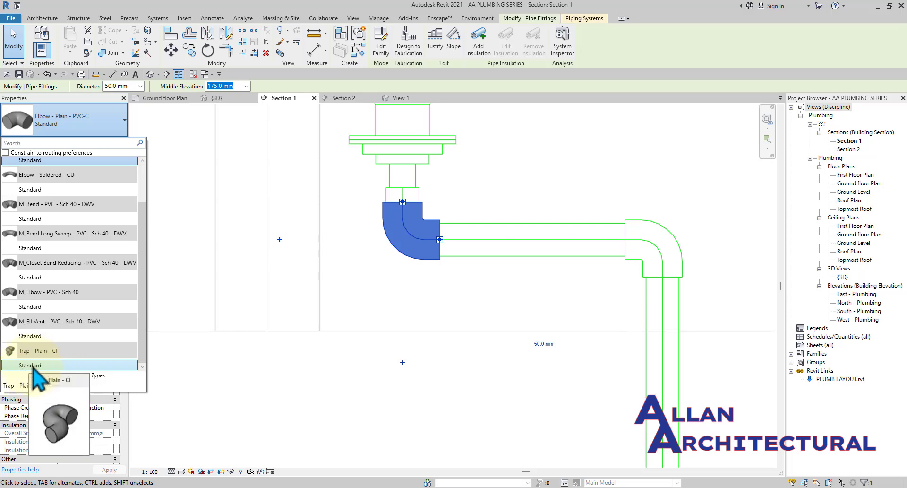
pyautogui.click(31, 365)
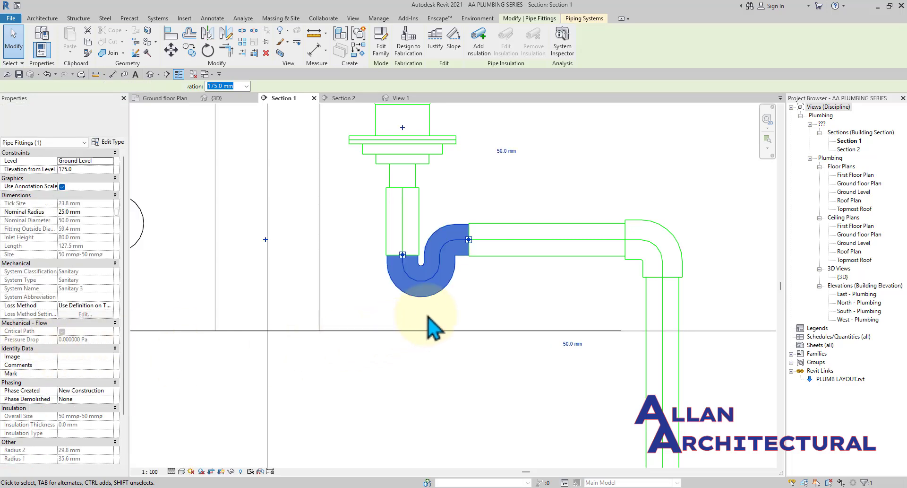
pyautogui.click(536, 198)
# Delete the leftover standalone trap fitting beside the sink.
pyautogui.scroll(-6, 527, 203)
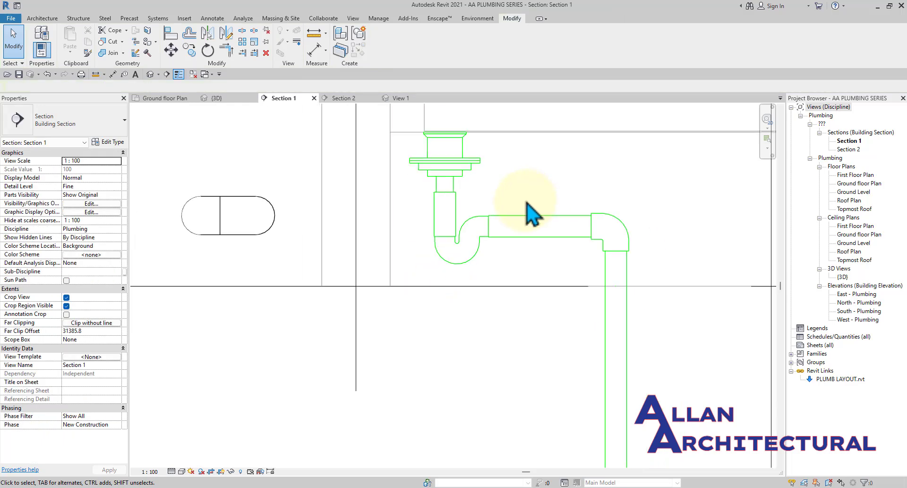
pyautogui.moveTo(545, 260); pyautogui.dragTo(503, 249, button='middle')
pyautogui.scroll(5, 445, 227)
pyautogui.scroll(-5, 451, 227)
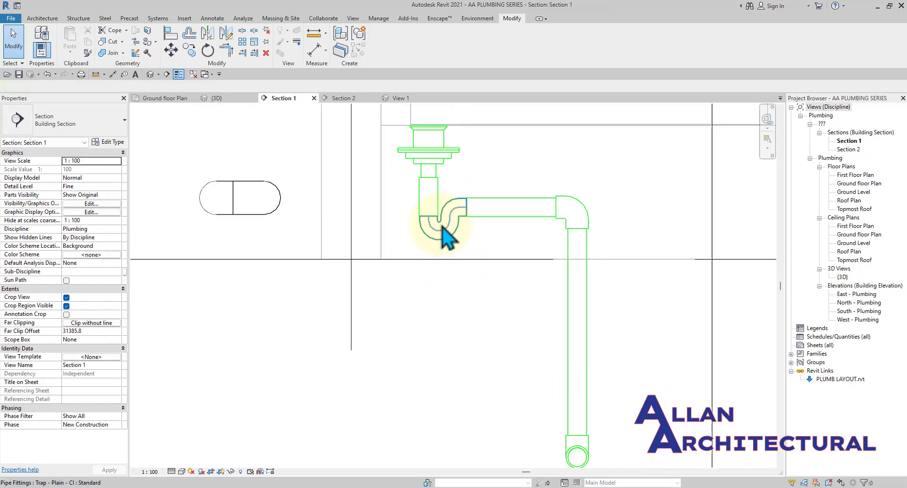
pyautogui.scroll(-2, 504, 229)
pyautogui.moveTo(504, 266); pyautogui.dragTo(484, 296, button='middle')
pyautogui.scroll(8, 416, 277)
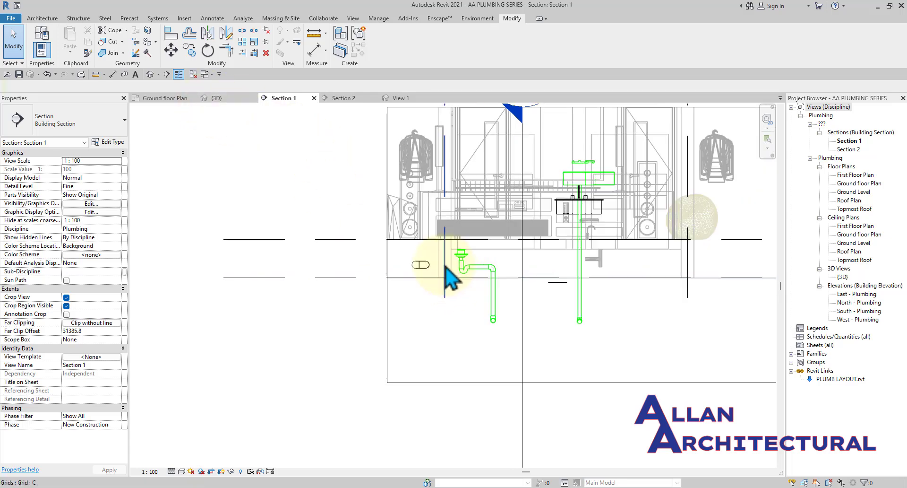
pyautogui.click(415, 278)
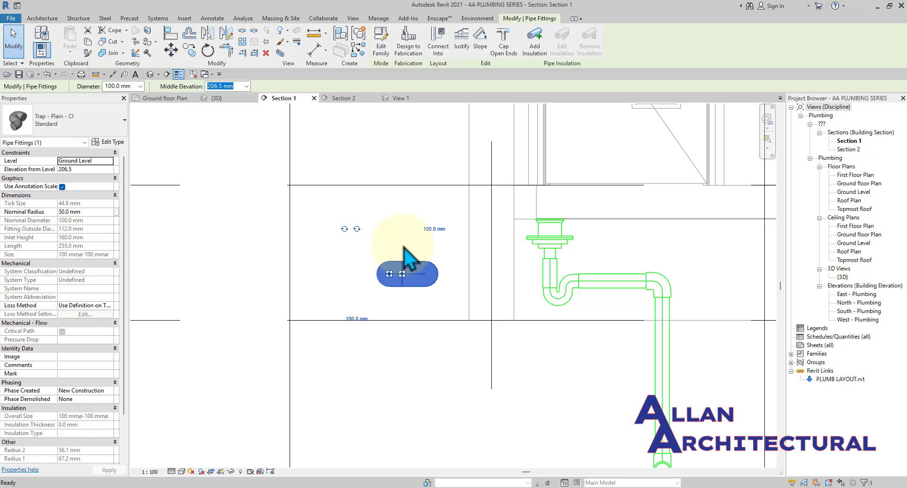
pyautogui.press('Delete')
pyautogui.scroll(-6, 403, 247)
pyautogui.moveTo(509, 292); pyautogui.dragTo(507, 302, button='middle')
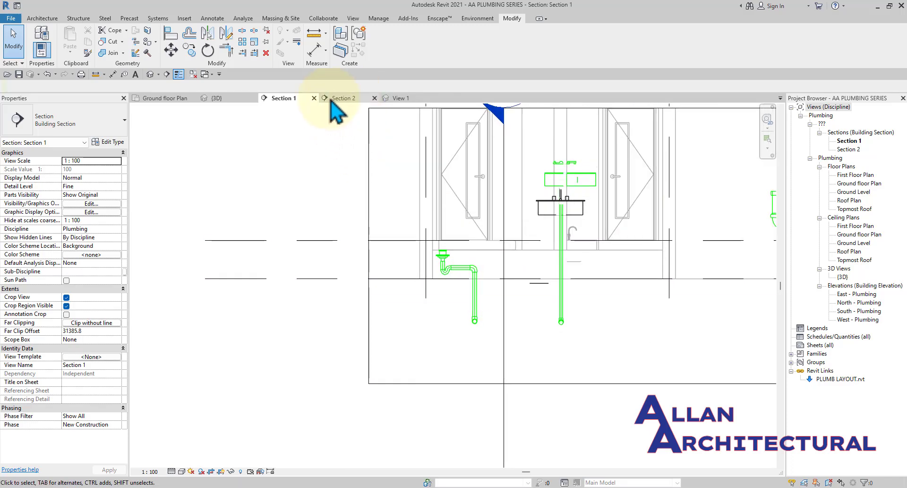
# In the {3D} view, orbit and zoom around the sink trap, pipe junction and drainage runs.
pyautogui.click(216, 98)
pyautogui.scroll(-3, 375, 239)
pyautogui.keyDown('shift'); pyautogui.moveTo(435, 263); pyautogui.dragTo(501, 243, button='middle'); pyautogui.keyUp('shift')
pyautogui.scroll(2, 322, 207)
pyautogui.scroll(3, 349, 213)
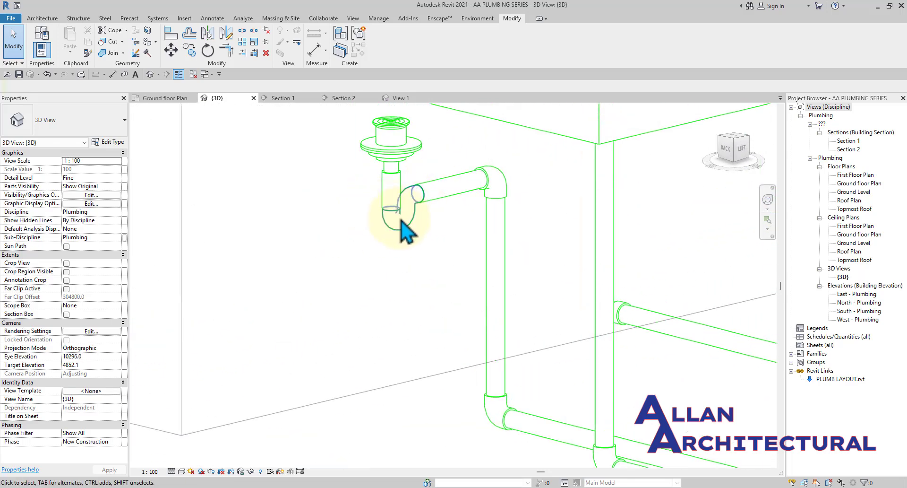
pyautogui.scroll(3, 408, 231)
pyautogui.scroll(-2, 423, 203)
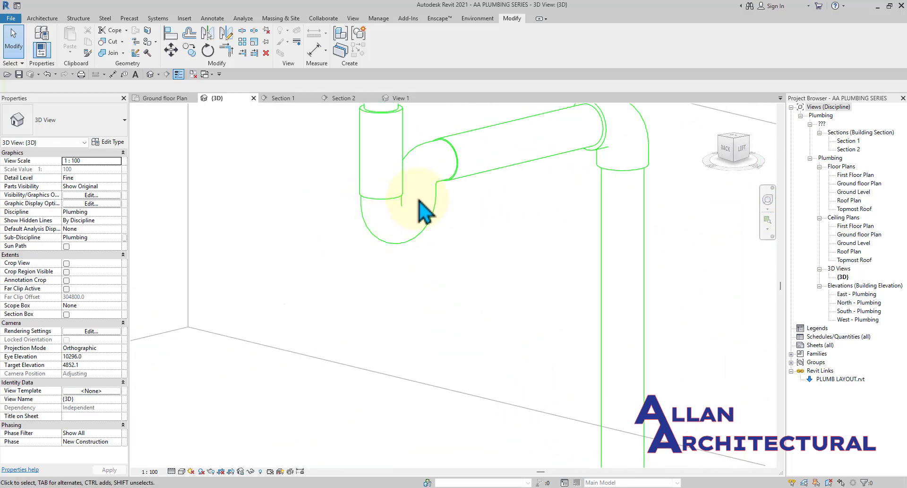
pyautogui.scroll(-2, 385, 226)
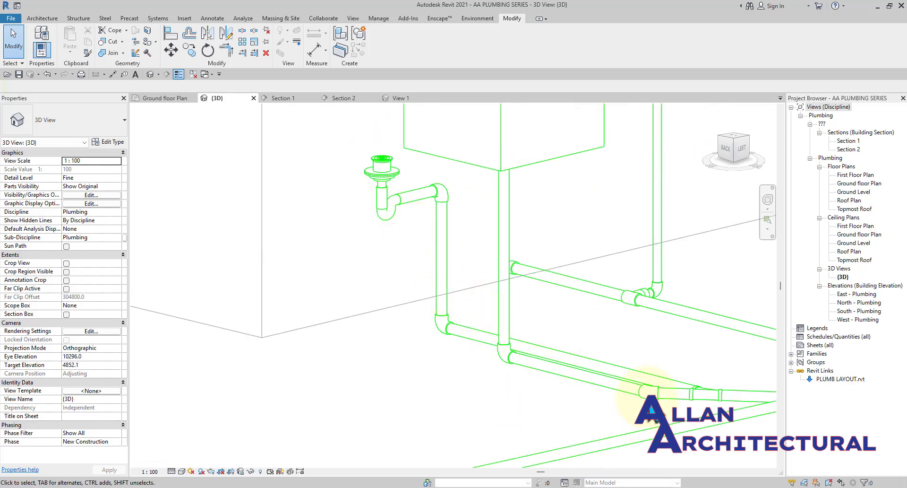
pyautogui.scroll(-1, 618, 375)
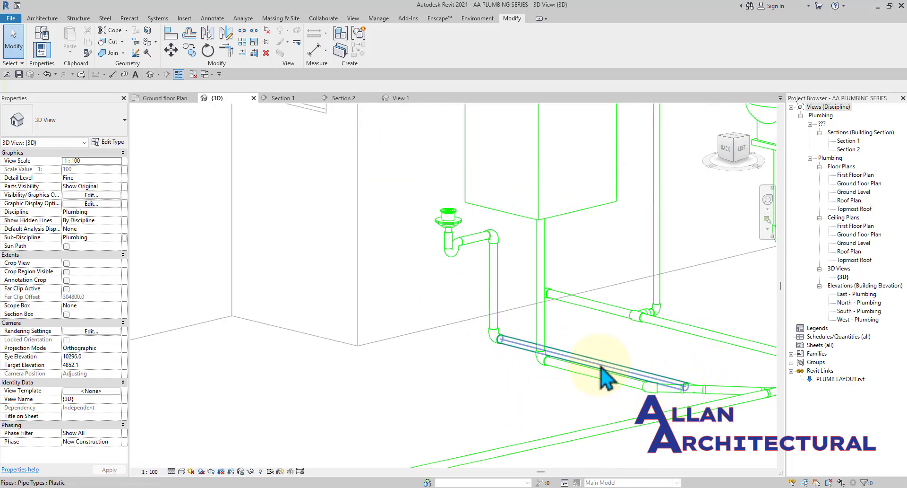
pyautogui.scroll(2, 467, 253)
pyautogui.scroll(2, 466, 249)
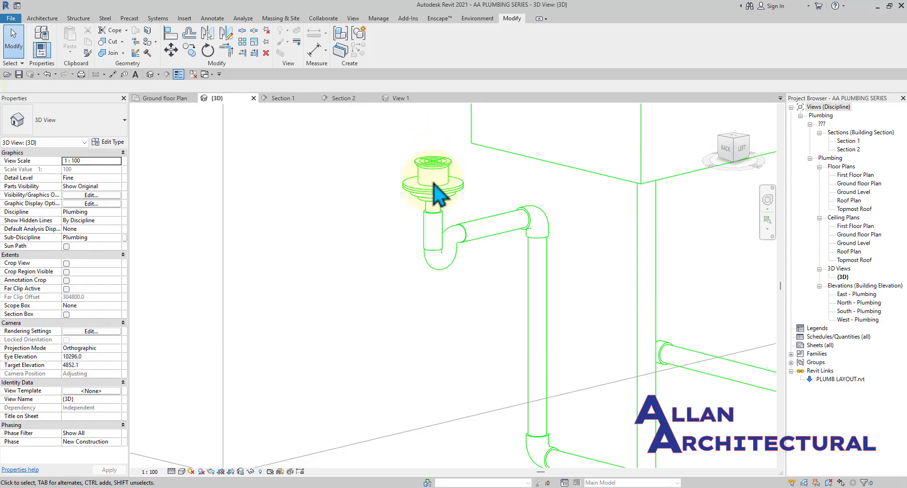
pyautogui.scroll(-3, 439, 165)
pyautogui.keyDown('shift'); pyautogui.moveTo(372, 195); pyautogui.dragTo(416, 231, button='middle'); pyautogui.keyUp('shift')
pyautogui.scroll(5, 496, 215)
pyautogui.keyDown('shift'); pyautogui.moveTo(473, 218); pyautogui.dragTo(517, 204, button='middle'); pyautogui.keyUp('shift')
pyautogui.scroll(4, 444, 197)
pyautogui.scroll(-5, 440, 194)
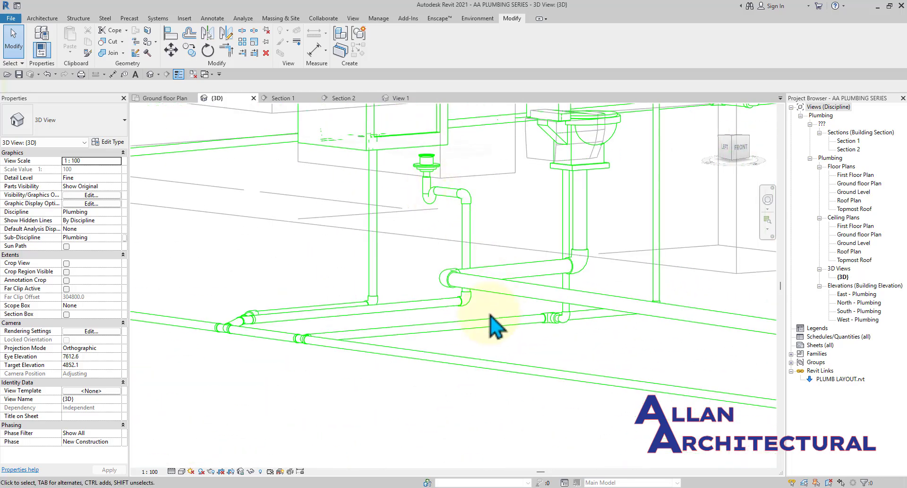
pyautogui.scroll(-2, 467, 252)
pyautogui.keyDown('shift'); pyautogui.moveTo(468, 262); pyautogui.dragTo(378, 294, button='middle'); pyautogui.keyUp('shift')
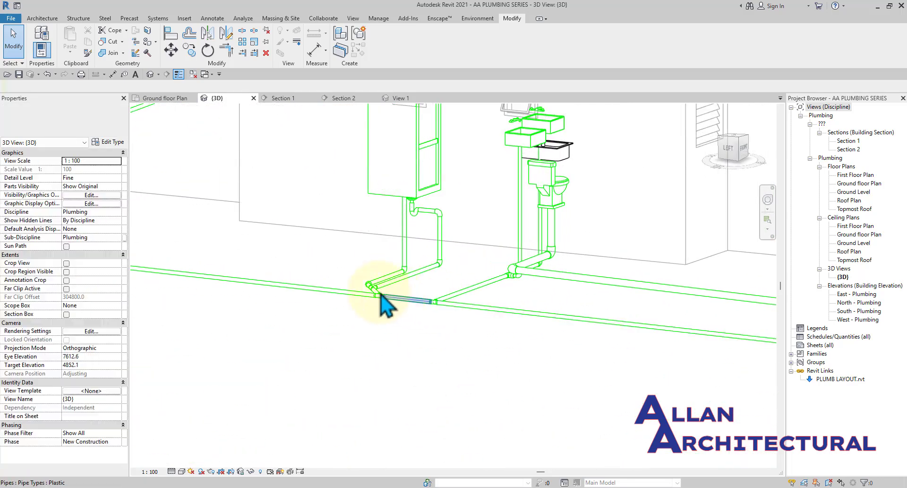
pyautogui.scroll(3, 369, 291)
pyautogui.scroll(-8, 366, 291)
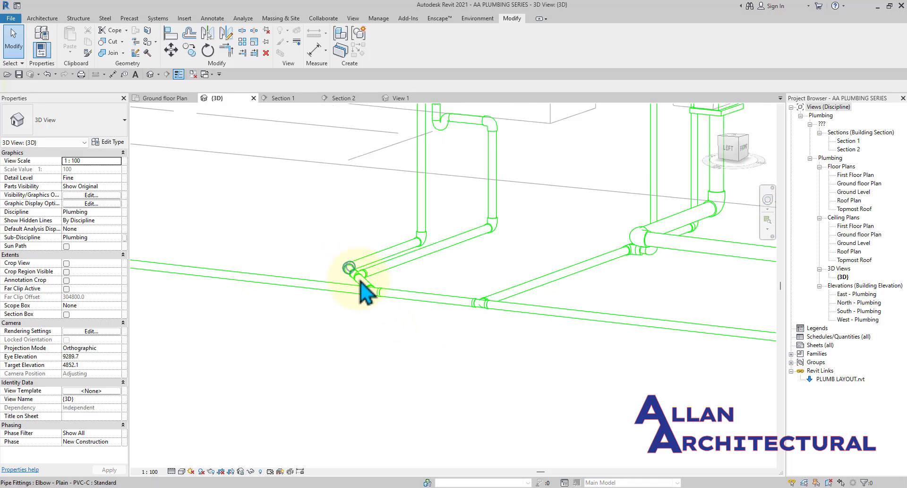
pyautogui.scroll(-3, 330, 295)
pyautogui.keyDown('shift'); pyautogui.moveTo(330, 295); pyautogui.dragTo(364, 258, button='middle'); pyautogui.keyUp('shift')
pyautogui.scroll(5, 359, 257)
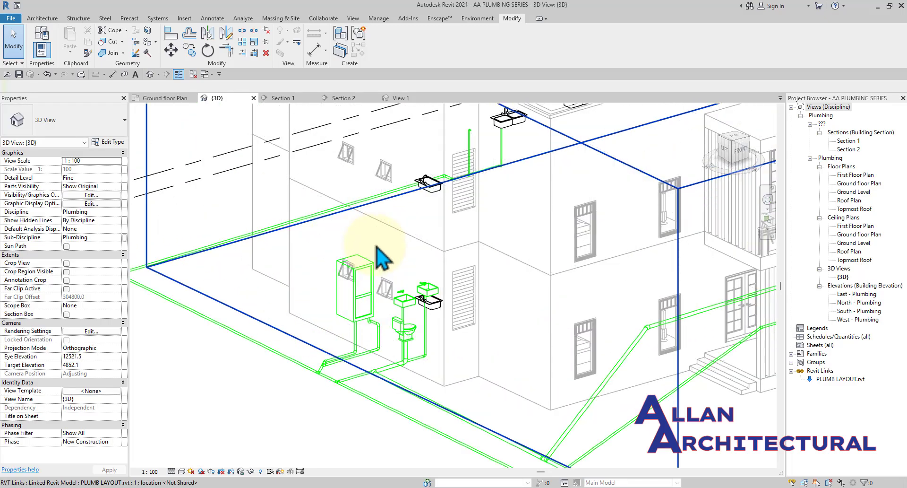
pyautogui.scroll(-5, 378, 256)
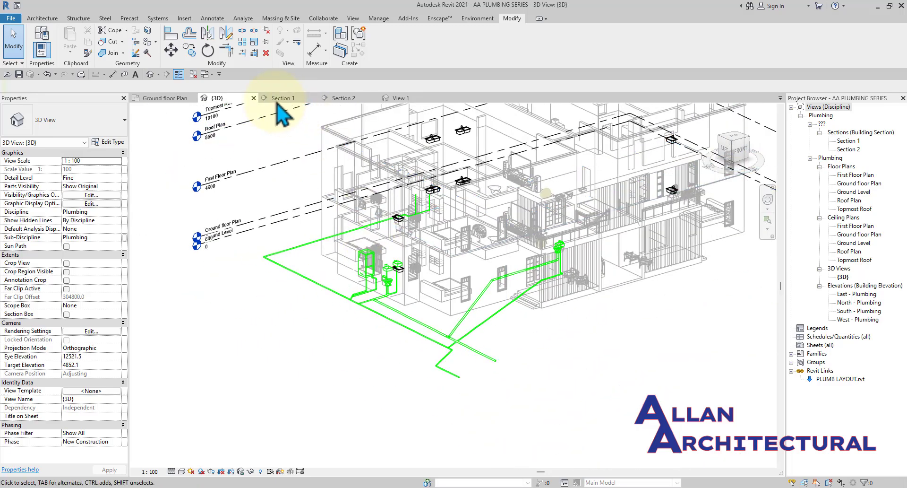
pyautogui.click(185, 97)
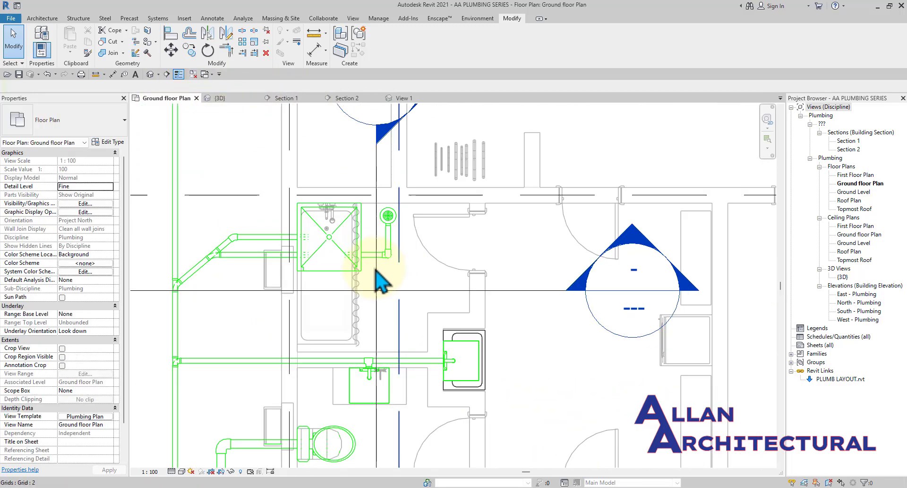
pyautogui.scroll(-4, 375, 223)
pyautogui.scroll(4, 378, 264)
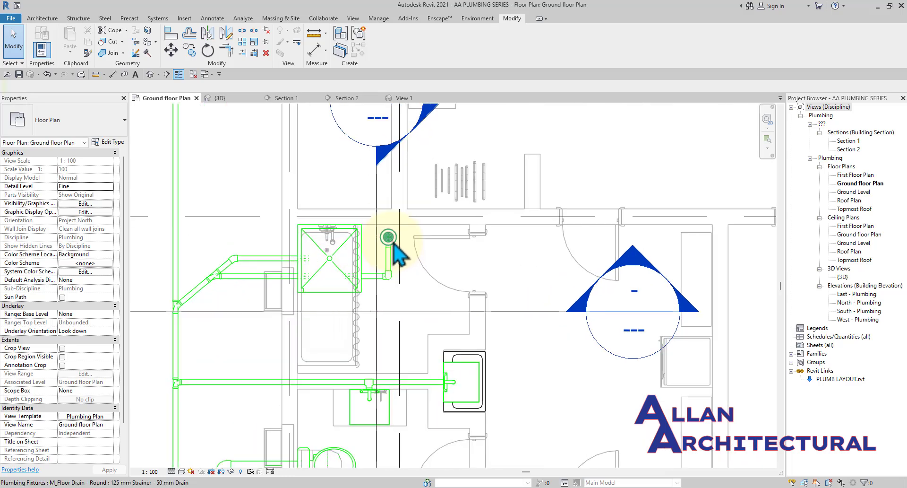
pyautogui.scroll(4, 395, 264)
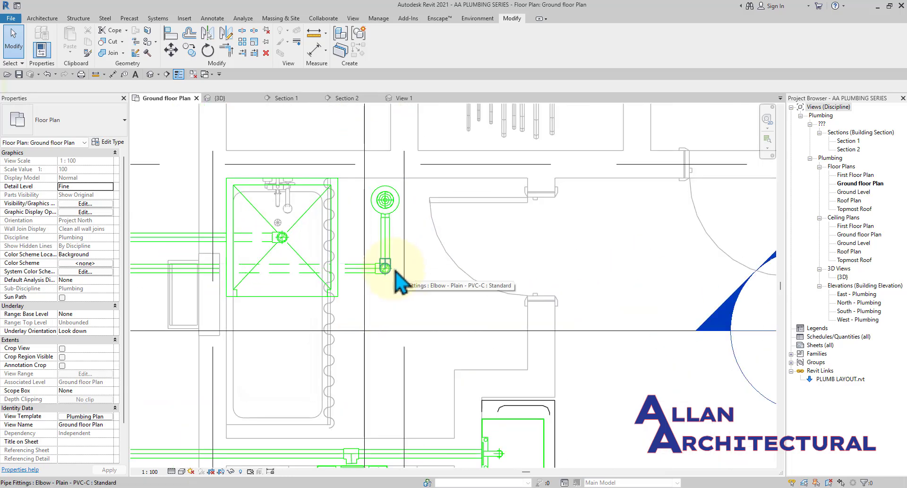
pyautogui.scroll(2, 399, 284)
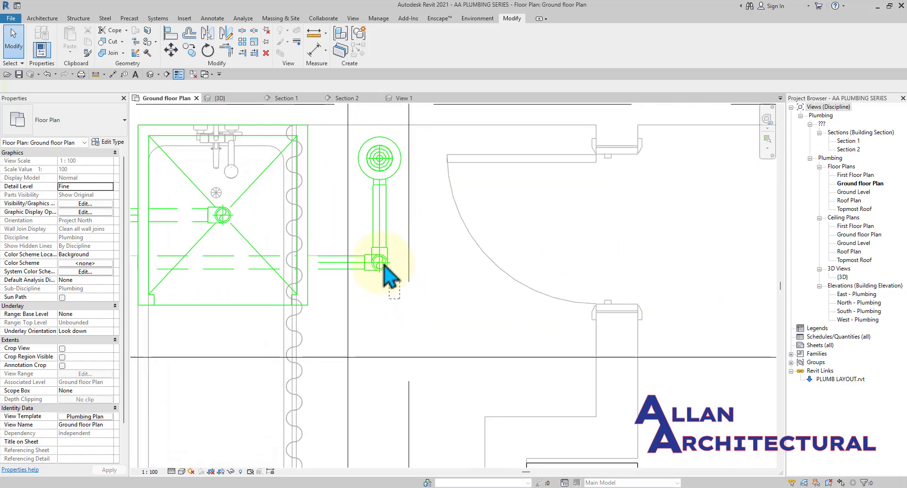
pyautogui.click(367, 148)
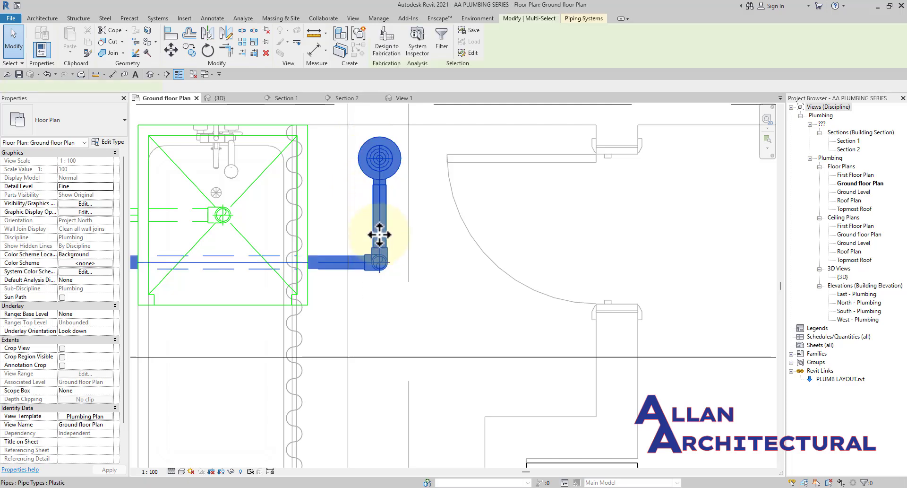
pyautogui.scroll(-3, 530, 239)
pyautogui.scroll(1, 444, 337)
pyautogui.moveTo(438, 328); pyautogui.dragTo(316, 397, button='middle')
pyautogui.scroll(-3, 376, 259)
pyautogui.scroll(-2, 389, 337)
pyautogui.moveTo(546, 219); pyautogui.dragTo(466, 217, button='middle')
pyautogui.scroll(3, 458, 210)
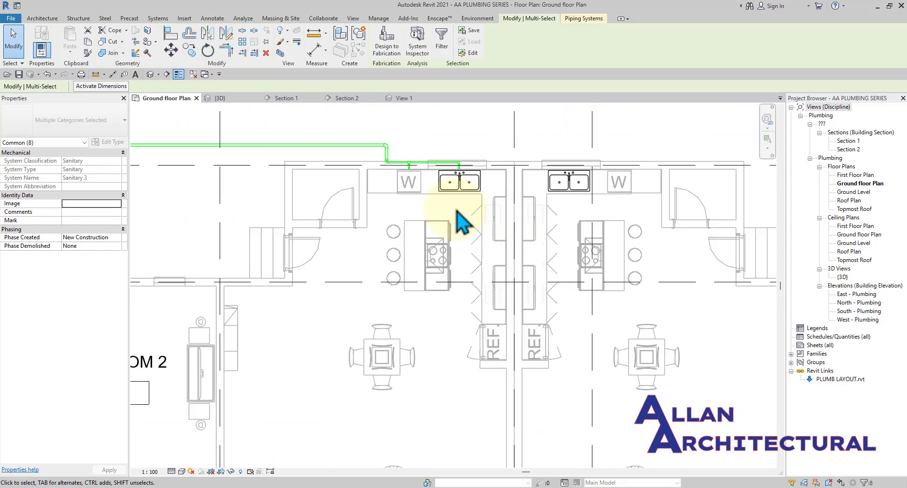
pyautogui.click(508, 487)
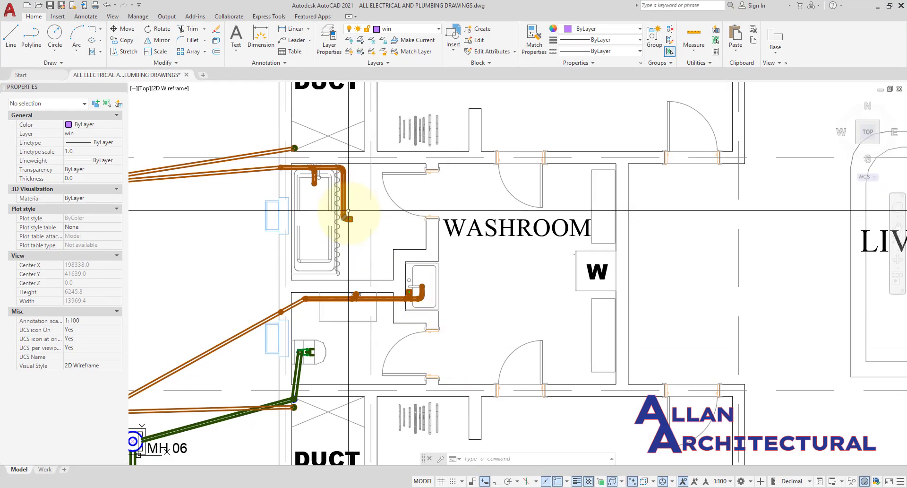
pyautogui.scroll(-5, 416, 253)
pyautogui.scroll(8, 415, 192)
pyautogui.scroll(-2, 428, 178)
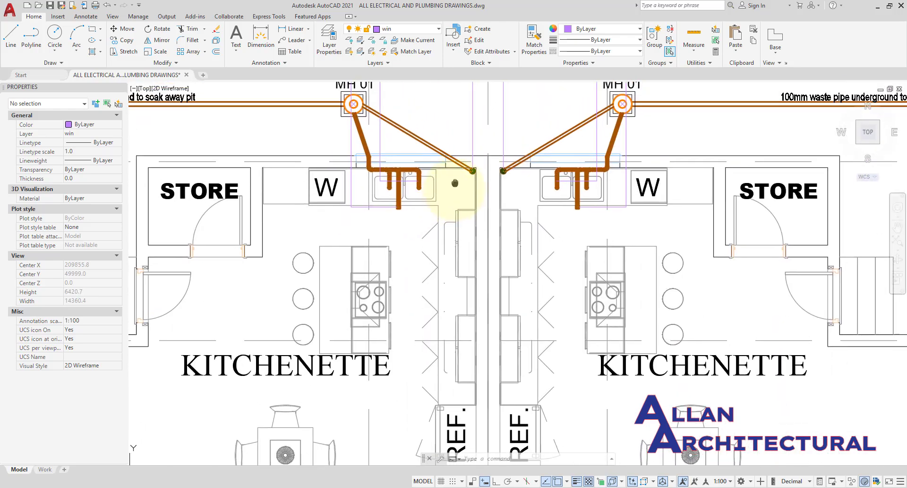
pyautogui.scroll(2, 415, 213)
pyautogui.scroll(-2, 449, 219)
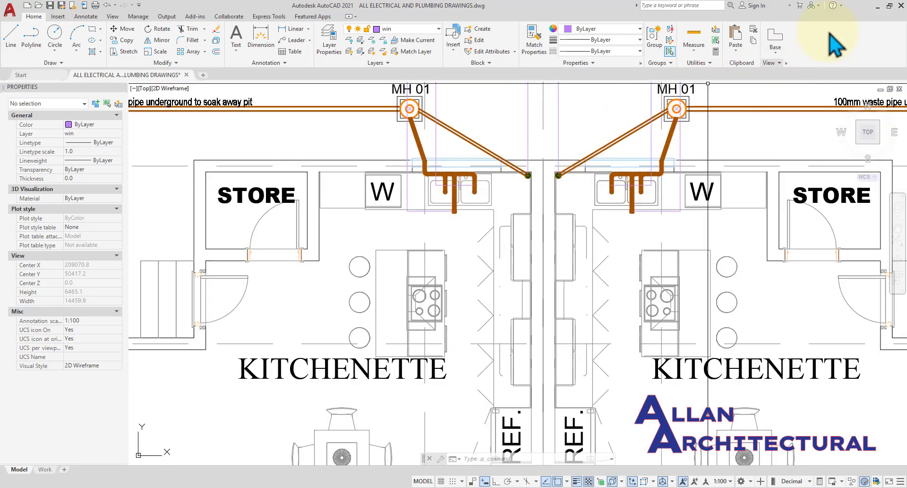
pyautogui.click(878, 5)
pyautogui.scroll(-5, 431, 269)
# Start copying the selected shower floor drain and pipe, using the drain as base point.
pyautogui.scroll(3, 330, 357)
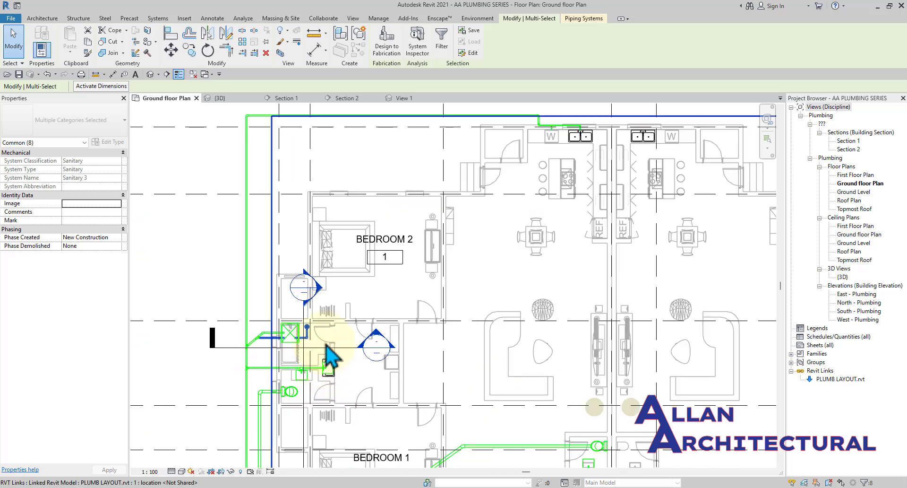
pyautogui.scroll(2, 316, 335)
pyautogui.scroll(4, 294, 366)
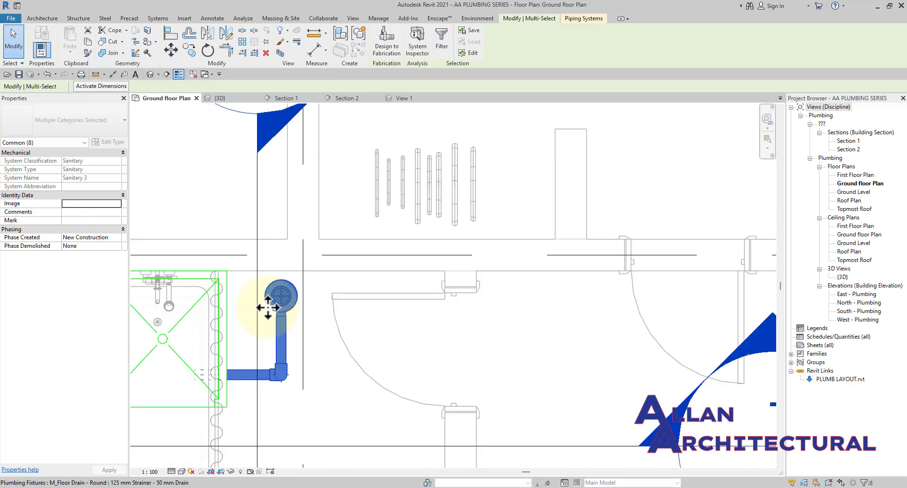
pyautogui.moveTo(268, 307); pyautogui.dragTo(311, 306, button='middle')
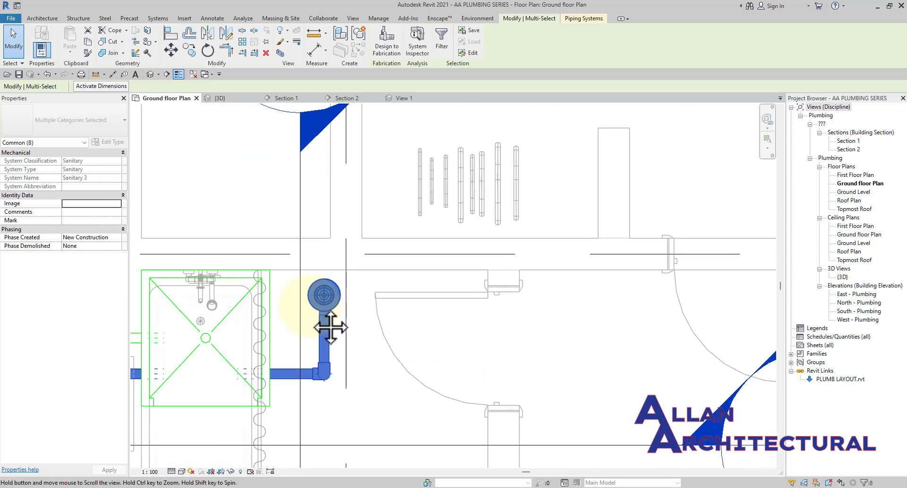
pyautogui.click(196, 47)
pyautogui.scroll(2, 324, 296)
pyautogui.click(323, 296)
# Place the copied drain and pipe in the kitchenette in front of the sink.
pyautogui.scroll(-3, 286, 316)
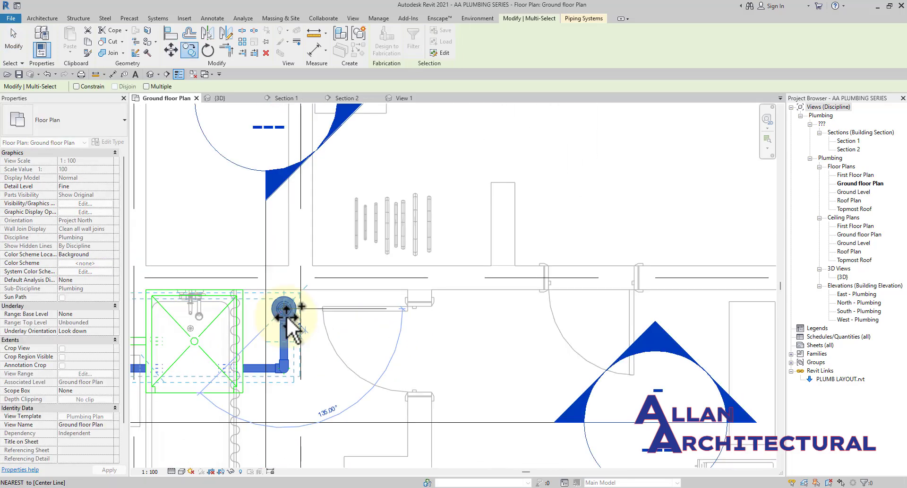
pyautogui.scroll(-5, 286, 315)
pyautogui.scroll(5, 444, 274)
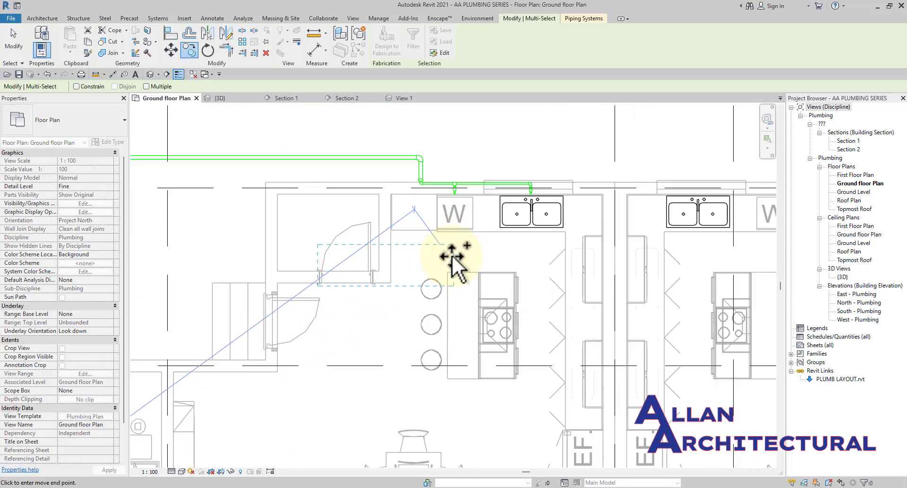
pyautogui.scroll(1, 478, 247)
pyautogui.moveTo(487, 246); pyautogui.dragTo(518, 251, button='middle')
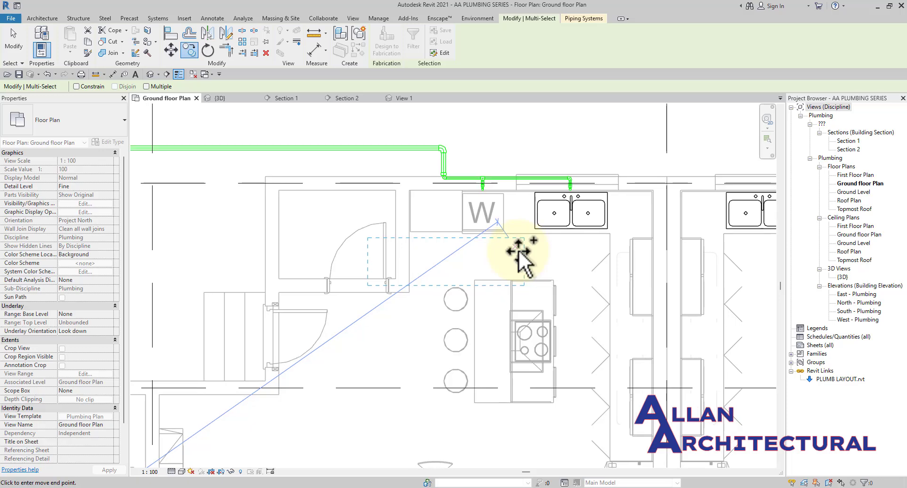
pyautogui.scroll(4, 519, 253)
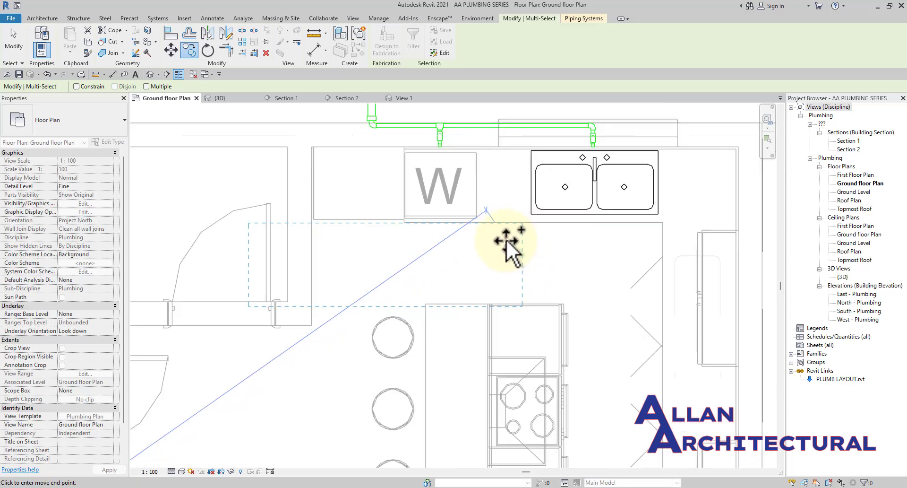
pyautogui.scroll(-3, 500, 237)
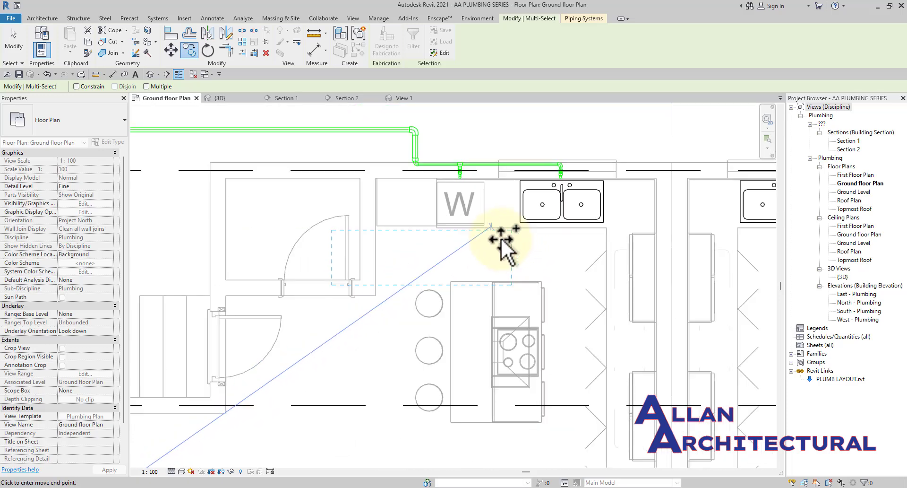
pyautogui.scroll(2, 501, 237)
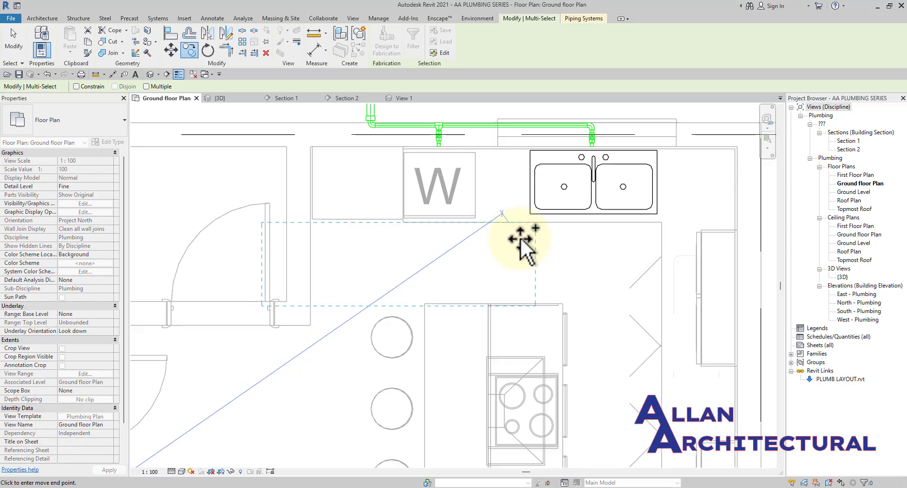
pyautogui.click(520, 238)
pyautogui.scroll(-1, 515, 243)
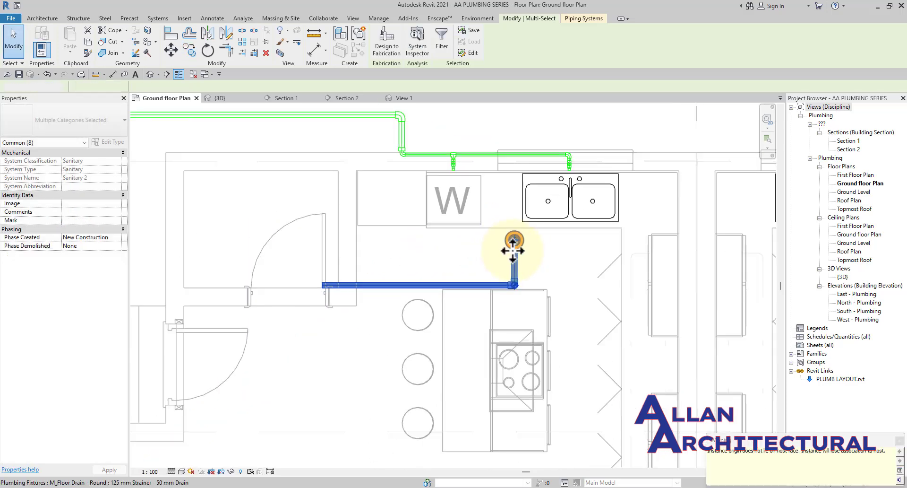
pyautogui.press('Escape')
pyautogui.scroll(-3, 472, 262)
# Orbit the 3D view to inspect the pipes from behind and from the left.
pyautogui.click(217, 97)
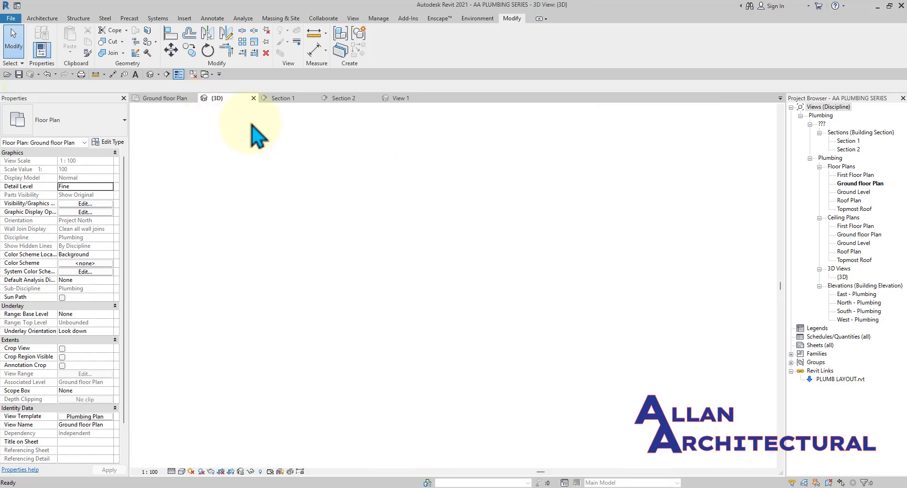
pyautogui.scroll(-3, 368, 246)
pyautogui.keyDown('shift'); pyautogui.moveTo(466, 261); pyautogui.dragTo(271, 190, button='middle'); pyautogui.keyUp('shift')
pyautogui.scroll(4, 265, 237)
pyautogui.scroll(3, 259, 243)
pyautogui.scroll(2, 305, 242)
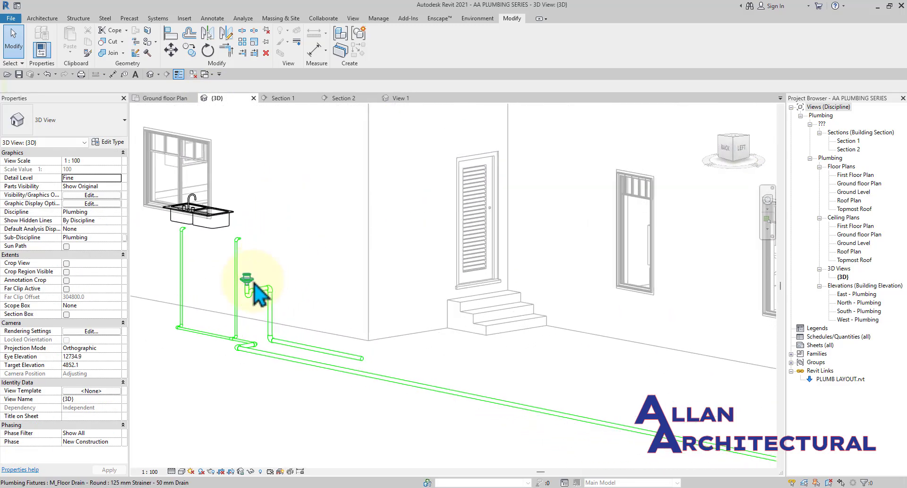
pyautogui.scroll(2, 257, 293)
pyautogui.scroll(-4, 429, 286)
pyautogui.keyDown('shift'); pyautogui.moveTo(425, 289); pyautogui.dragTo(288, 281, button='middle'); pyautogui.keyUp('shift')
pyautogui.scroll(2, 528, 249)
# On the Ground floor plan, drag Section 1 across the kitchenette floor drain.
pyautogui.click(167, 98)
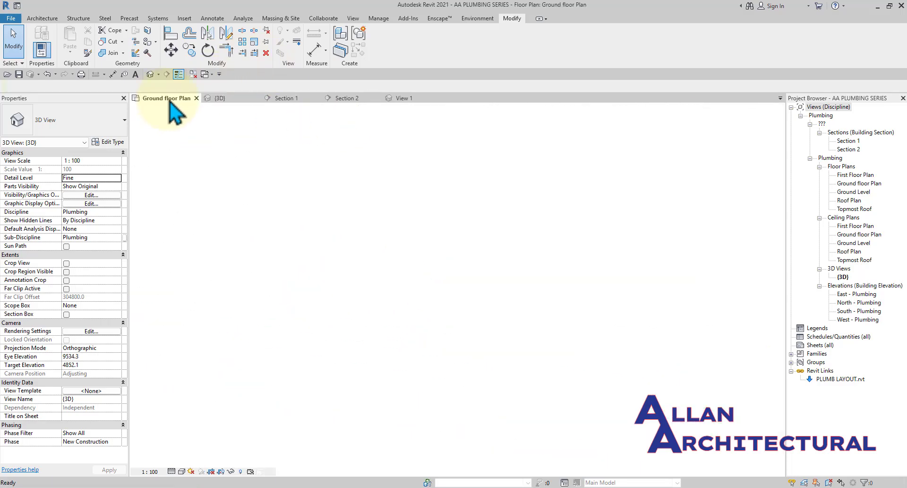
pyautogui.scroll(-3, 390, 232)
pyautogui.scroll(-3, 387, 225)
pyautogui.scroll(5, 304, 260)
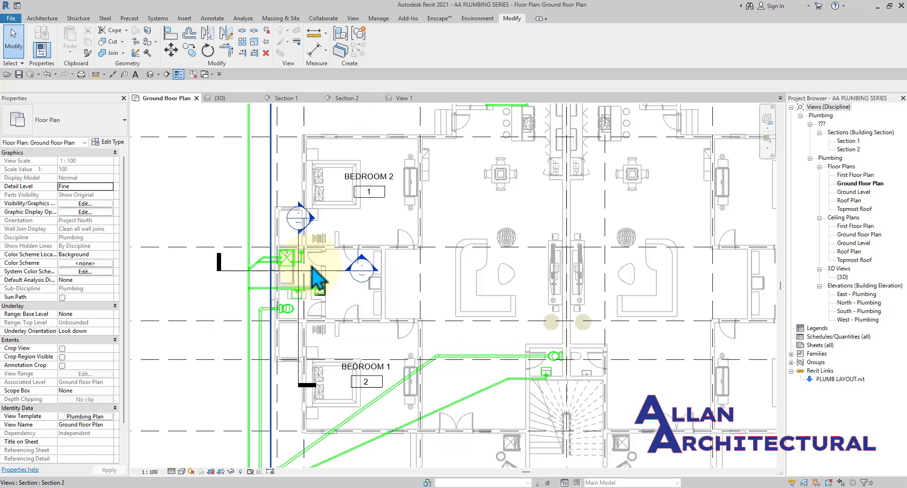
pyautogui.click(307, 272)
pyautogui.moveTo(308, 272); pyautogui.dragTo(274, 333, button='middle')
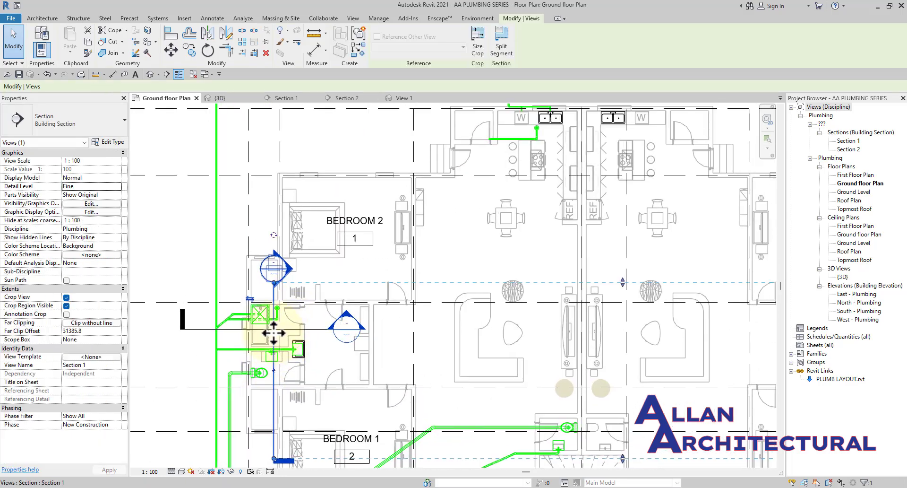
pyautogui.moveTo(275, 334); pyautogui.dragTo(528, 132)
pyautogui.scroll(5, 535, 126)
pyautogui.scroll(-4, 366, 239)
pyautogui.moveTo(366, 239); pyautogui.dragTo(255, 350, button='middle')
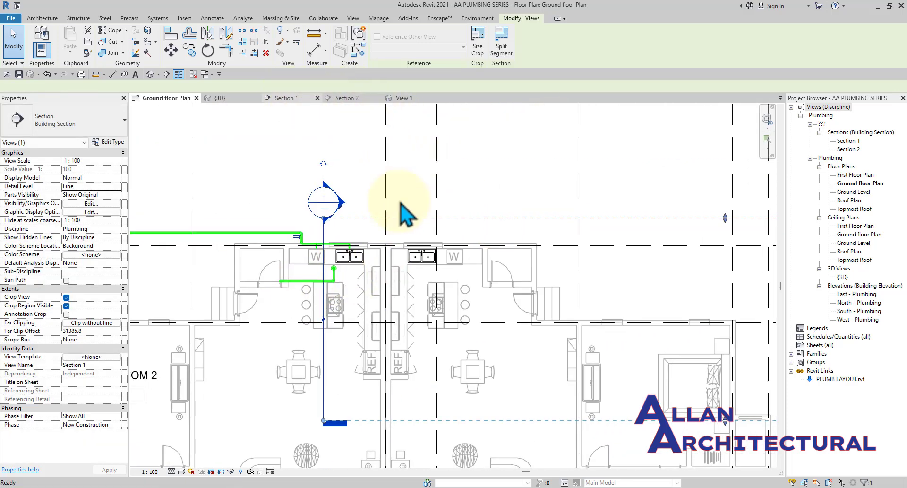
pyautogui.scroll(4, 513, 246)
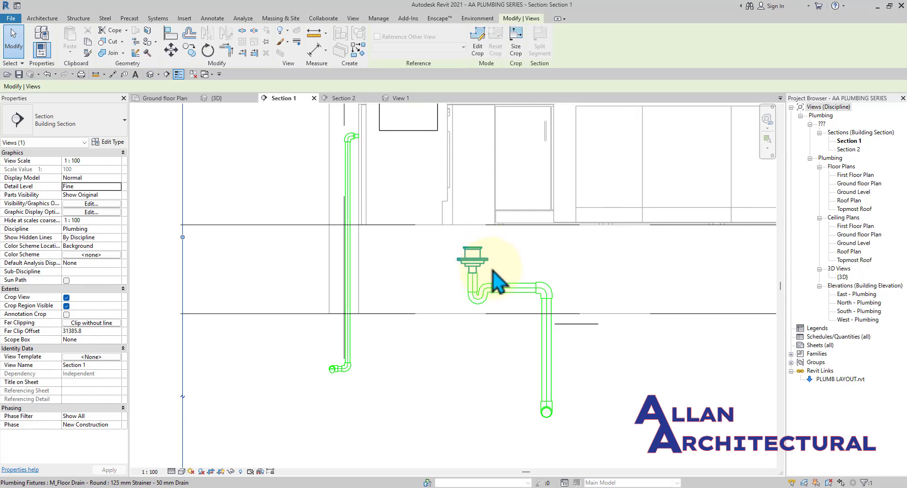
# Select the drain and its piping in the section and shift it left.
pyautogui.scroll(1, 502, 307)
pyautogui.scroll(-5, 500, 322)
pyautogui.moveTo(546, 390); pyautogui.dragTo(464, 273)
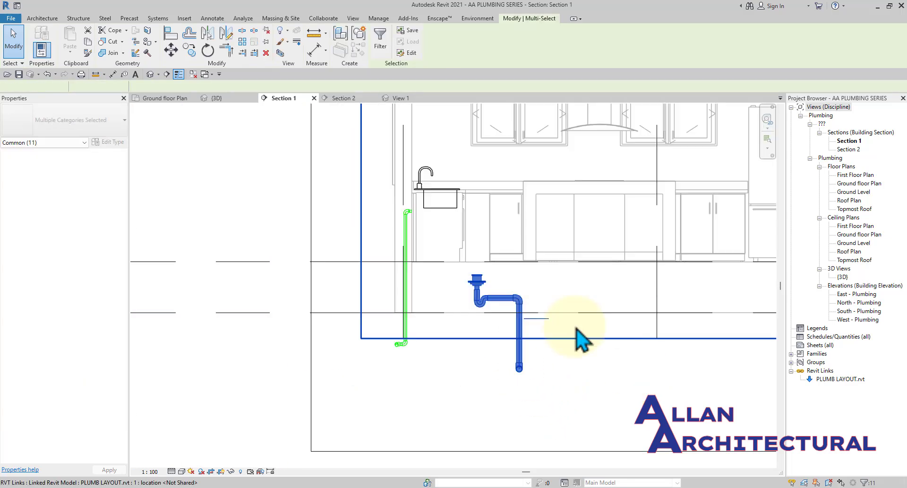
pyautogui.scroll(4, 461, 278)
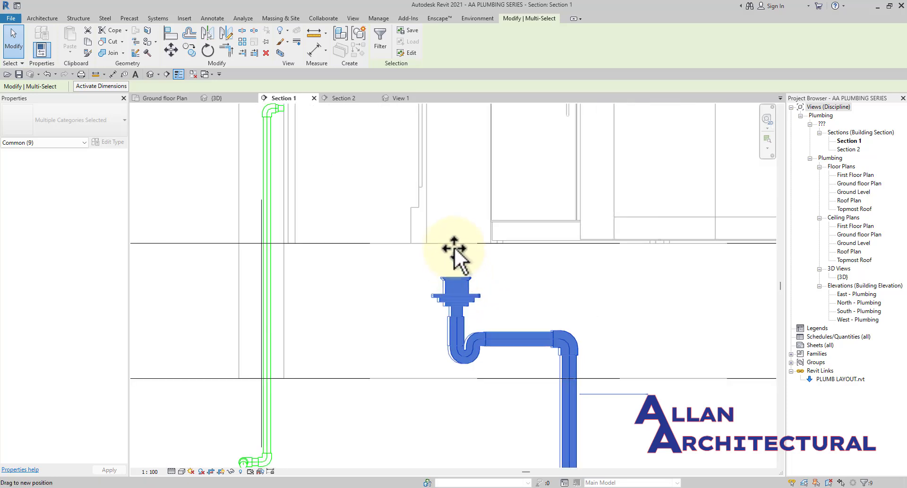
pyautogui.moveTo(441, 232); pyautogui.dragTo(385, 241)
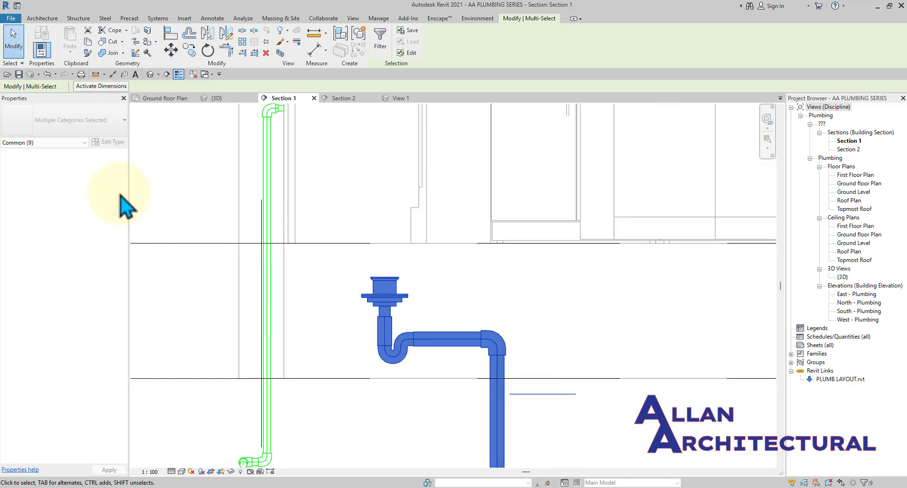
pyautogui.scroll(-5, 326, 257)
pyautogui.scroll(-4, 431, 231)
pyautogui.moveTo(431, 231); pyautogui.dragTo(388, 258, button='middle')
pyautogui.click(397, 371)
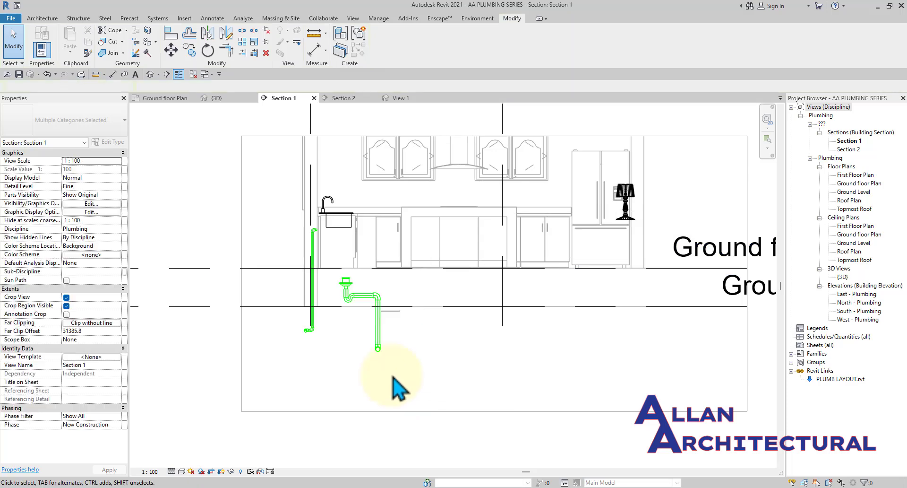
# Select the floor drain, then the pipe elbow below it.
pyautogui.scroll(3, 348, 283)
pyautogui.scroll(1, 350, 290)
pyautogui.click(343, 286)
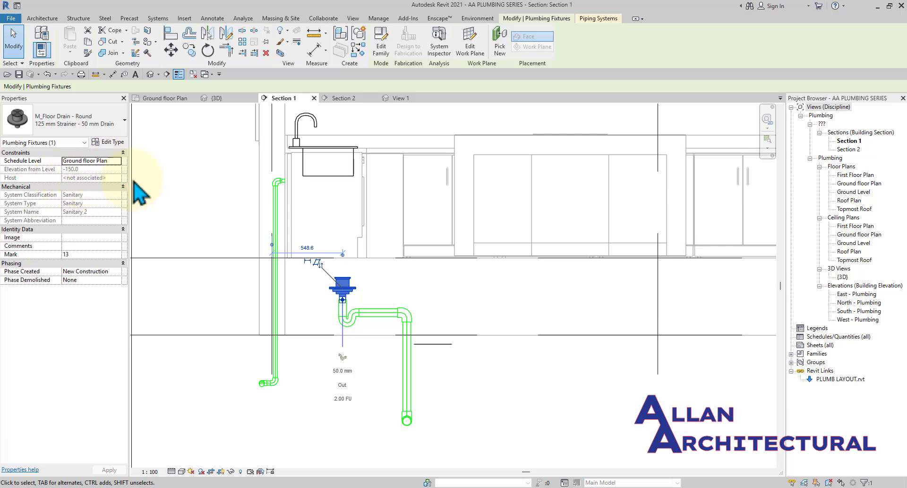
pyautogui.click(360, 292)
pyautogui.scroll(1, 360, 293)
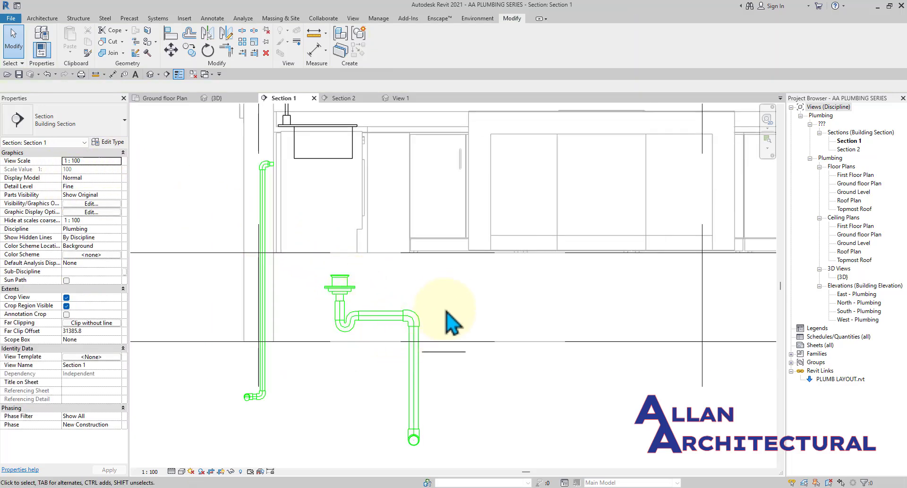
pyautogui.moveTo(444, 303); pyautogui.dragTo(392, 326)
pyautogui.scroll(1, 399, 299)
# Check the floor drain's Schedule Level, keeping it on Ground floor Plan.
pyautogui.click(340, 284)
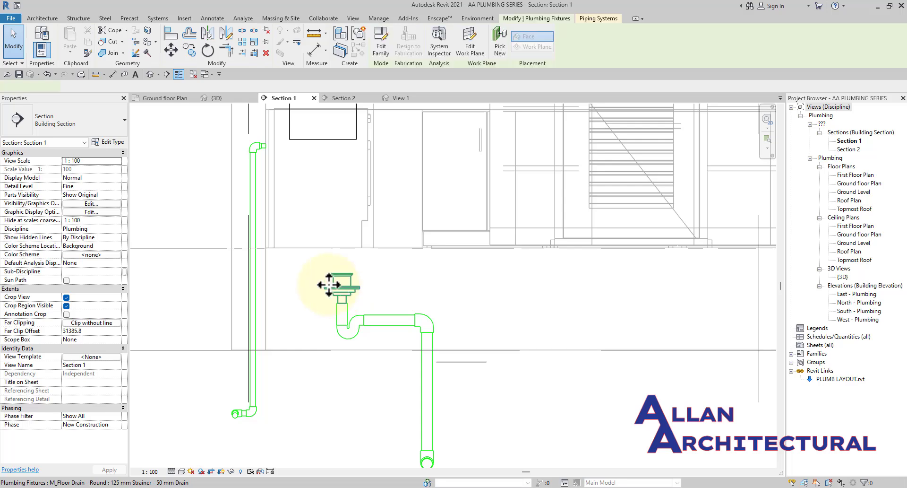
pyautogui.click(118, 161)
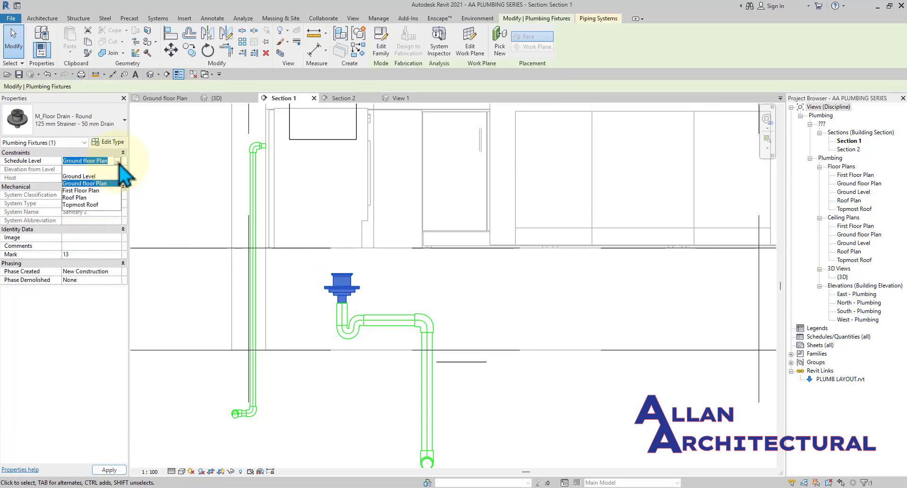
pyautogui.click(100, 185)
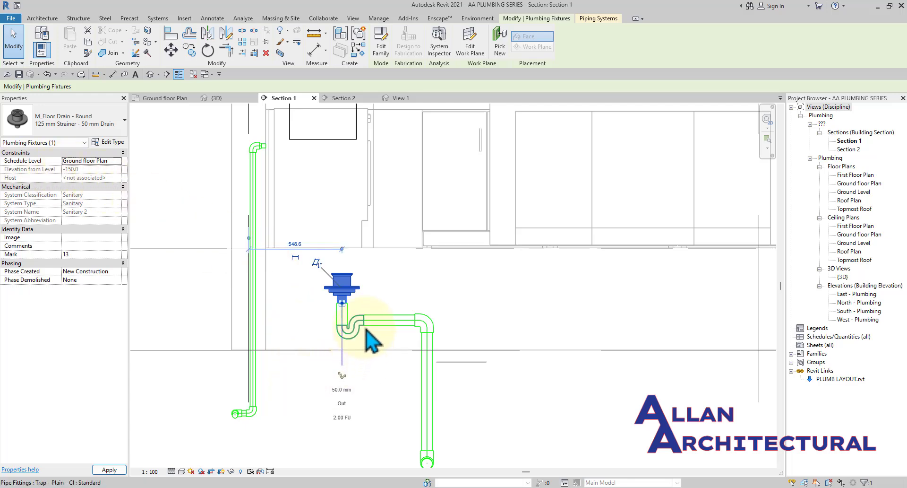
pyautogui.scroll(-3, 366, 331)
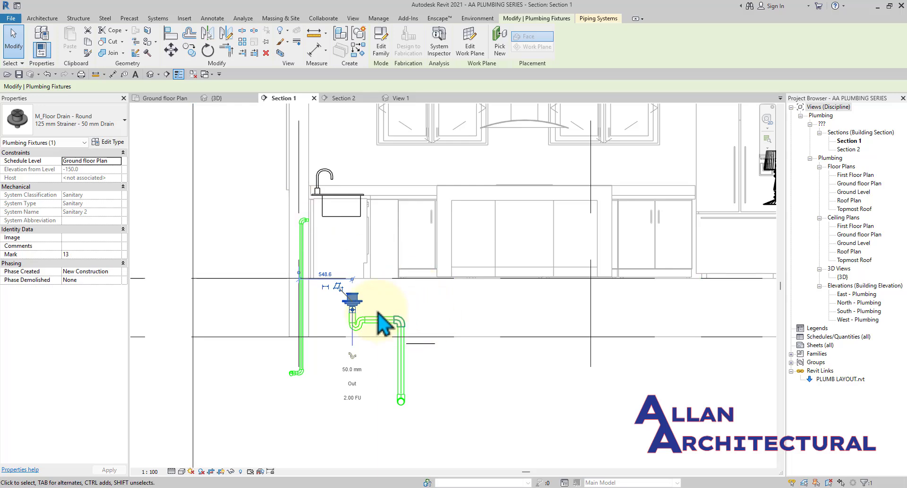
pyautogui.scroll(2, 354, 297)
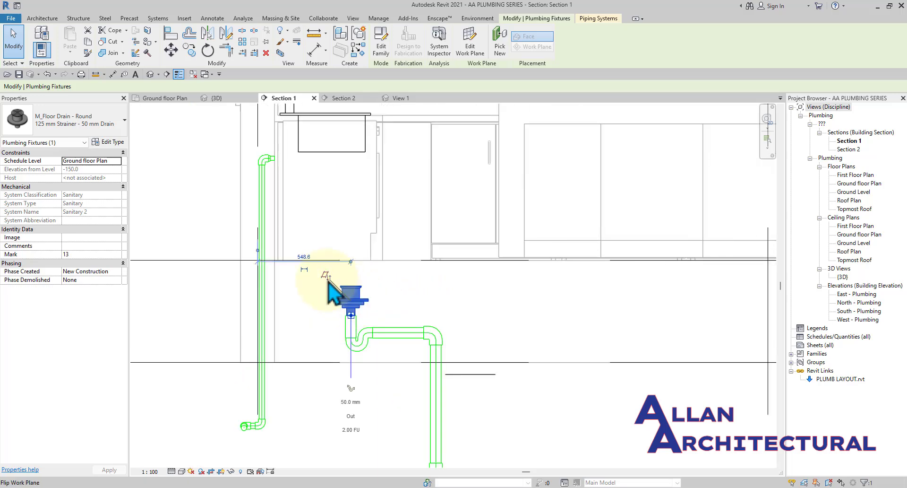
# Attempt to flip the floor drain, cancel the error, and delete the drain.
pyautogui.click(330, 280)
pyautogui.click(886, 476)
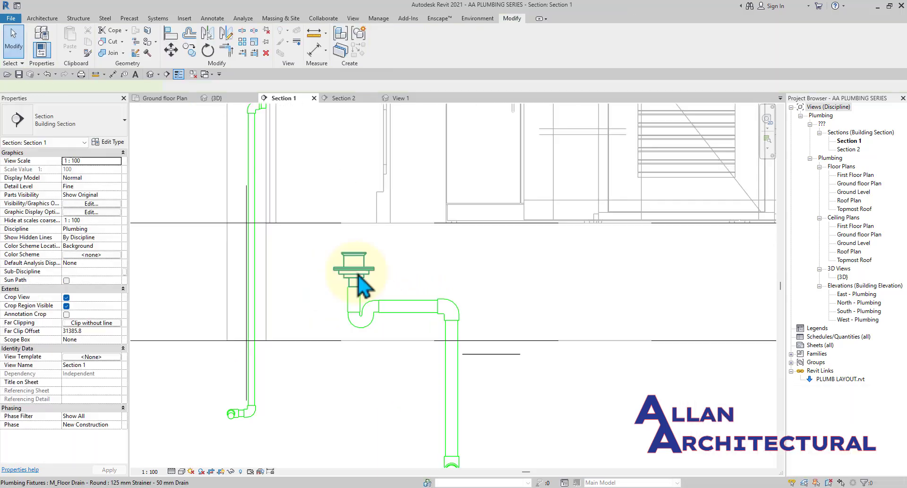
pyautogui.click(355, 268)
pyautogui.press('Delete')
pyautogui.scroll(-1, 364, 283)
# Start placing another drain like the bathroom floor drain with Create Similar (CS).
pyautogui.click(165, 98)
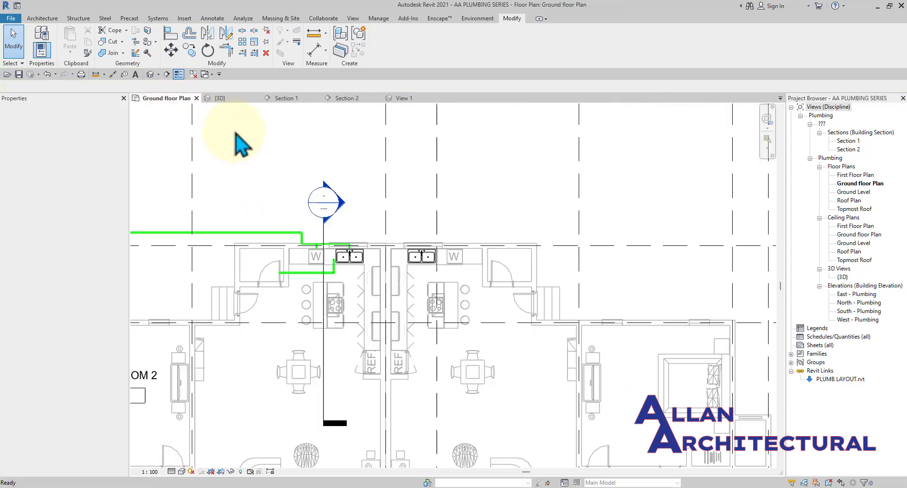
pyautogui.scroll(-4, 297, 254)
pyautogui.scroll(8, 268, 322)
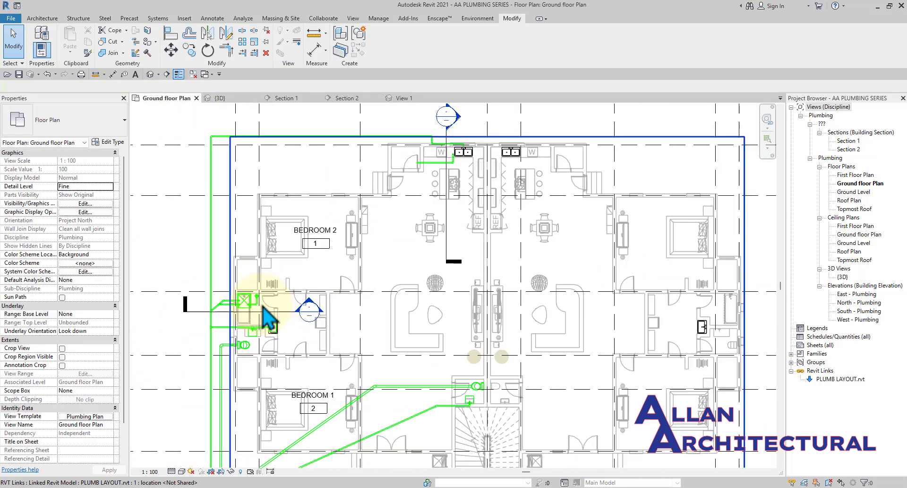
pyautogui.click(249, 289)
pyautogui.press('c')
pyautogui.press('s')
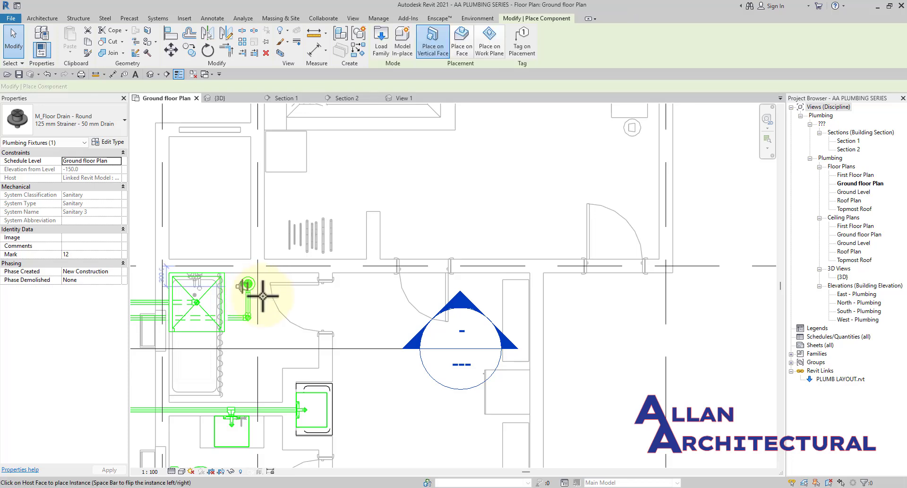
pyautogui.scroll(-3, 279, 291)
pyautogui.moveTo(372, 226); pyautogui.dragTo(339, 359, button='middle')
# Using Place on Face, place the new floor drain beside the sink's pipe corner.
pyautogui.click(463, 42)
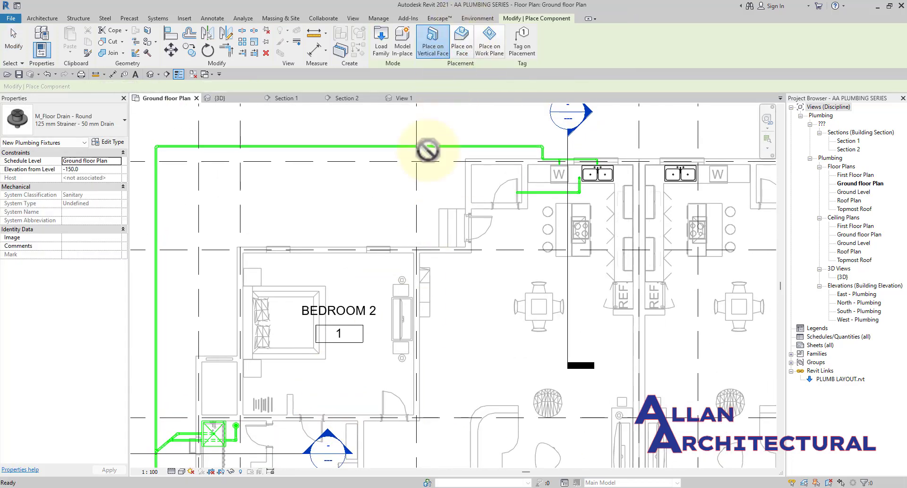
pyautogui.scroll(3, 411, 222)
pyautogui.scroll(-1, 412, 224)
pyautogui.moveTo(573, 233); pyautogui.dragTo(435, 279, button='middle')
pyautogui.scroll(-3, 614, 184)
pyautogui.scroll(5, 470, 207)
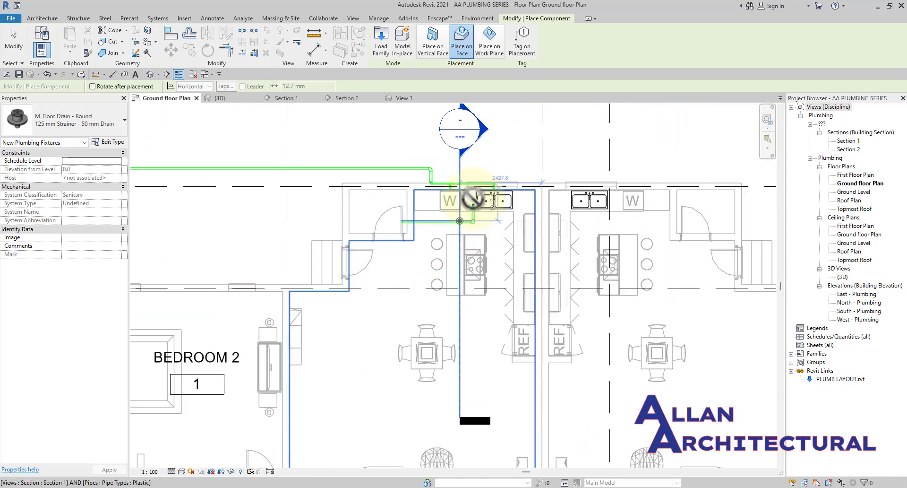
pyautogui.scroll(-2, 471, 245)
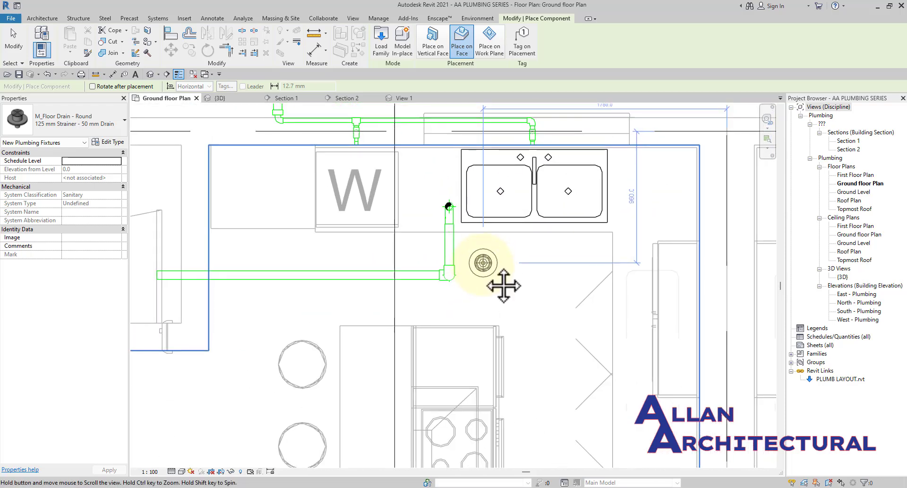
pyautogui.moveTo(391, 277); pyautogui.dragTo(478, 253, button='middle')
pyautogui.scroll(4, 475, 253)
pyautogui.scroll(1, 473, 250)
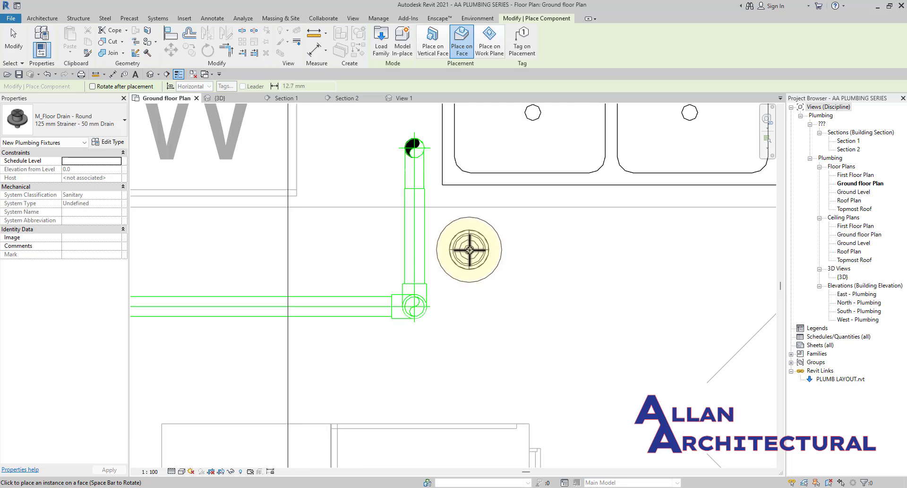
pyautogui.click(471, 248)
pyautogui.scroll(-2, 471, 250)
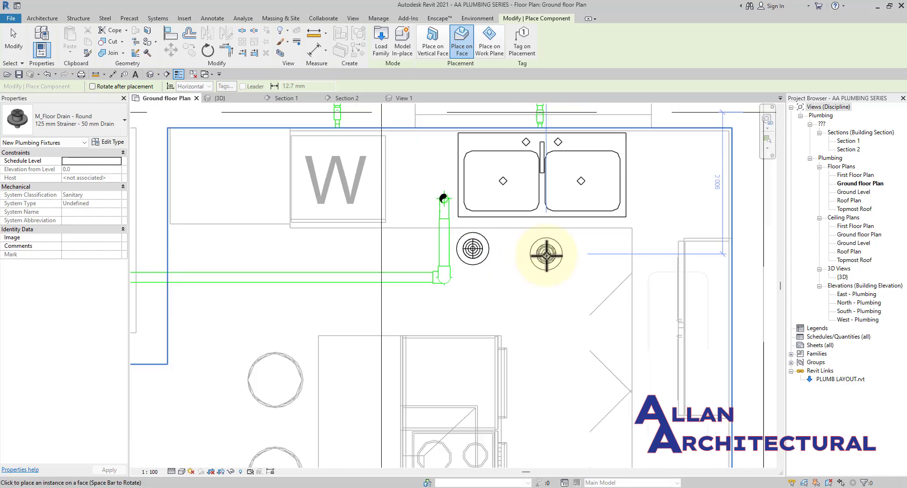
pyautogui.press('Escape')
pyautogui.press('Escape')
# Delete the old pipe run by the kitchen sink.
pyautogui.scroll(2, 486, 264)
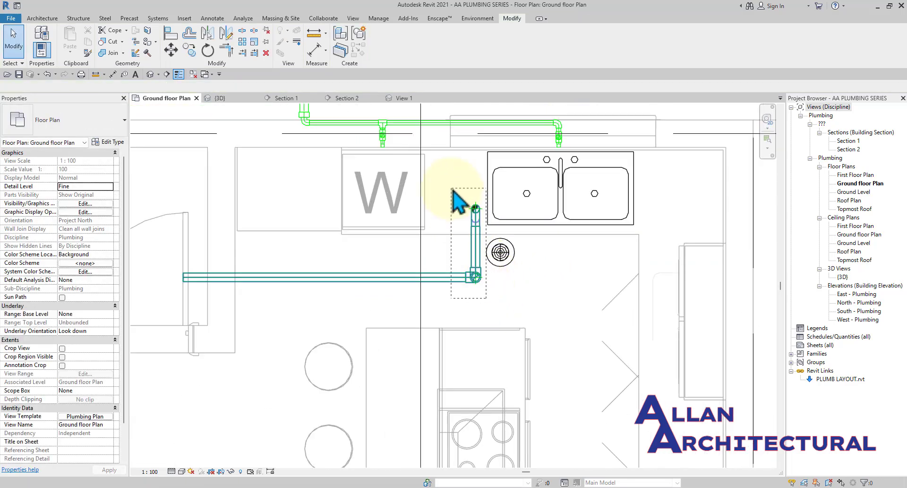
pyautogui.moveTo(452, 189); pyautogui.dragTo(452, 188)
pyautogui.scroll(-2, 465, 238)
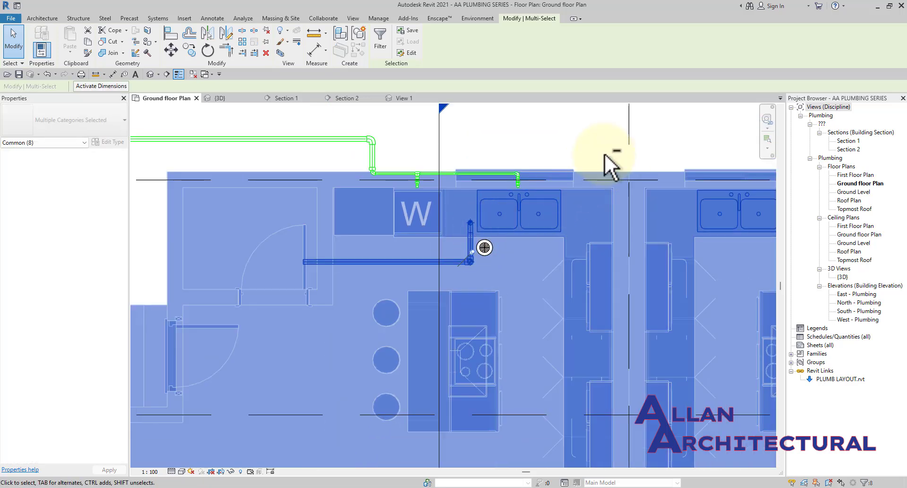
pyautogui.click(359, 259)
pyautogui.scroll(1, 406, 260)
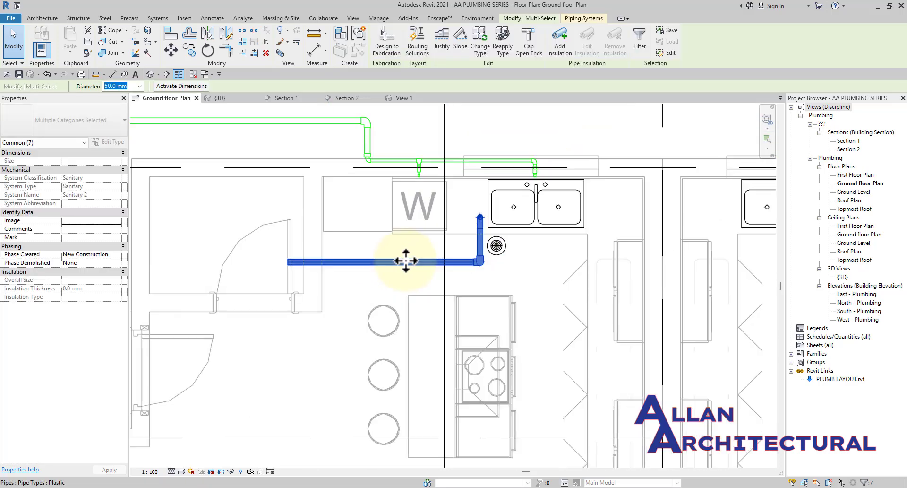
pyautogui.press('Delete')
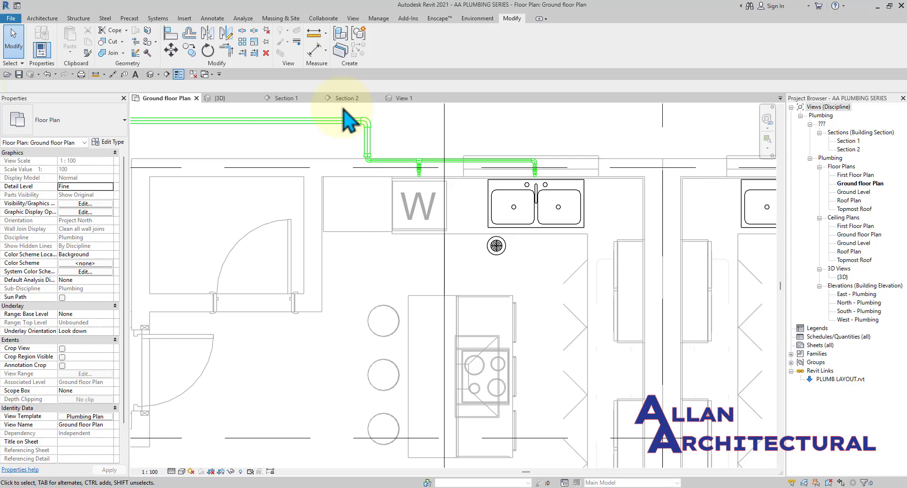
pyautogui.click(288, 98)
# Draw a vertical pipe down from the new floor drain's outlet and set it to Slope Down.
pyautogui.scroll(3, 395, 248)
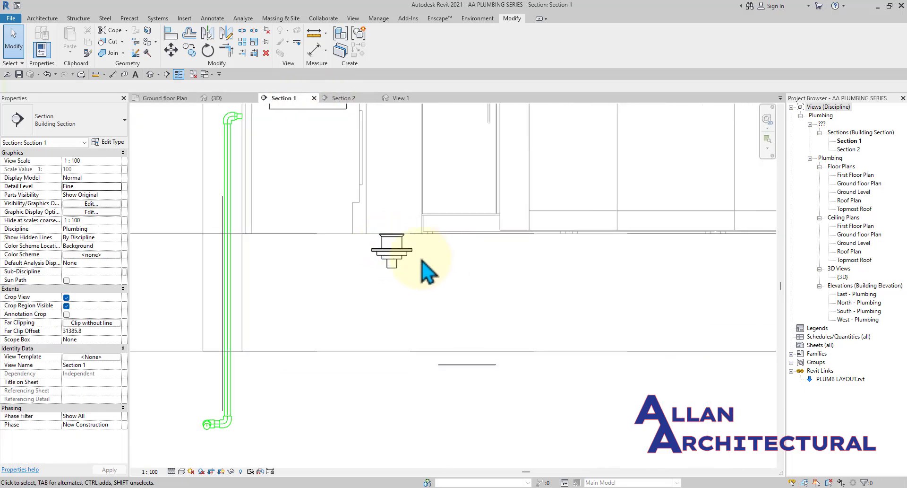
pyautogui.scroll(-3, 415, 268)
pyautogui.scroll(2, 411, 269)
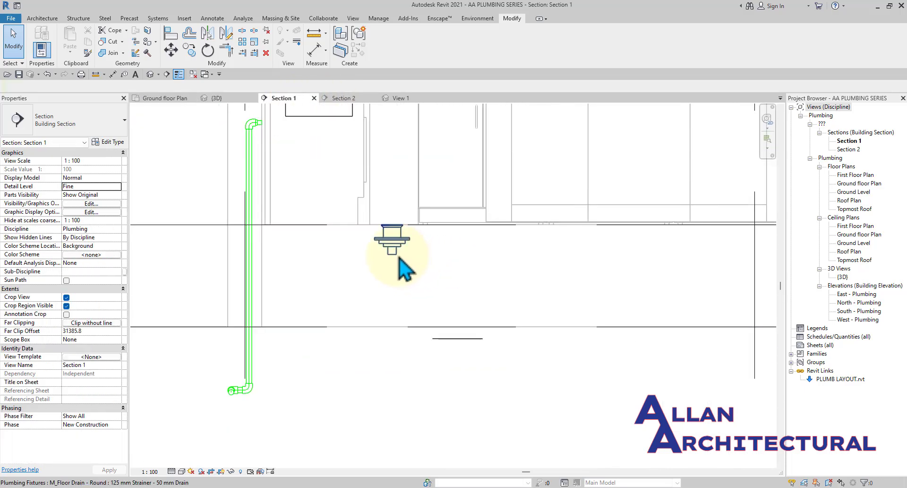
pyautogui.click(397, 247)
pyautogui.scroll(1, 398, 257)
pyautogui.moveTo(401, 259); pyautogui.dragTo(348, 256, button='middle')
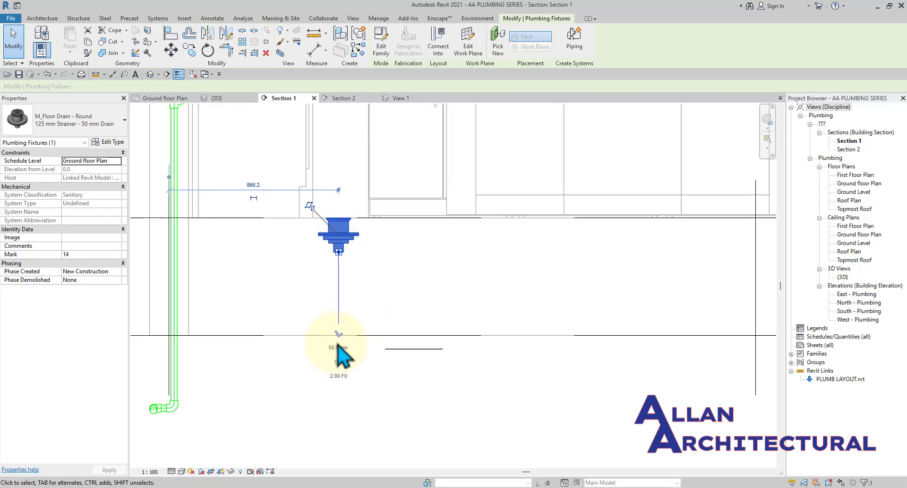
pyautogui.click(338, 334)
pyautogui.scroll(1, 334, 302)
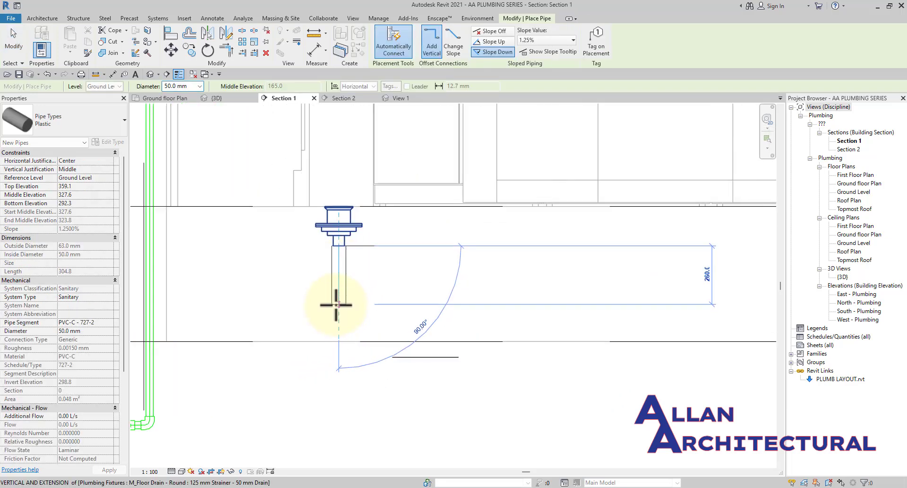
pyautogui.click(330, 293)
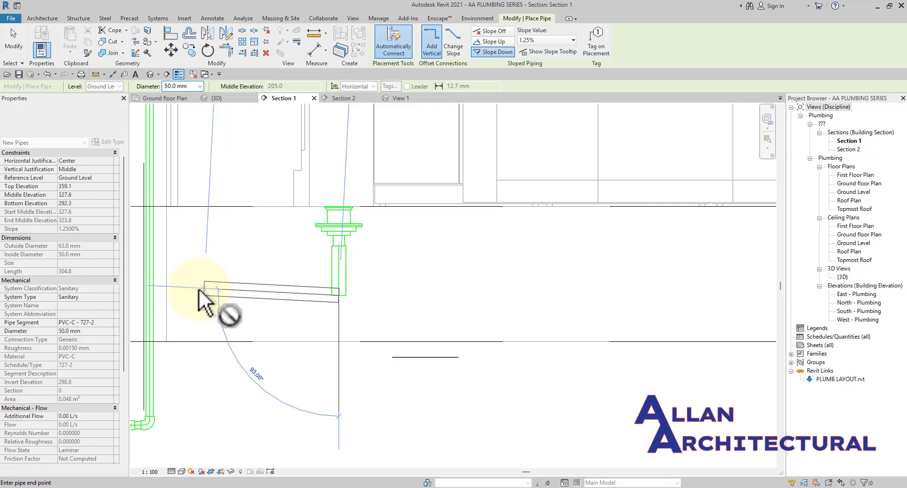
pyautogui.moveTo(211, 295); pyautogui.dragTo(413, 280, button='middle')
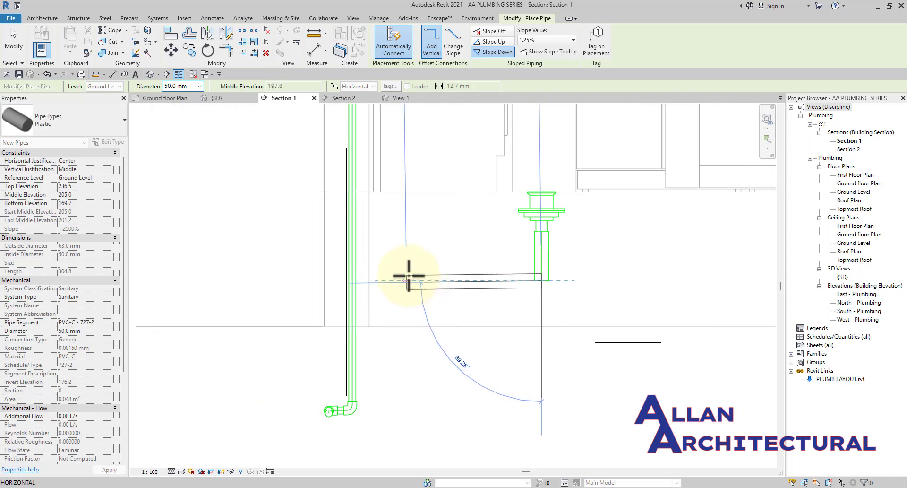
pyautogui.scroll(1, 411, 277)
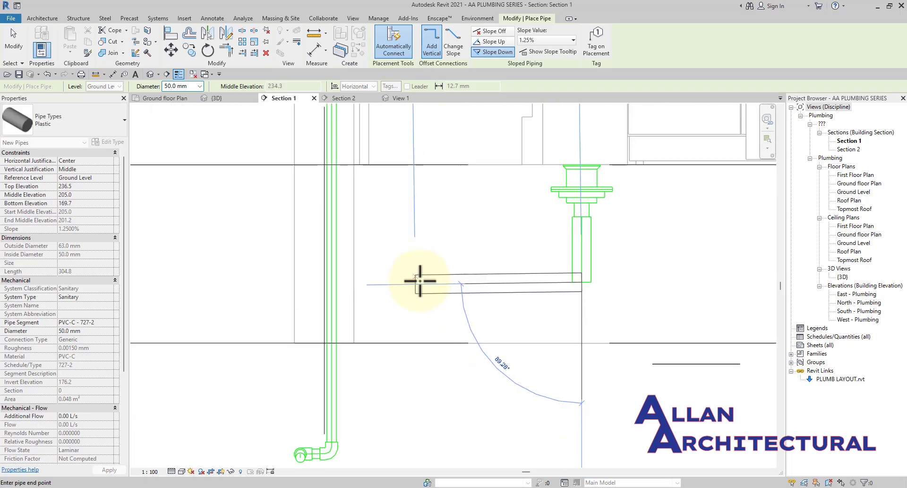
pyautogui.scroll(1, 416, 280)
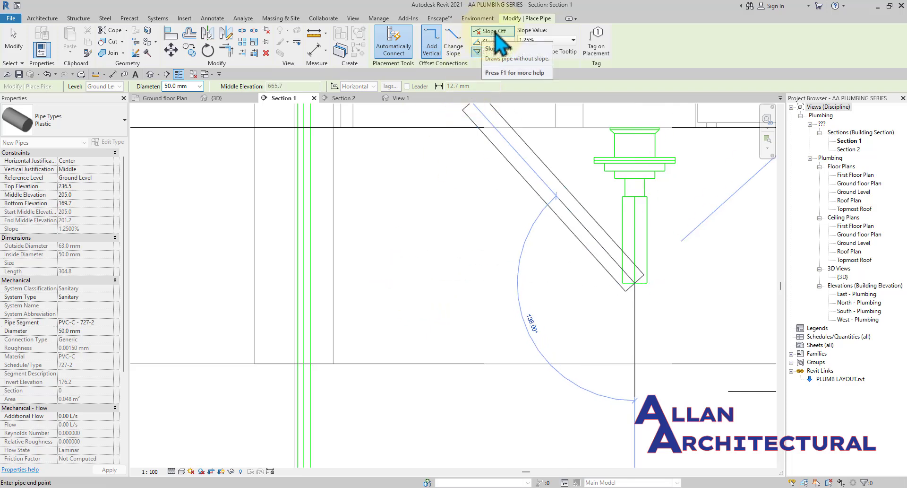
pyautogui.click(496, 52)
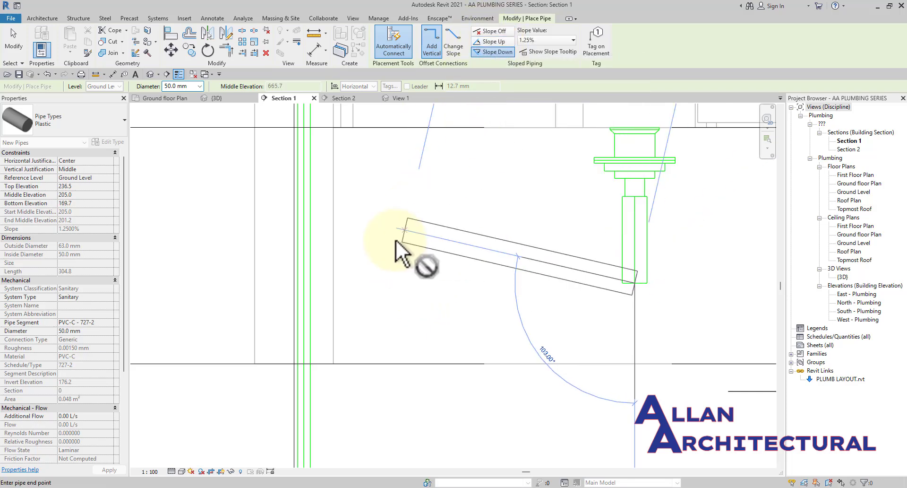
pyautogui.scroll(-5, 397, 236)
pyautogui.click(222, 99)
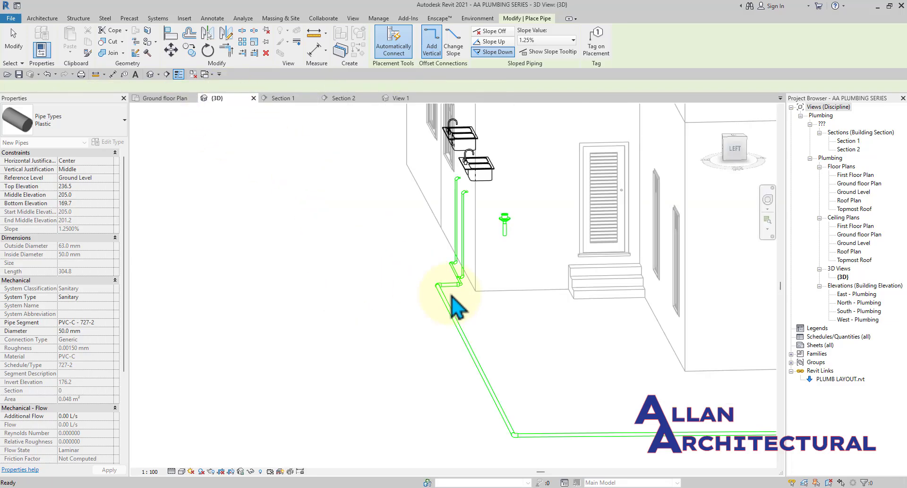
pyautogui.keyDown('shift'); pyautogui.moveTo(450, 296); pyautogui.dragTo(348, 271, button='middle'); pyautogui.keyUp('shift')
pyautogui.scroll(-2, 348, 272)
pyautogui.keyDown('shift'); pyautogui.moveTo(402, 301); pyautogui.dragTo(621, 388, button='middle'); pyautogui.keyUp('shift')
pyautogui.press('Escape')
pyautogui.press('Escape')
pyautogui.scroll(5, 589, 338)
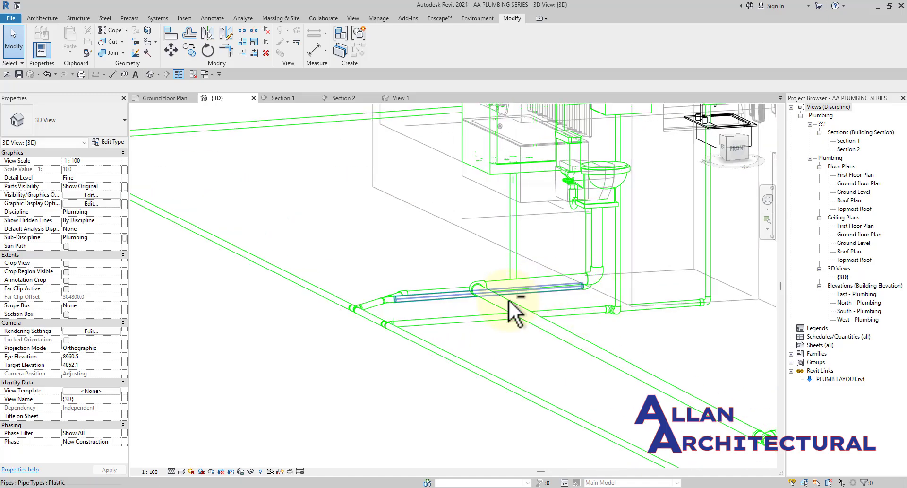
pyautogui.keyDown('shift'); pyautogui.moveTo(510, 304); pyautogui.dragTo(658, 317, button='middle'); pyautogui.keyUp('shift')
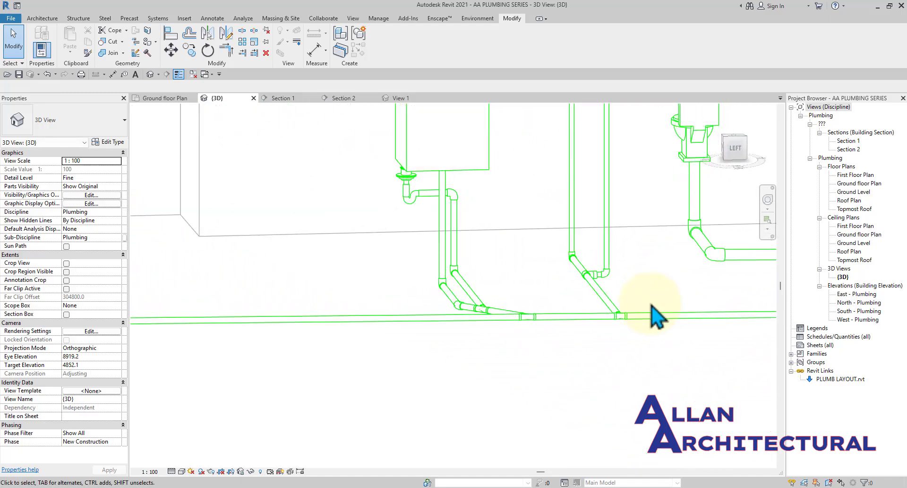
pyautogui.scroll(-4, 427, 293)
pyautogui.keyDown('shift'); pyautogui.moveTo(427, 293); pyautogui.dragTo(597, 253, button='middle'); pyautogui.keyUp('shift')
pyautogui.click(291, 98)
# With PI, run a pipe from the tailpiece's lower end left, then drop it below the floor line.
pyautogui.scroll(-2, 425, 270)
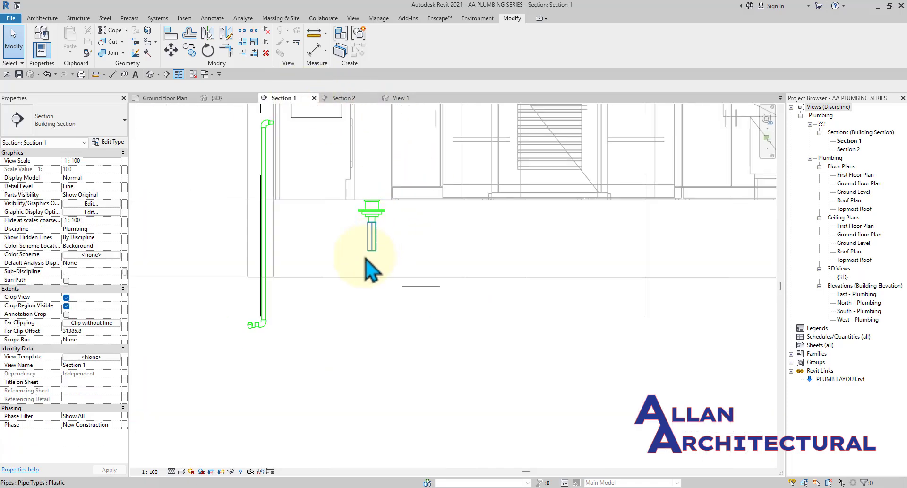
pyautogui.click(375, 243)
pyautogui.press('p')
pyautogui.press('i')
pyautogui.scroll(2, 373, 246)
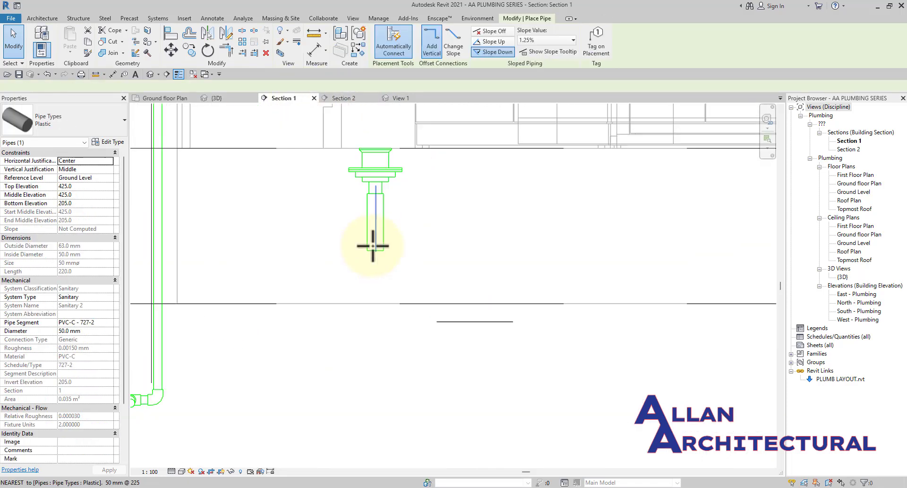
pyautogui.click(376, 251)
pyautogui.scroll(-3, 506, 253)
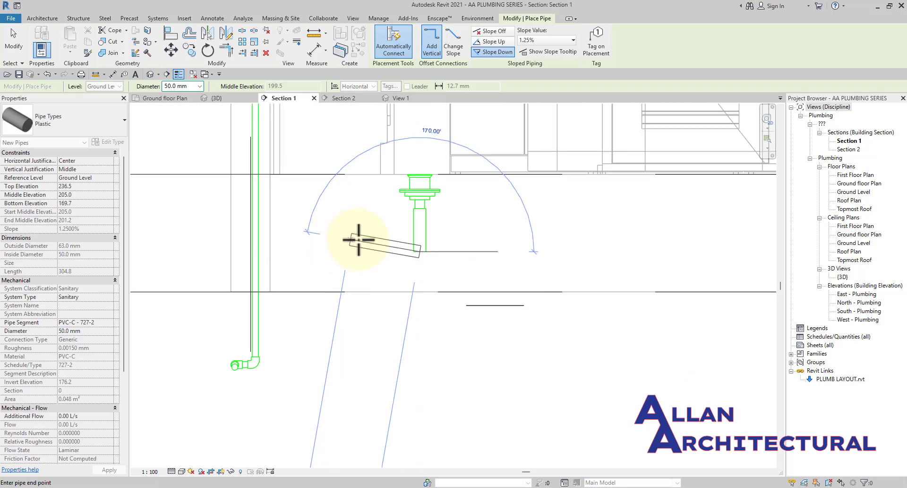
pyautogui.scroll(2, 351, 242)
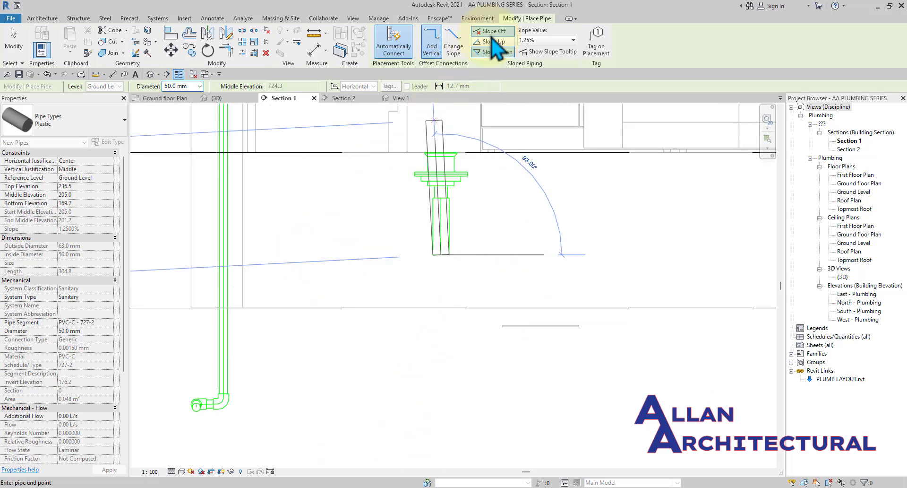
pyautogui.click(306, 251)
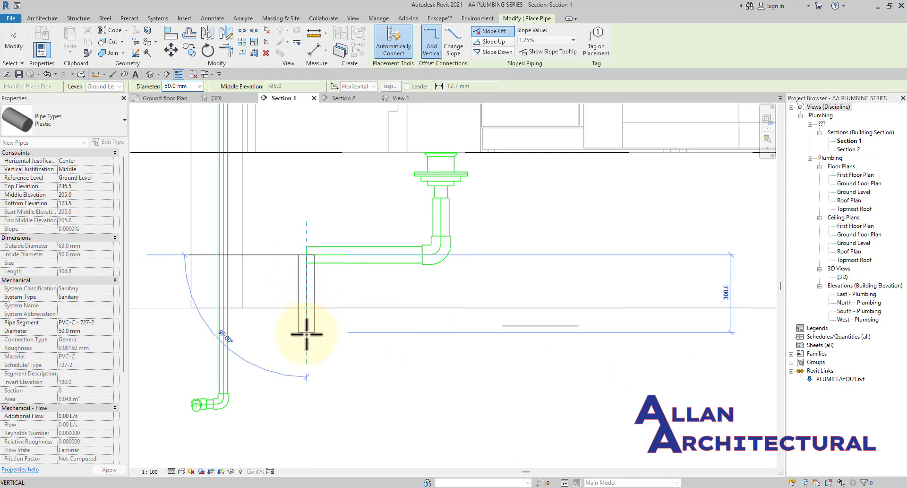
pyautogui.scroll(-2, 307, 334)
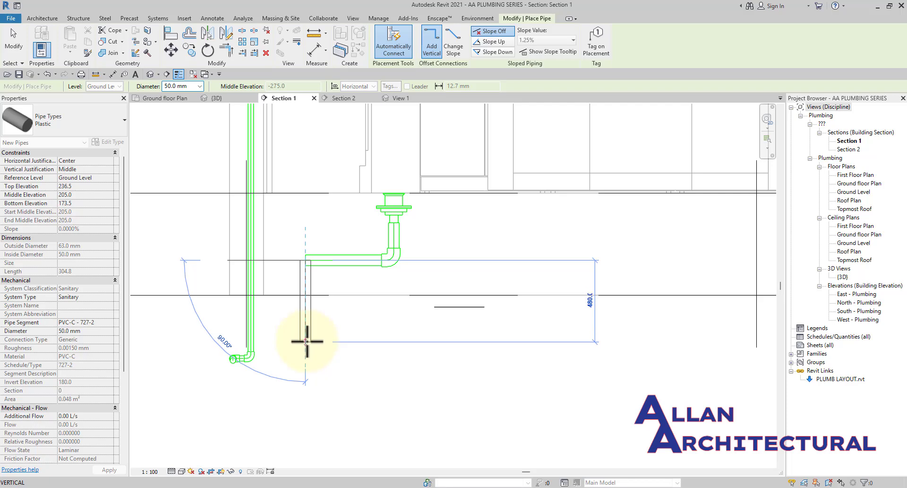
pyautogui.scroll(1, 307, 363)
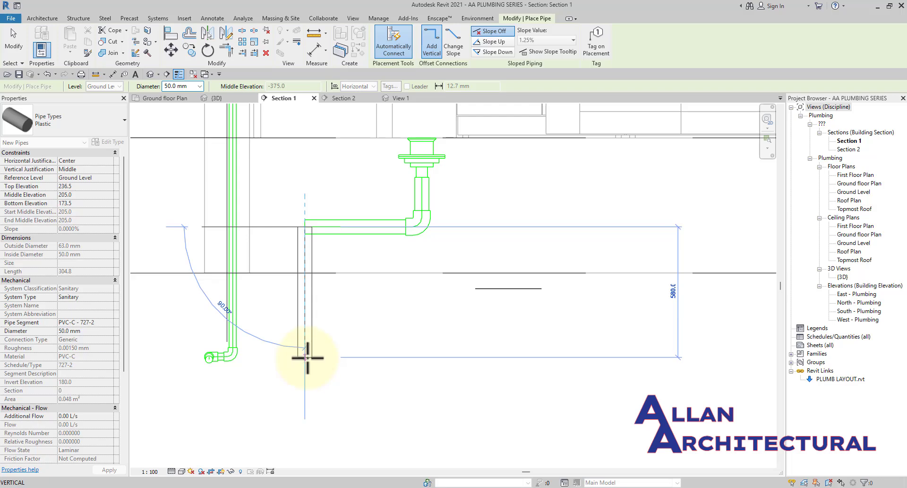
pyautogui.click(307, 357)
pyautogui.press('Escape')
pyautogui.press('Escape')
pyautogui.scroll(-3, 392, 242)
# Swap the elbow under the tailpiece for a Trap - Plain - CI : Standard fitting.
pyautogui.scroll(3, 419, 233)
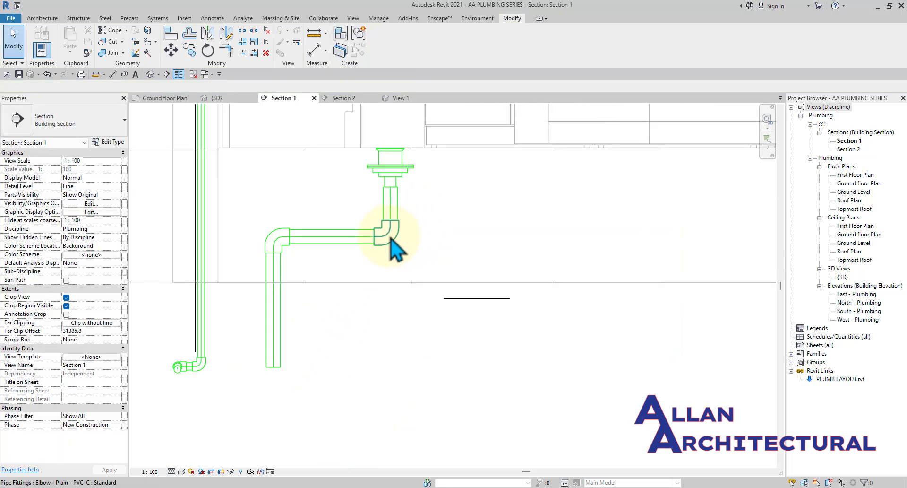
pyautogui.click(391, 242)
pyautogui.click(47, 119)
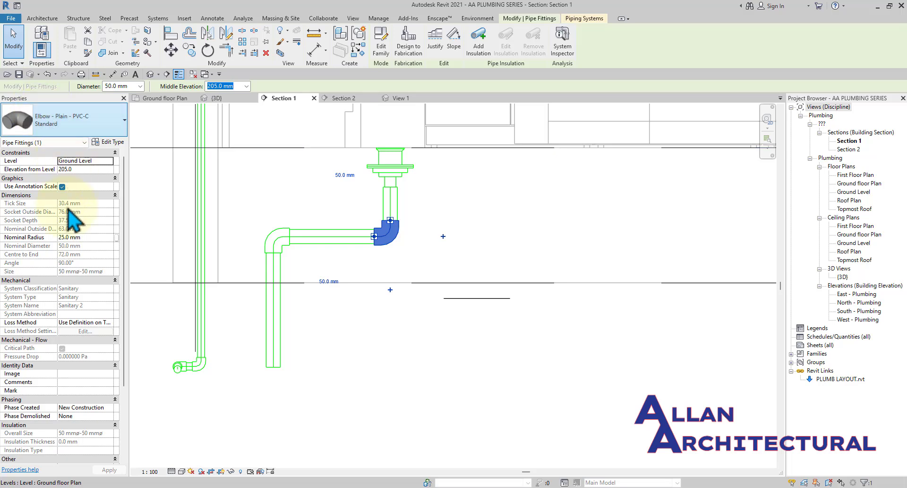
pyautogui.click(28, 365)
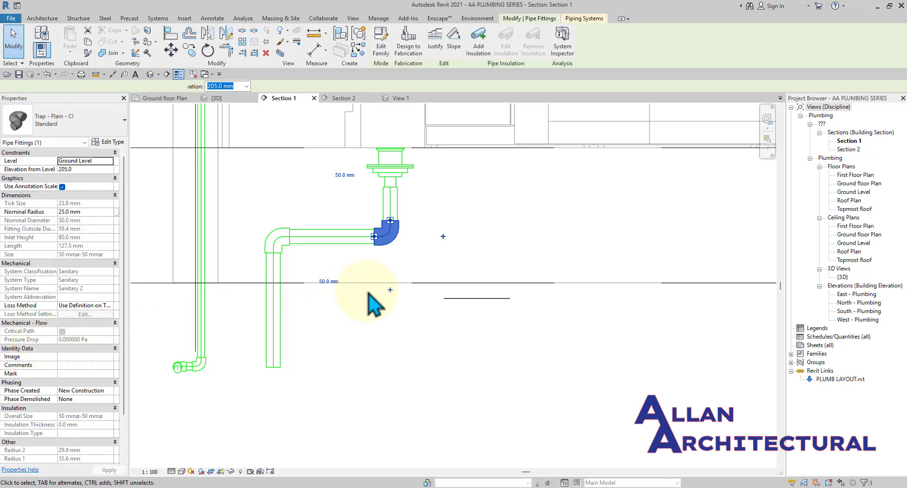
pyautogui.click(437, 248)
pyautogui.scroll(2, 395, 253)
pyautogui.scroll(-3, 435, 208)
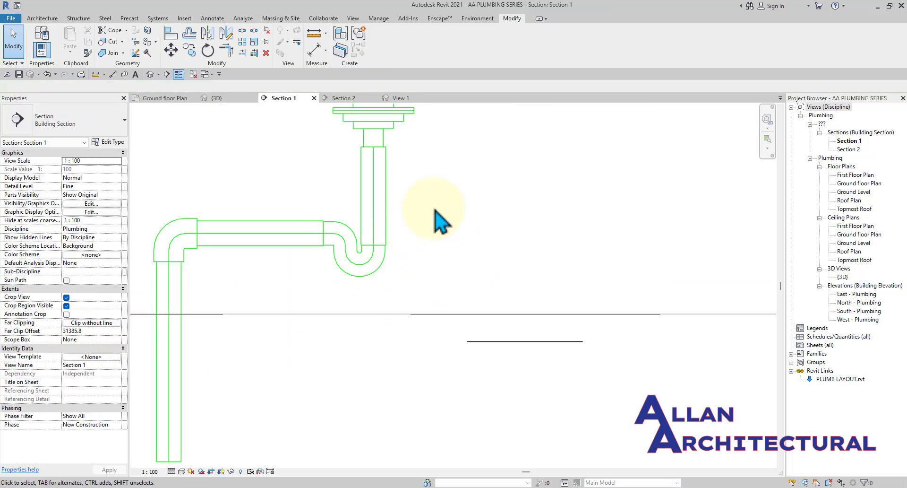
# Close the trap family's view without saving changes.
pyautogui.click(395, 98)
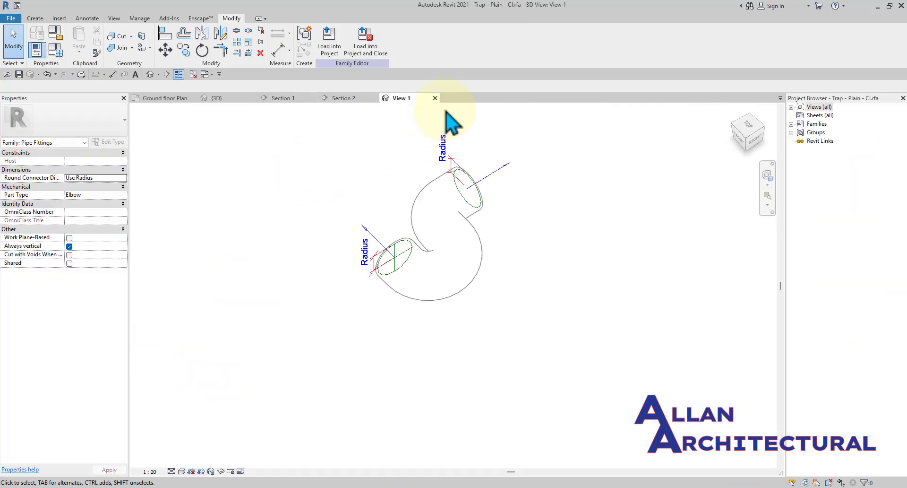
pyautogui.click(435, 97)
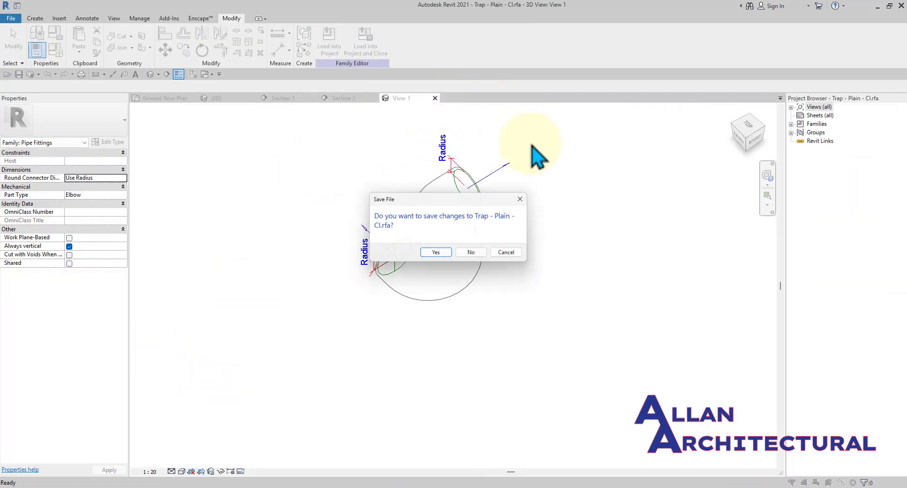
pyautogui.click(468, 257)
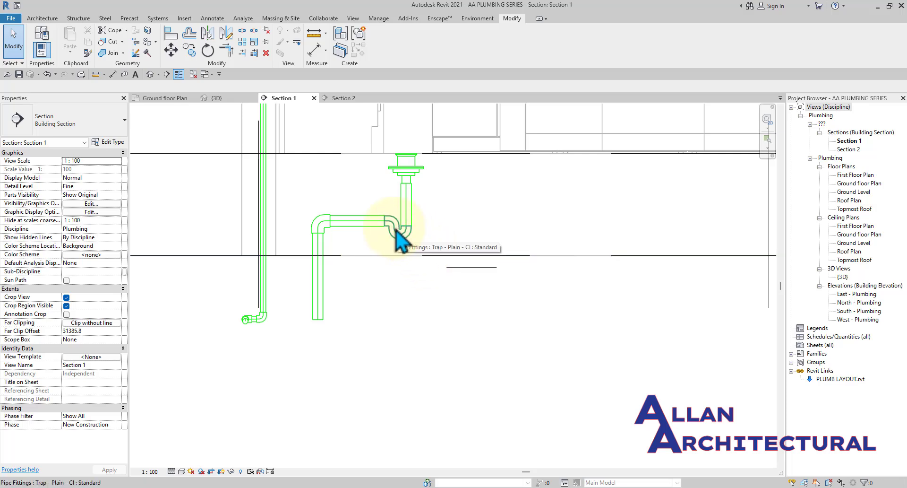
pyautogui.scroll(-3, 376, 239)
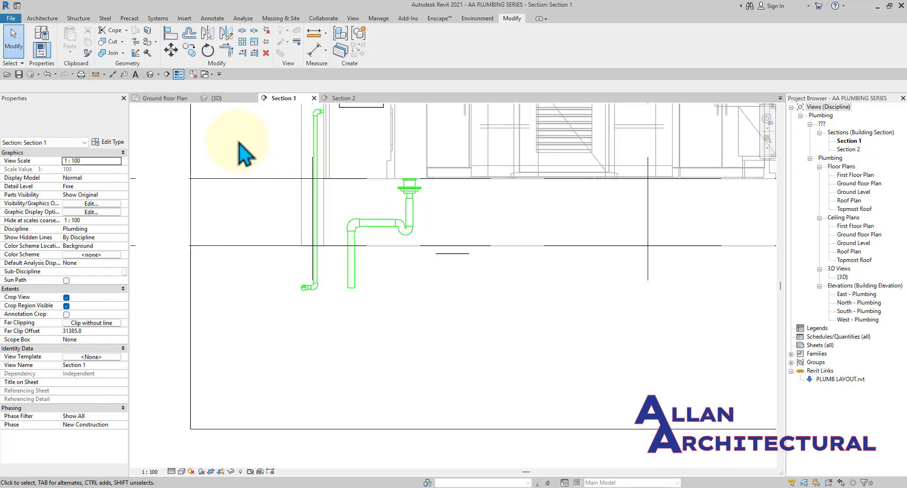
# On Ground floor Plan, set the pipe linking the two sink drains to 50 mm diameter.
pyautogui.click(217, 98)
pyautogui.scroll(-4, 406, 211)
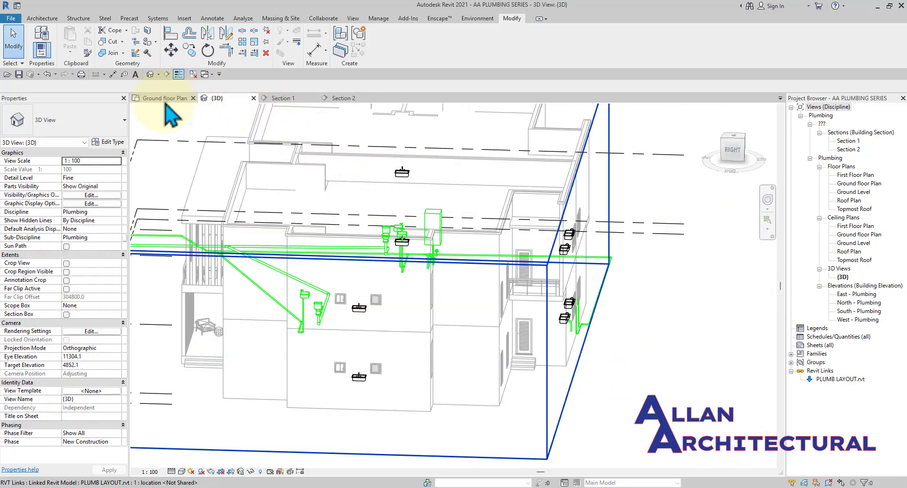
pyautogui.click(163, 98)
pyautogui.moveTo(427, 318); pyautogui.dragTo(488, 263, button='middle')
pyautogui.scroll(3, 488, 263)
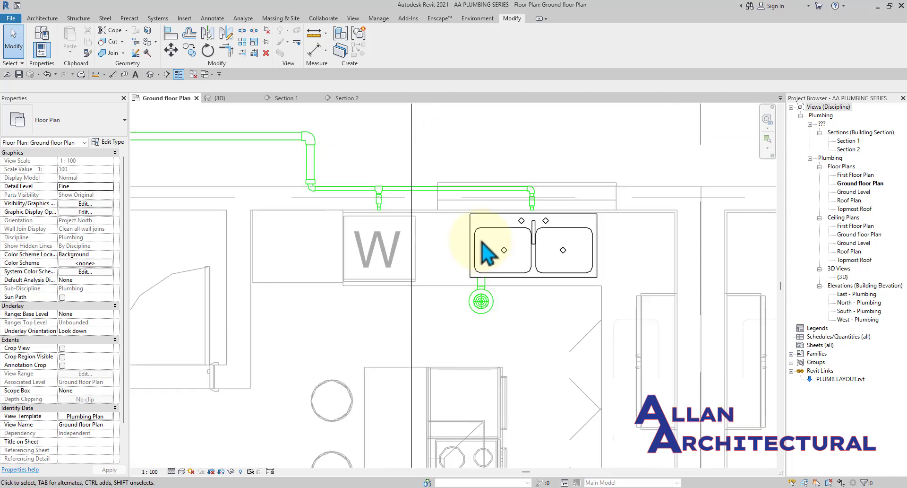
pyautogui.scroll(2, 473, 190)
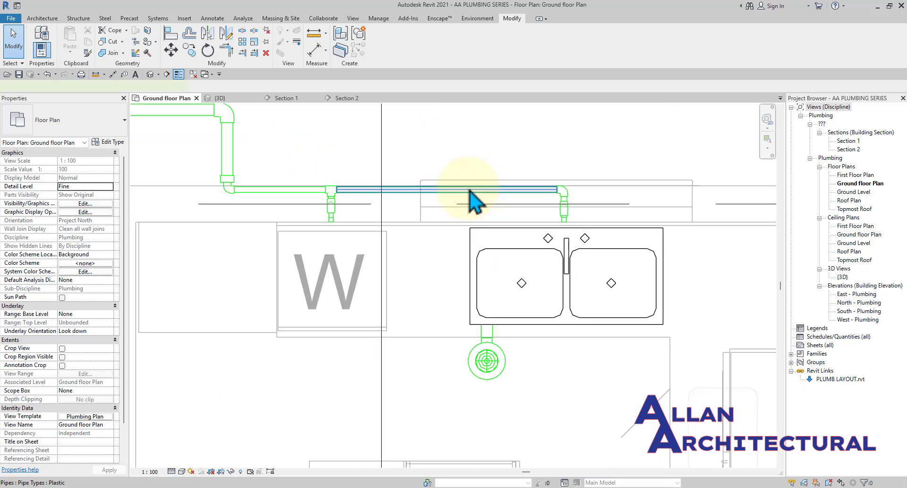
pyautogui.click(469, 190)
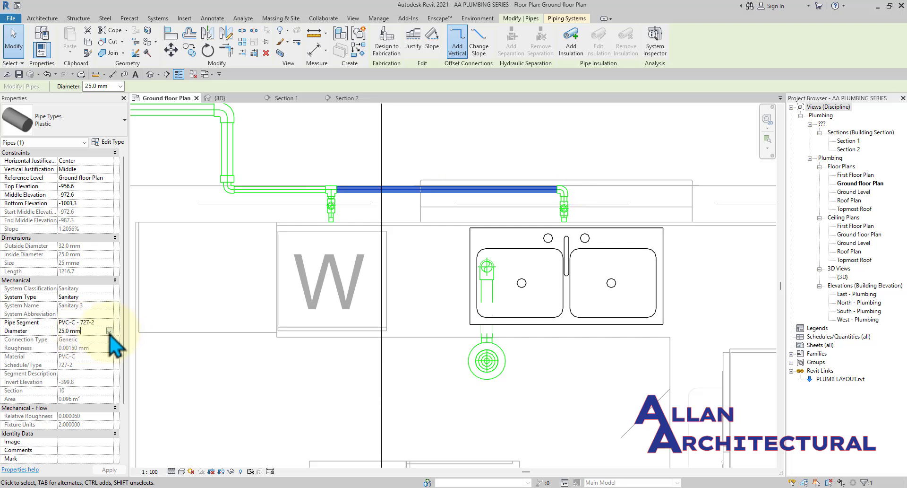
pyautogui.click(109, 331)
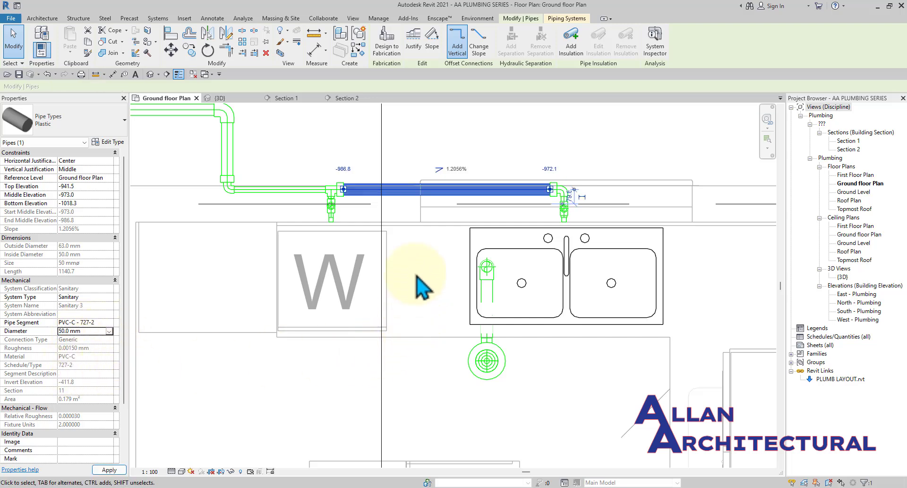
pyautogui.click(416, 133)
# Set the pipe running to the left corner to 50 mm diameter.
pyautogui.moveTo(282, 198); pyautogui.dragTo(370, 210, button='middle')
pyautogui.scroll(1, 370, 211)
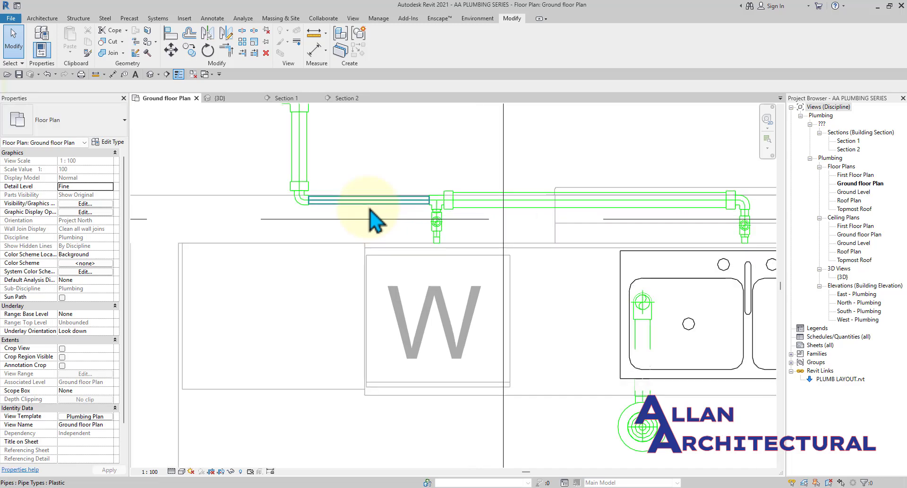
pyautogui.click(371, 207)
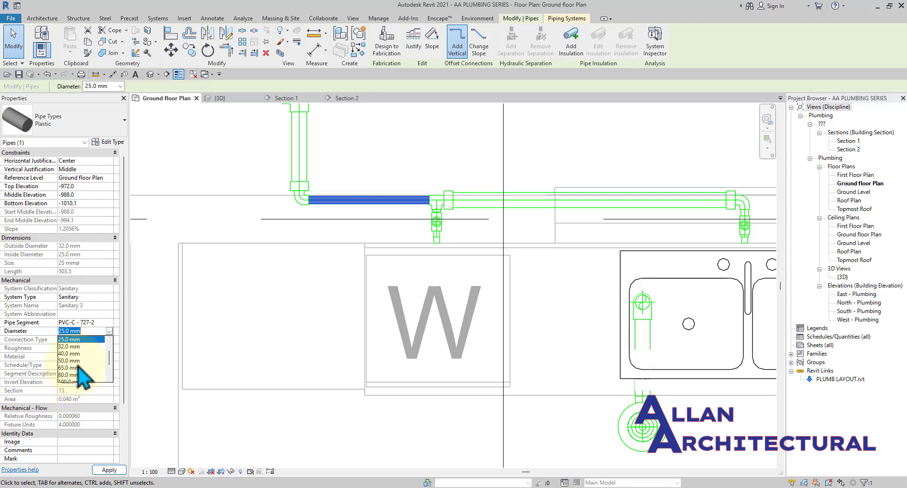
pyautogui.click(467, 135)
# Remove the 25 mm corner elbow from the drain pipe junction.
pyautogui.scroll(-3, 407, 182)
pyautogui.scroll(5, 348, 197)
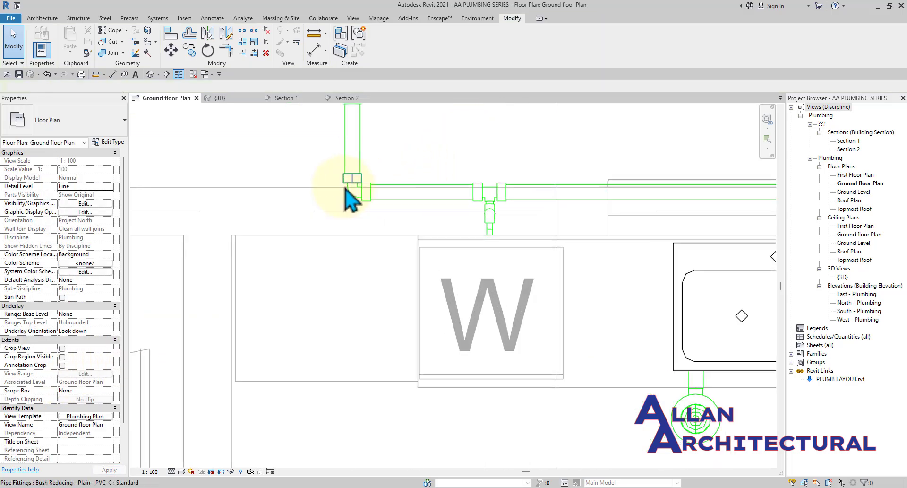
pyautogui.click(356, 202)
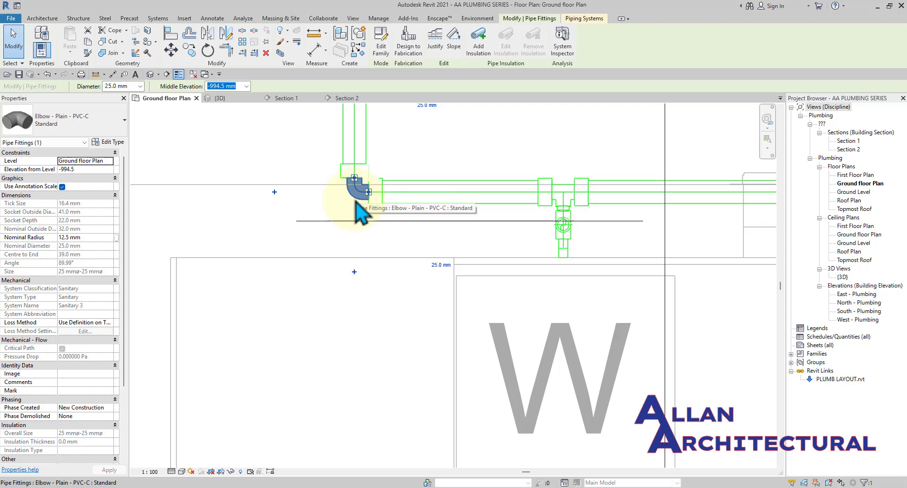
pyautogui.click(415, 169)
pyautogui.scroll(1, 359, 204)
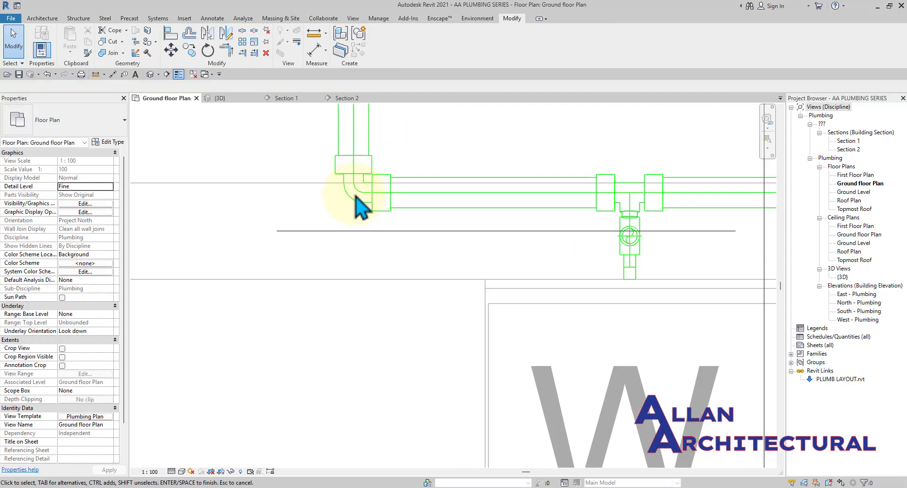
pyautogui.press('d')
pyautogui.press('e')
pyautogui.scroll(-2, 361, 194)
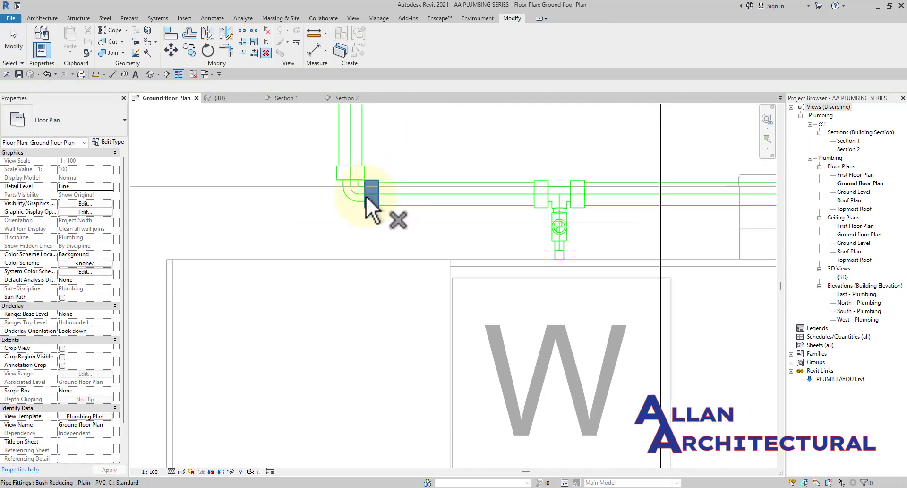
pyautogui.scroll(3, 373, 187)
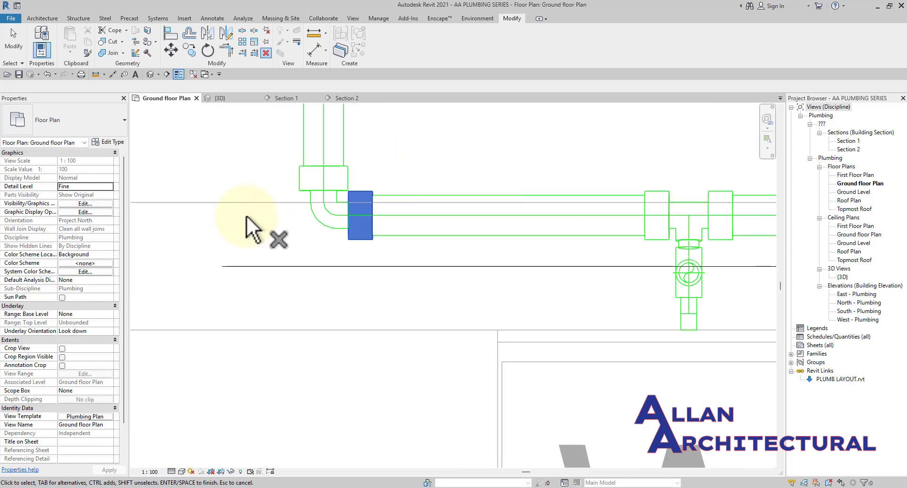
pyautogui.scroll(2, 245, 215)
pyautogui.press('Escape')
pyautogui.click(391, 231)
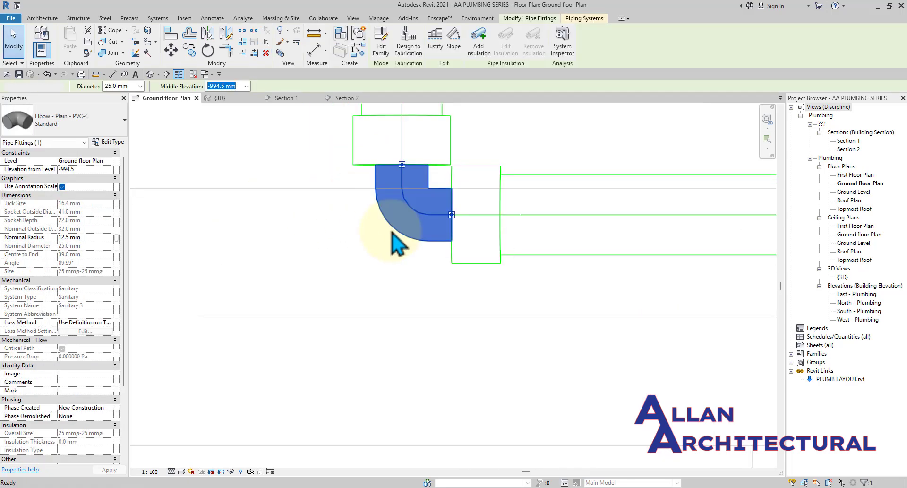
pyautogui.press('Delete')
# Delete the right-hand and upper reducing bushes, leaving the open pipe ends in view.
pyautogui.scroll(-2, 391, 231)
pyautogui.click(427, 237)
pyautogui.press('Delete')
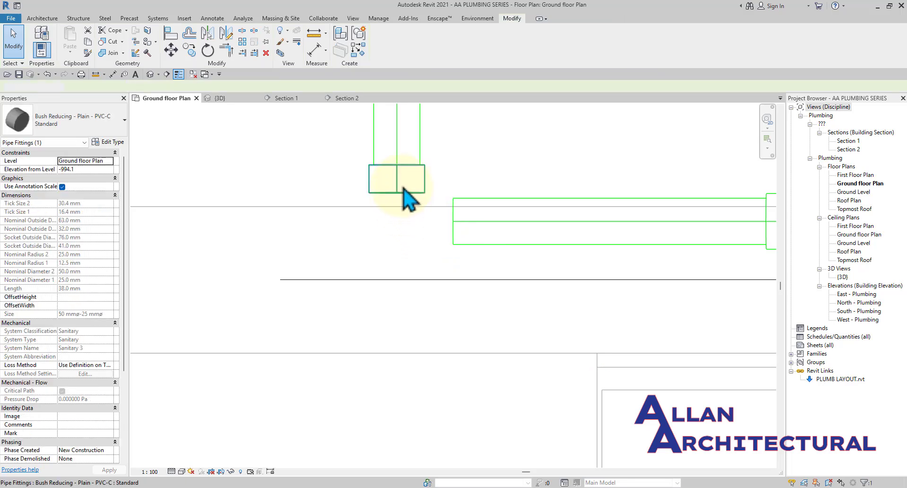
pyautogui.click(404, 189)
pyautogui.press('Delete')
pyautogui.scroll(-2, 404, 189)
pyautogui.moveTo(497, 228); pyautogui.dragTo(453, 243, button='middle')
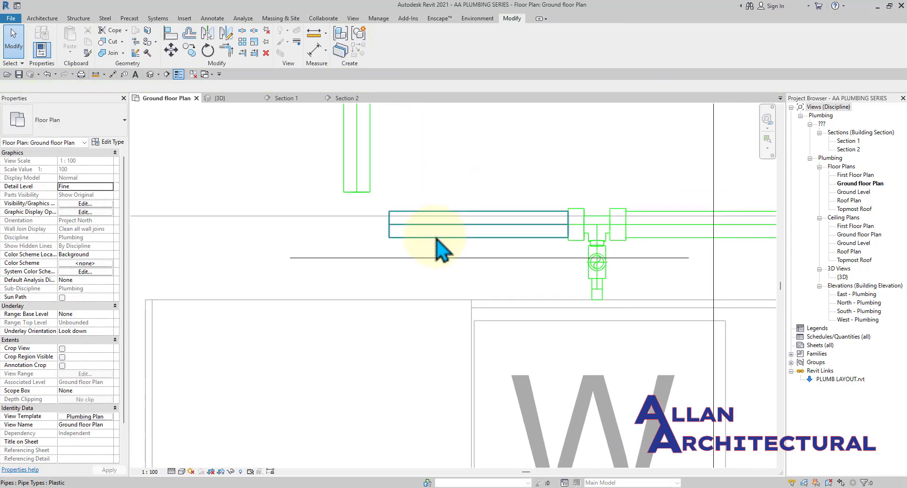
# Attempt a Trim/Extend to Corner (TR) between the horizontal and vertical pipes, dismissing the error.
pyautogui.press('t')
pyautogui.press('r')
pyautogui.click(437, 238)
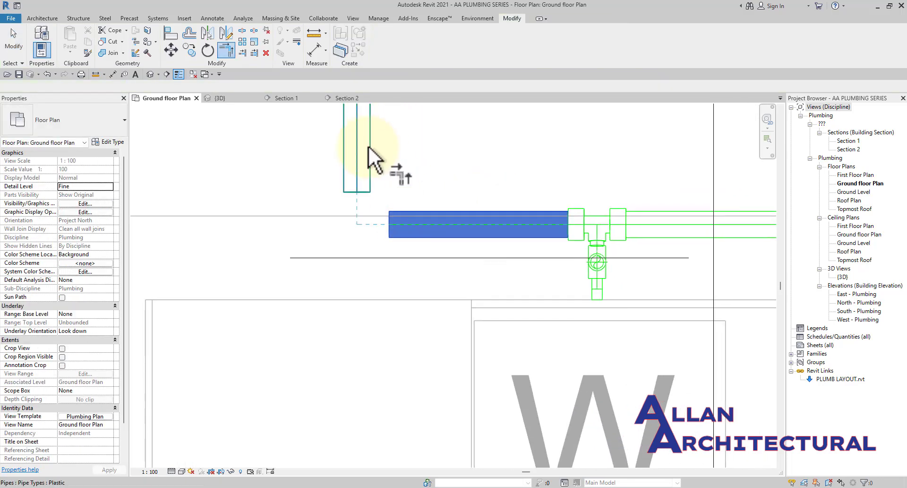
pyautogui.click(356, 204)
pyautogui.click(843, 472)
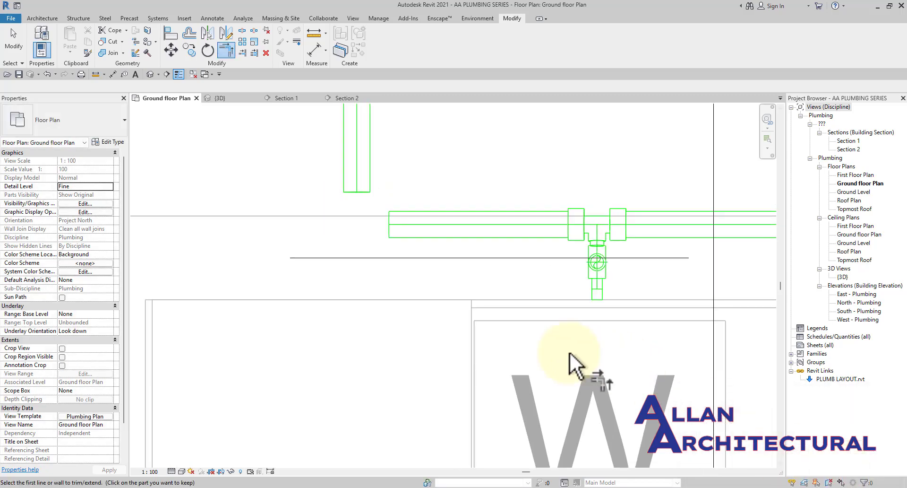
# Repeat the corner join, letting Revit delete the invalid elements so the pipes connect.
pyautogui.scroll(-3, 543, 341)
pyautogui.scroll(-4, 430, 247)
pyautogui.scroll(4, 429, 255)
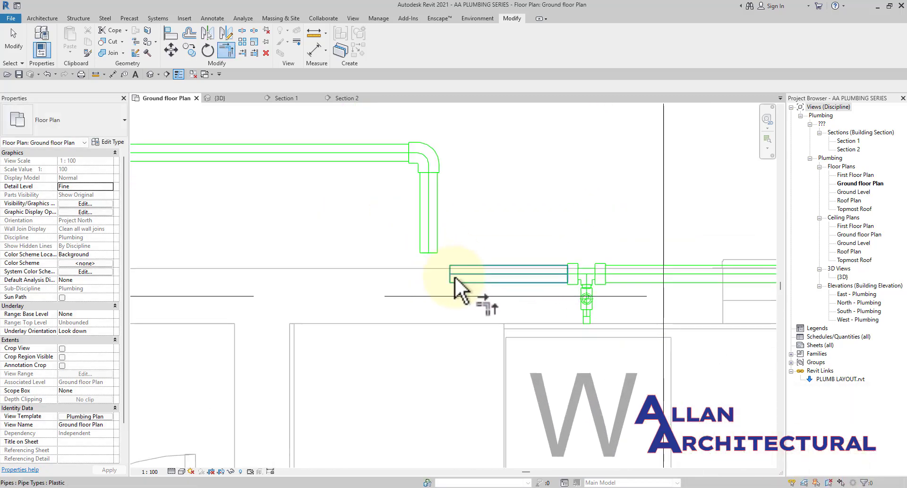
pyautogui.click(455, 276)
pyautogui.click(425, 237)
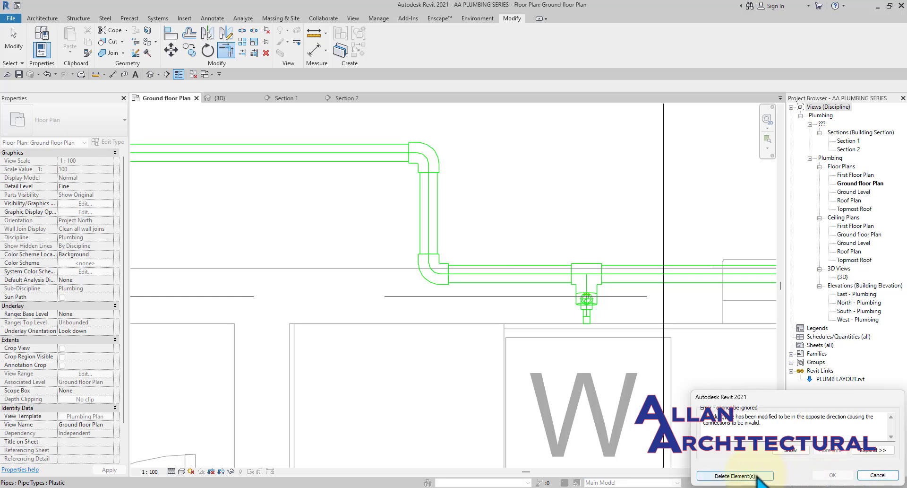
pyautogui.click(756, 475)
pyautogui.press('Escape')
pyautogui.scroll(-4, 461, 230)
pyautogui.moveTo(479, 233); pyautogui.dragTo(416, 250, button='middle')
# Go from the plan through the 3D view to Section 1, zoomed in on the drain pipes.
pyautogui.scroll(4, 470, 278)
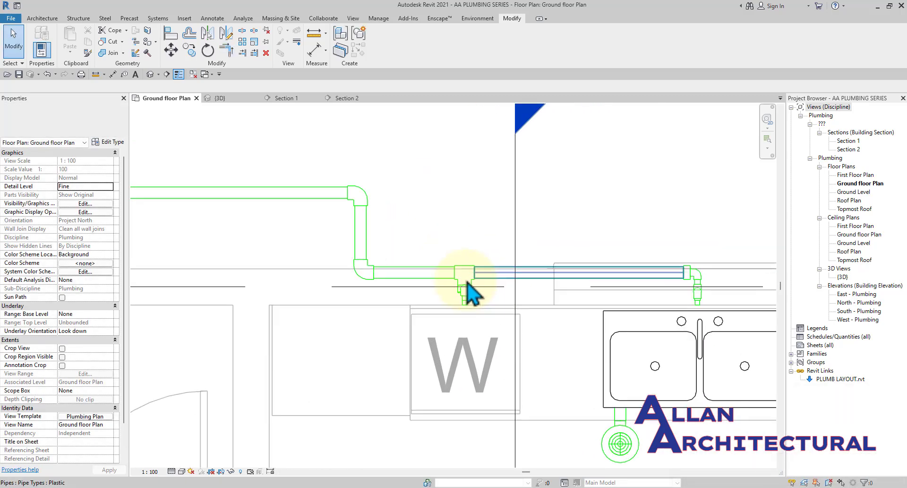
pyautogui.scroll(-3, 567, 285)
pyautogui.moveTo(584, 288); pyautogui.dragTo(506, 287, button='middle')
pyautogui.scroll(4, 585, 283)
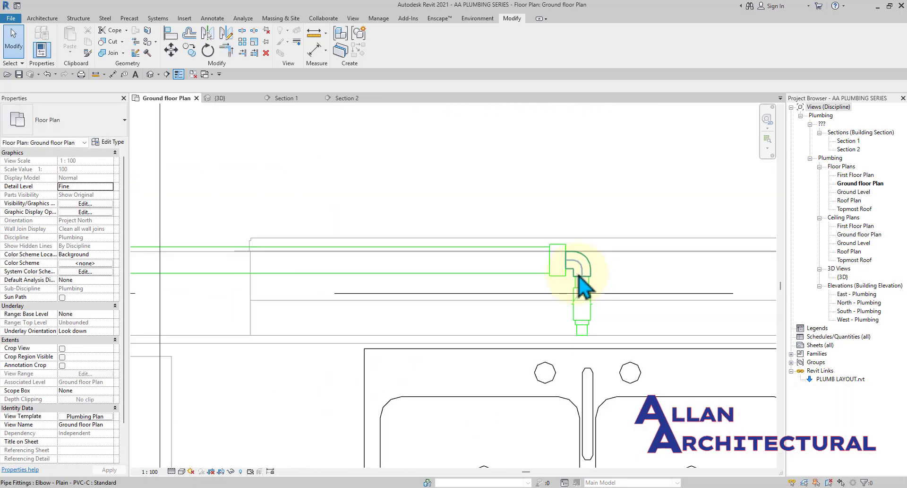
pyautogui.scroll(-2, 586, 283)
pyautogui.scroll(2, 583, 279)
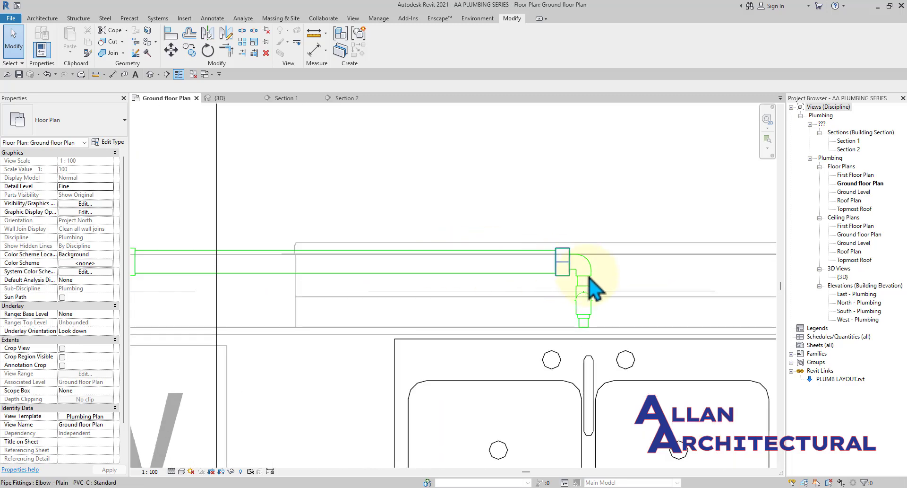
pyautogui.scroll(-5, 586, 290)
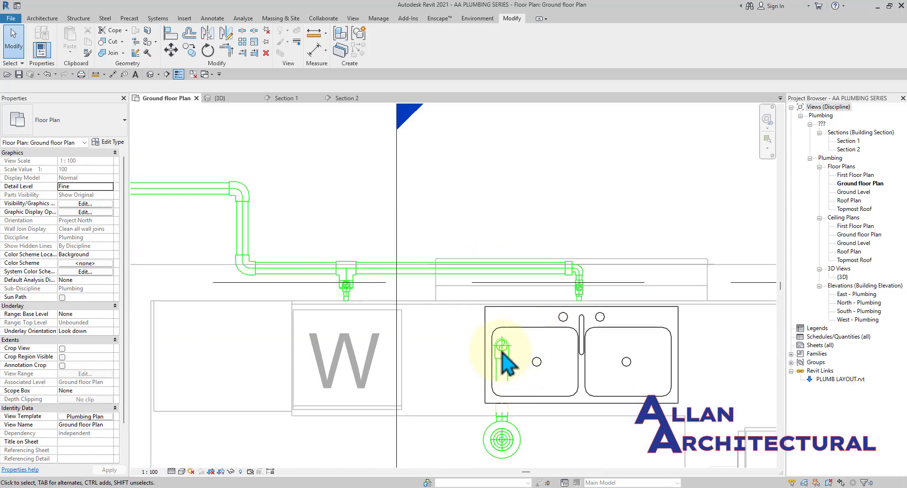
pyautogui.click(232, 99)
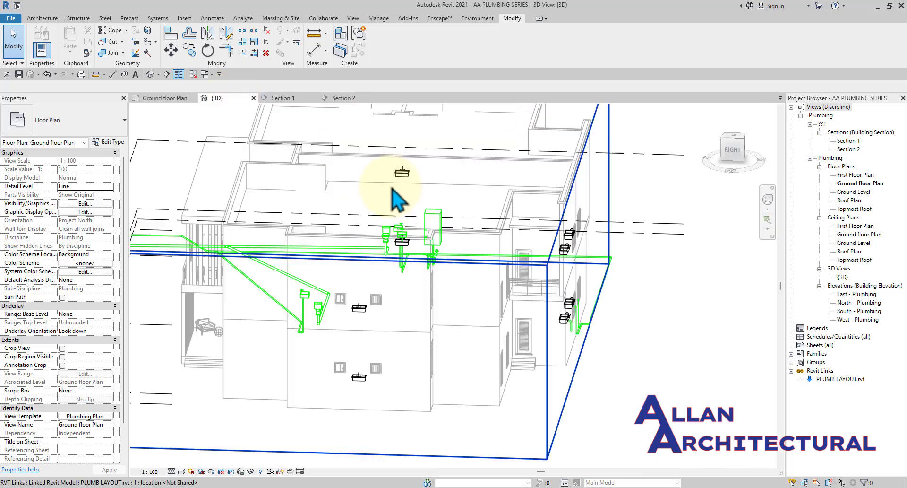
pyautogui.click(289, 101)
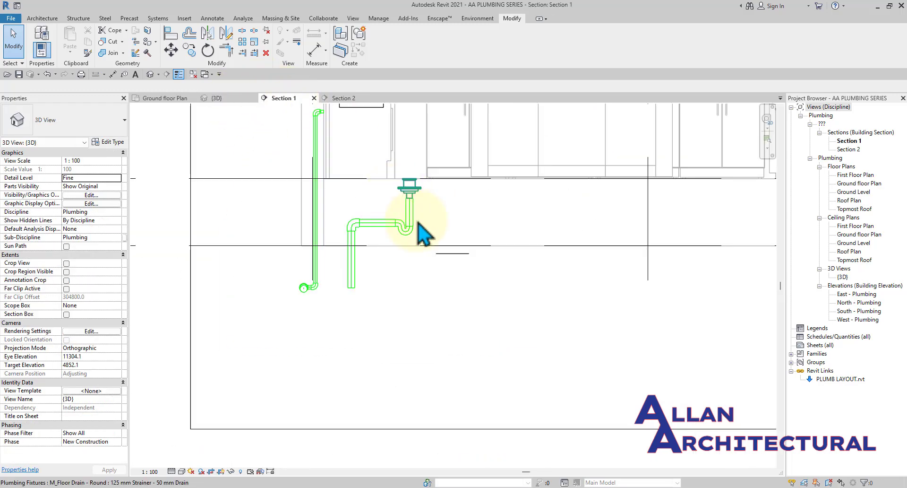
pyautogui.scroll(4, 350, 296)
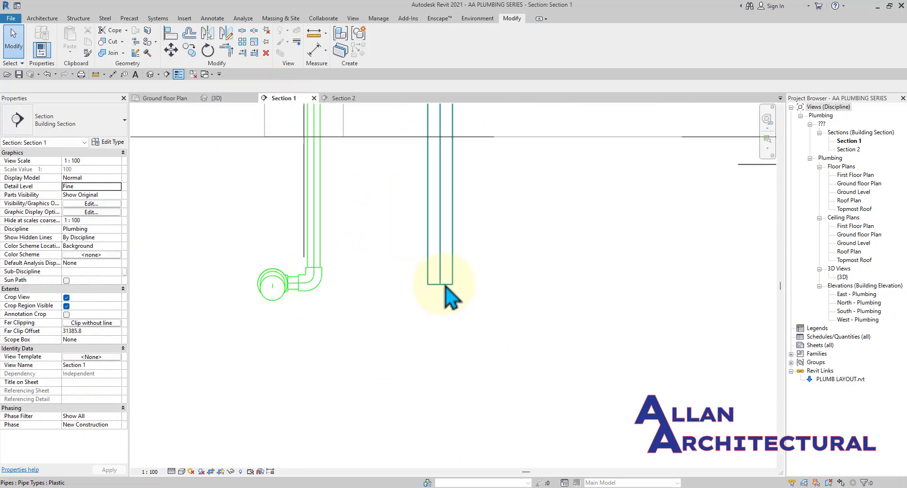
# Draw a 50 mm pipe sloping down at 1.25% from the right vertical pipe to the drain elbow.
pyautogui.click(442, 285)
pyautogui.press('c')
pyautogui.press('s')
pyautogui.click(441, 284)
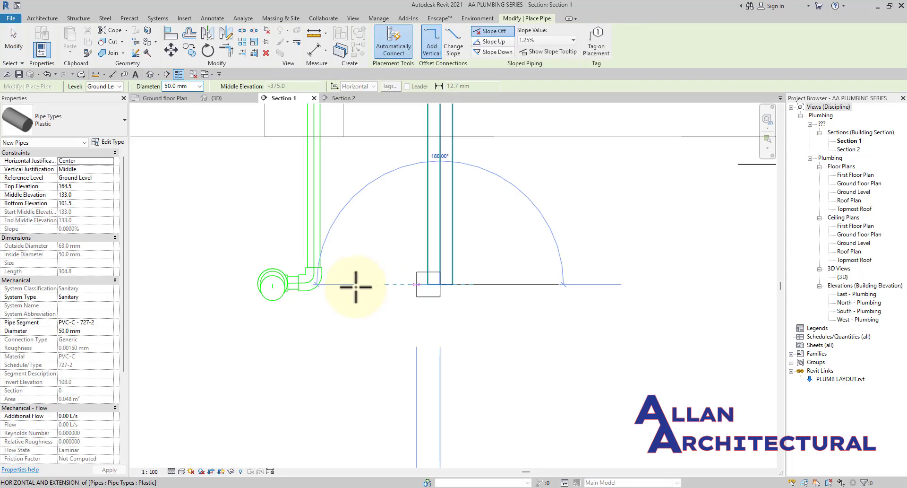
pyautogui.click(500, 52)
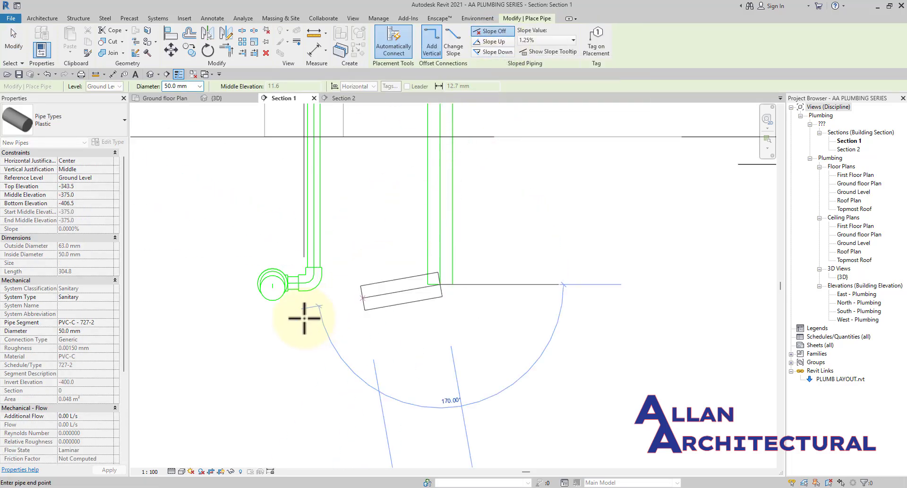
pyautogui.scroll(2, 300, 295)
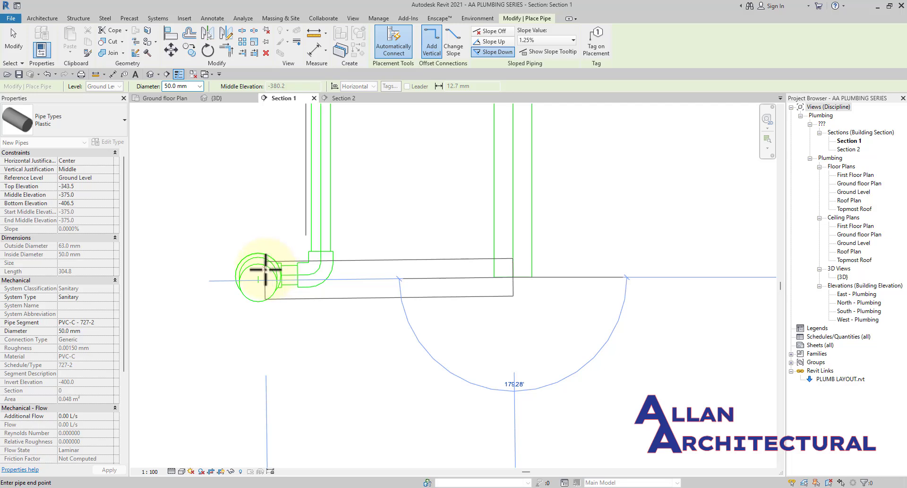
pyautogui.scroll(1, 266, 269)
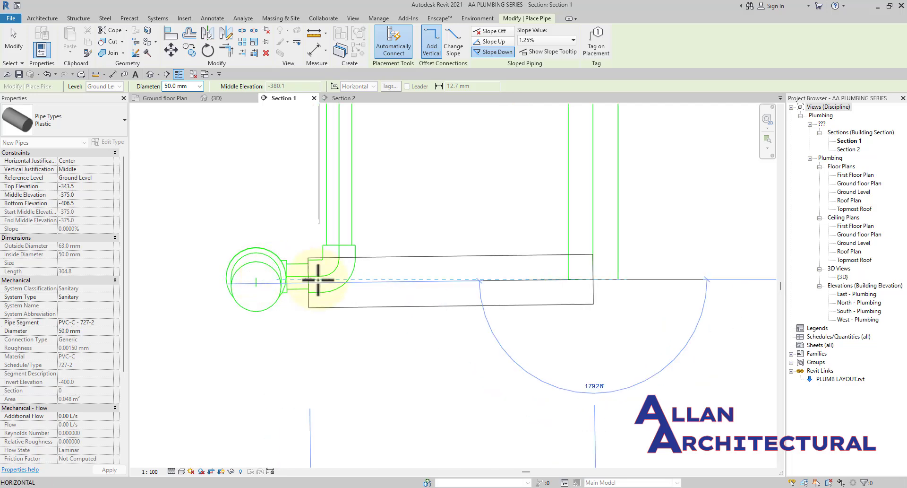
pyautogui.scroll(1, 318, 280)
pyautogui.click(301, 279)
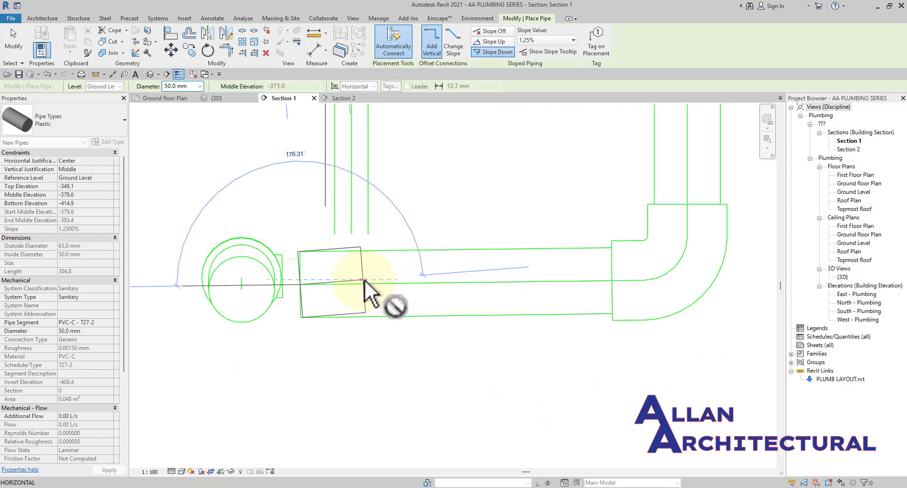
pyautogui.press('Escape')
pyautogui.press('Escape')
pyautogui.scroll(-3, 364, 280)
# Check the new sloped pipework in 3D, orbiting to the back view.
pyautogui.click(226, 98)
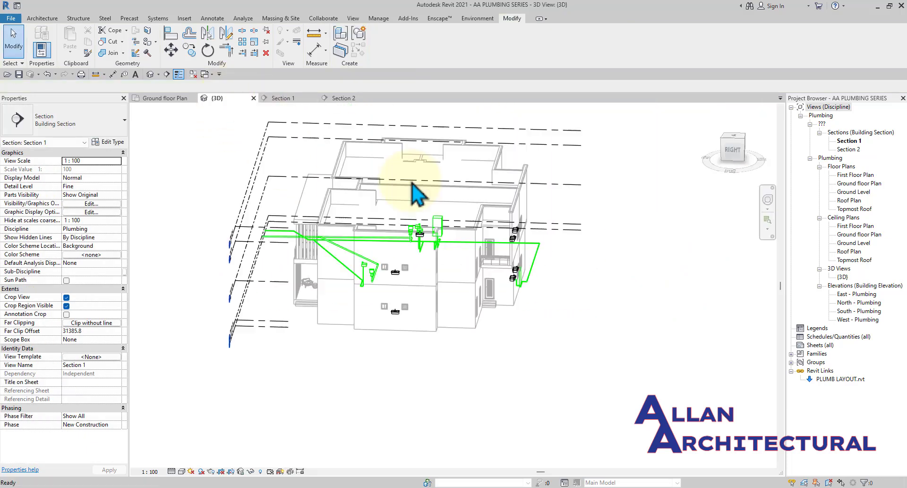
pyautogui.keyDown('shift'); pyautogui.moveTo(374, 279); pyautogui.dragTo(528, 306, button='middle'); pyautogui.keyUp('shift')
pyautogui.scroll(6, 308, 270)
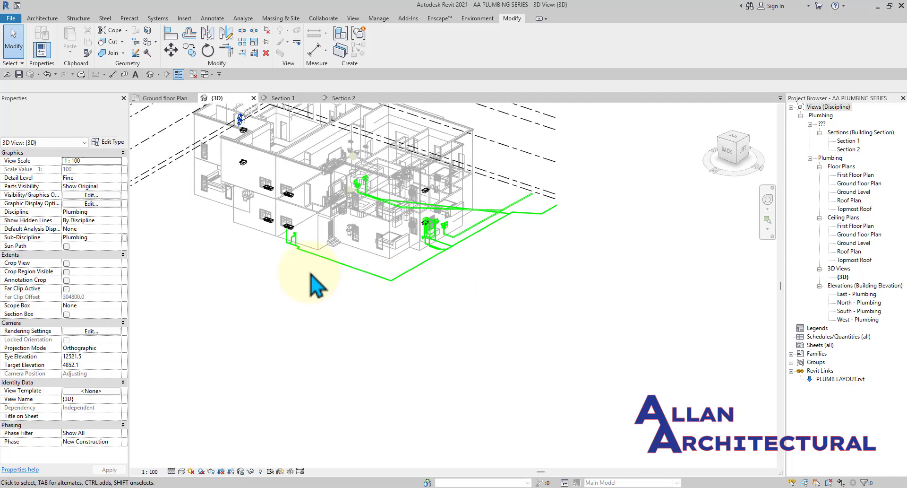
pyautogui.click(725, 150)
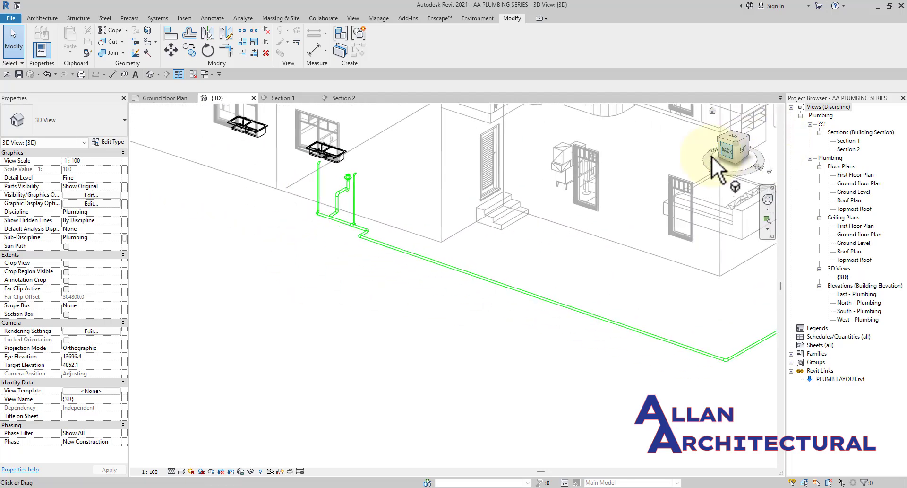
pyautogui.scroll(10, 475, 341)
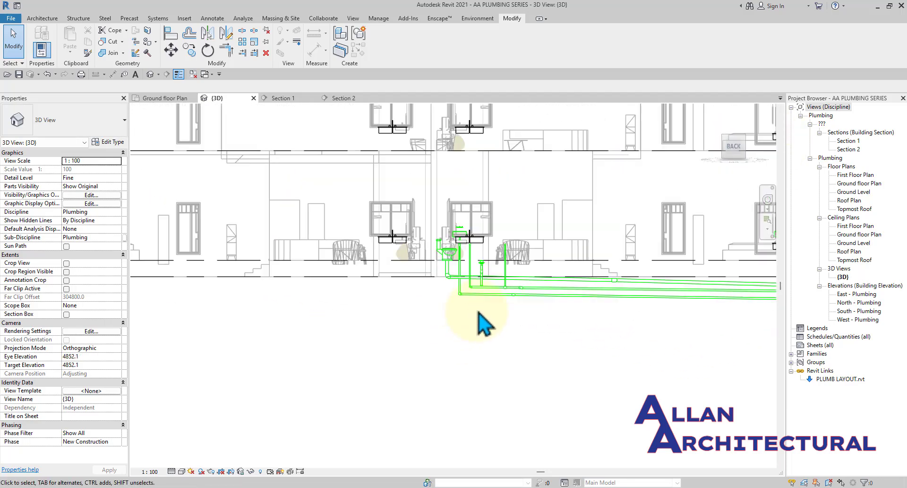
pyautogui.moveTo(445, 255); pyautogui.dragTo(538, 300, button='middle')
pyautogui.scroll(8, 496, 265)
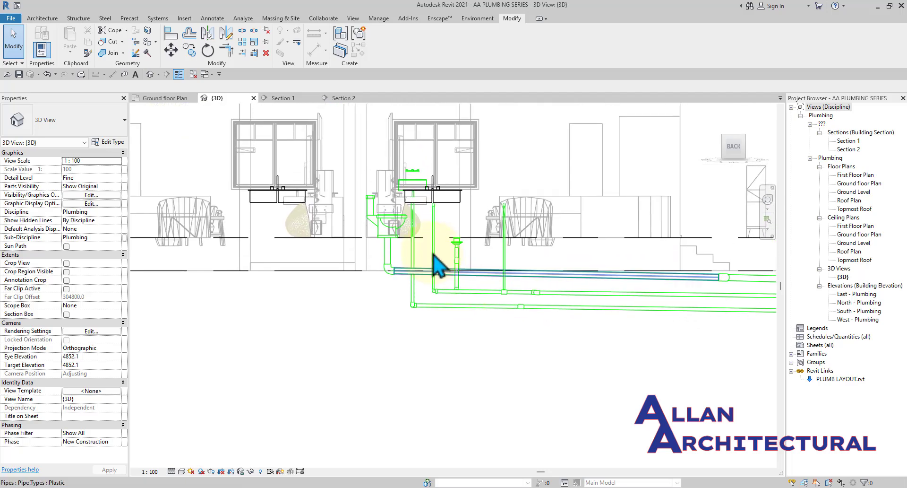
pyautogui.scroll(-3, 464, 312)
pyautogui.moveTo(483, 301); pyautogui.dragTo(430, 328, button='middle')
# Inspect the floor drain elbow close up, then return to the Ground floor plan.
pyautogui.scroll(1, 424, 349)
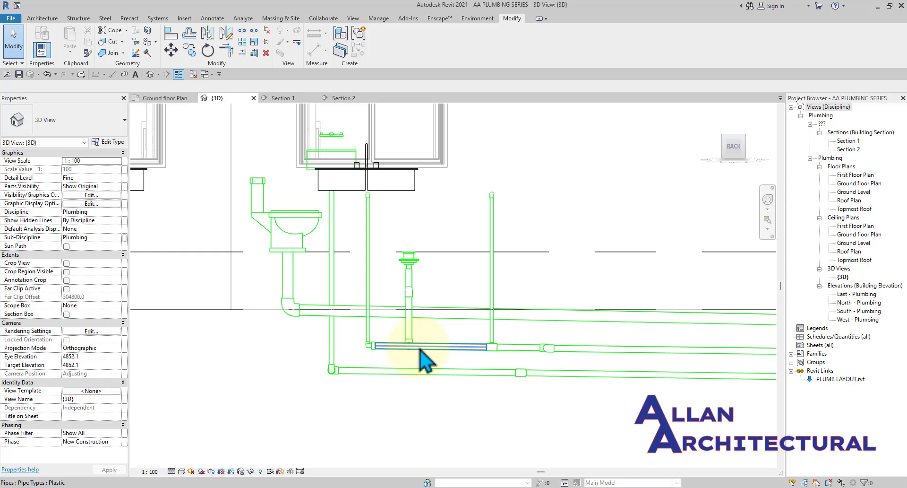
pyautogui.scroll(8, 402, 347)
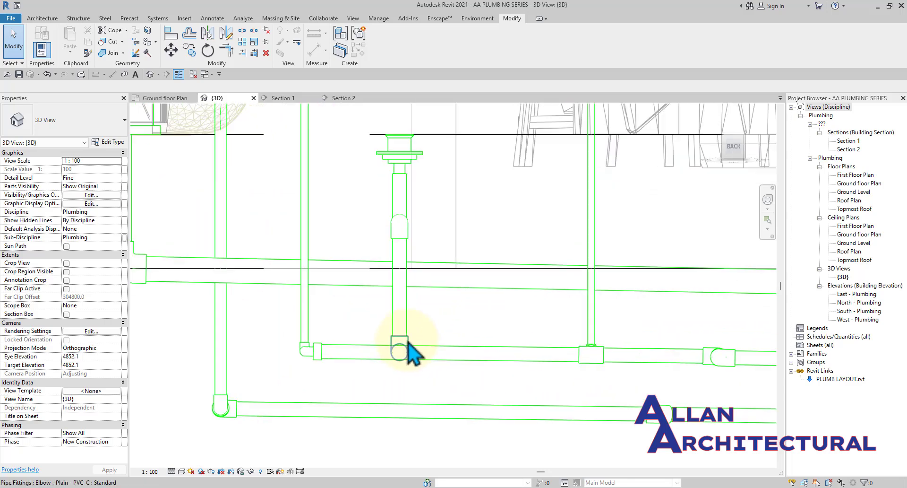
pyautogui.scroll(3, 399, 354)
pyautogui.click(402, 351)
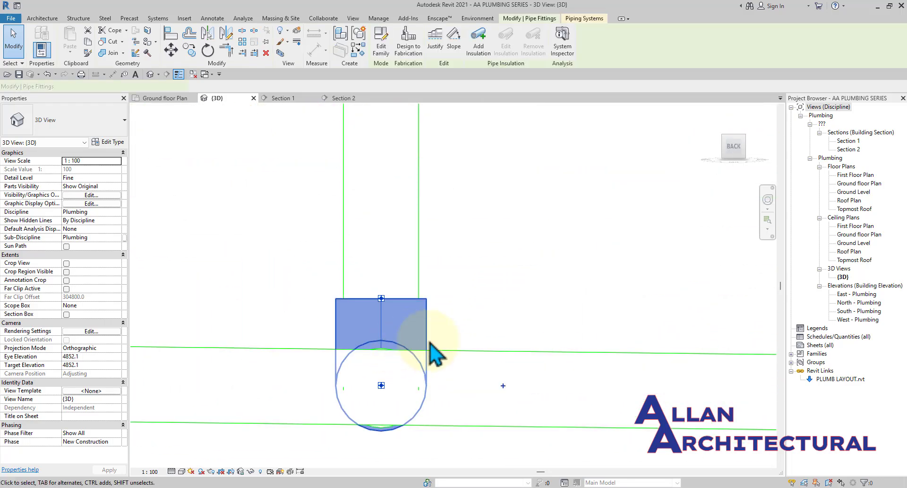
pyautogui.click(508, 331)
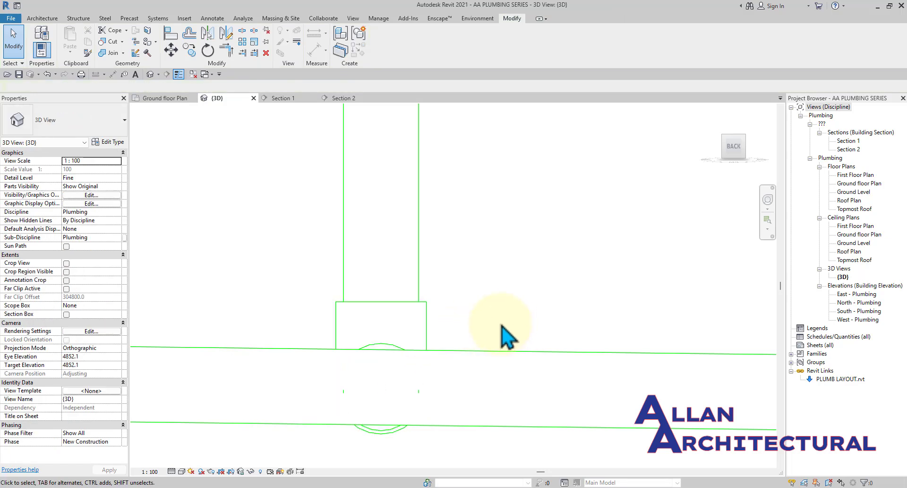
pyautogui.scroll(-3, 500, 324)
pyautogui.click(167, 99)
# Stretch the lower vertical pipe's end onto the horizontal run to create a tee.
pyautogui.scroll(-2, 459, 279)
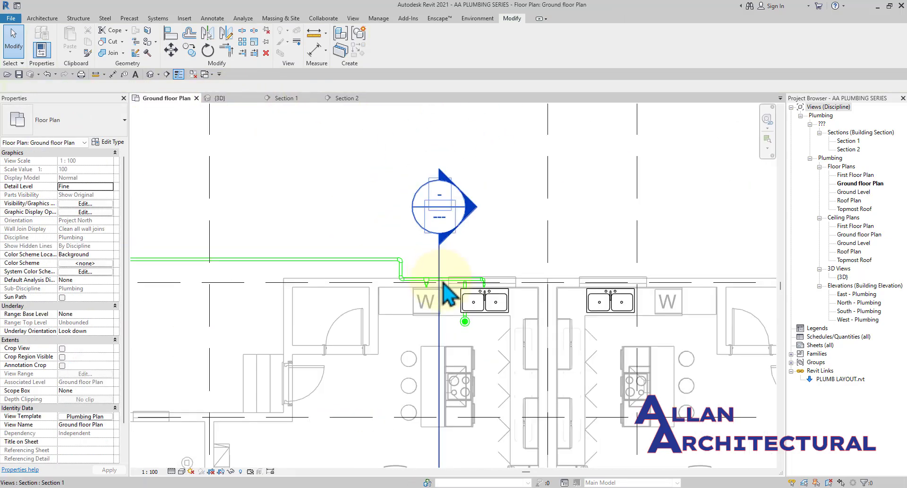
pyautogui.scroll(5, 473, 293)
pyautogui.click(475, 286)
pyautogui.scroll(3, 463, 264)
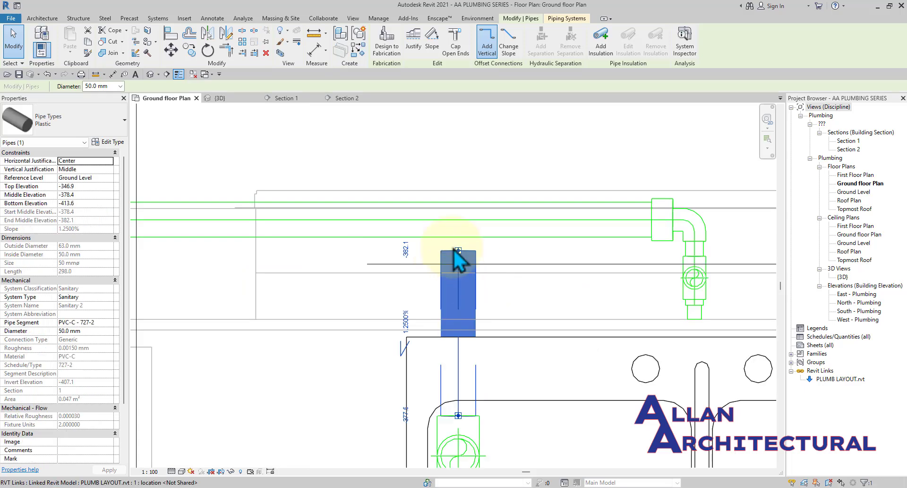
pyautogui.moveTo(458, 250); pyautogui.dragTo(506, 203)
pyautogui.scroll(-2, 478, 183)
pyautogui.press('Escape')
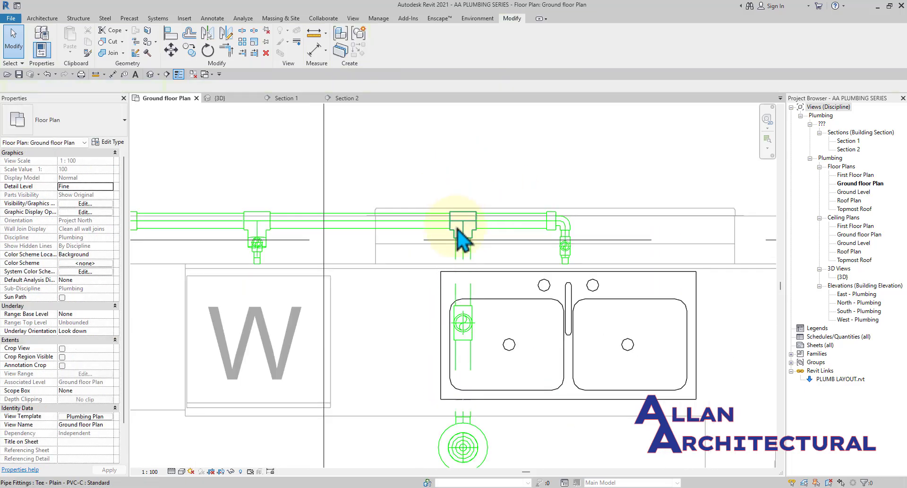
pyautogui.scroll(2, 455, 234)
# Change the junction tee to M_Tee Reducing Vent - PVC - Sch 40 - DWV : Standard.
pyautogui.click(480, 239)
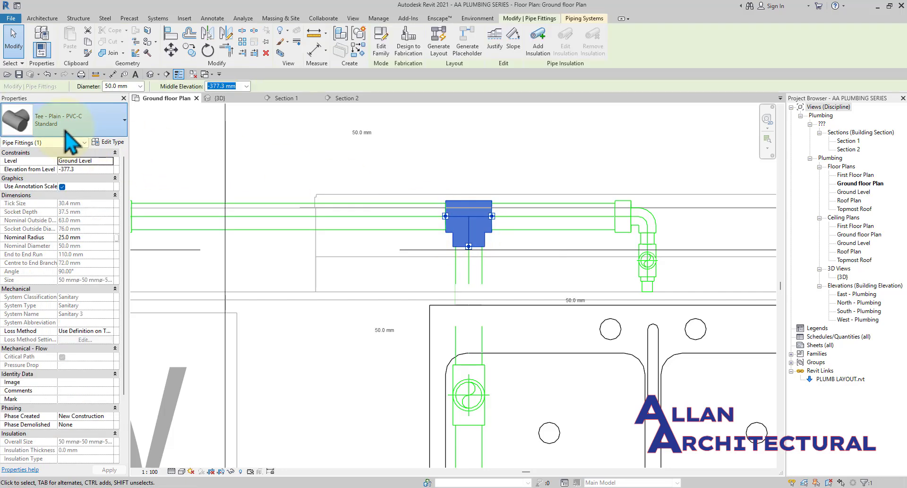
pyautogui.click(120, 124)
pyautogui.scroll(2, 59, 236)
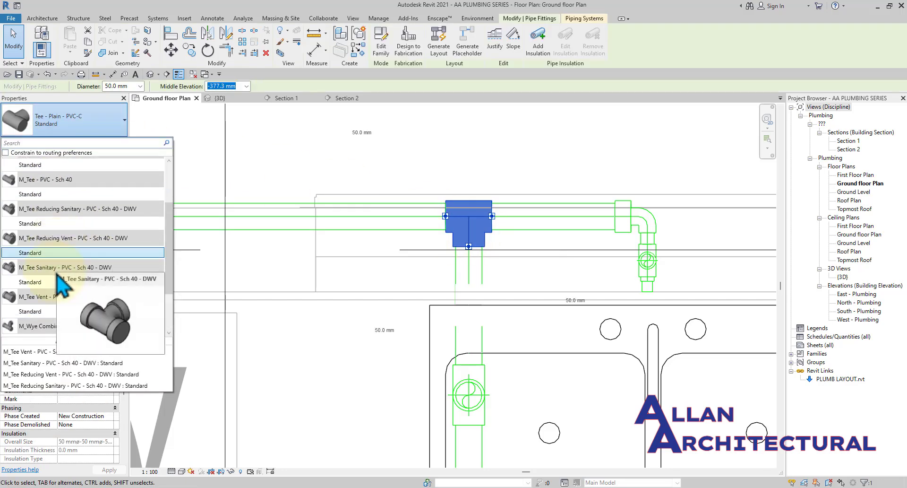
pyautogui.click(63, 255)
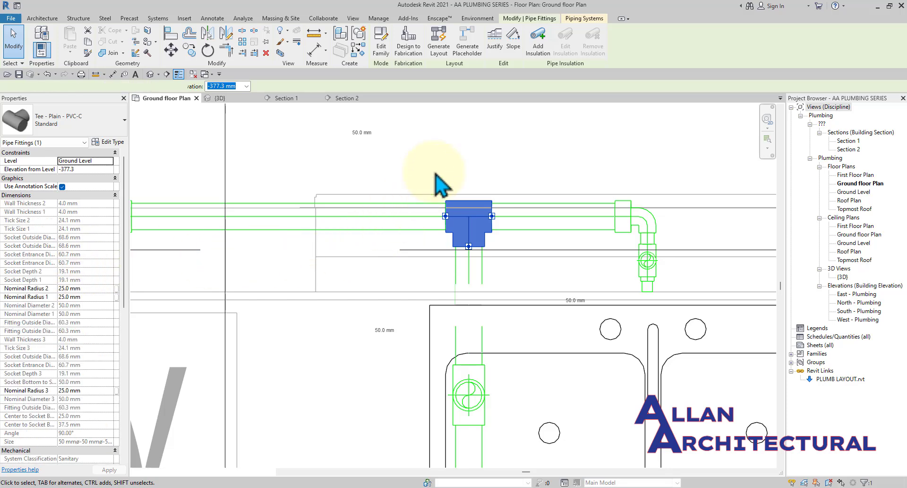
pyautogui.click(490, 155)
pyautogui.press('Escape')
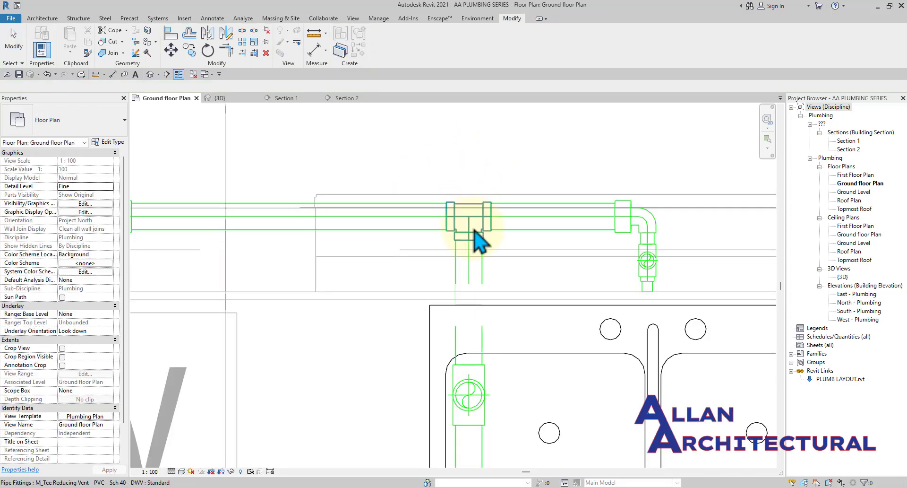
pyautogui.click(474, 239)
pyautogui.click(55, 127)
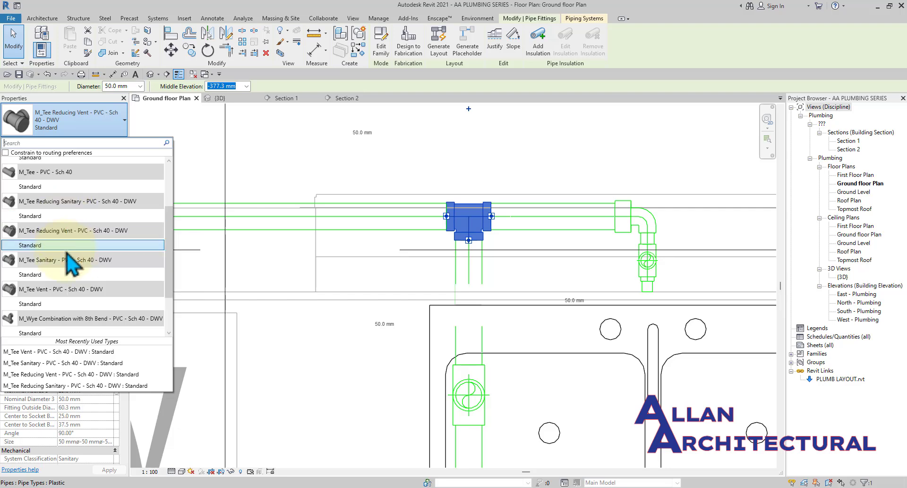
pyautogui.click(56, 277)
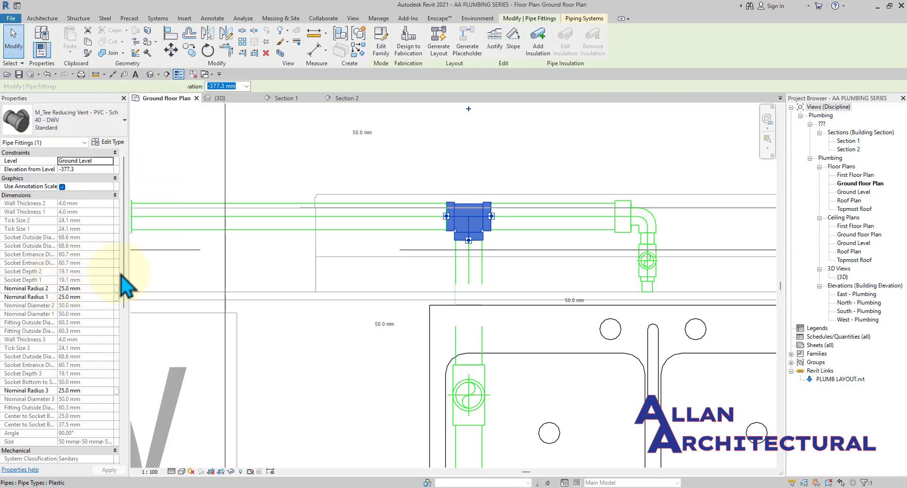
pyautogui.click(461, 163)
pyautogui.scroll(-3, 458, 164)
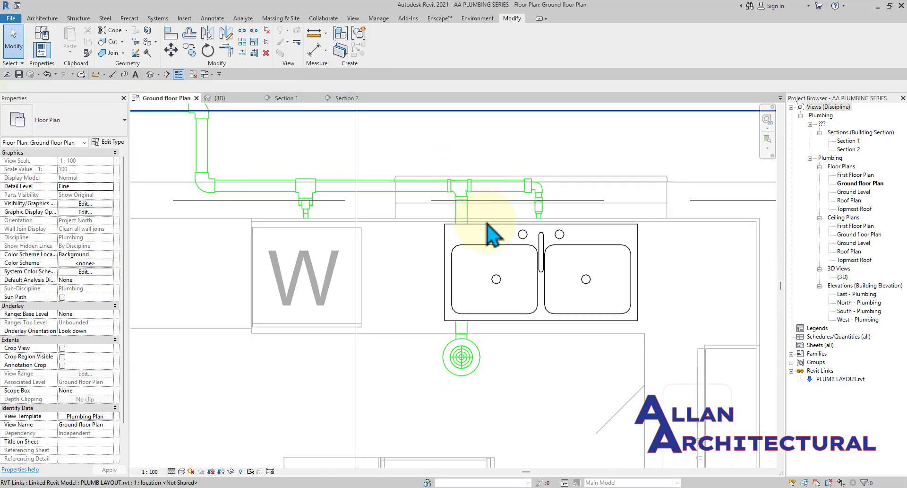
pyautogui.scroll(3, 472, 216)
pyautogui.scroll(-3, 311, 118)
# Orbit, pan and zoom the 3D view along the floor drain trap and sloped run.
pyautogui.click(255, 100)
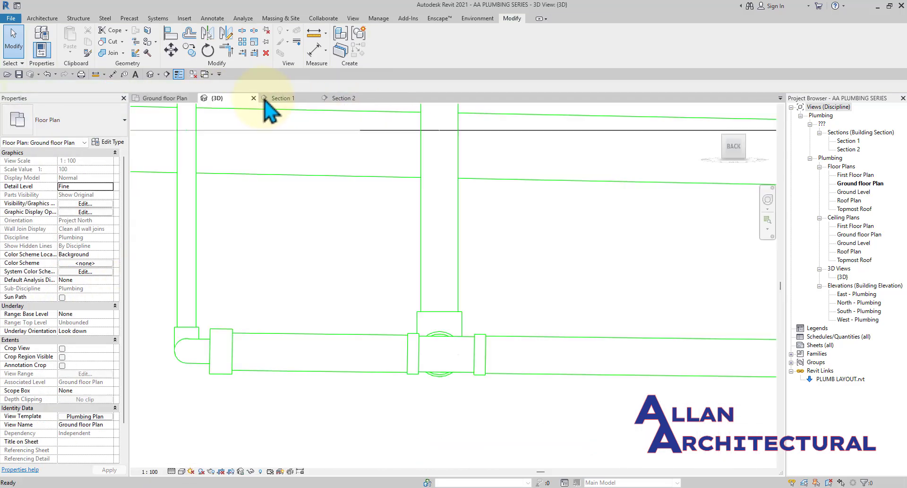
pyautogui.scroll(-4, 331, 153)
pyautogui.keyDown('shift'); pyautogui.moveTo(355, 297); pyautogui.dragTo(510, 300, button='middle'); pyautogui.keyUp('shift')
pyautogui.scroll(-4, 338, 210)
pyautogui.scroll(6, 539, 307)
pyautogui.scroll(1, 510, 298)
pyautogui.scroll(5, 371, 287)
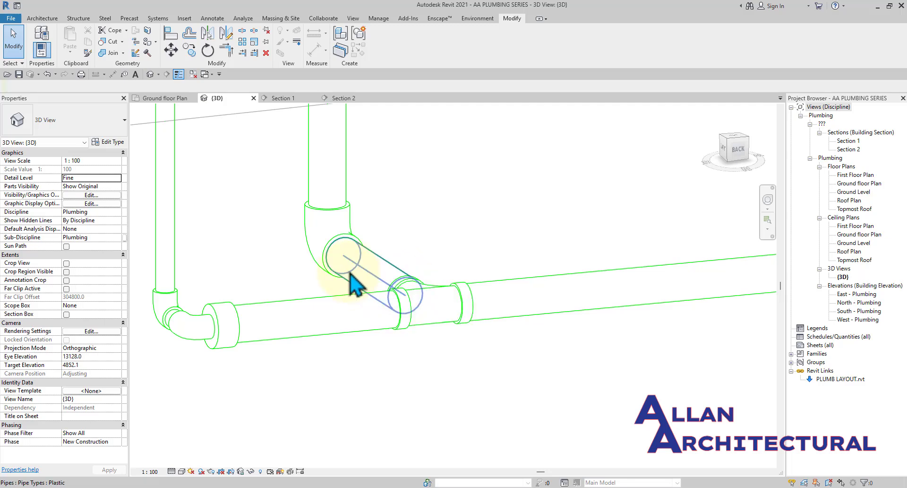
pyautogui.scroll(-7, 351, 271)
pyautogui.scroll(2, 342, 196)
pyautogui.scroll(-3, 340, 189)
pyautogui.scroll(3, 333, 148)
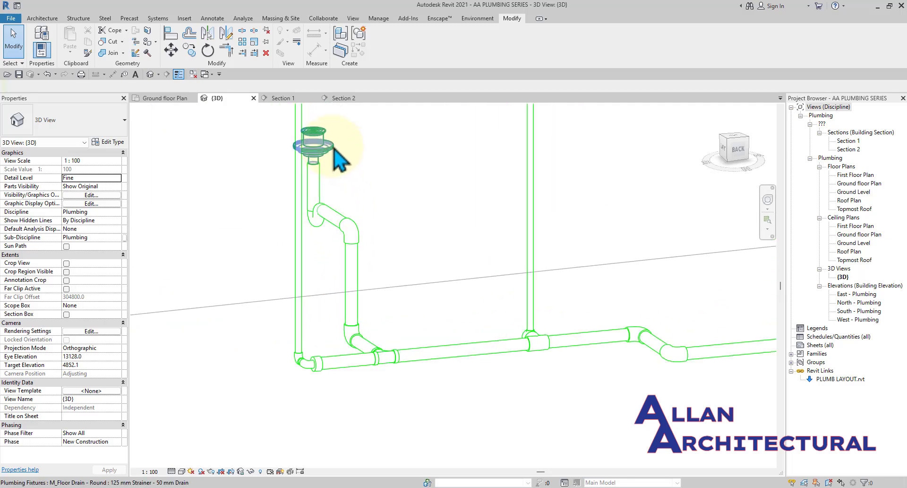
pyautogui.scroll(2, 326, 228)
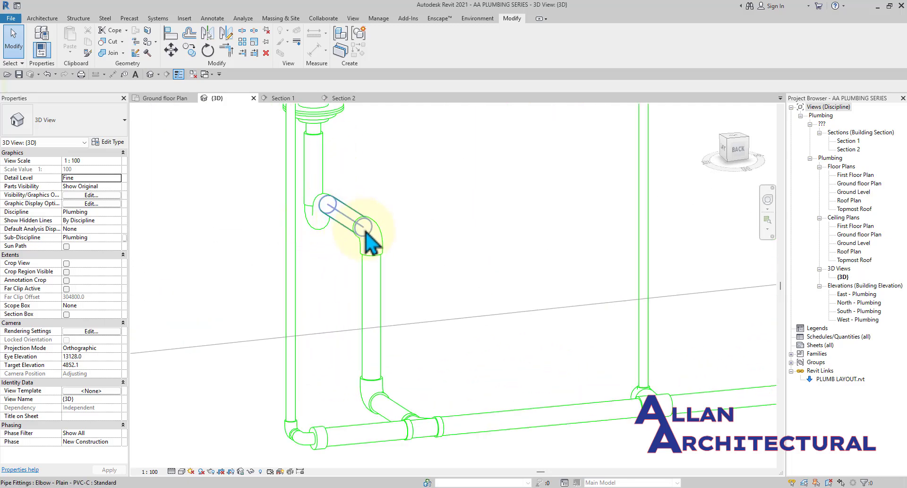
pyautogui.scroll(-2, 371, 244)
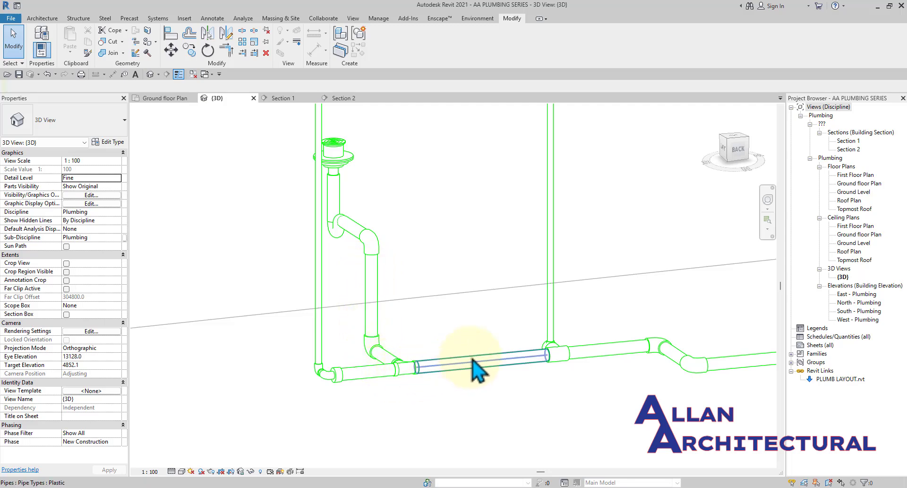
pyautogui.scroll(-1, 472, 360)
pyautogui.moveTo(581, 350); pyautogui.dragTo(323, 340, button='middle')
pyautogui.scroll(-2, 333, 338)
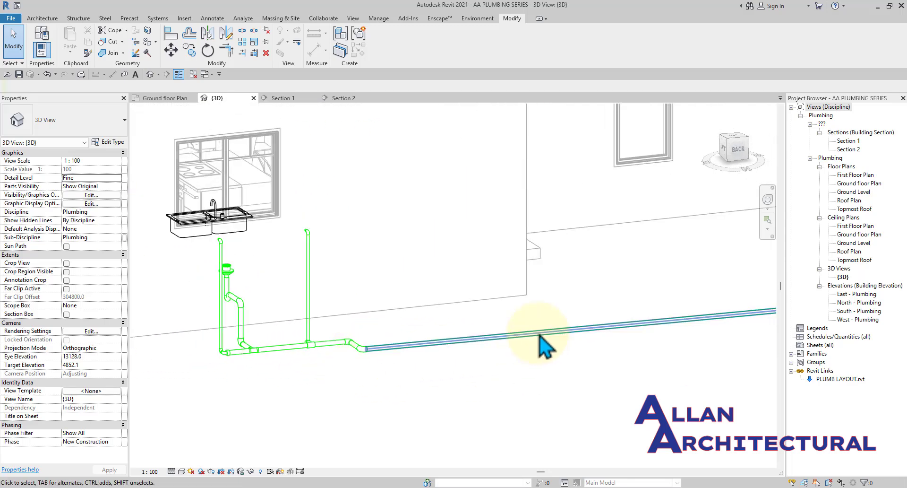
pyautogui.scroll(-5, 519, 366)
pyautogui.moveTo(518, 366); pyautogui.dragTo(575, 415, button='middle')
pyautogui.scroll(2, 615, 298)
pyautogui.keyDown('shift'); pyautogui.moveTo(619, 307); pyautogui.dragTo(349, 310, button='middle'); pyautogui.keyUp('shift')
pyautogui.scroll(6, 348, 309)
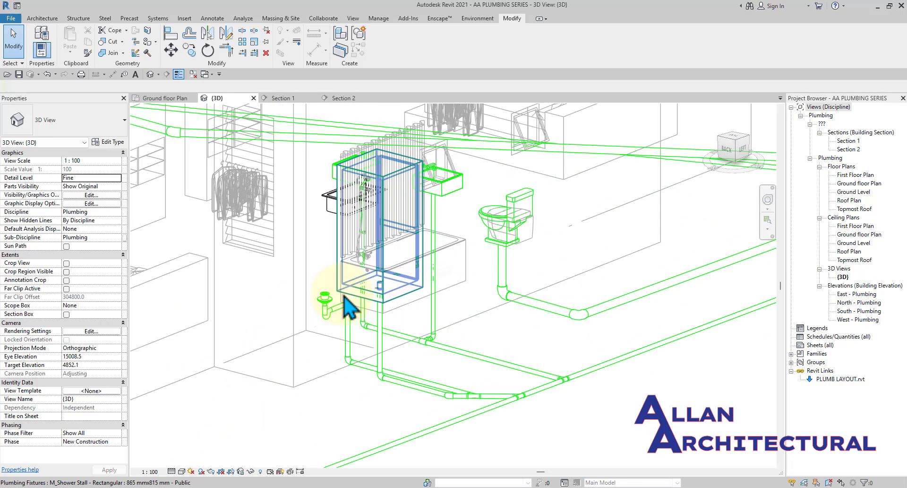
pyautogui.scroll(-4, 400, 289)
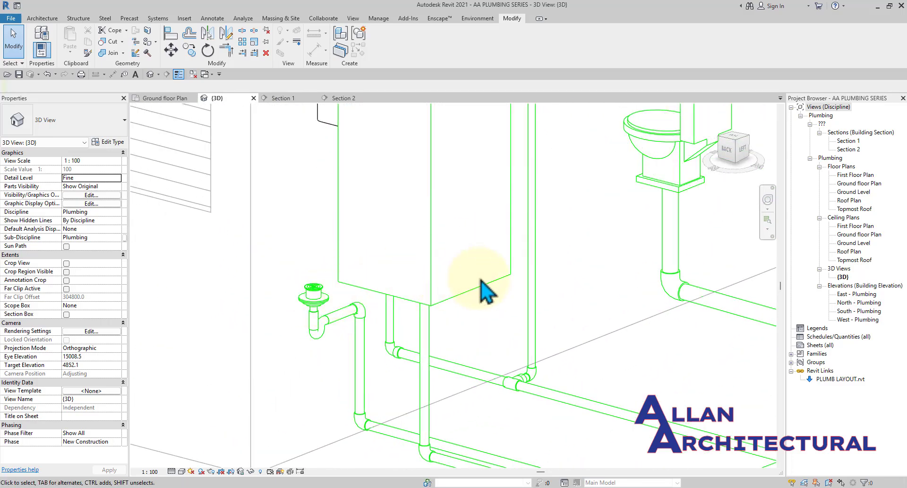
pyautogui.scroll(-6, 614, 359)
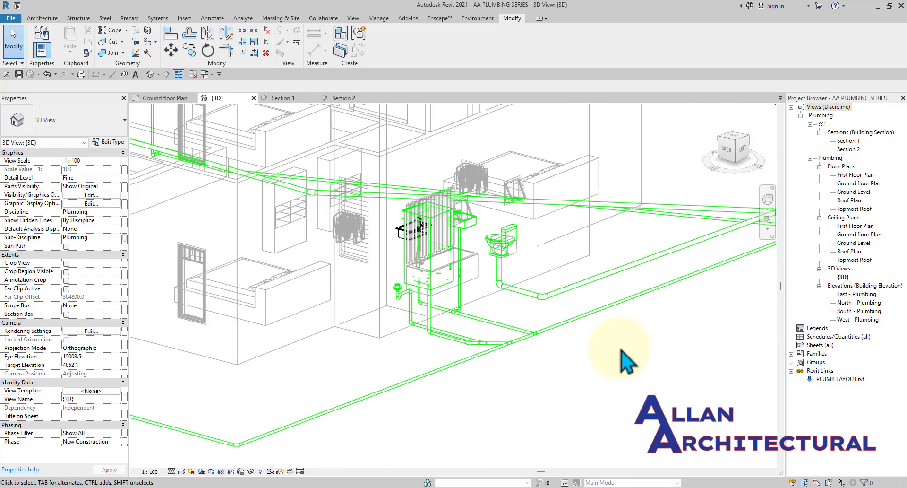
# Return to the Ground floor Plan and zoom around Bedroom 1's drainage runs.
pyautogui.click(142, 97)
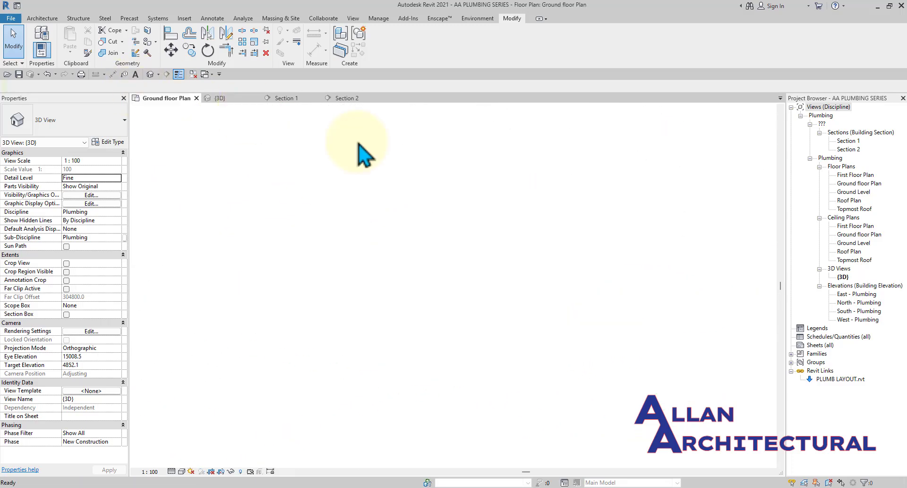
pyautogui.scroll(-5, 462, 293)
pyautogui.moveTo(380, 292); pyautogui.dragTo(371, 223, button='middle')
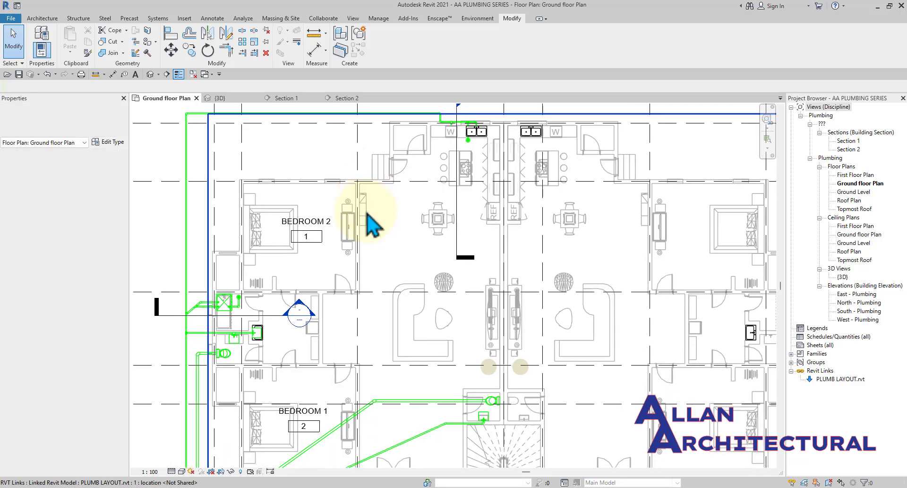
pyautogui.scroll(-2, 362, 231)
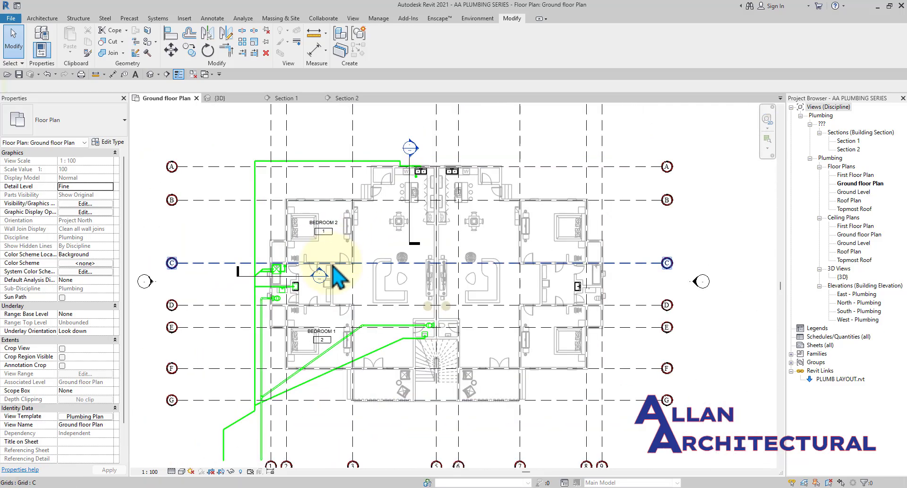
pyautogui.scroll(2, 273, 268)
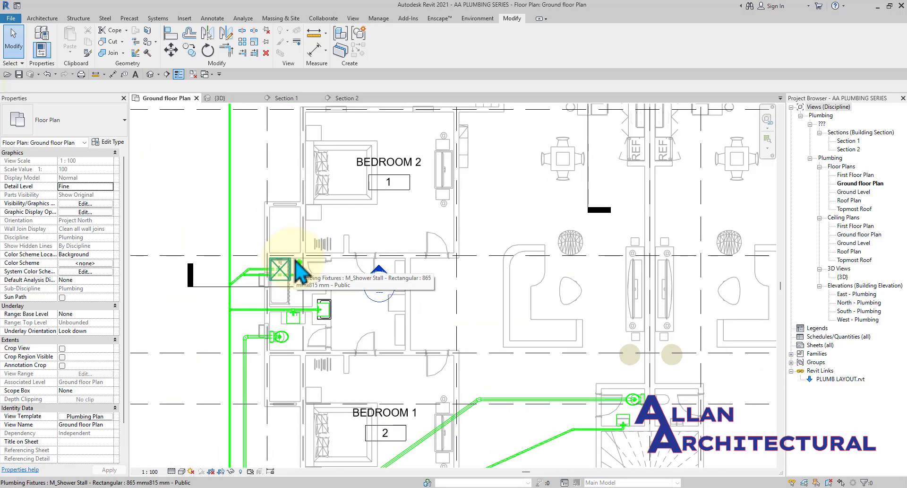
pyautogui.scroll(-3, 279, 265)
pyautogui.scroll(3, 479, 165)
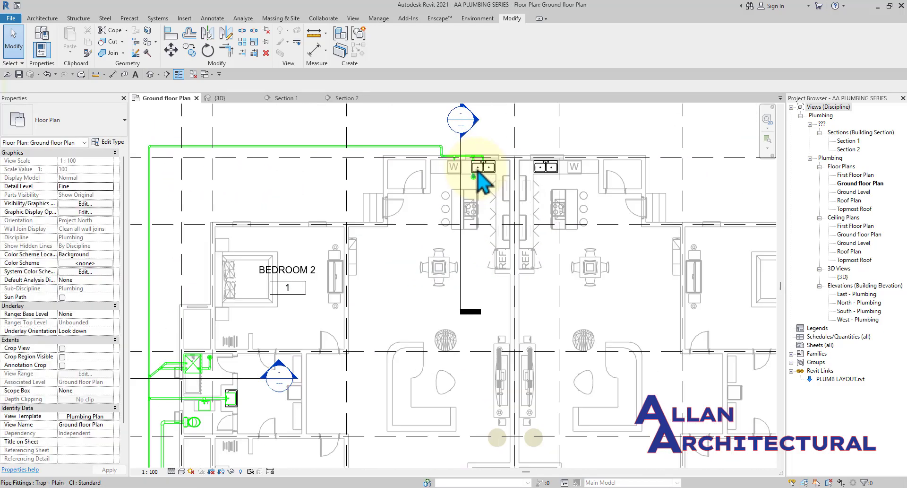
pyautogui.scroll(3, 480, 182)
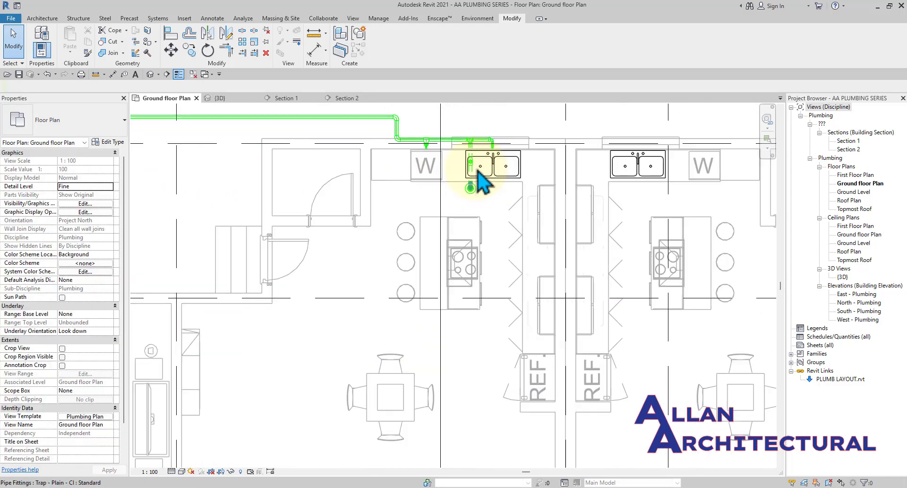
pyautogui.scroll(-3, 479, 175)
pyautogui.scroll(5, 469, 158)
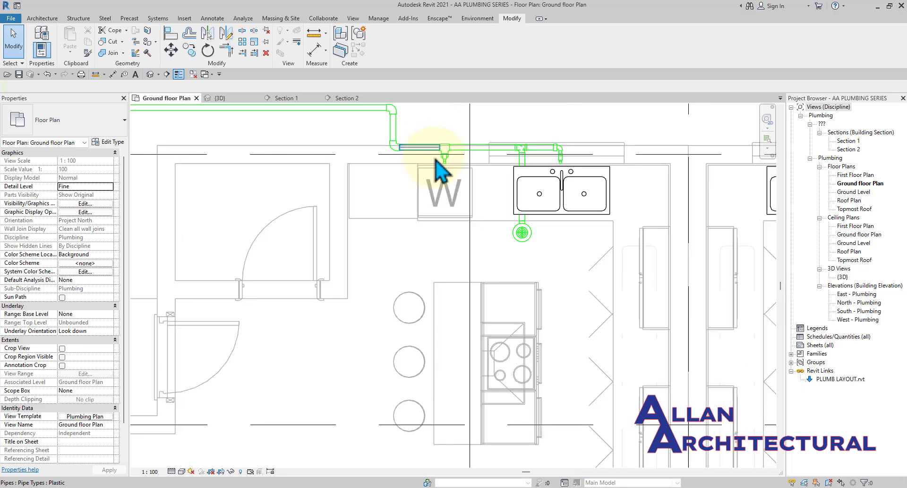
pyautogui.scroll(5, 435, 160)
pyautogui.scroll(-1, 505, 165)
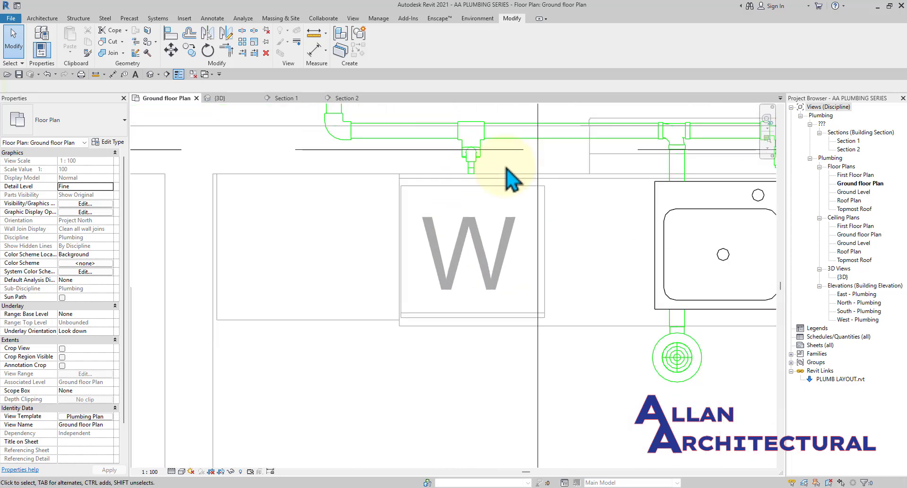
pyautogui.scroll(-3, 505, 174)
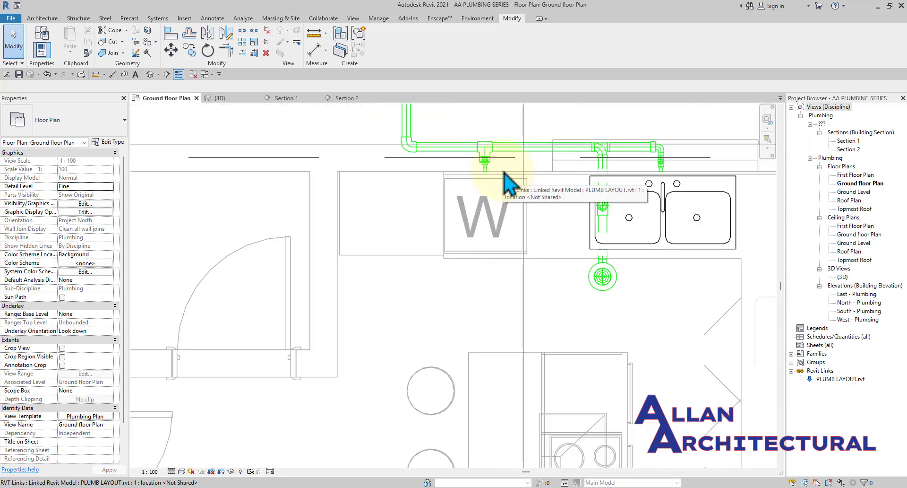
pyautogui.scroll(-5, 504, 174)
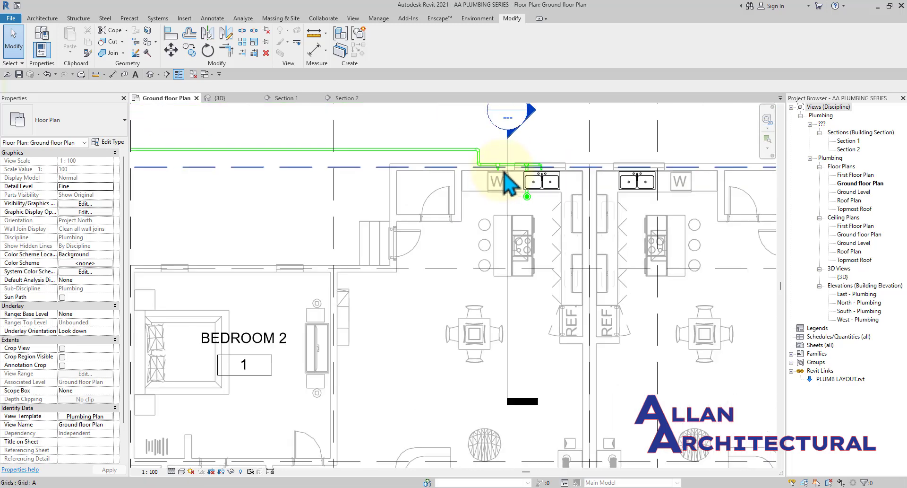
# Pan to center the whole building in plan and bring up the Systems tools.
pyautogui.moveTo(510, 182); pyautogui.dragTo(421, 199, button='middle')
pyautogui.scroll(-1, 422, 198)
pyautogui.scroll(-1, 457, 276)
pyautogui.moveTo(460, 295); pyautogui.dragTo(415, 293, button='middle')
pyautogui.scroll(5, 304, 273)
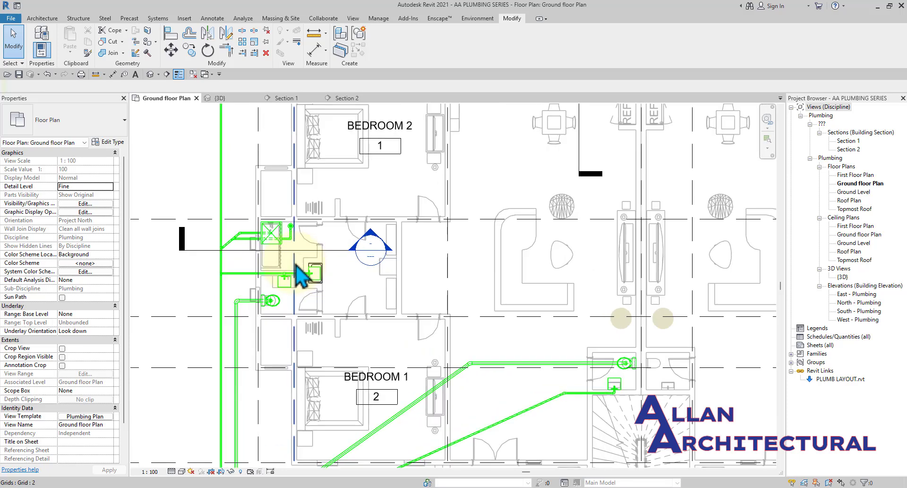
pyautogui.scroll(-3, 368, 271)
pyautogui.moveTo(453, 295); pyautogui.dragTo(430, 299, button='middle')
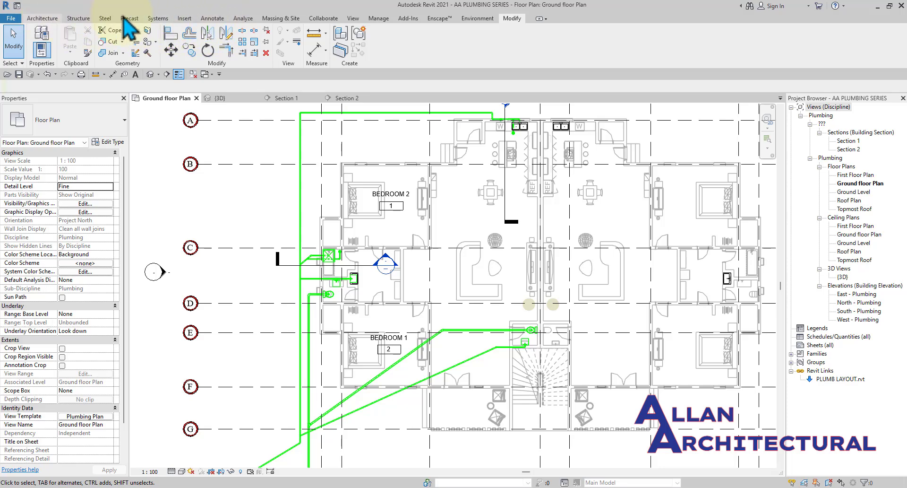
pyautogui.click(157, 19)
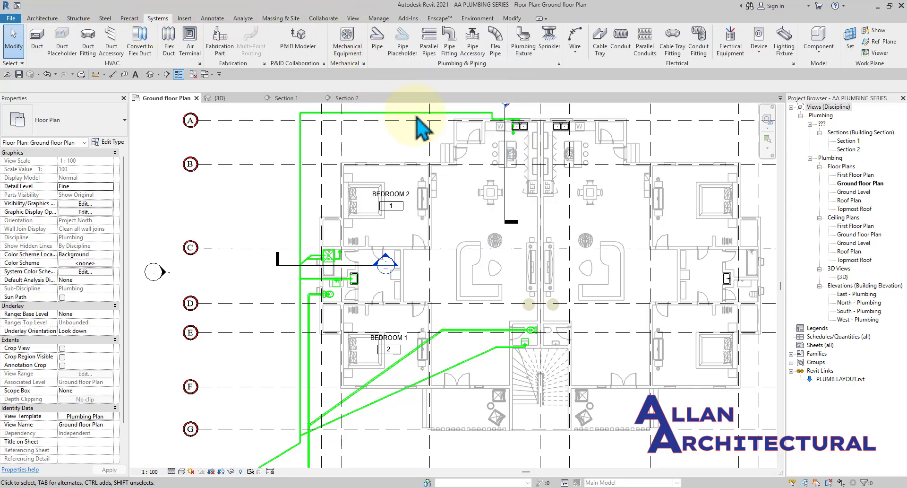
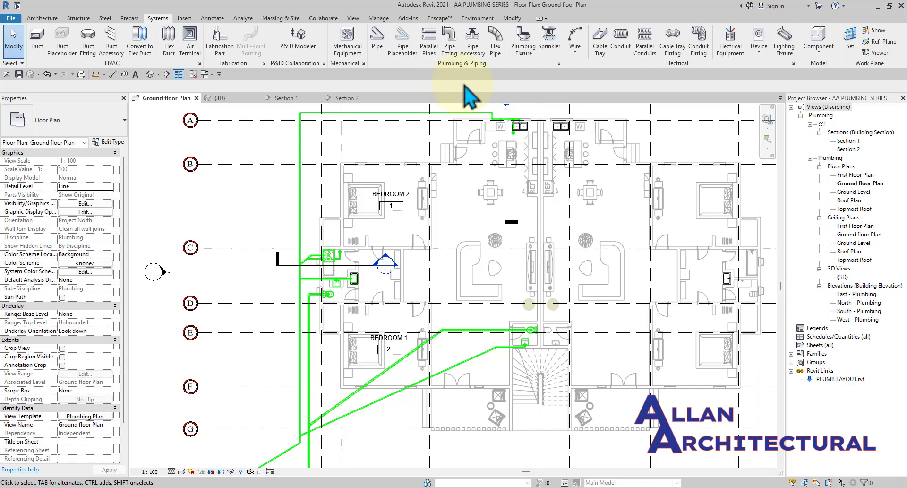
# Try the plumbing fixture and pipe accessory tools, cancelling both without placing anything.
pyautogui.click(524, 71)
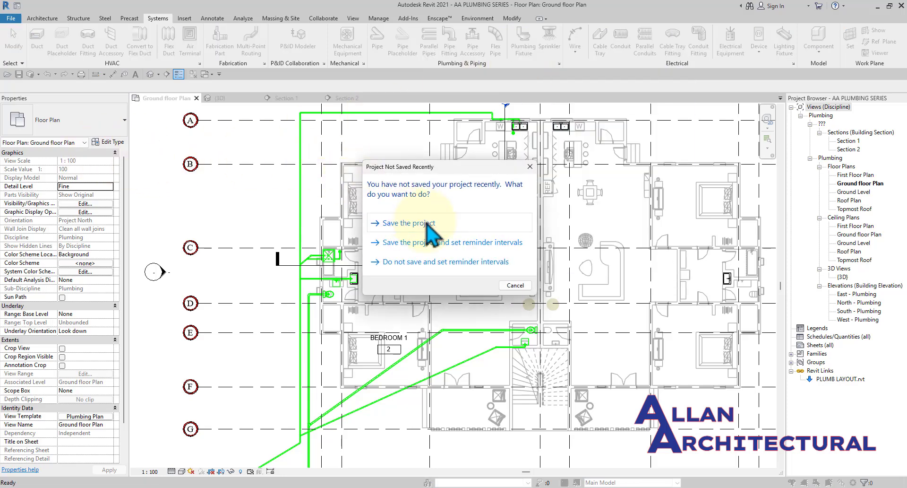
pyautogui.click(409, 223)
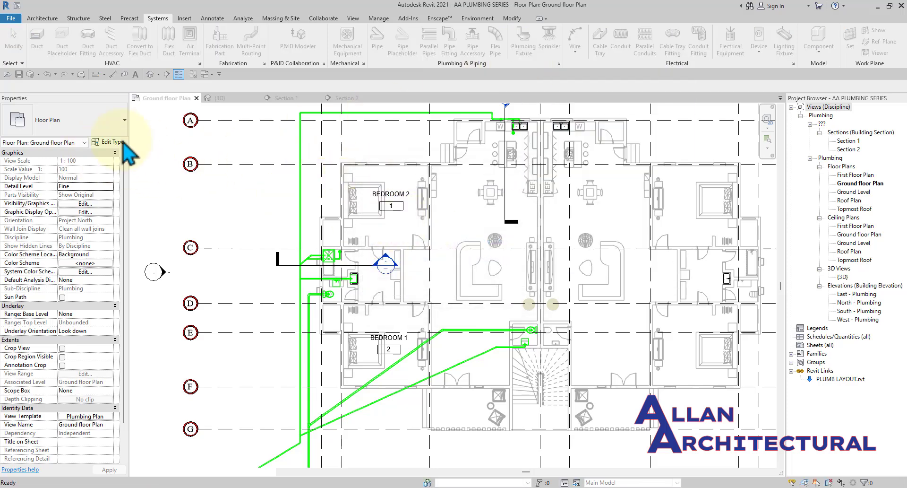
pyautogui.click(74, 125)
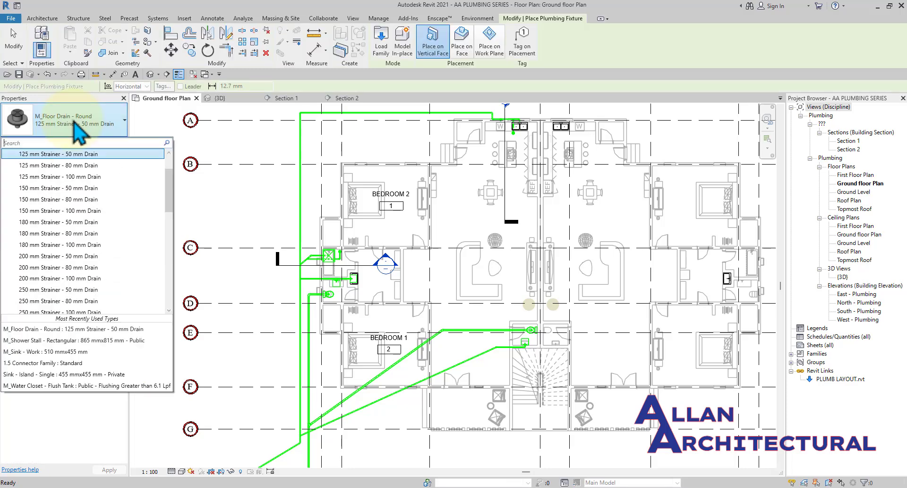
pyautogui.scroll(-5, 73, 229)
pyautogui.scroll(-4, 70, 230)
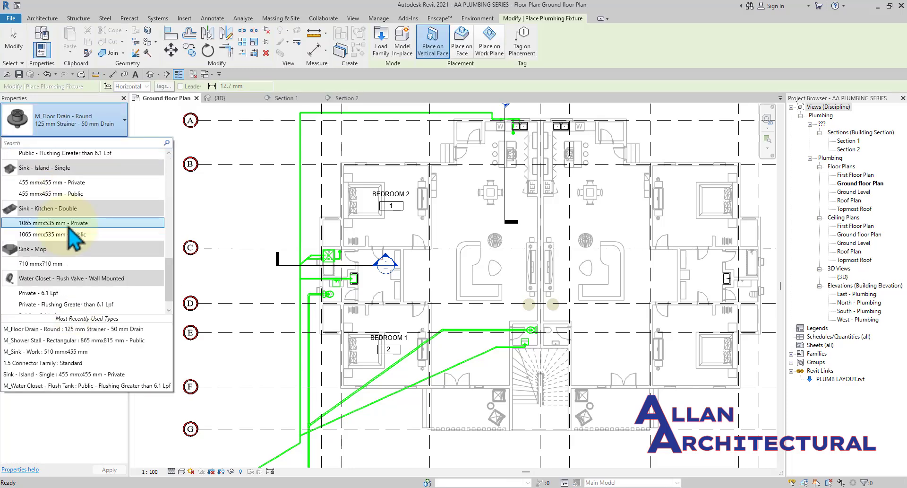
pyautogui.scroll(5, 72, 231)
pyautogui.scroll(6, 76, 234)
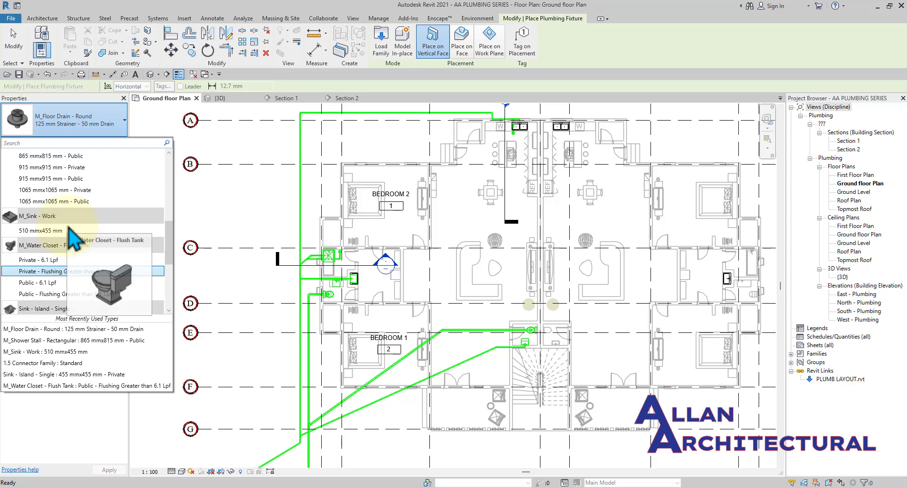
pyautogui.click(76, 234)
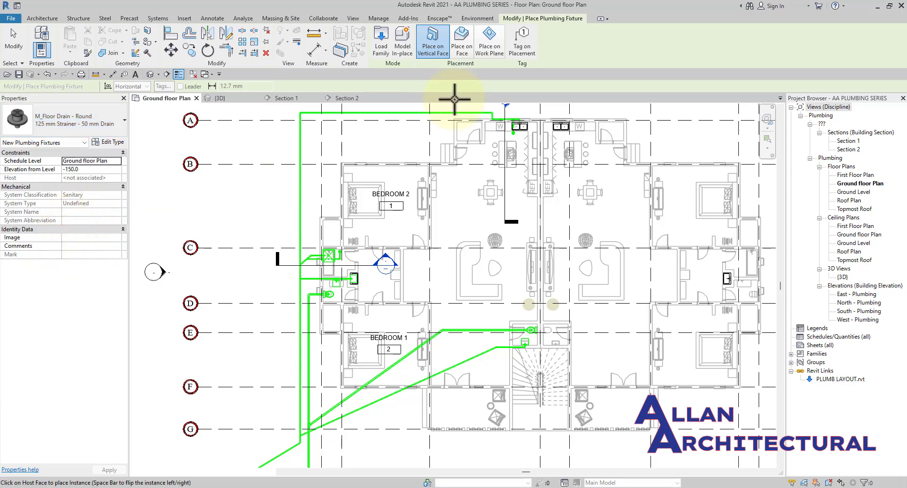
pyautogui.press('Escape')
pyautogui.press('Escape')
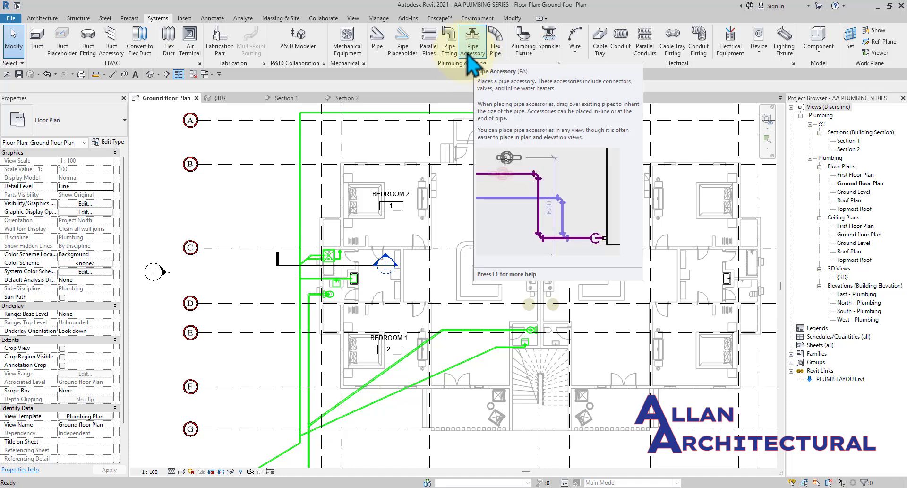
pyautogui.click(470, 55)
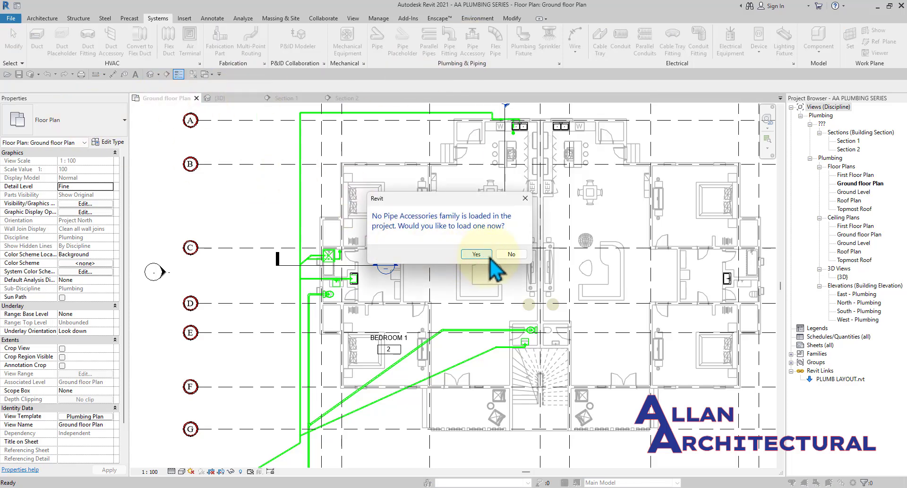
pyautogui.click(512, 255)
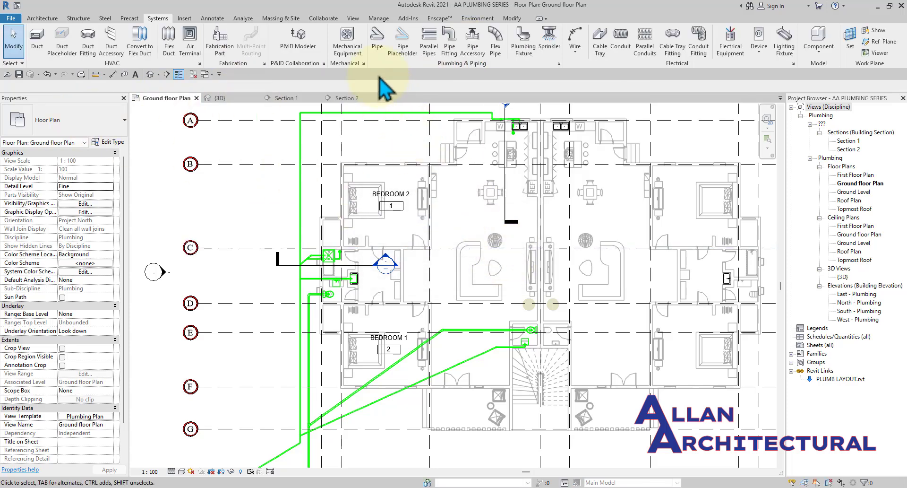
# Start Mechanical Equipment and pick the M_Water Heater 152 L type.
pyautogui.click(350, 51)
pyautogui.click(66, 124)
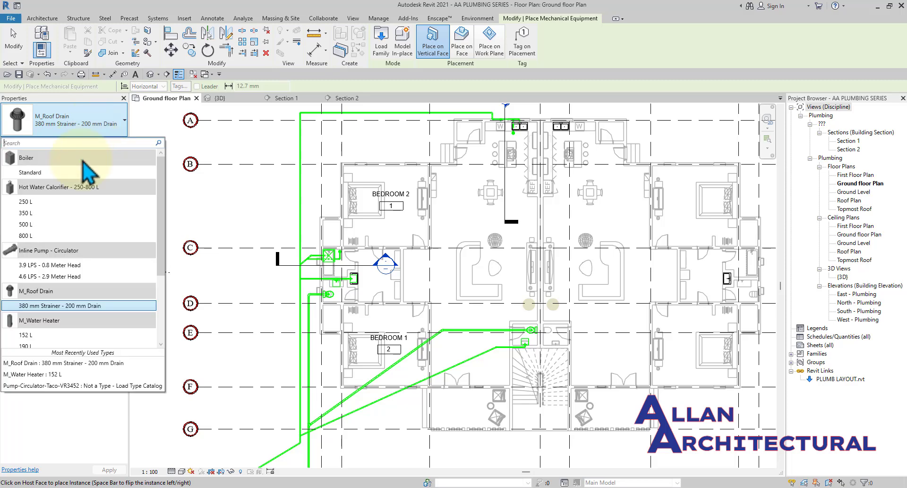
pyautogui.scroll(-1, 18, 261)
pyautogui.scroll(4, 38, 256)
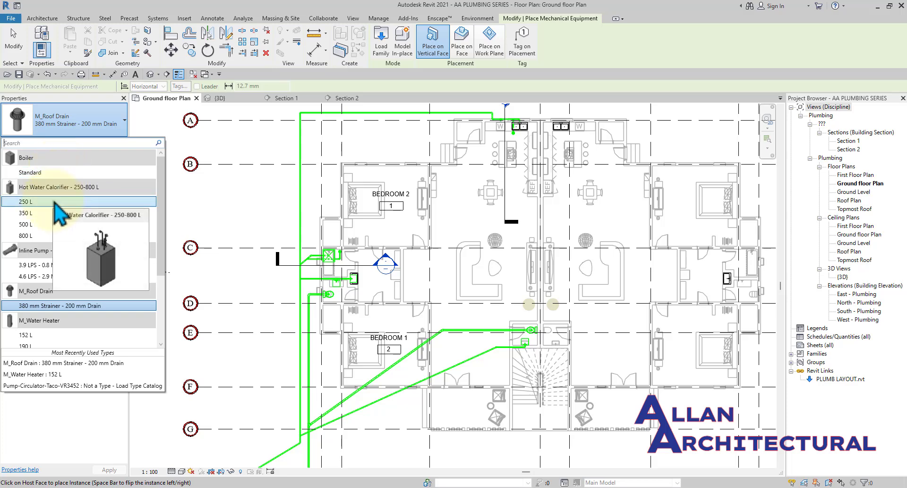
pyautogui.scroll(-3, 51, 205)
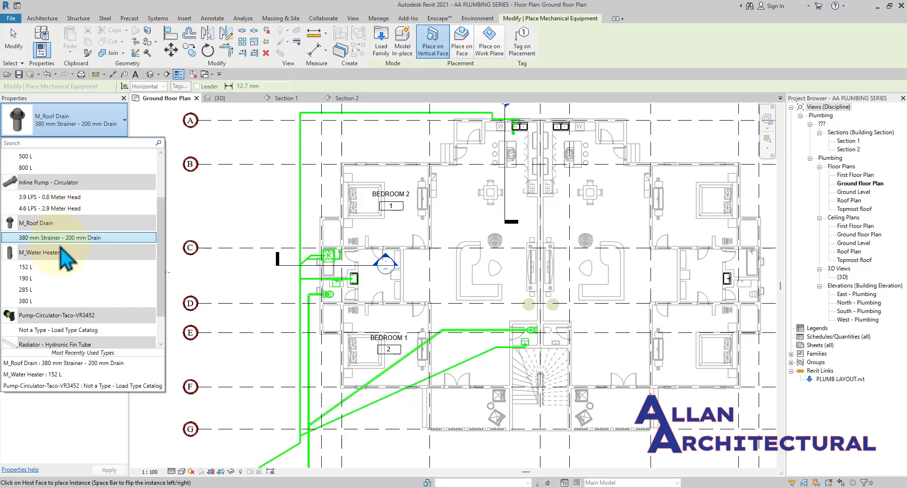
pyautogui.scroll(-2, 64, 253)
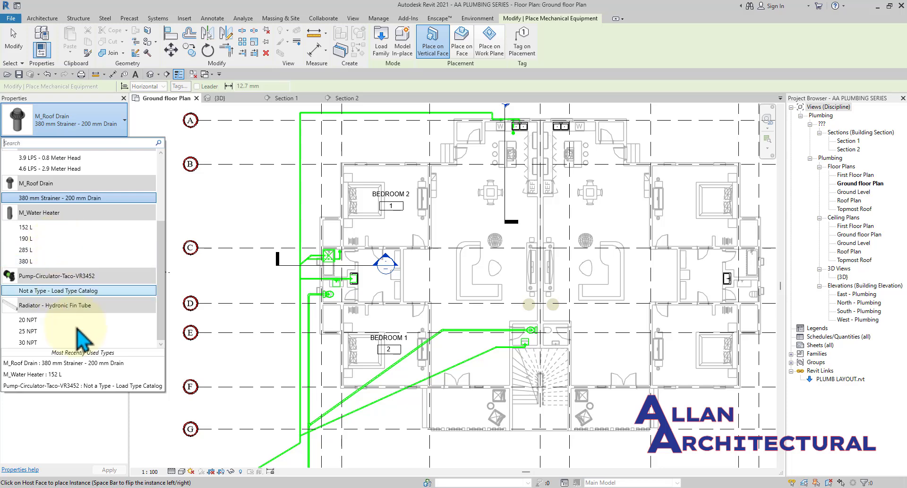
pyautogui.scroll(1, 66, 283)
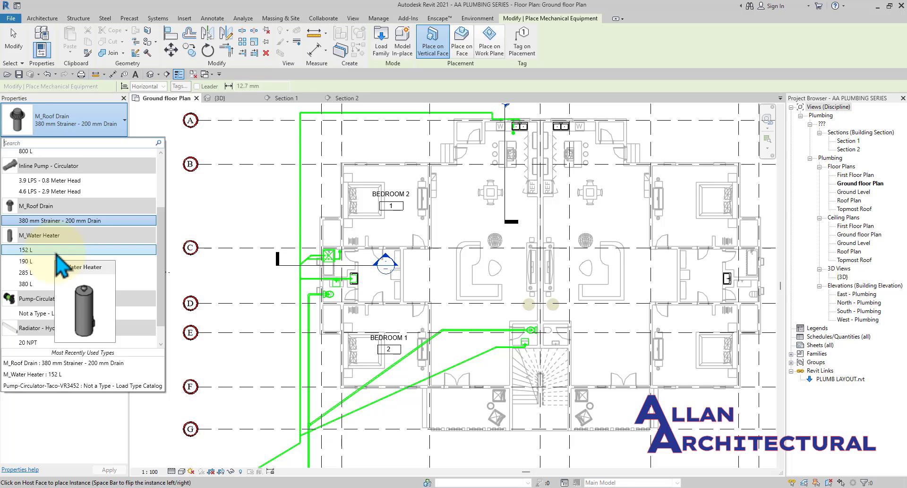
pyautogui.click(57, 253)
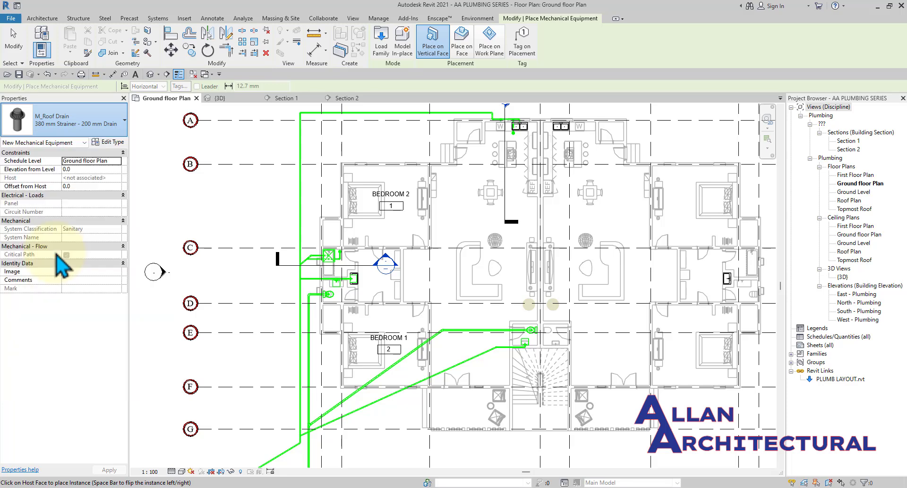
# Place the 152 L water heater just above the washroom sink.
pyautogui.scroll(4, 392, 293)
pyautogui.scroll(3, 373, 225)
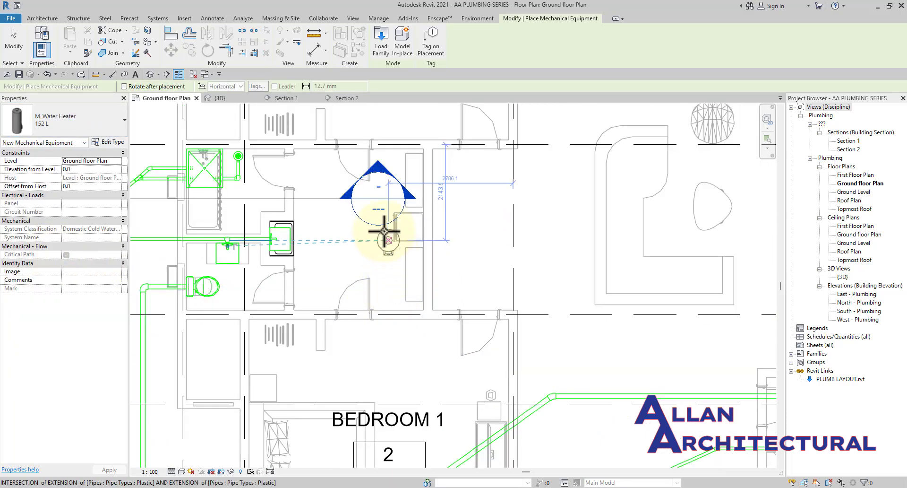
pyautogui.scroll(3, 223, 193)
pyautogui.scroll(1, 239, 189)
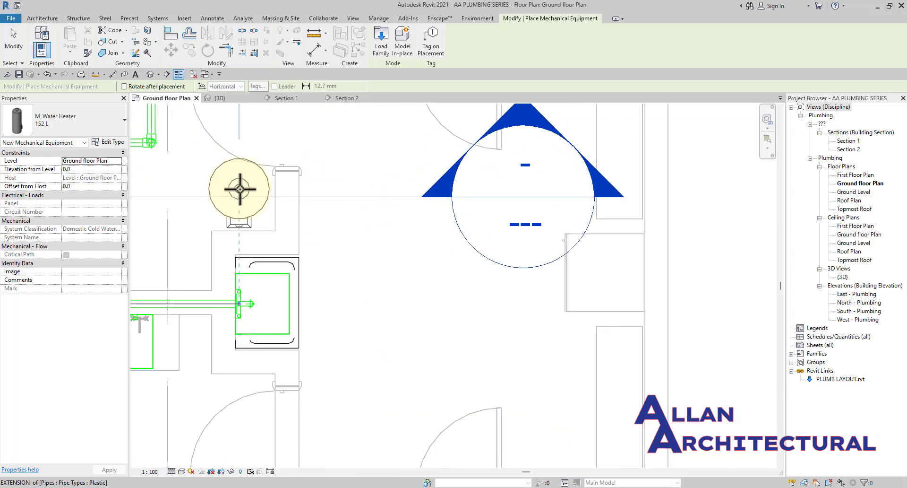
pyautogui.scroll(2, 239, 192)
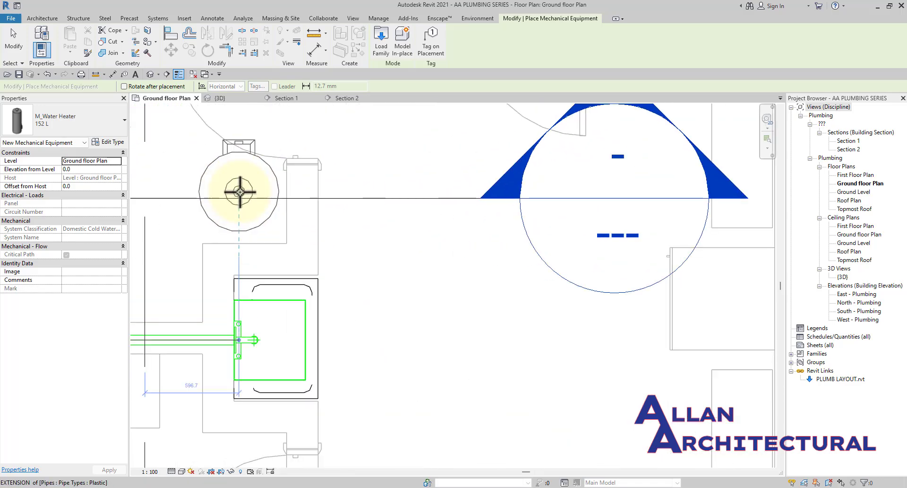
pyautogui.scroll(2, 242, 194)
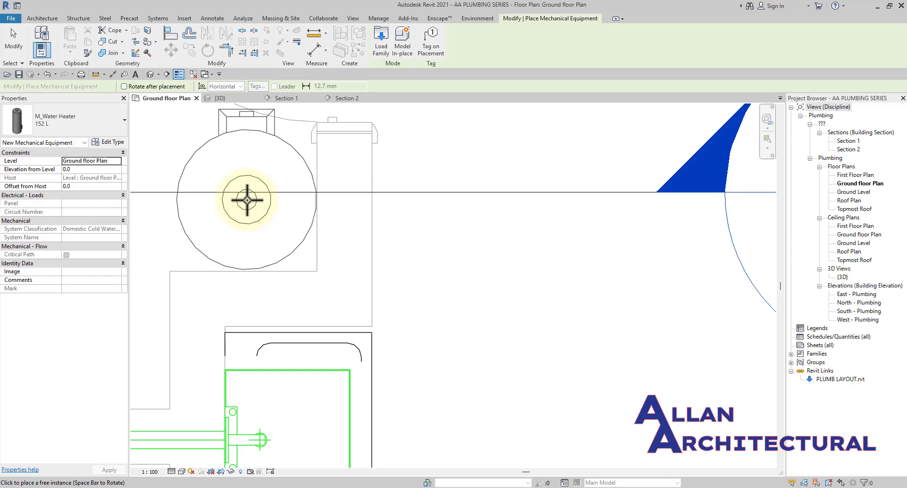
pyautogui.scroll(-3, 246, 199)
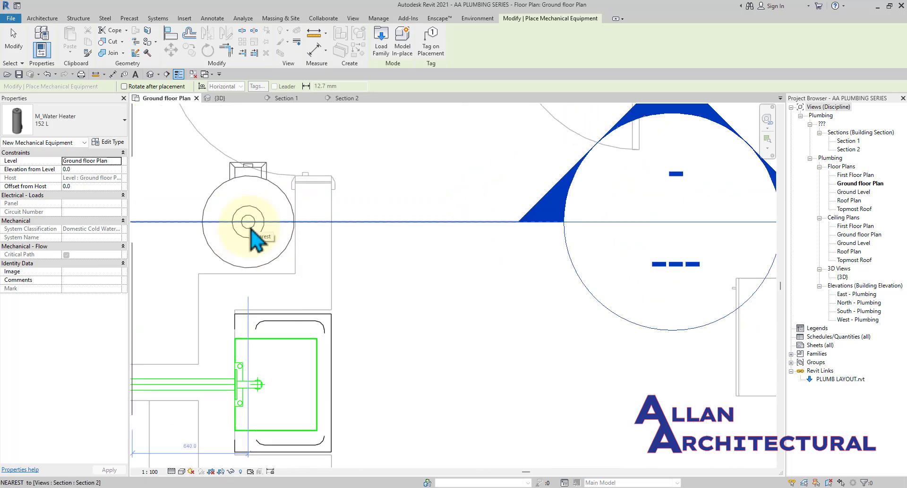
pyautogui.scroll(-4, 255, 238)
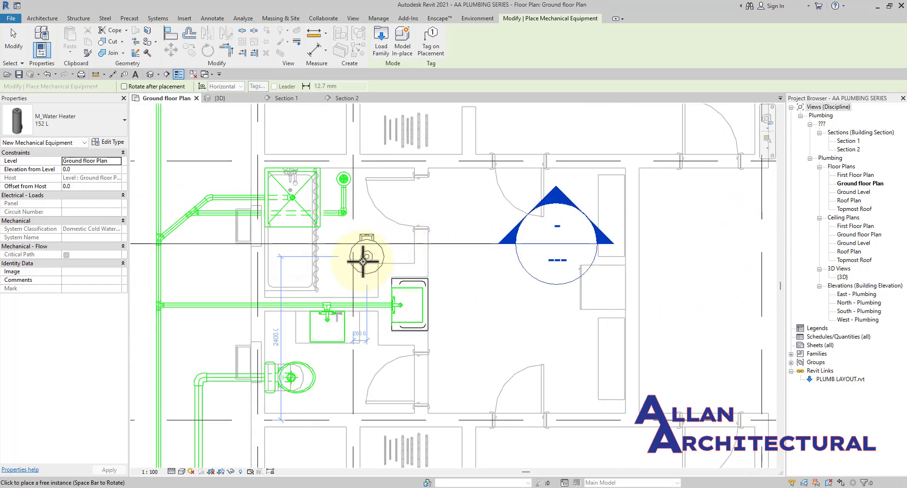
pyautogui.scroll(3, 361, 274)
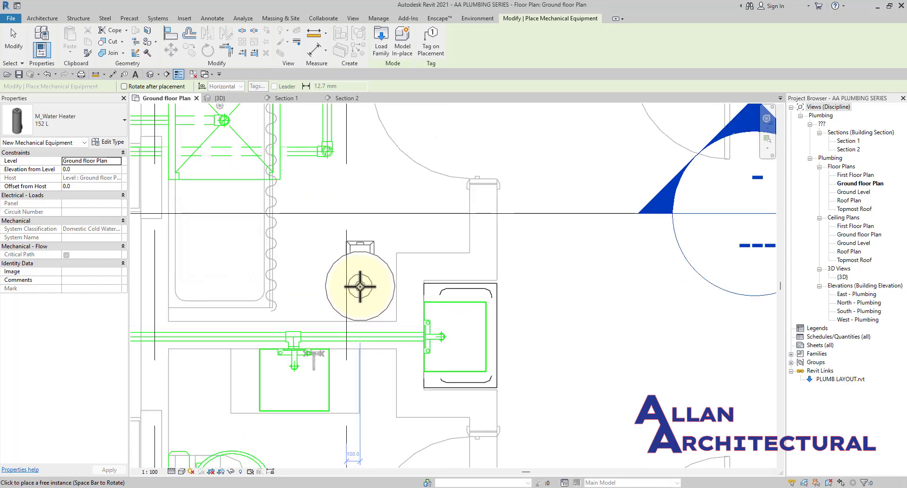
pyautogui.click(360, 285)
pyautogui.press('Escape')
pyautogui.press('Escape')
pyautogui.scroll(-2, 387, 274)
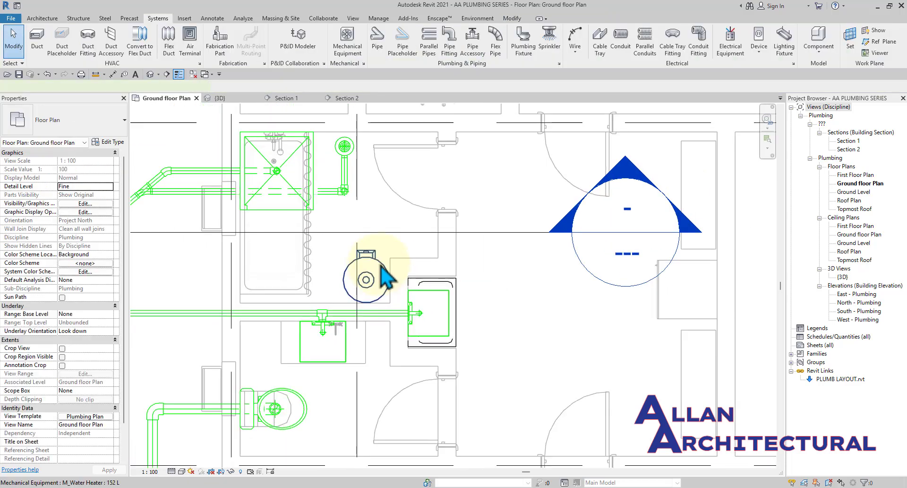
# Set the new water heater's Elevation from Level to 1500.0, then zoom out on the plan.
pyautogui.click(385, 276)
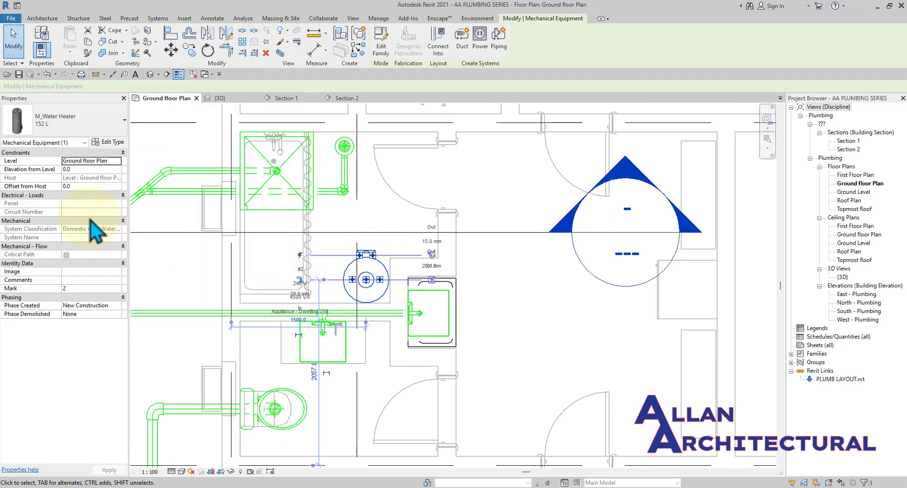
pyautogui.click(85, 170)
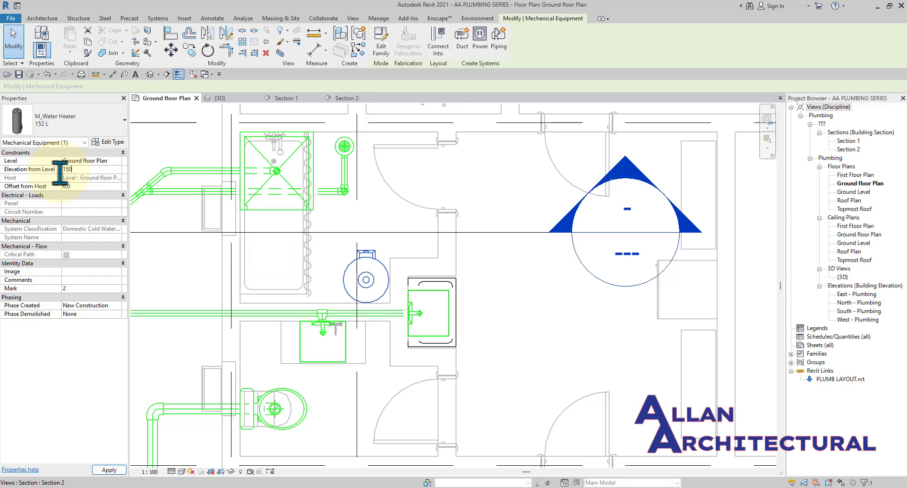
pyautogui.click(548, 280)
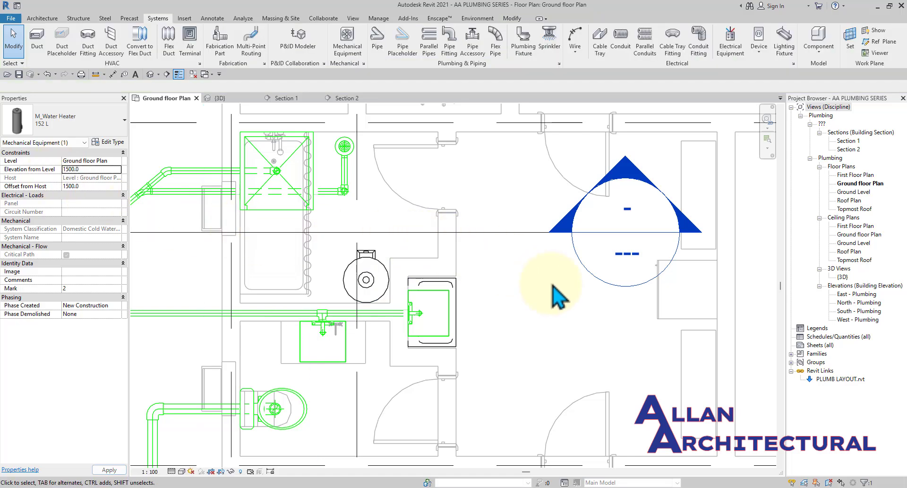
pyautogui.scroll(-3, 458, 265)
pyautogui.moveTo(450, 268); pyautogui.dragTo(353, 220, button='middle')
pyautogui.scroll(1, 354, 247)
pyautogui.scroll(-5, 346, 271)
pyautogui.scroll(-4, 259, 215)
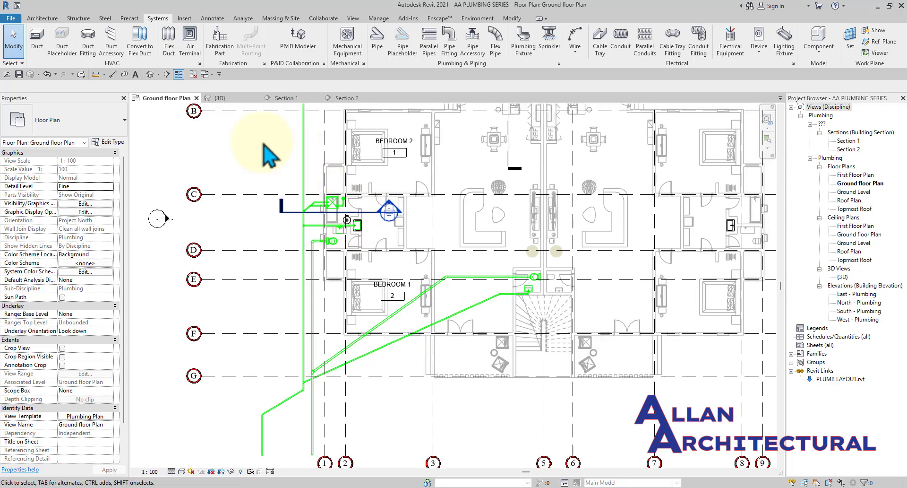
# Orbit the 3D view around the newly placed water heater.
pyautogui.click(218, 97)
pyautogui.scroll(3, 350, 239)
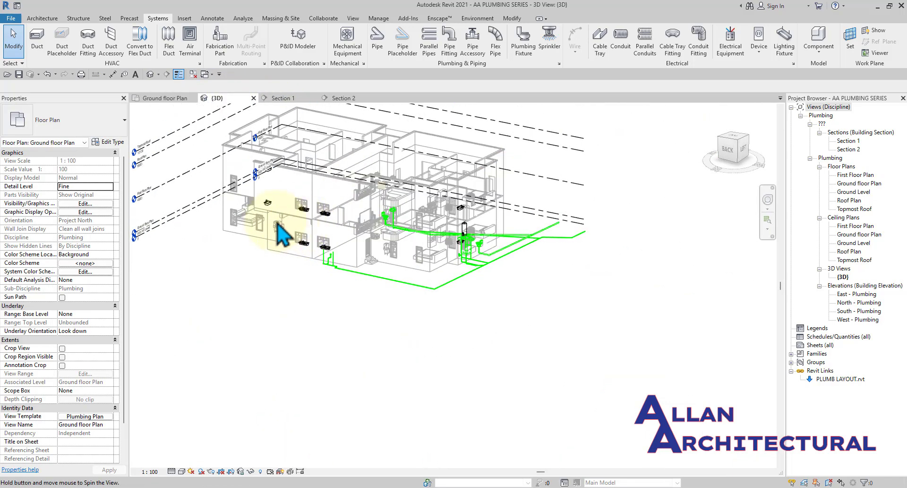
pyautogui.keyDown('shift'); pyautogui.moveTo(477, 267); pyautogui.dragTo(312, 260, button='middle'); pyautogui.keyUp('shift')
pyautogui.scroll(6, 254, 259)
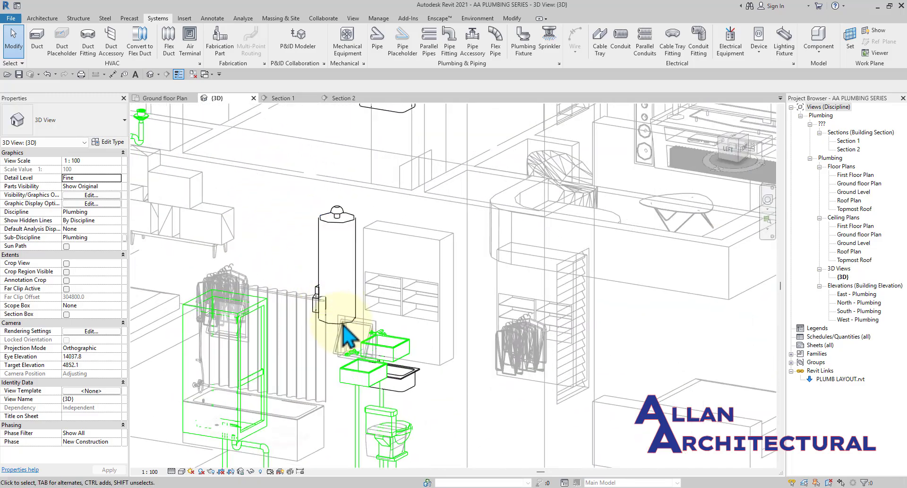
pyautogui.keyDown('shift'); pyautogui.moveTo(328, 305); pyautogui.dragTo(449, 302, button='middle'); pyautogui.keyUp('shift')
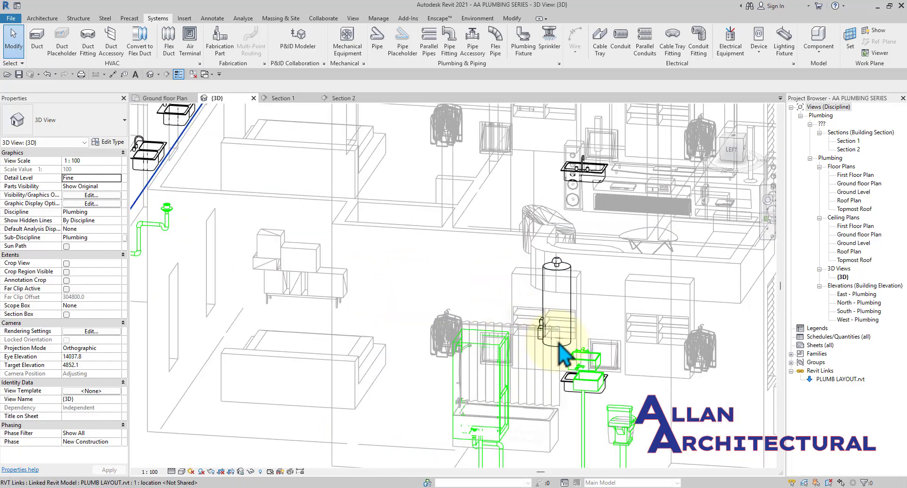
pyautogui.scroll(2, 553, 345)
pyautogui.scroll(-1, 492, 326)
pyautogui.keyDown('shift'); pyautogui.moveTo(523, 354); pyautogui.dragTo(710, 299, button='middle'); pyautogui.keyUp('shift')
pyautogui.scroll(5, 718, 265)
pyautogui.scroll(-4, 725, 219)
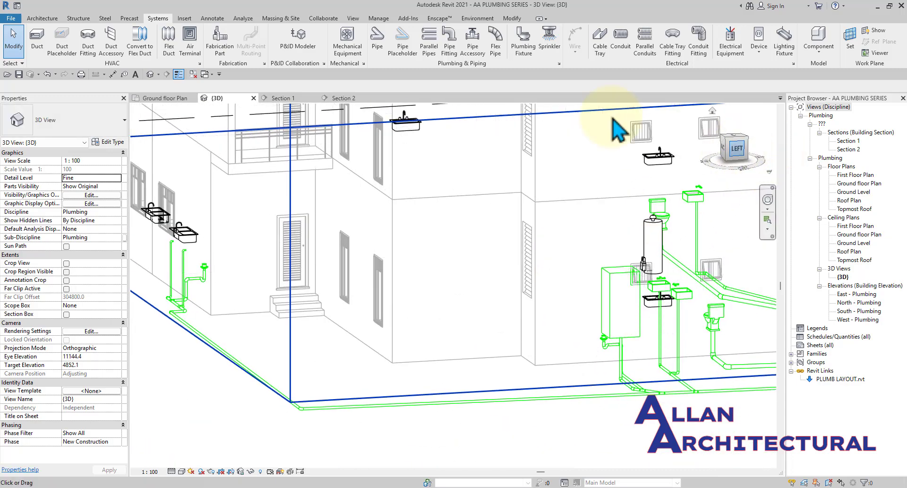
# Check the green pipe run in Section 1, then return to the Ground floor Plan.
pyautogui.click(286, 100)
pyautogui.scroll(-4, 378, 316)
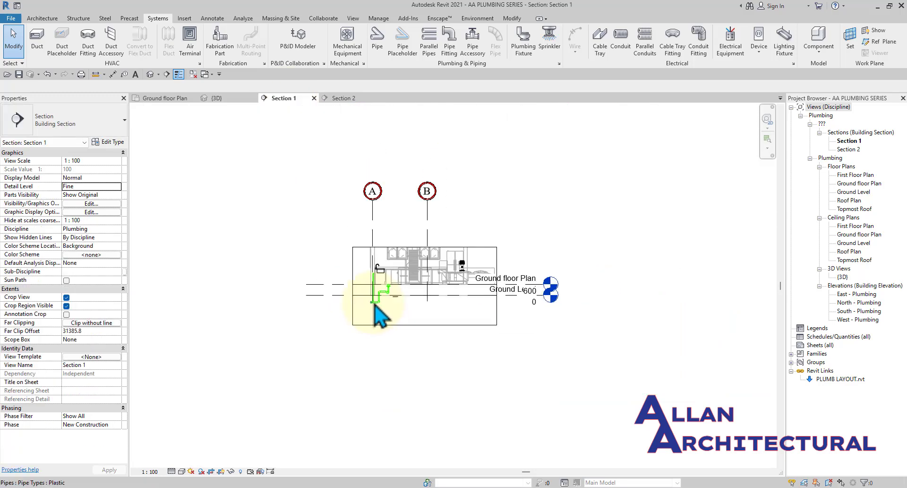
pyautogui.scroll(2, 376, 323)
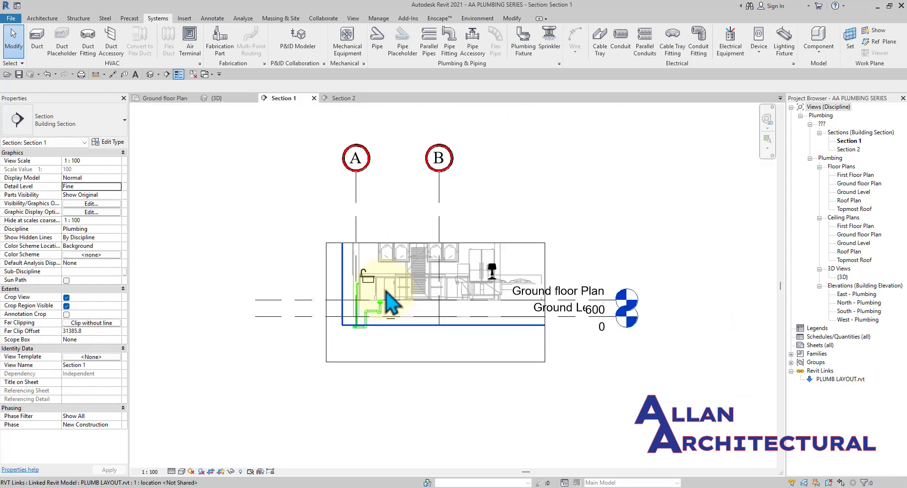
pyautogui.click(167, 99)
pyautogui.scroll(-3, 291, 241)
pyautogui.scroll(5, 348, 232)
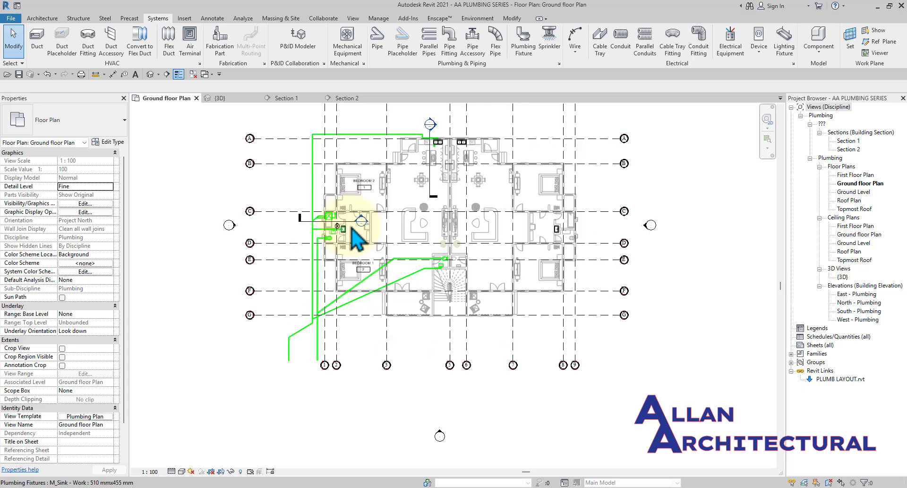
# Delete the Section 2 view.
pyautogui.click(351, 218)
pyautogui.press('Delete')
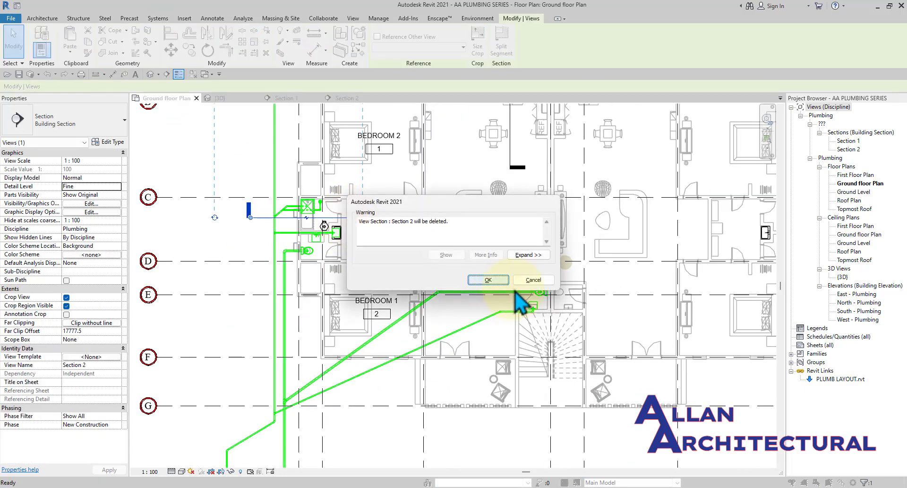
pyautogui.click(489, 278)
pyautogui.scroll(-4, 460, 249)
pyautogui.scroll(2, 469, 265)
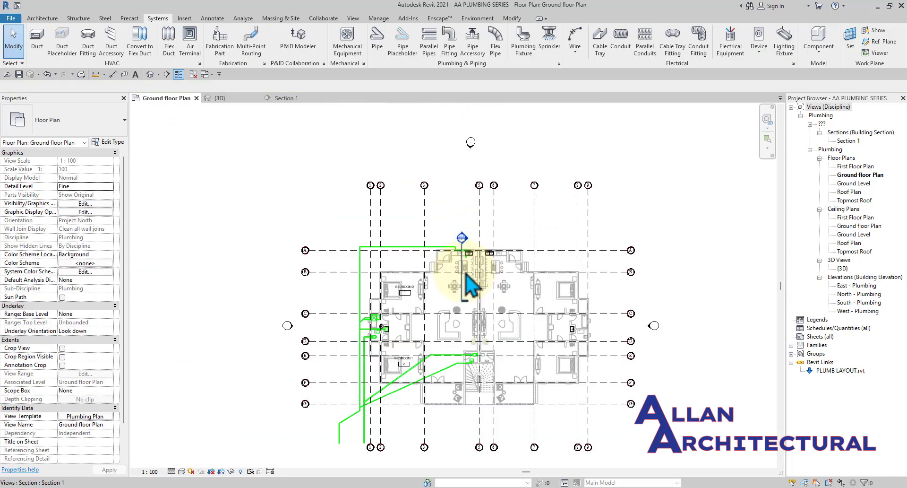
# Move the Section 1 cut line left, near grid 1, through the washroom.
pyautogui.click(466, 293)
pyautogui.scroll(2, 465, 295)
pyautogui.moveTo(461, 296); pyautogui.dragTo(384, 336)
pyautogui.moveTo(343, 359); pyautogui.dragTo(330, 370)
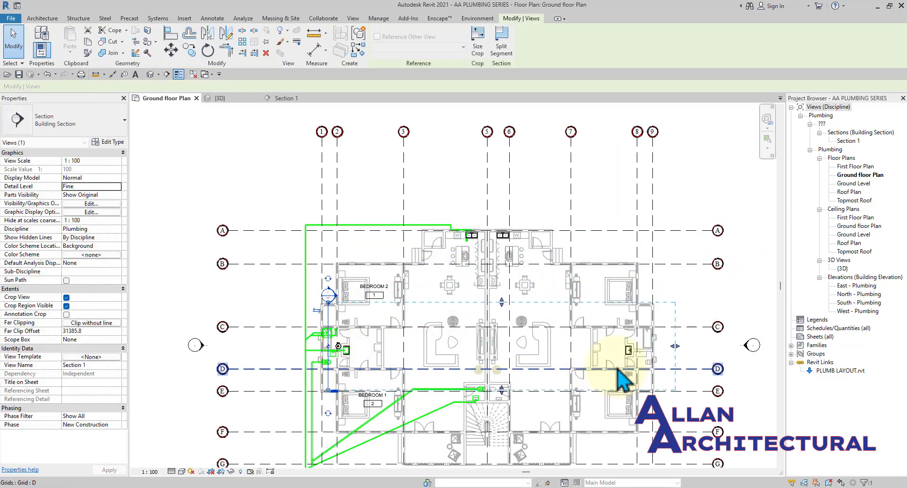
pyautogui.scroll(1, 303, 375)
pyautogui.scroll(3, 355, 373)
pyautogui.click(253, 349)
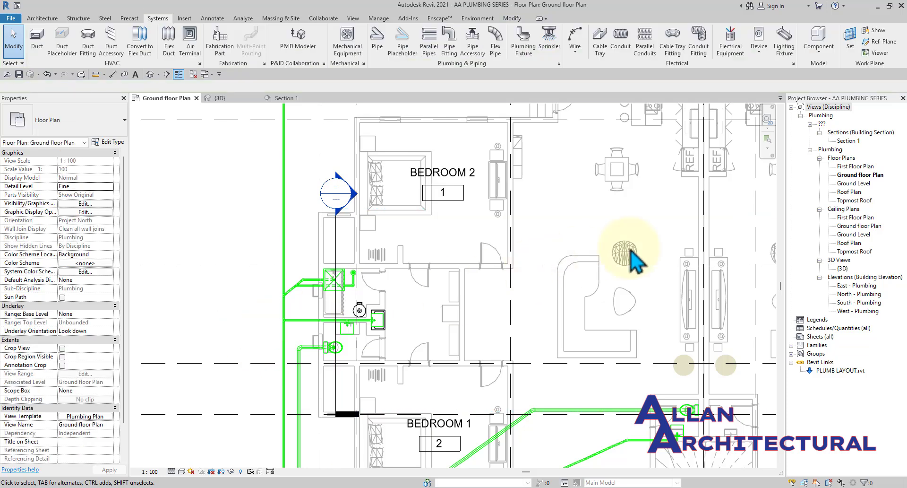
# Open Section 1 and extend its crop region up to the First Floor level.
pyautogui.doubleClick(848, 141)
pyautogui.scroll(1, 492, 243)
pyautogui.scroll(-1, 492, 243)
pyautogui.moveTo(471, 305); pyautogui.dragTo(429, 362, button='middle')
pyautogui.click(582, 265)
pyautogui.moveTo(432, 264); pyautogui.dragTo(433, 116)
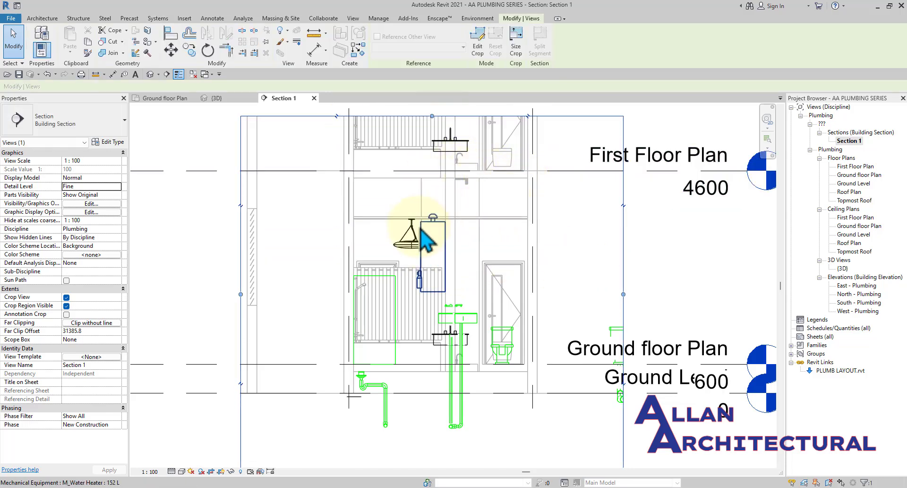
# Change the 152 L water heater type's Water Heater Height from 1448 to 800.
pyautogui.scroll(2, 422, 229)
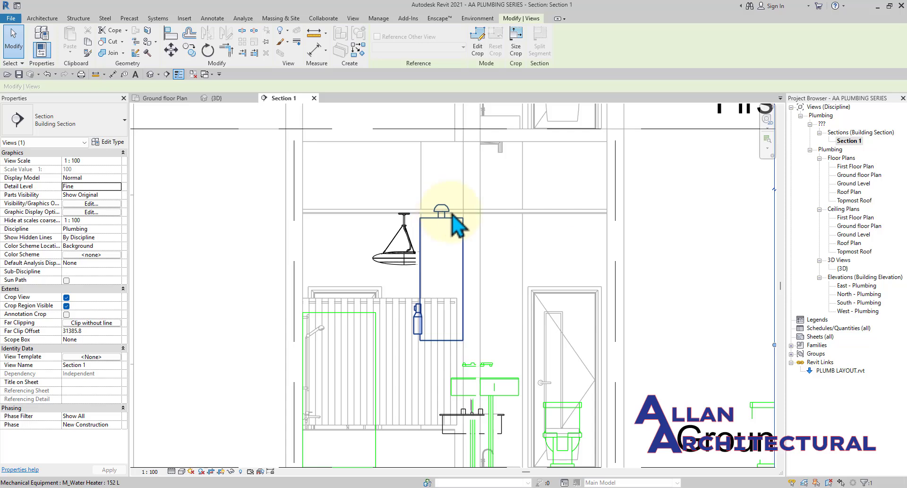
pyautogui.scroll(-2, 452, 217)
pyautogui.scroll(2, 454, 215)
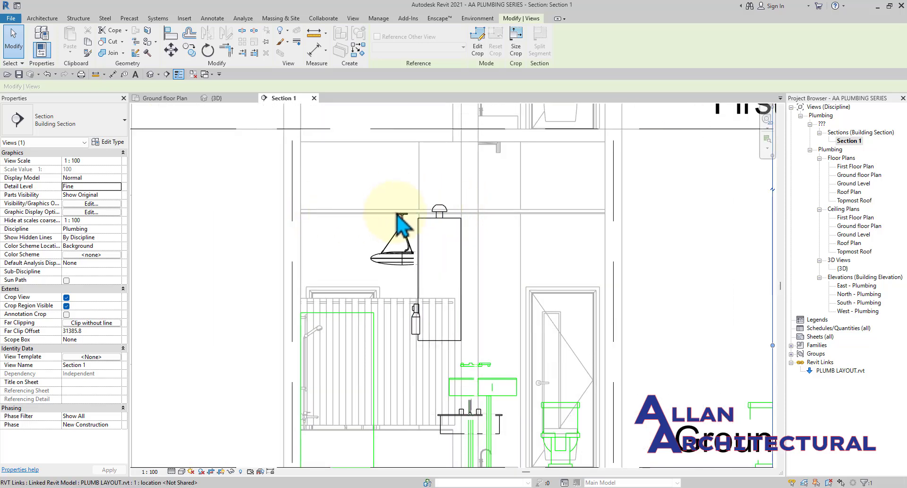
pyautogui.click(427, 282)
pyautogui.click(107, 142)
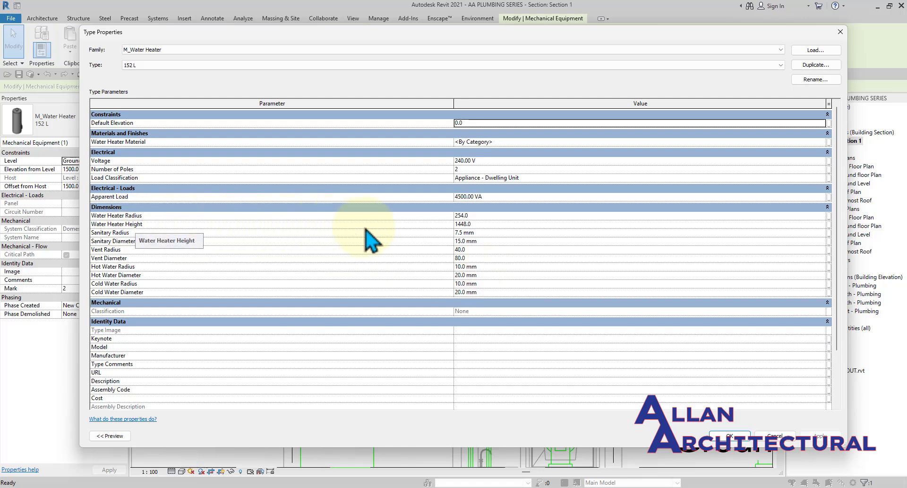
pyautogui.click(465, 224)
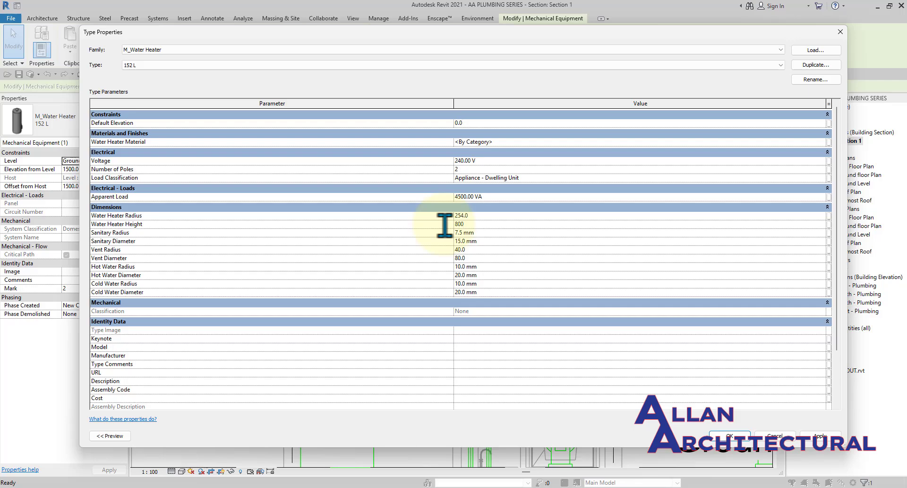
pyautogui.click(820, 435)
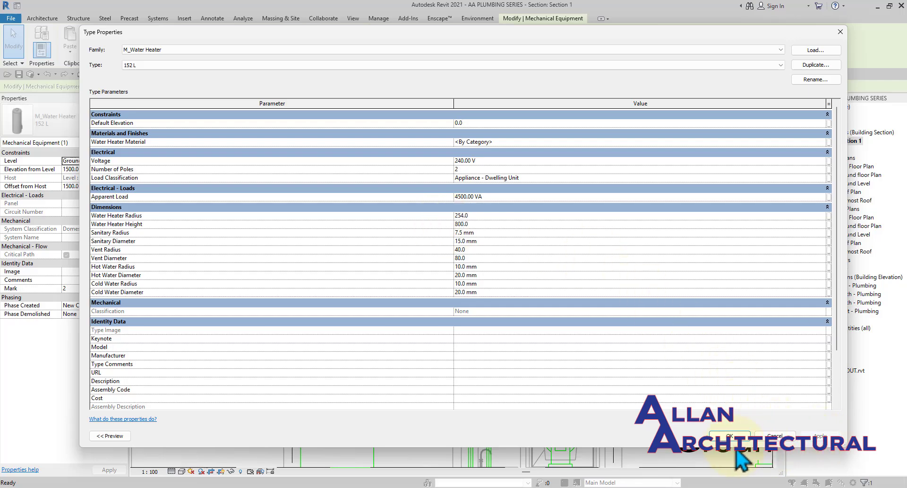
pyautogui.click(730, 435)
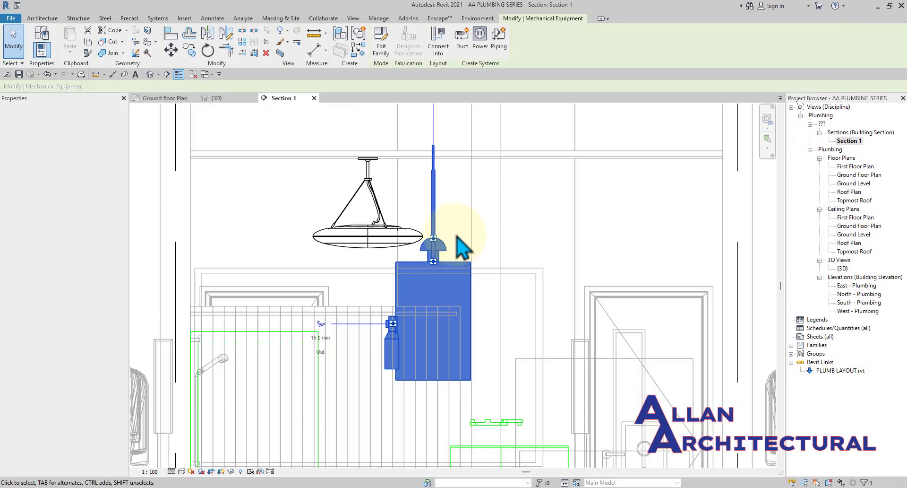
# Select the water heater in Section 1 and drag it higher up the wall.
pyautogui.click(457, 235)
pyautogui.scroll(-2, 455, 237)
pyautogui.moveTo(451, 237); pyautogui.dragTo(427, 245, button='middle')
pyautogui.scroll(1, 426, 231)
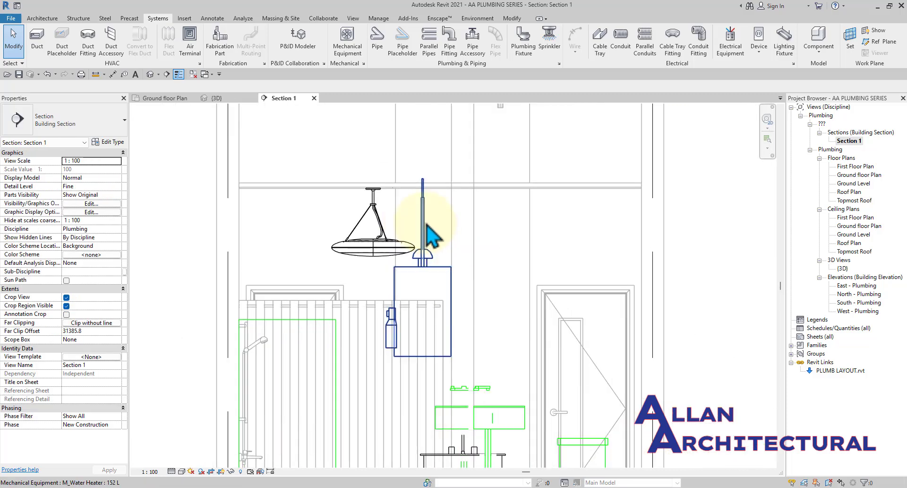
pyautogui.click(431, 234)
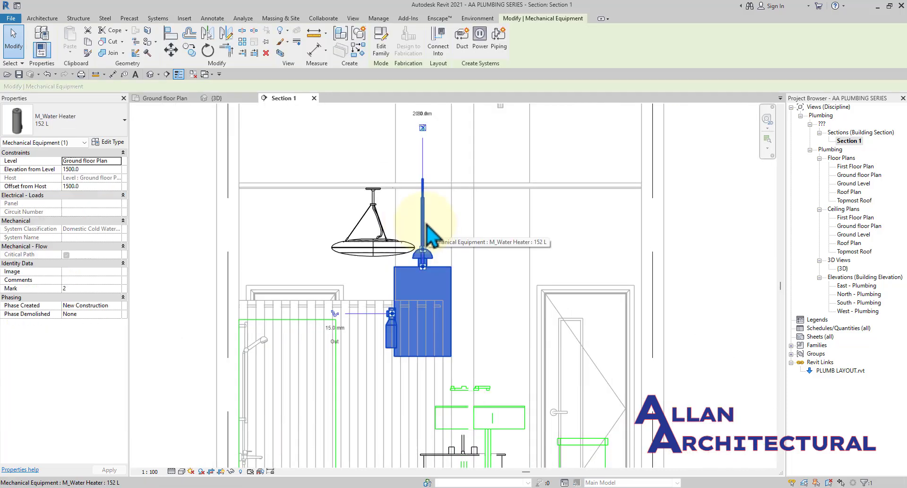
pyautogui.scroll(-2, 425, 222)
pyautogui.moveTo(420, 203); pyautogui.dragTo(434, 244, button='middle')
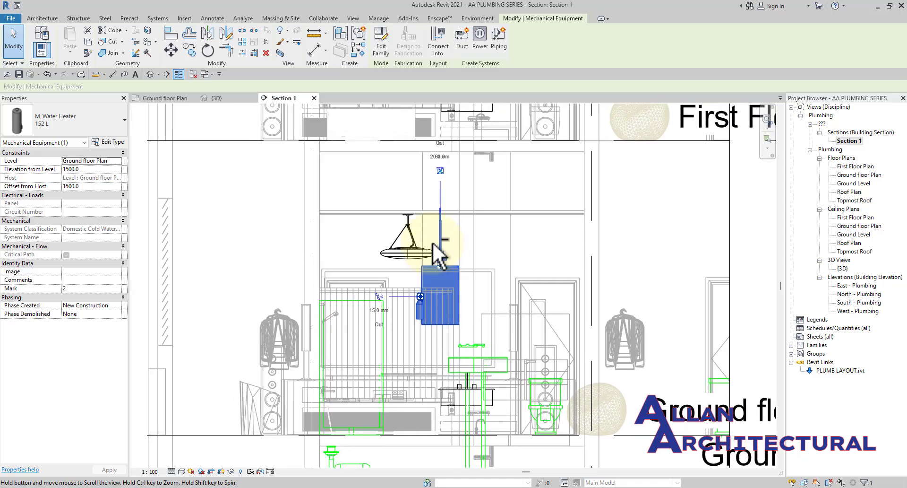
pyautogui.scroll(2, 452, 267)
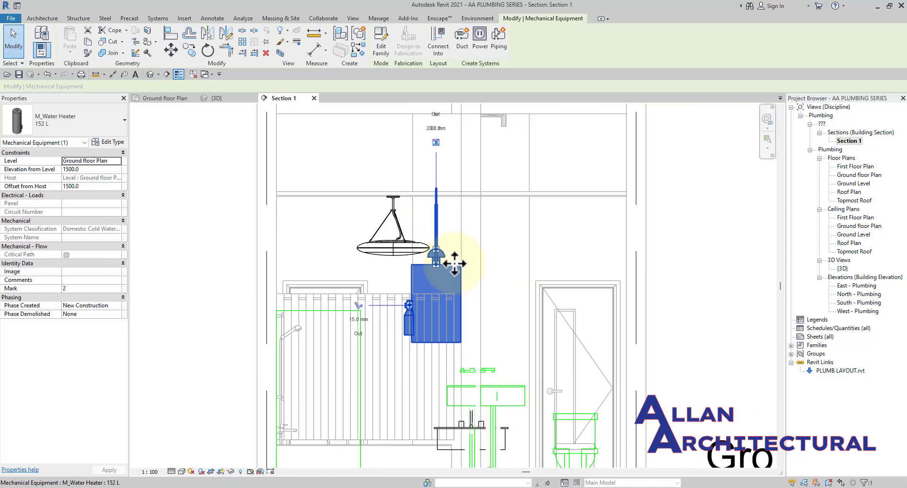
pyautogui.moveTo(455, 263); pyautogui.dragTo(455, 203)
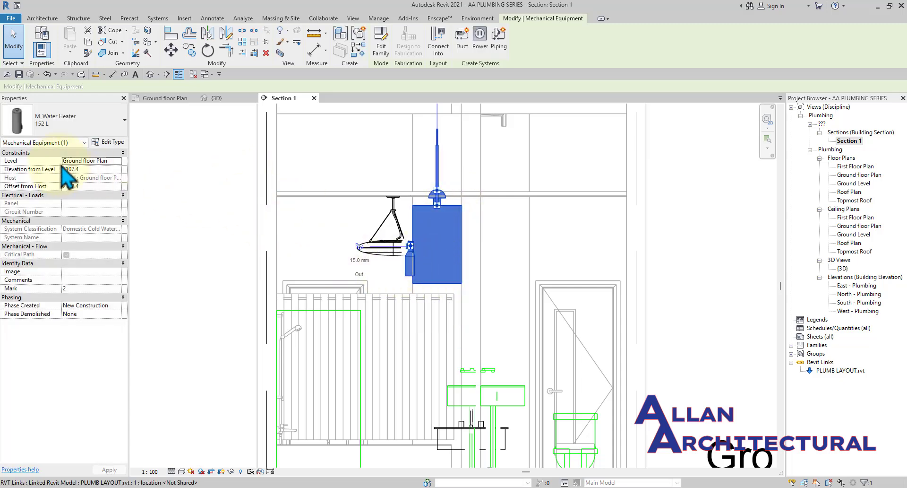
# Set the heater's Elevation from Level to 1800 and zoom back out.
pyautogui.click(85, 169)
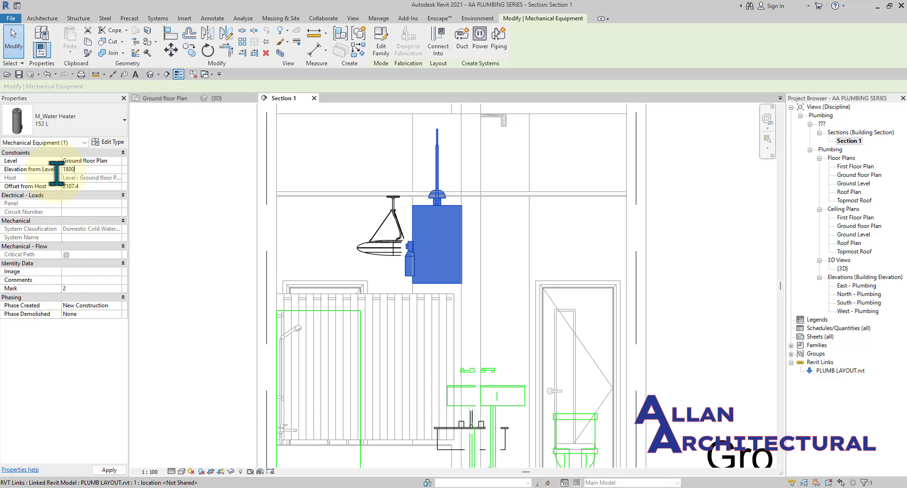
pyautogui.click(175, 276)
pyautogui.scroll(-5, 354, 227)
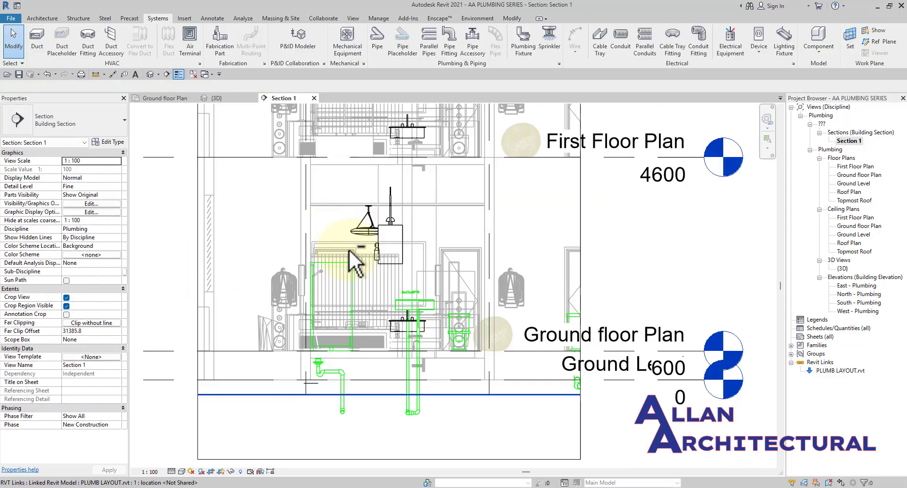
pyautogui.moveTo(349, 249); pyautogui.dragTo(408, 286, button='middle')
pyautogui.scroll(-2, 350, 188)
# Inspect the raised water heater and green piping in the 3D view.
pyautogui.click(217, 98)
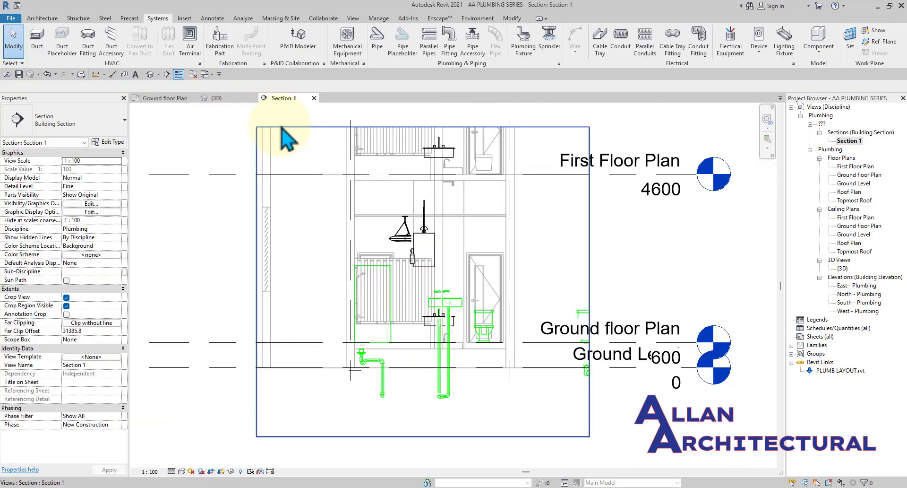
pyautogui.moveTo(405, 223); pyautogui.dragTo(594, 270, button='middle')
pyautogui.scroll(6, 652, 234)
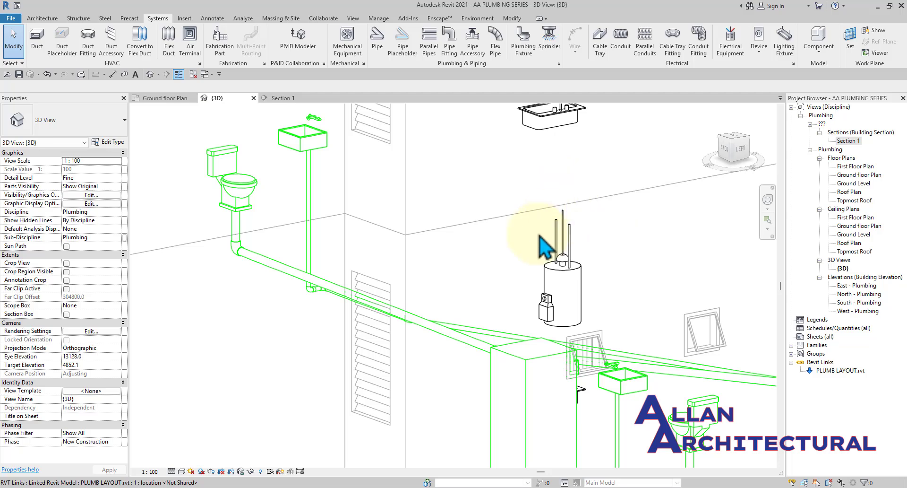
pyautogui.scroll(-4, 539, 236)
# Return to the Ground floor Plan and zoom into the washroom.
pyautogui.click(185, 99)
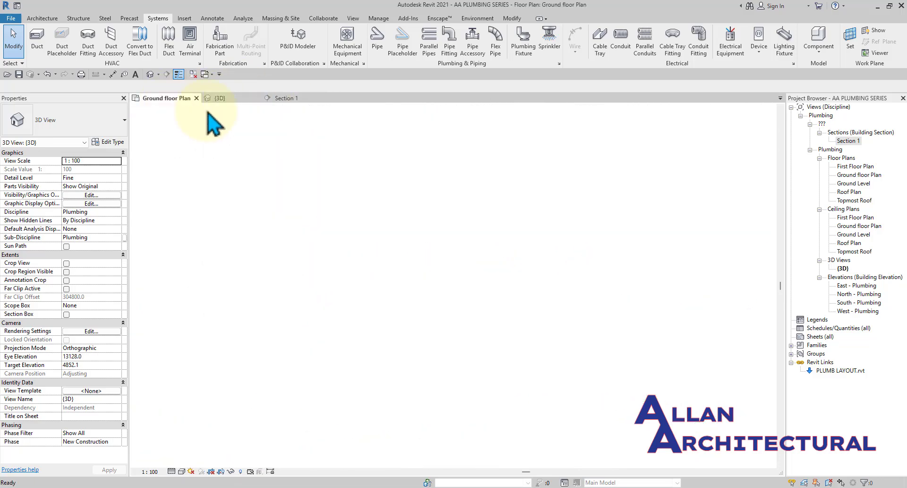
pyautogui.scroll(-2, 369, 265)
pyautogui.scroll(2, 390, 298)
pyautogui.scroll(5, 385, 291)
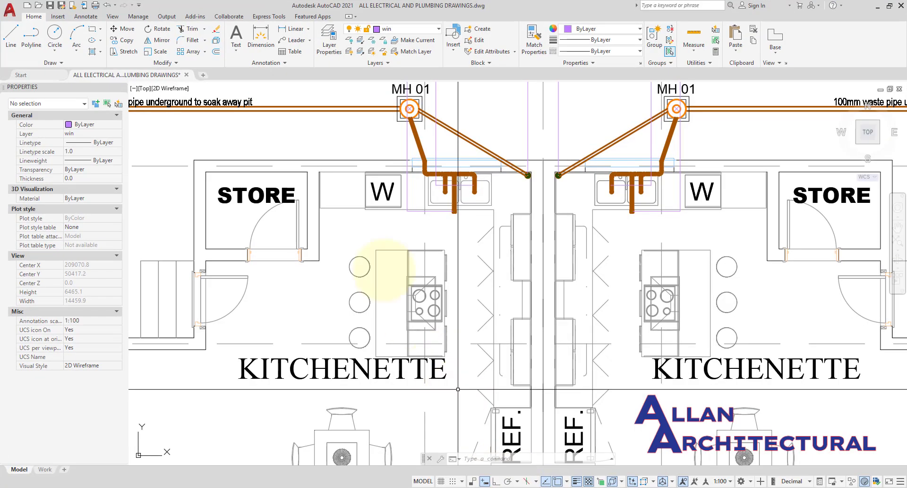
pyautogui.scroll(-5, 374, 263)
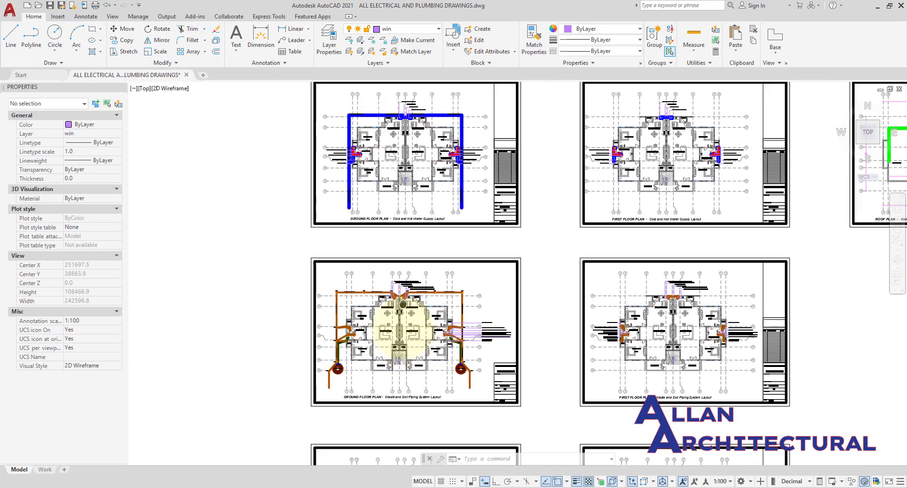
# Zoom and pan the AutoCAD cold and hot water sheet to the left washroom's WH symbol.
pyautogui.scroll(5, 381, 204)
pyautogui.scroll(-3, 468, 167)
pyautogui.moveTo(480, 180); pyautogui.dragTo(461, 205, button='middle')
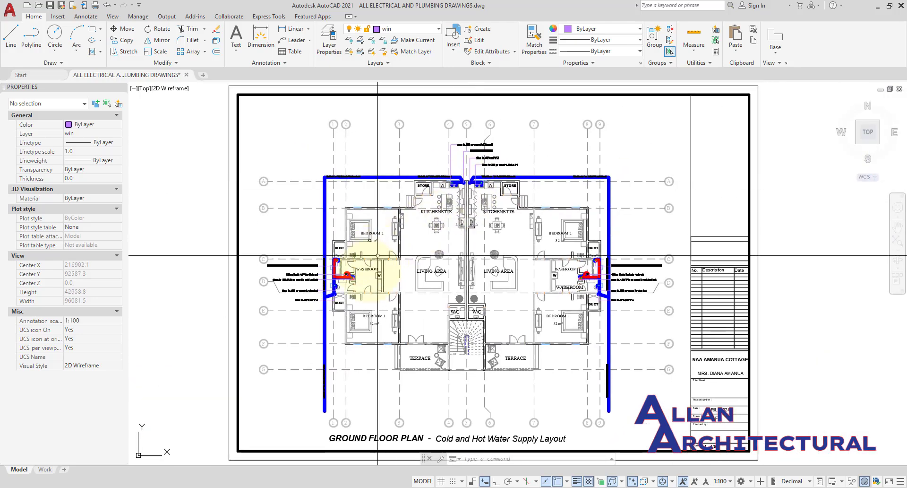
pyautogui.scroll(5, 358, 277)
pyautogui.scroll(5, 345, 274)
pyautogui.scroll(-3, 316, 226)
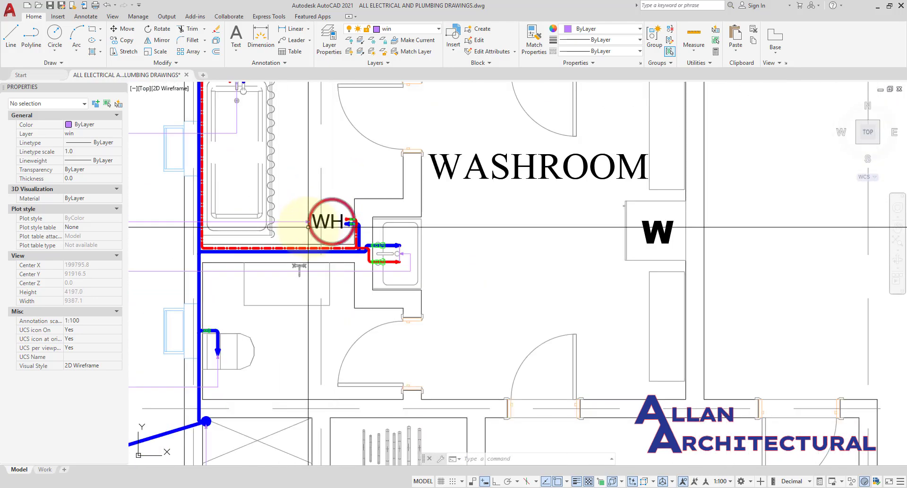
pyautogui.moveTo(316, 224); pyautogui.dragTo(353, 231, button='middle')
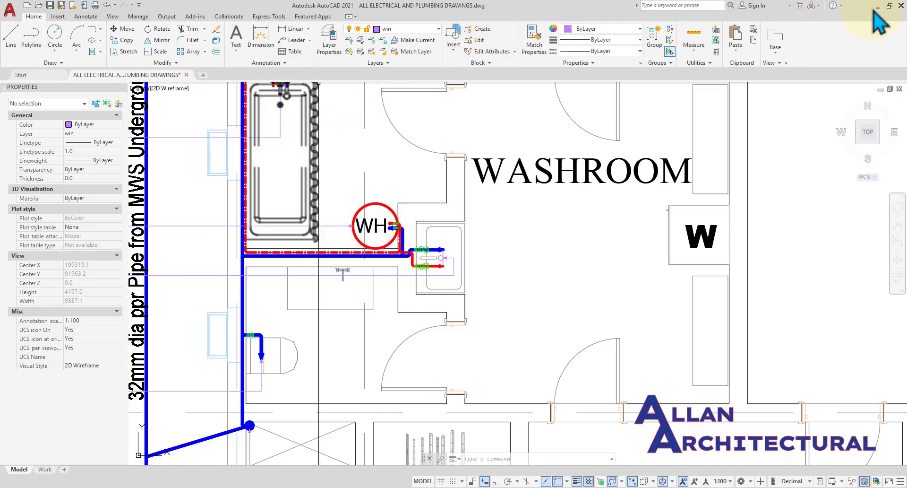
pyautogui.click(878, 9)
pyautogui.scroll(-2, 366, 227)
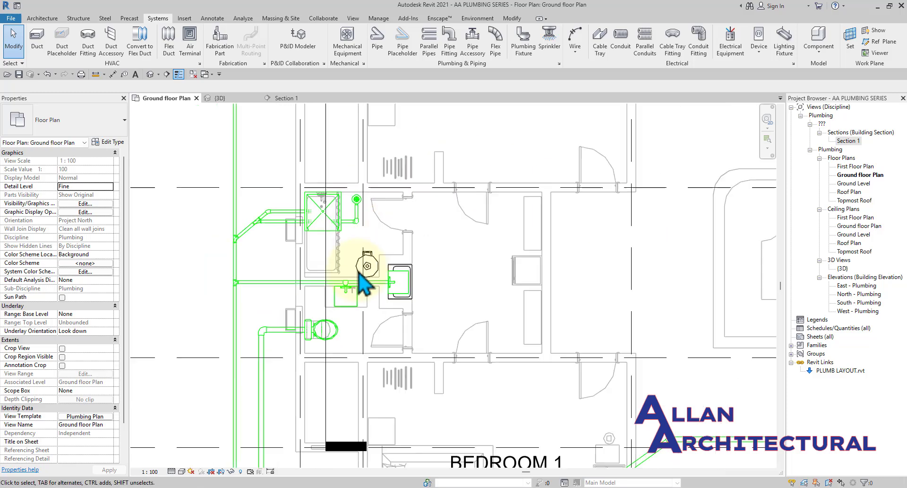
pyautogui.moveTo(385, 306); pyautogui.dragTo(430, 297, button='middle')
pyautogui.scroll(2, 407, 274)
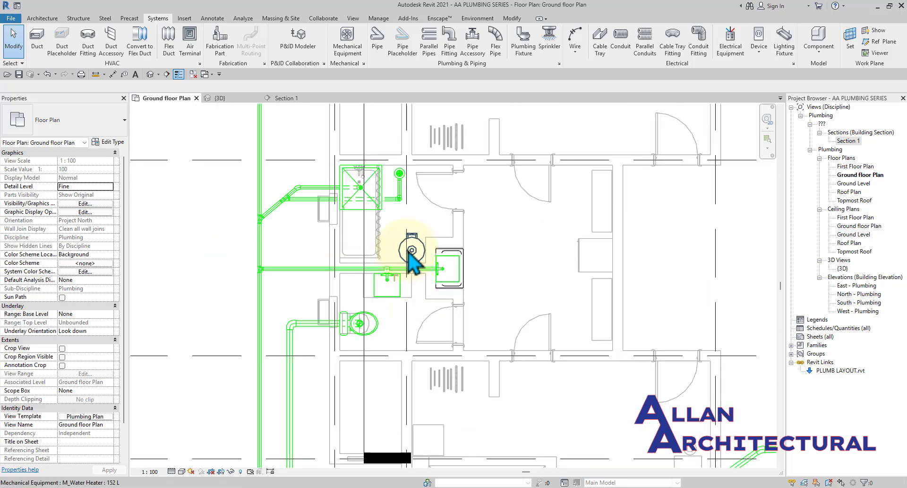
pyautogui.scroll(-3, 387, 235)
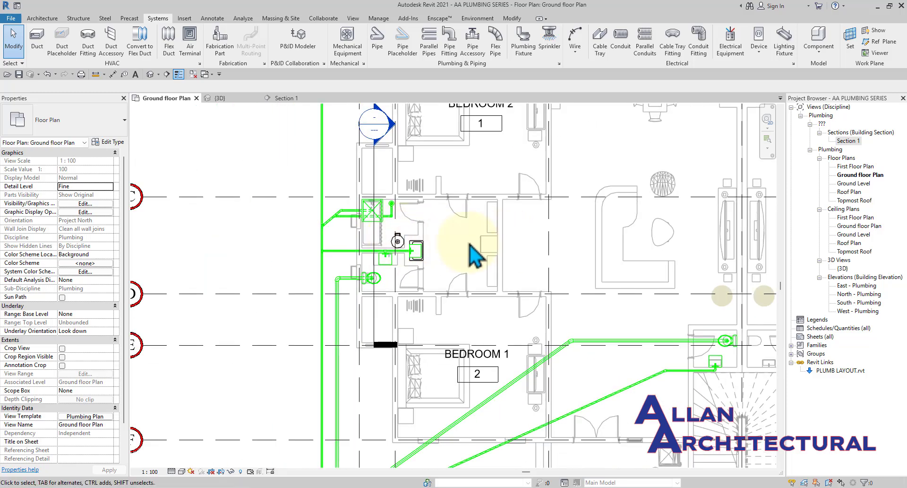
pyautogui.moveTo(427, 243); pyautogui.dragTo(417, 263, button='middle')
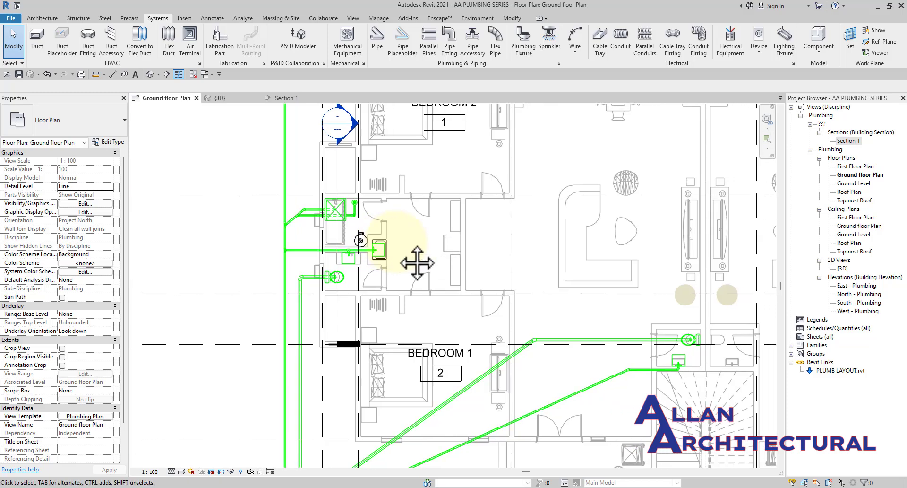
pyautogui.scroll(-2, 543, 340)
pyautogui.scroll(4, 601, 381)
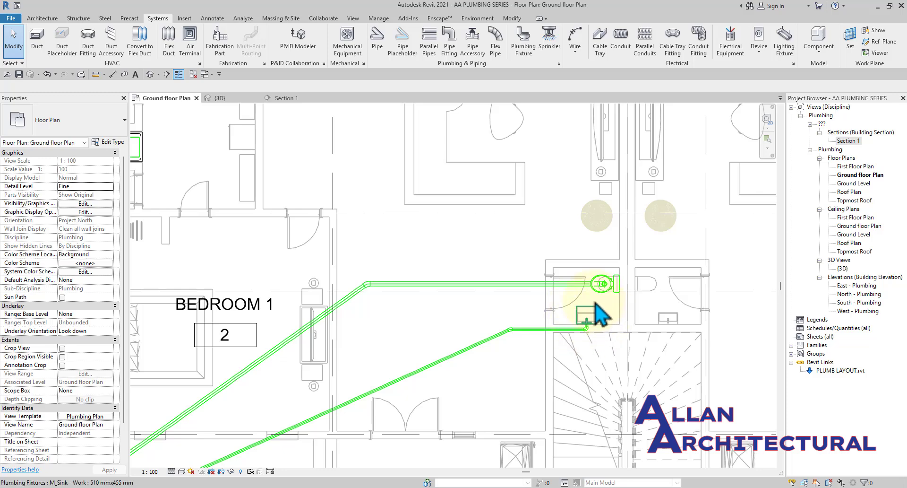
pyautogui.scroll(1, 595, 322)
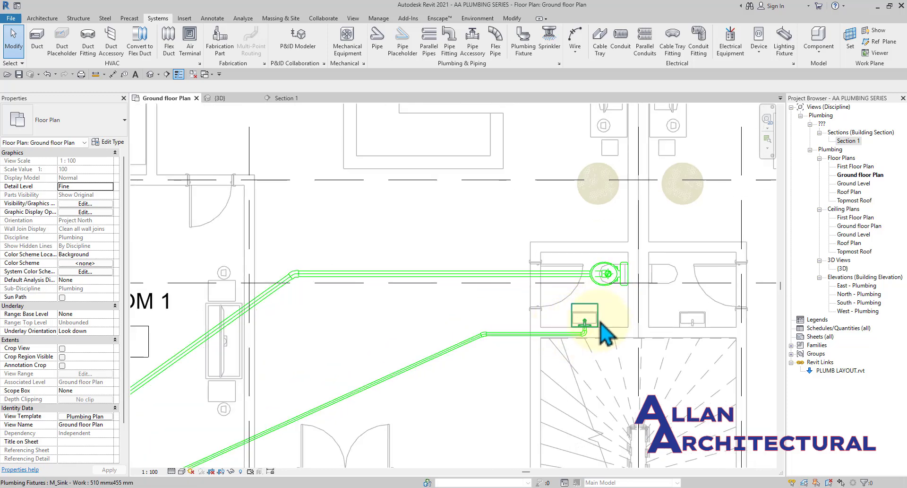
pyautogui.scroll(-3, 562, 305)
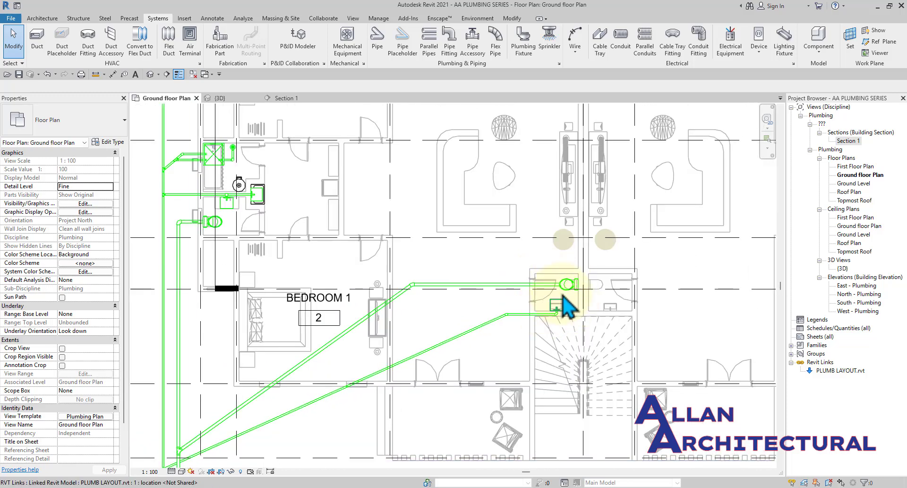
pyautogui.scroll(3, 567, 307)
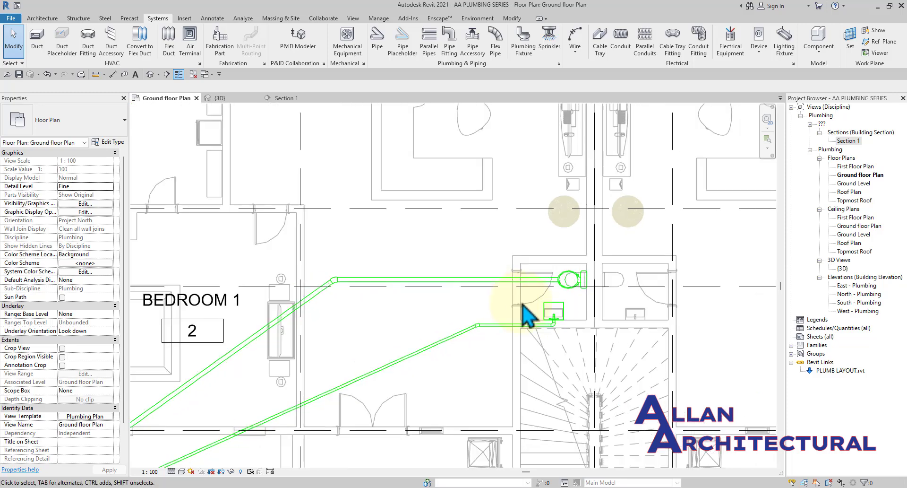
pyautogui.scroll(-3, 522, 304)
pyautogui.moveTo(519, 304)
pyautogui.mouseDown(button='middle')
pyautogui.moveTo(496, 305)
pyautogui.moveTo(509, 298)
pyautogui.mouseUp(button='middle')
pyautogui.scroll(4, 538, 297)
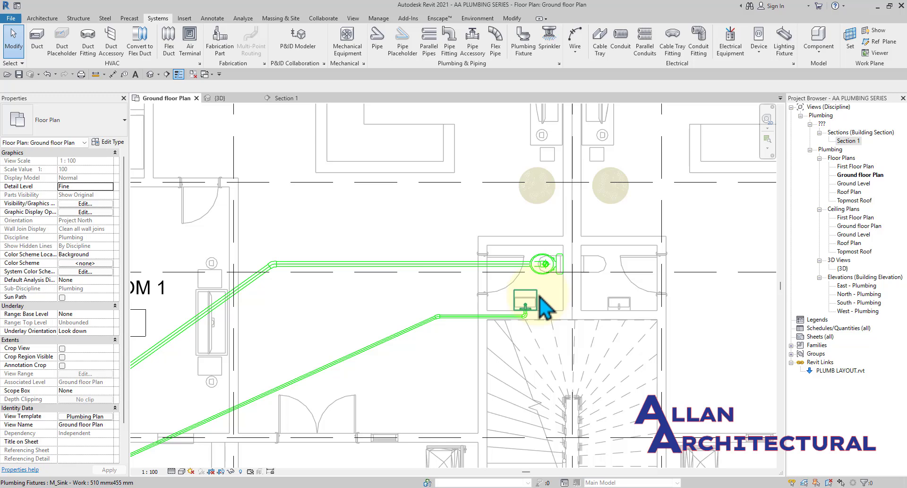
pyautogui.scroll(-3, 326, 251)
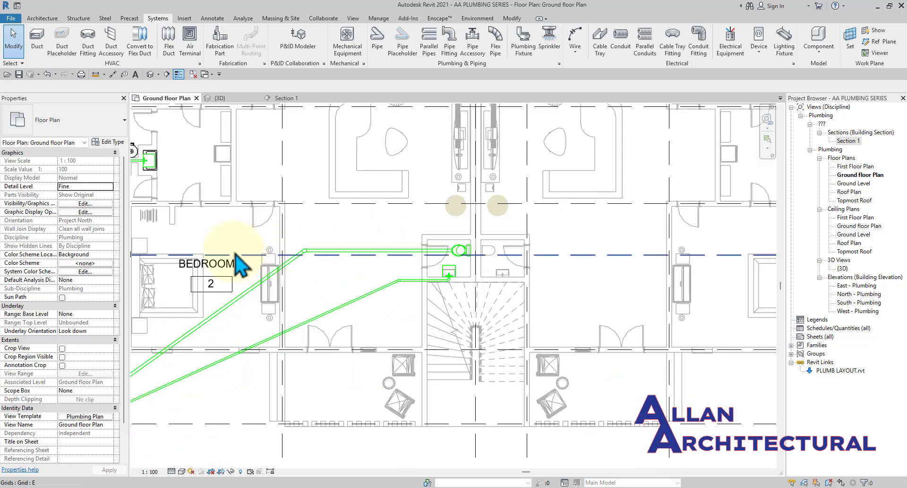
pyautogui.scroll(2, 607, 298)
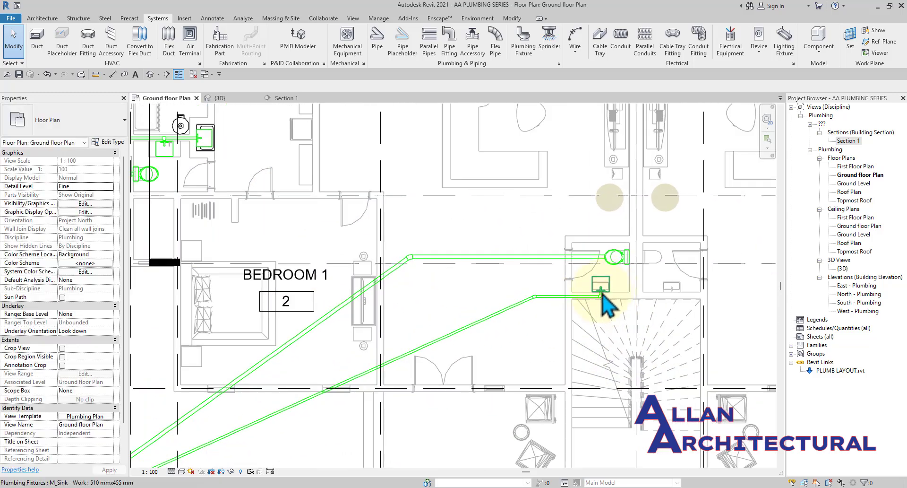
pyautogui.scroll(-2, 466, 302)
pyautogui.moveTo(464, 301); pyautogui.dragTo(547, 343, button='middle')
pyautogui.scroll(3, 369, 240)
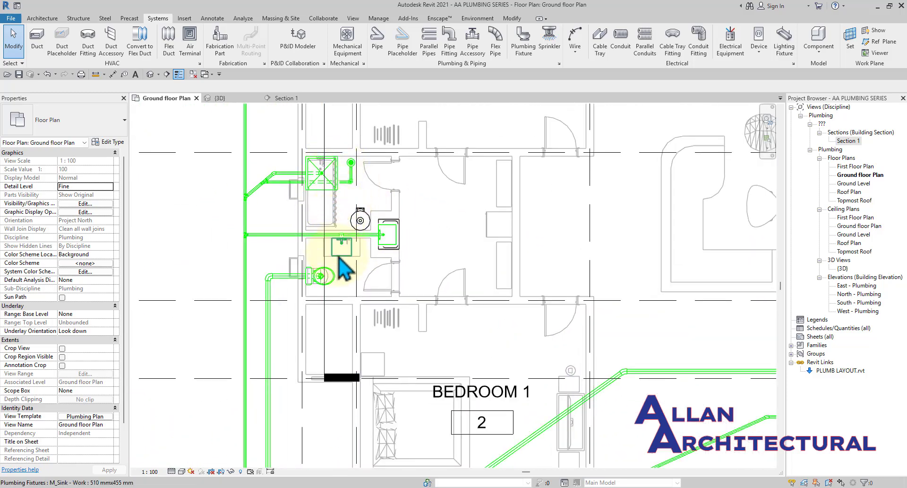
pyautogui.scroll(2, 286, 262)
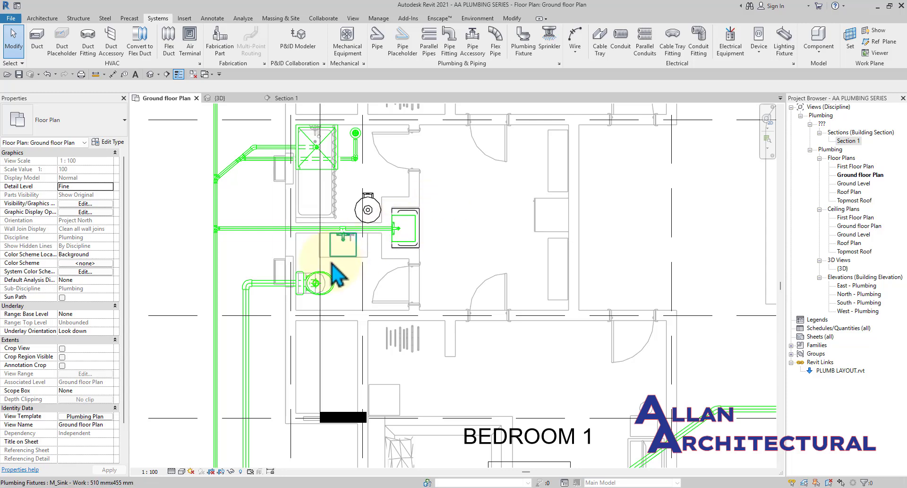
pyautogui.scroll(2, 339, 254)
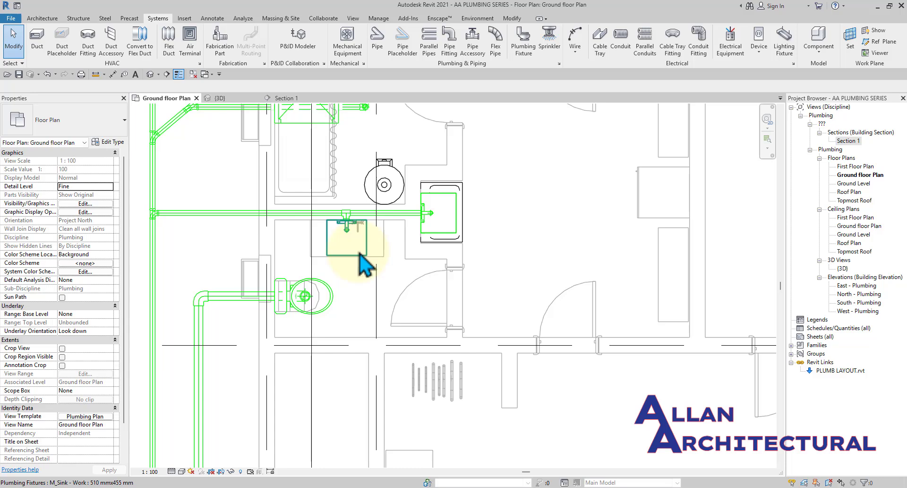
# Select a bathroom sink and pan around the ground floor plan.
pyautogui.click(360, 254)
pyautogui.scroll(2, 356, 249)
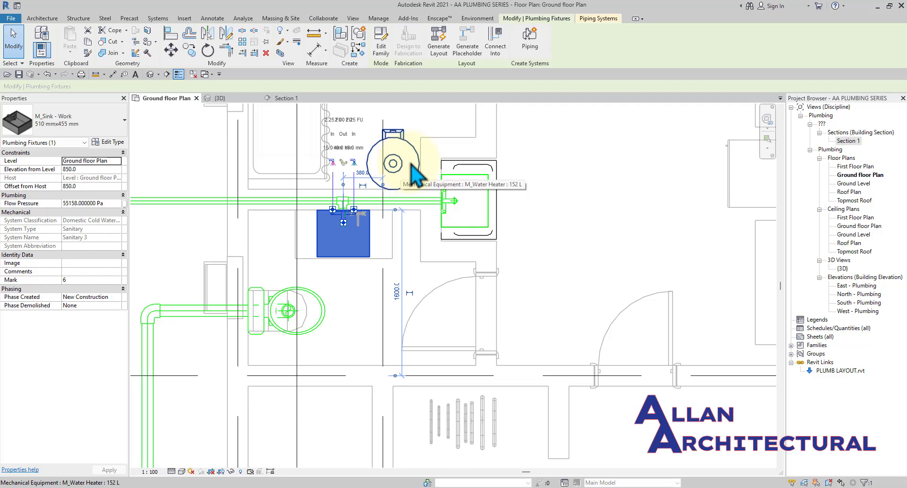
pyautogui.scroll(-2, 349, 305)
pyautogui.scroll(-1, 345, 295)
pyautogui.moveTo(451, 236); pyautogui.dragTo(458, 264, button='middle')
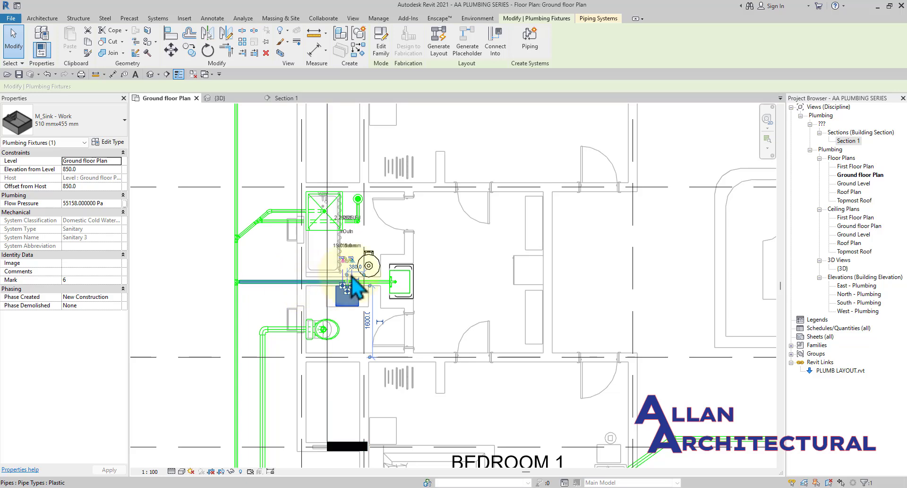
pyautogui.scroll(2, 356, 276)
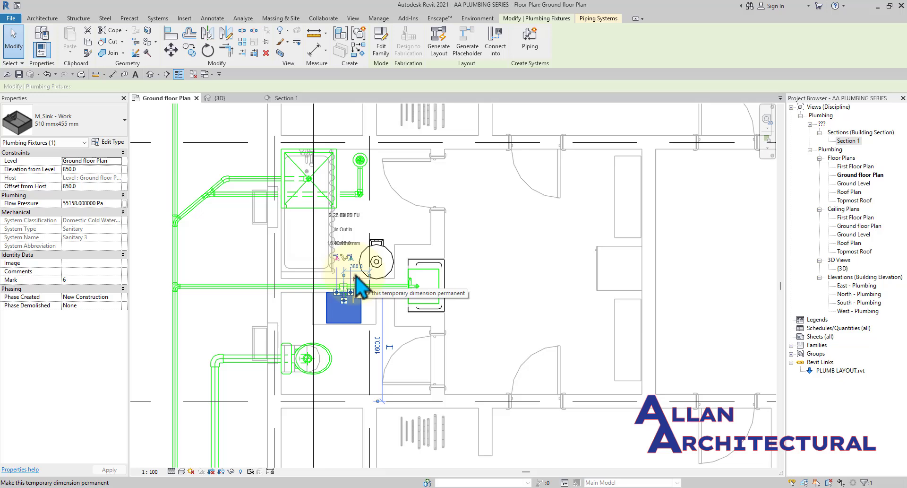
pyautogui.scroll(-3, 355, 276)
pyautogui.scroll(-1, 354, 277)
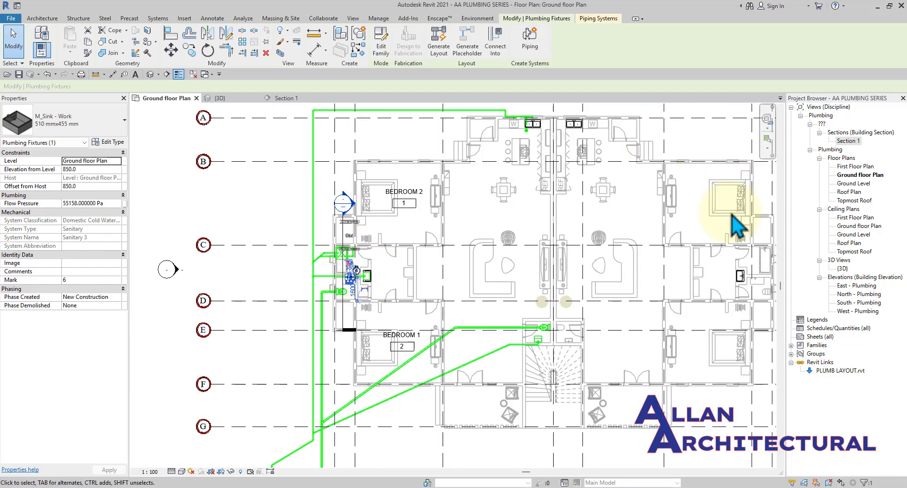
pyautogui.moveTo(522, 246); pyautogui.dragTo(441, 270, button='middle')
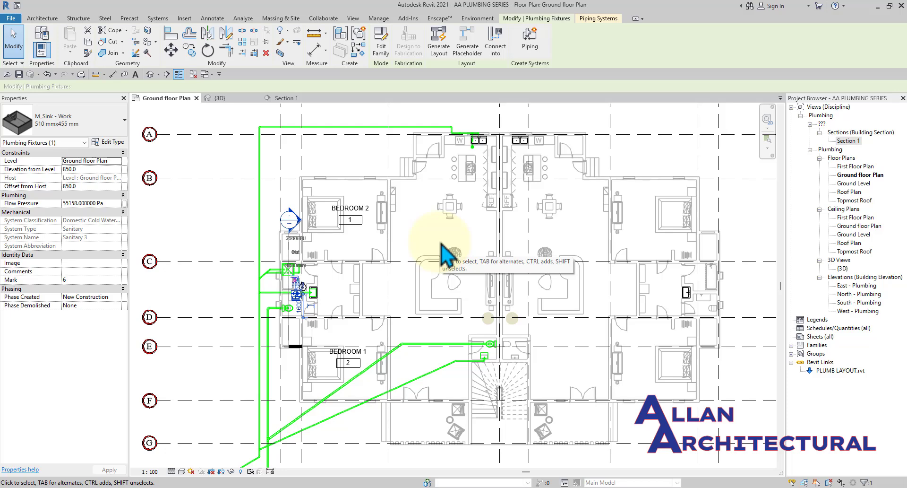
# Reselect the lower 510 x 455 mm M_Sink - Work in the left bathroom.
pyautogui.scroll(6, 295, 288)
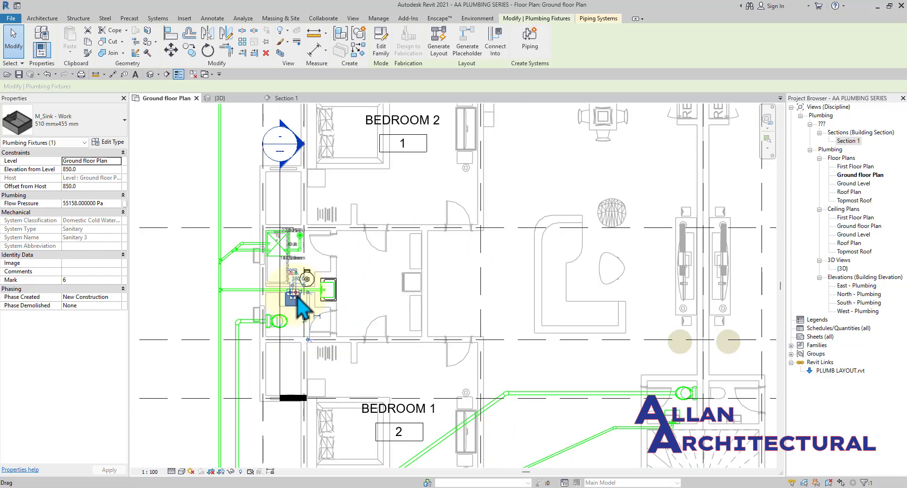
pyautogui.moveTo(295, 288); pyautogui.dragTo(491, 279, button='middle')
pyautogui.press('Escape')
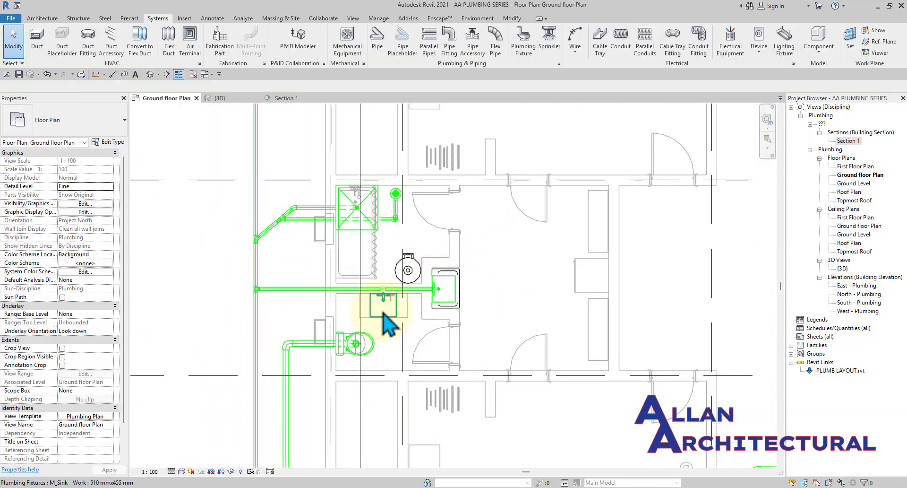
pyautogui.scroll(2, 392, 326)
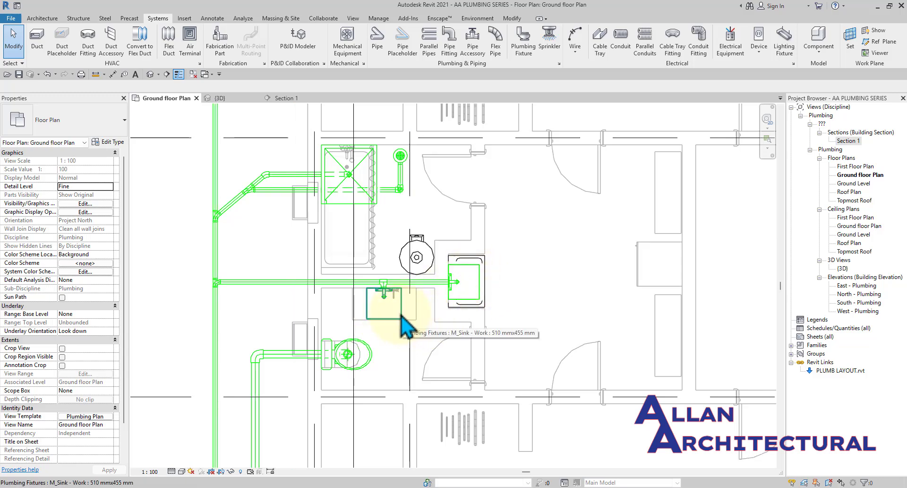
pyautogui.click(401, 281)
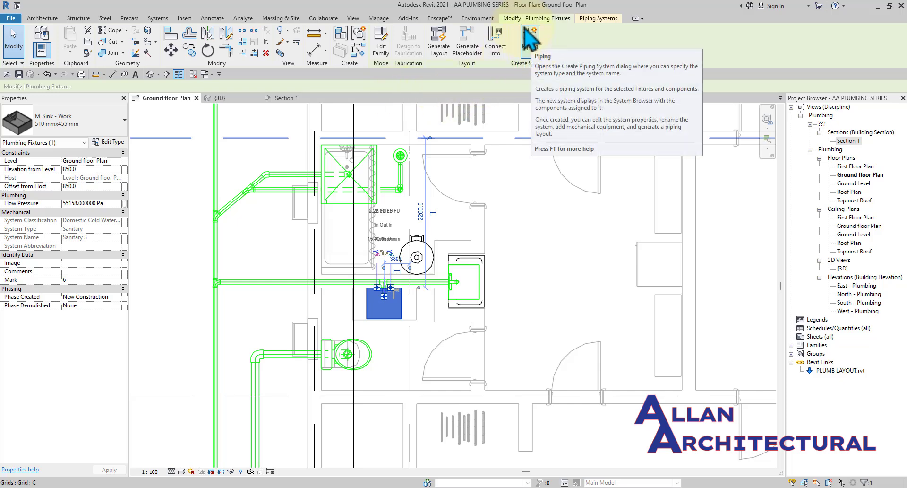
# Create a Domestic Hot Water piping system from the selected work sink.
pyautogui.click(531, 48)
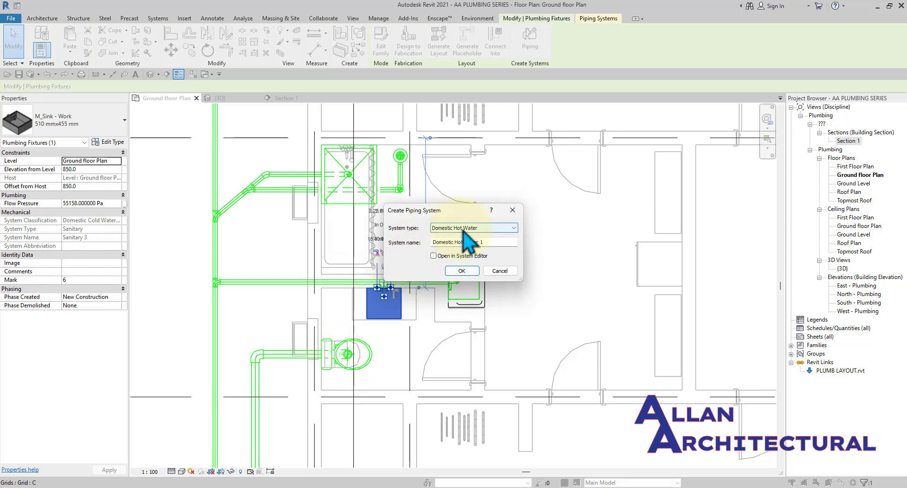
pyautogui.moveTo(447, 211); pyautogui.dragTo(450, 140)
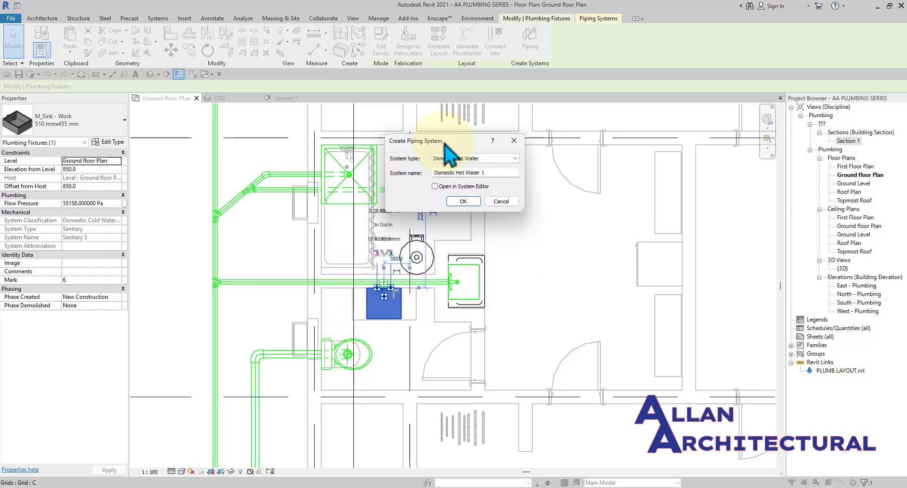
pyautogui.click(457, 158)
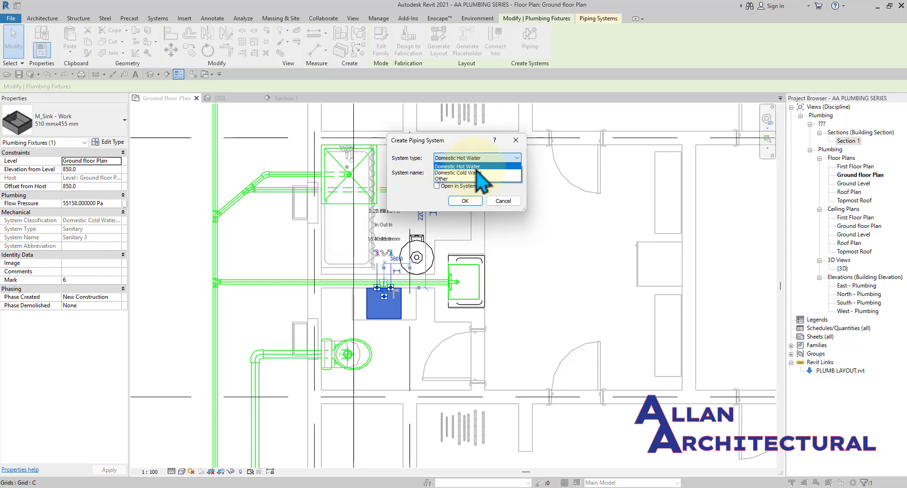
pyautogui.click(477, 168)
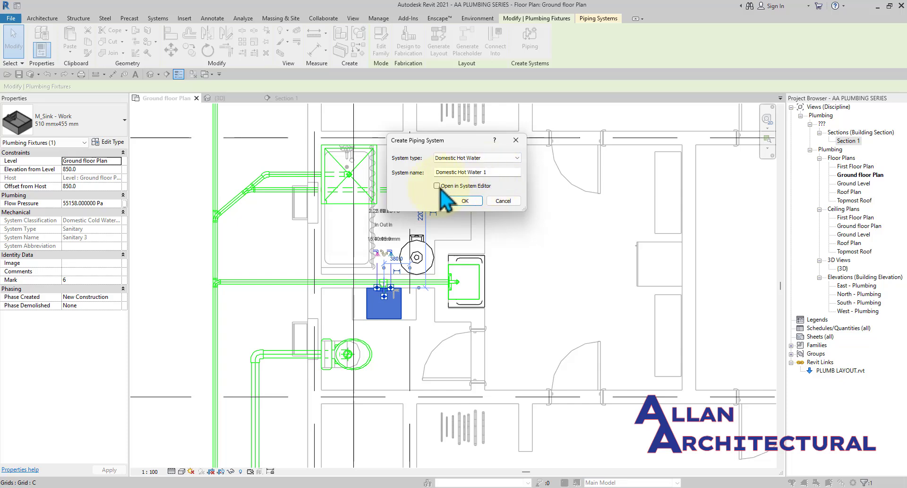
pyautogui.click(466, 201)
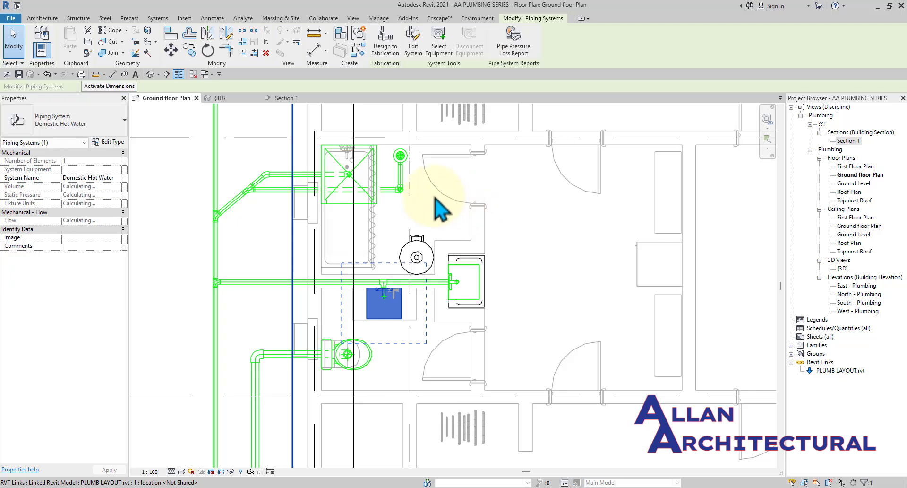
pyautogui.scroll(1, 401, 307)
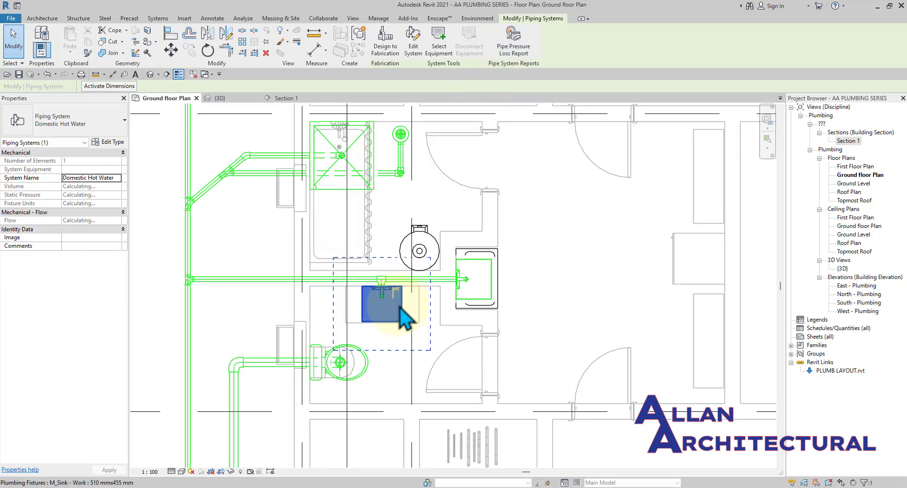
# Add the larger basin and the shower/bathtub fixture to the Domestic Hot Water system.
pyautogui.click(414, 43)
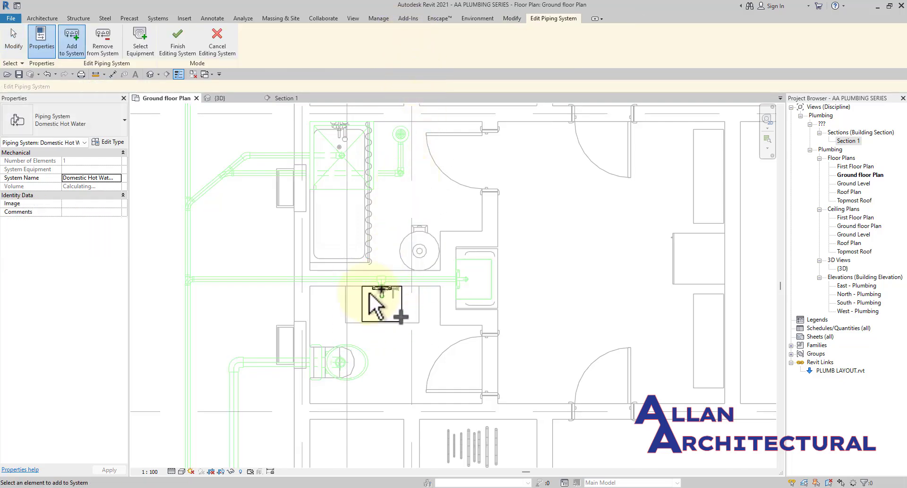
pyautogui.scroll(-2, 343, 277)
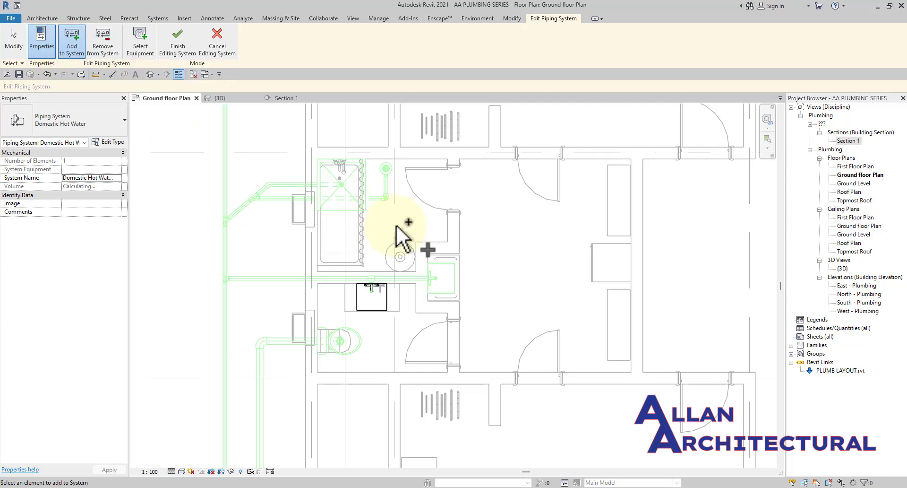
pyautogui.scroll(2, 444, 281)
pyautogui.click(458, 282)
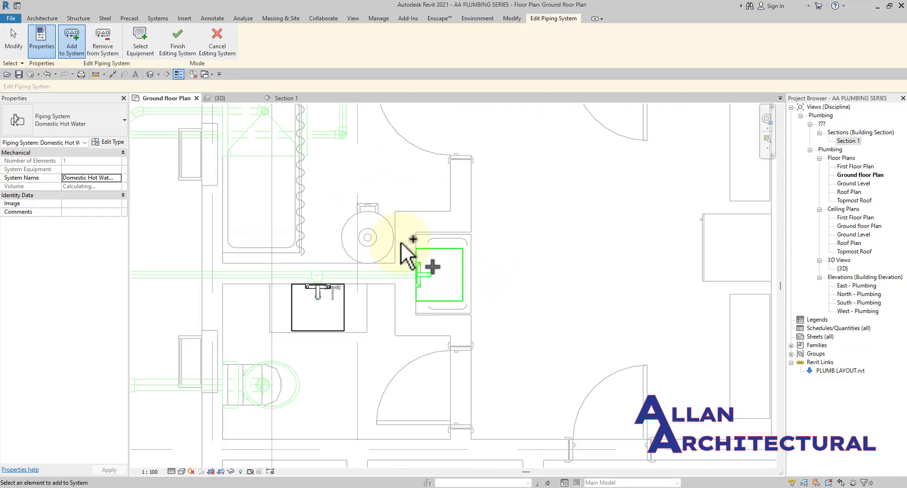
pyautogui.scroll(-2, 354, 253)
pyautogui.click(294, 177)
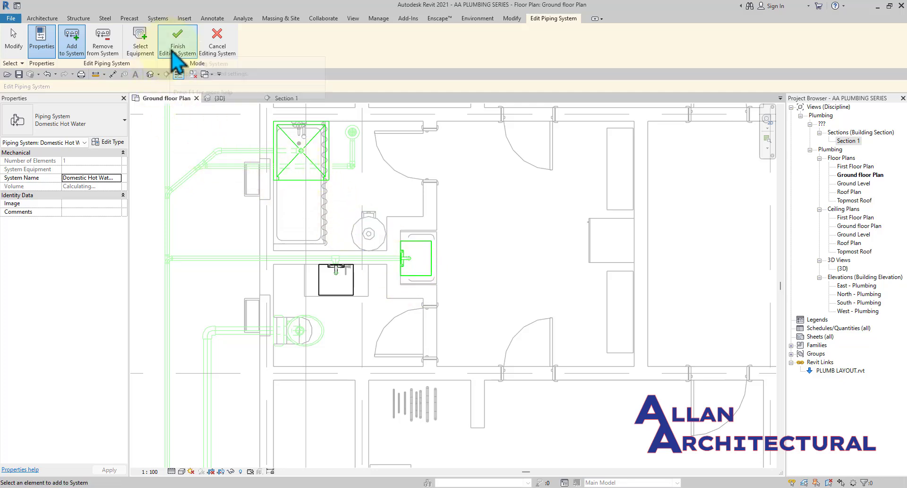
# Assign the 152 L water heater as the system's equipment.
pyautogui.click(143, 53)
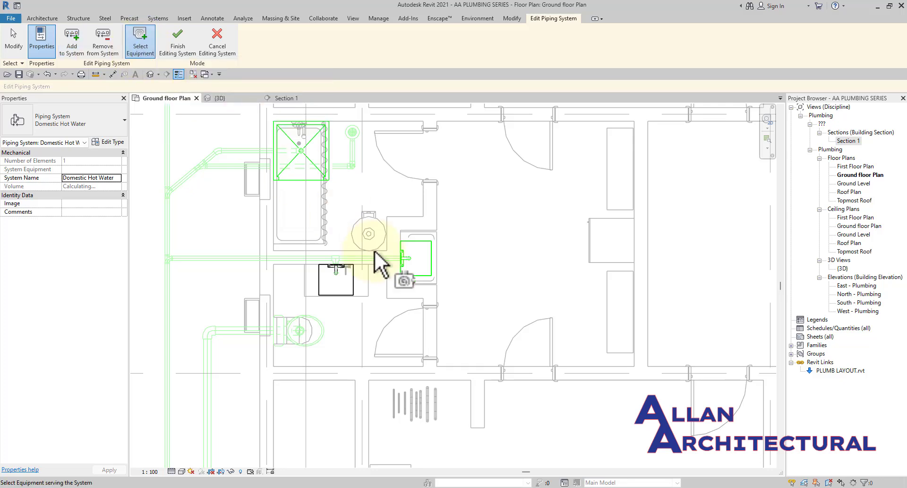
pyautogui.scroll(3, 349, 239)
pyautogui.click(373, 242)
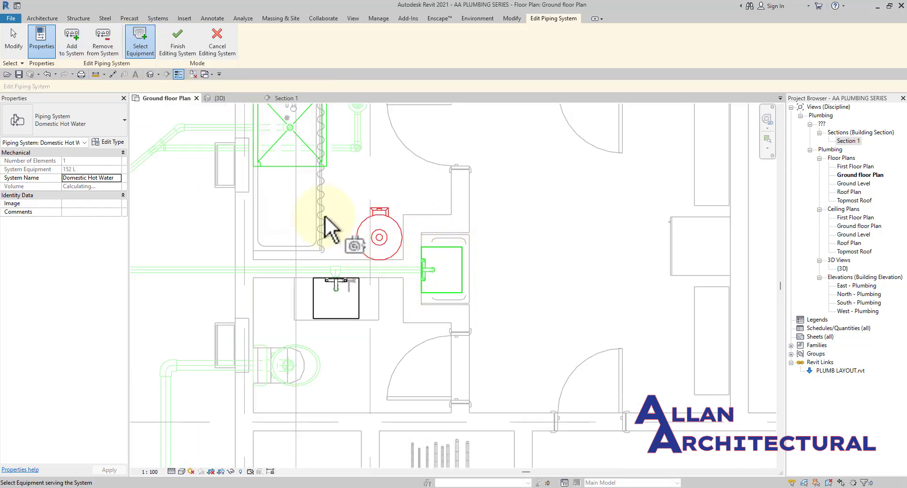
# Finish editing the Domestic Hot Water system and recentre the plan on the fixtures.
pyautogui.click(72, 51)
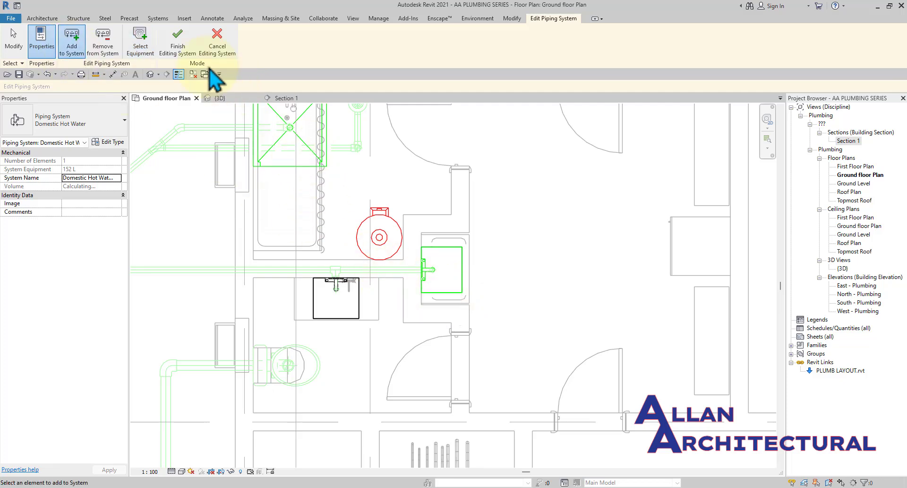
pyautogui.click(189, 49)
pyautogui.scroll(-1, 392, 285)
pyautogui.scroll(-3, 393, 285)
pyautogui.moveTo(466, 277); pyautogui.dragTo(414, 297, button='middle')
pyautogui.scroll(-2, 466, 289)
pyautogui.scroll(3, 370, 295)
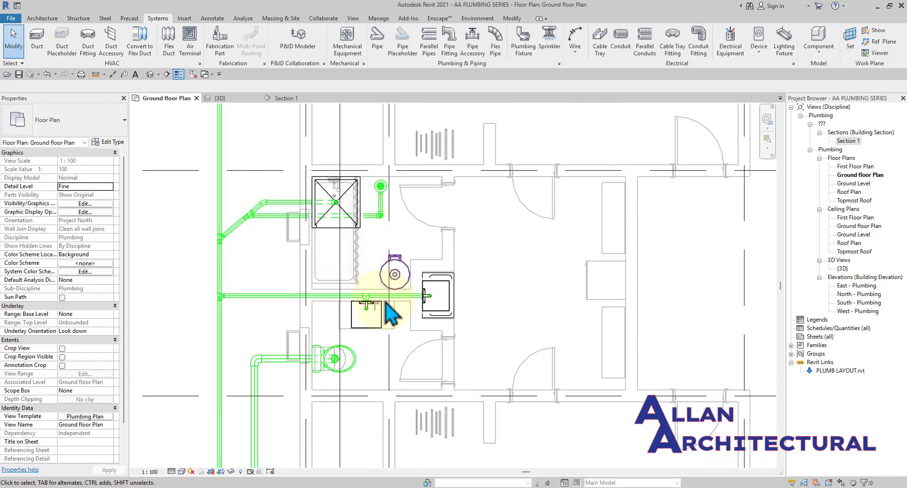
# Inspect the left and right M_Sink properties, then select the left 510 x 455 mm work sink.
pyautogui.click(383, 321)
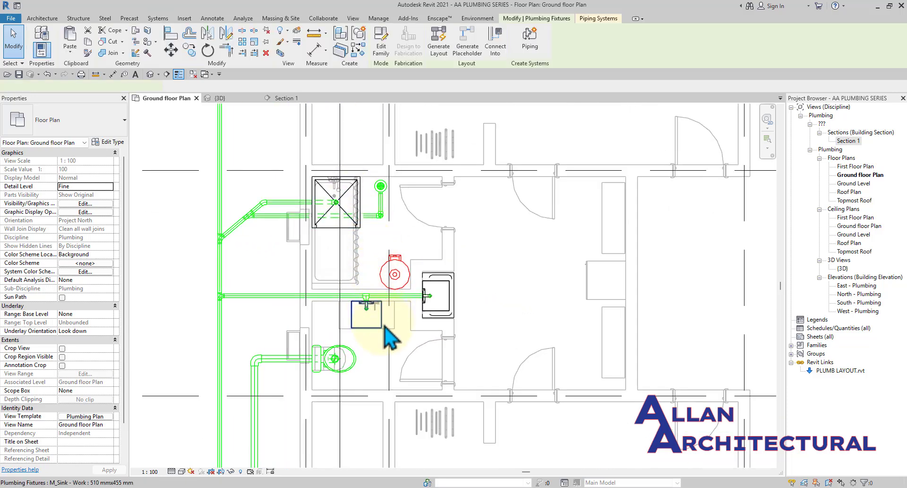
pyautogui.click(500, 309)
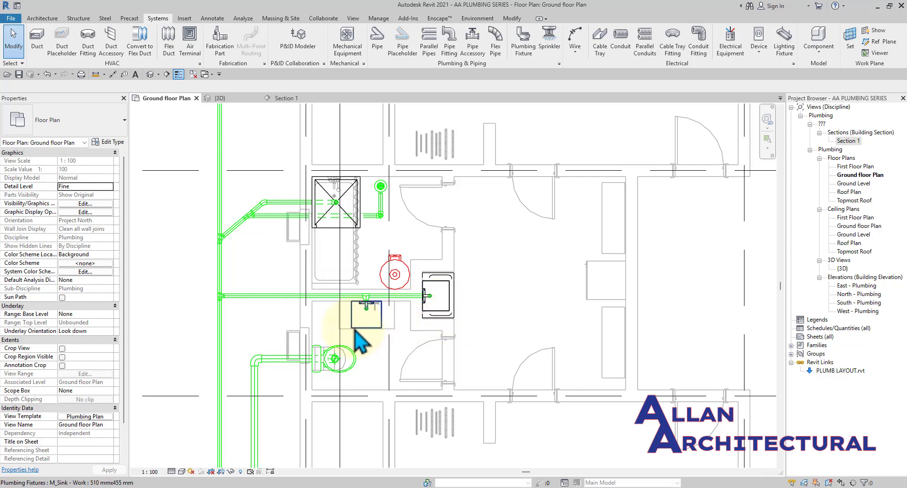
pyautogui.scroll(2, 366, 330)
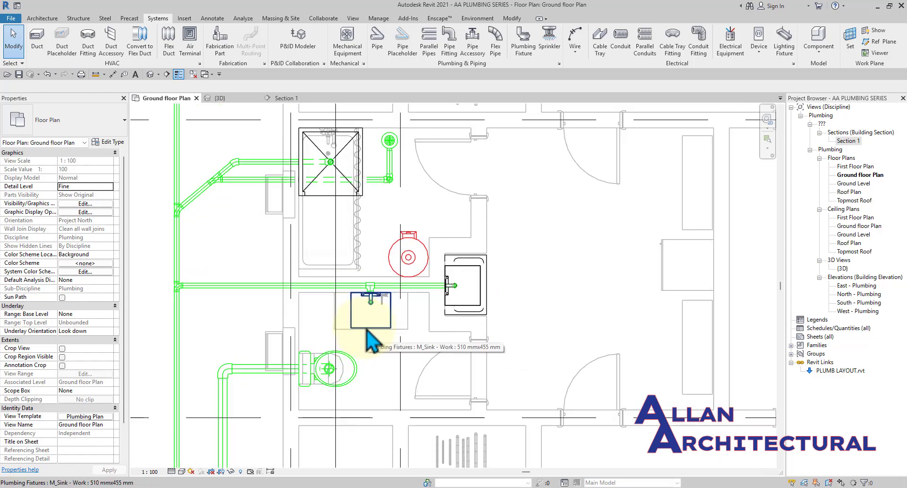
pyautogui.click(475, 308)
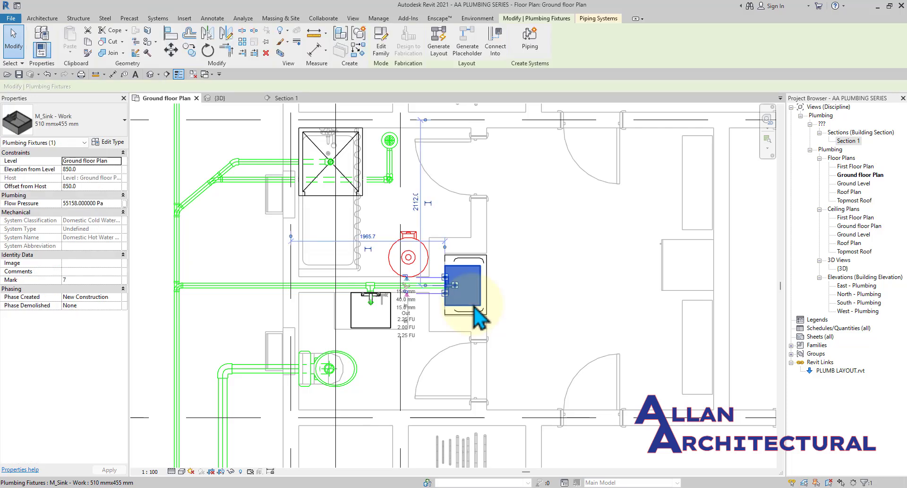
pyautogui.click(545, 287)
pyautogui.scroll(-2, 517, 274)
pyautogui.moveTo(544, 289); pyautogui.dragTo(513, 288, button='middle')
pyautogui.scroll(1, 458, 280)
pyautogui.scroll(-2, 457, 288)
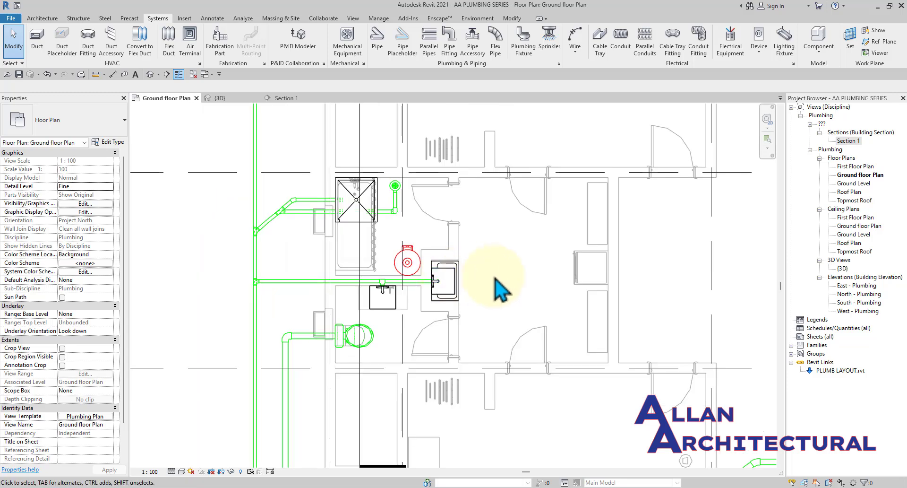
pyautogui.click(380, 305)
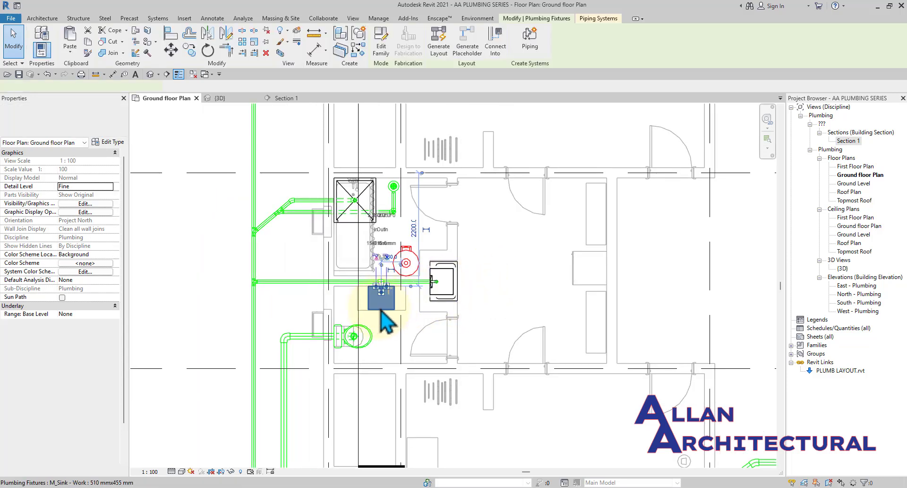
# Generate a pipe layout for the Domestic Hot Water 1 system.
pyautogui.click(442, 47)
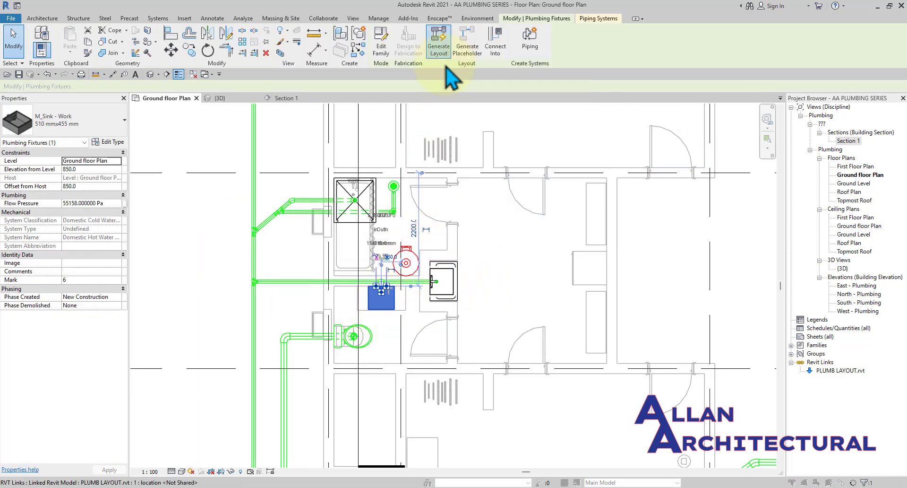
pyautogui.moveTo(428, 190); pyautogui.dragTo(607, 189)
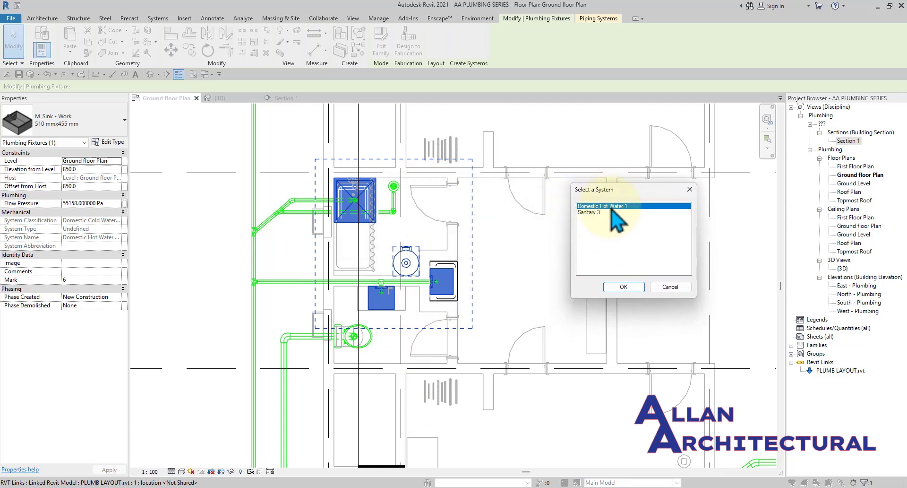
pyautogui.click(621, 287)
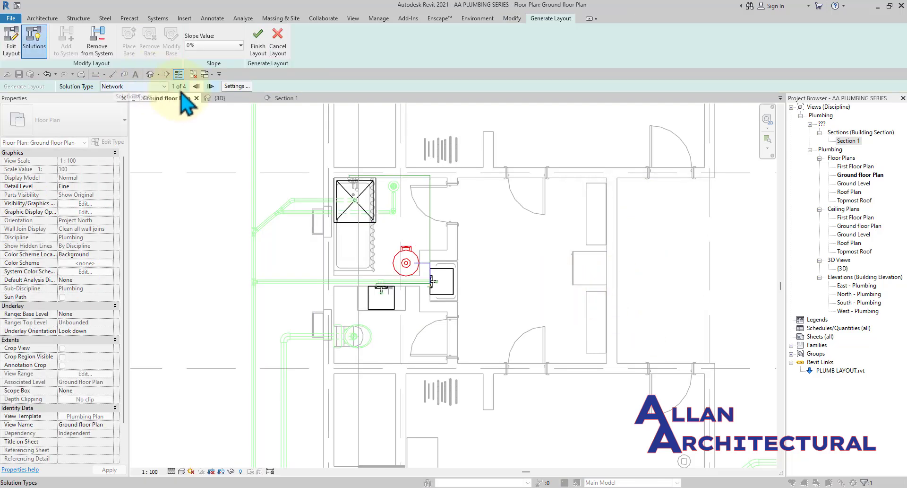
# Zoom and pan around the shower area to review layout solution 1 of 4.
pyautogui.scroll(4, 423, 324)
pyautogui.scroll(2, 473, 298)
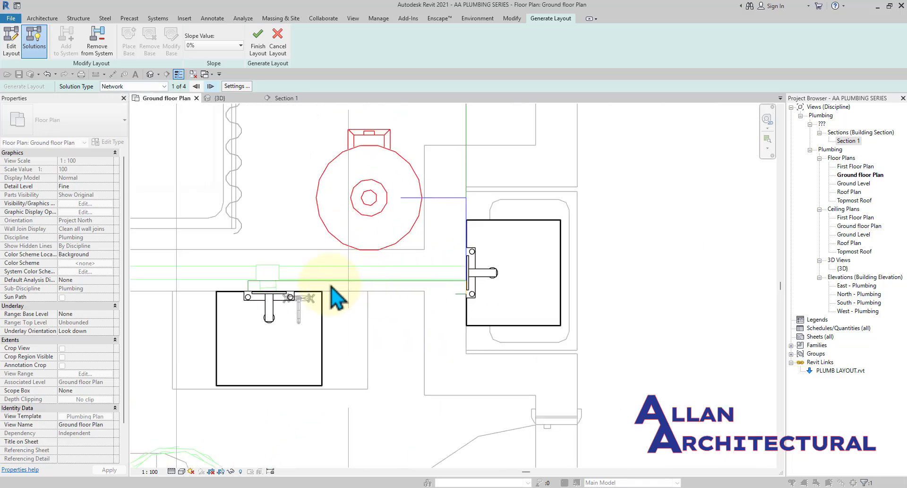
pyautogui.scroll(5, 250, 293)
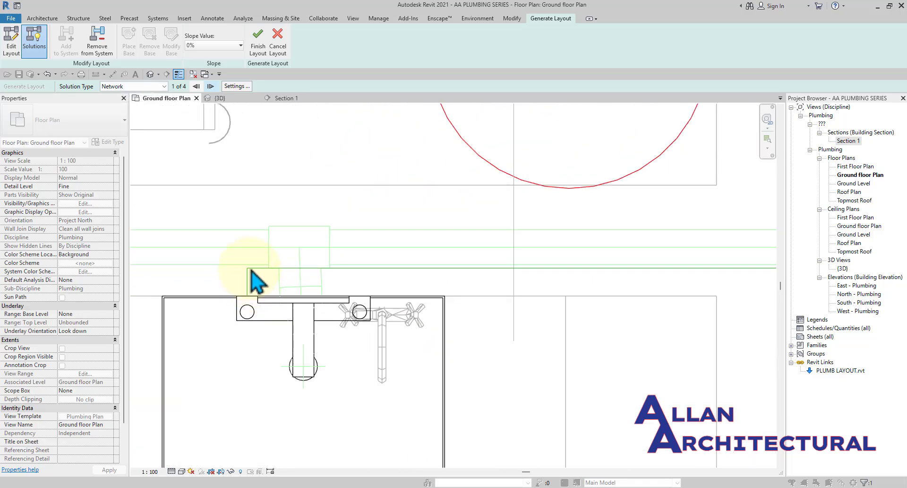
pyautogui.scroll(-4, 255, 279)
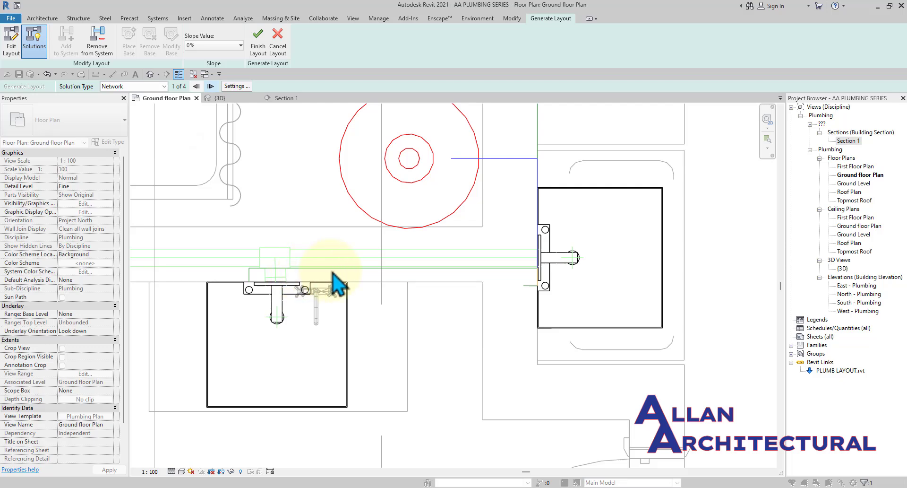
pyautogui.scroll(-1, 353, 268)
pyautogui.scroll(-2, 484, 268)
pyautogui.scroll(-2, 487, 227)
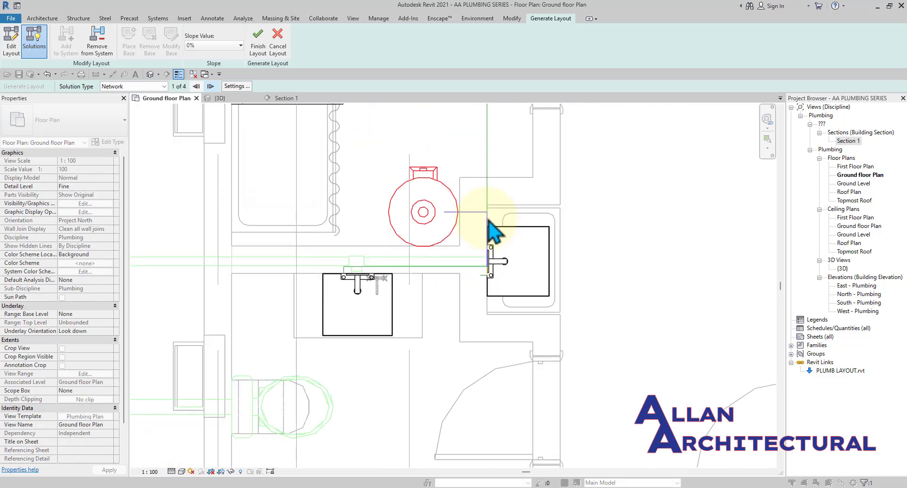
pyautogui.moveTo(486, 215); pyautogui.dragTo(487, 332, button='middle')
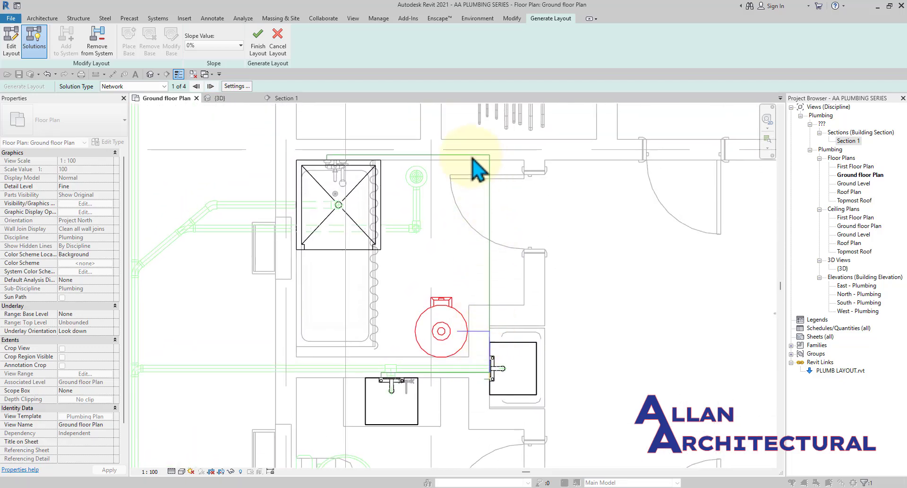
pyautogui.scroll(2, 333, 158)
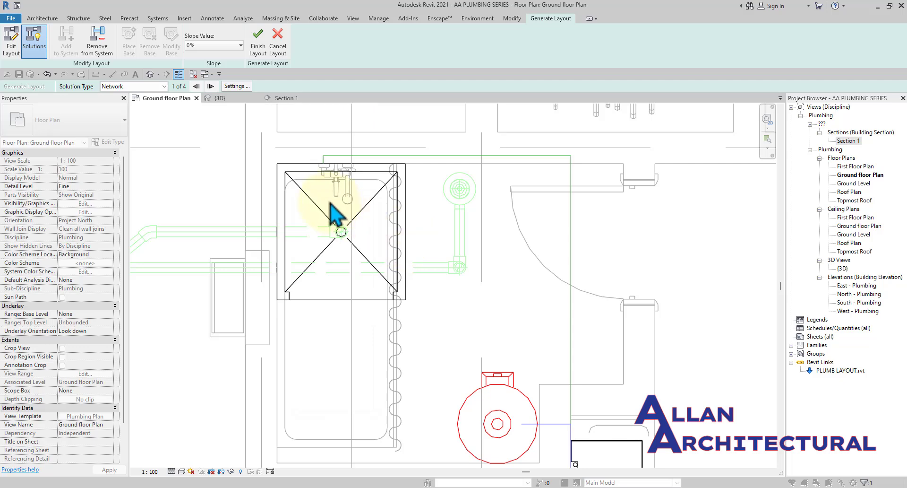
pyautogui.scroll(-2, 338, 219)
pyautogui.moveTo(312, 263); pyautogui.dragTo(316, 241, button='middle')
pyautogui.scroll(1, 385, 235)
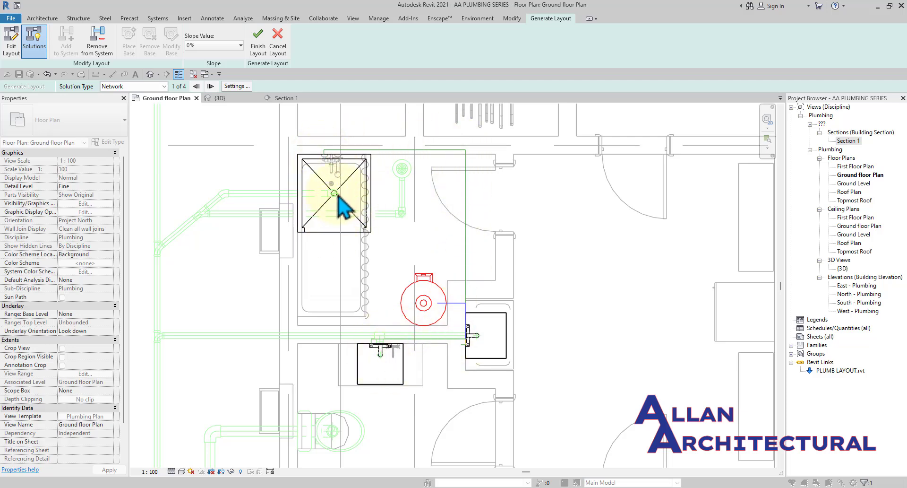
pyautogui.scroll(-2, 337, 203)
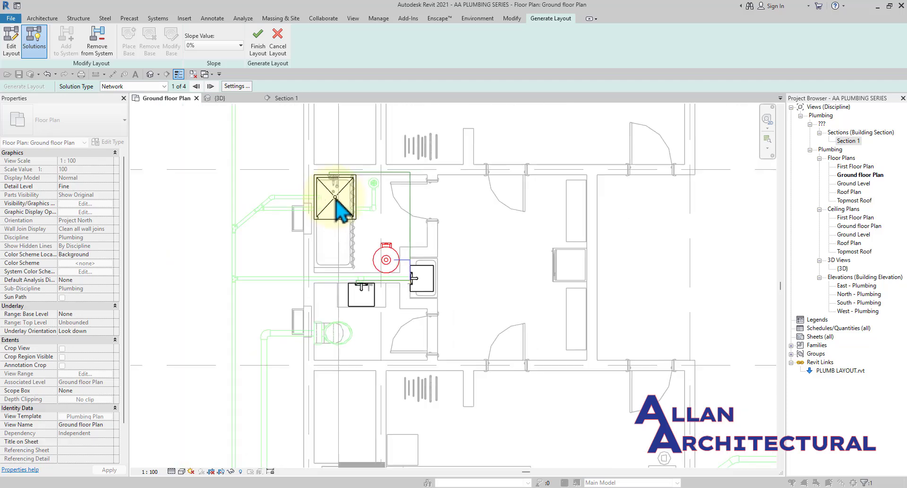
pyautogui.moveTo(337, 203); pyautogui.dragTo(342, 213, button='middle')
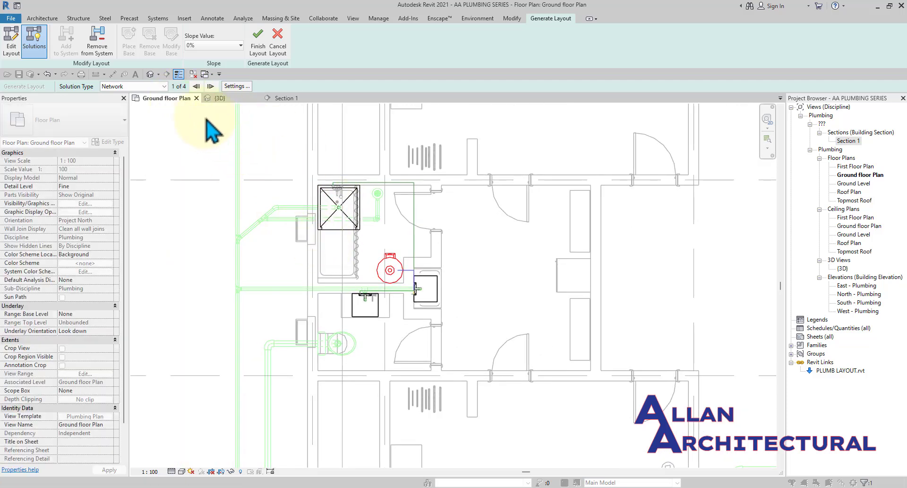
# Cycle through the four Network layout solutions, settling on solution 2 of 4.
pyautogui.click(166, 89)
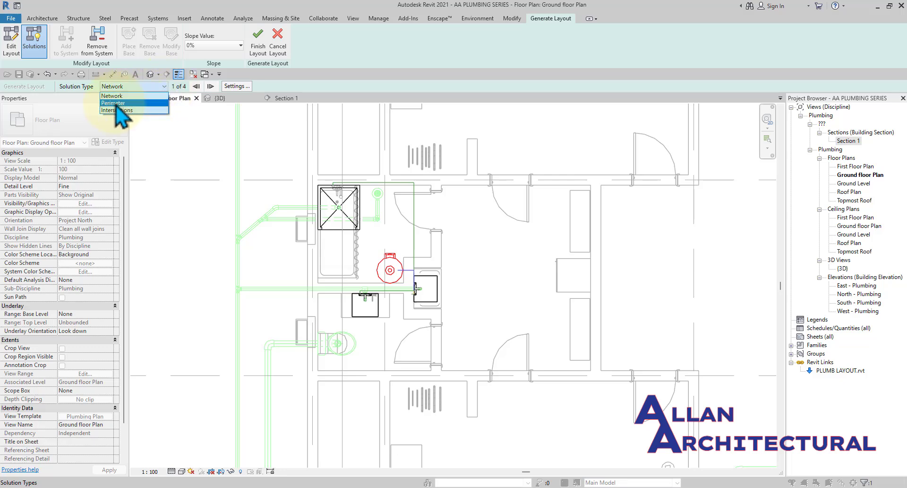
pyautogui.click(144, 86)
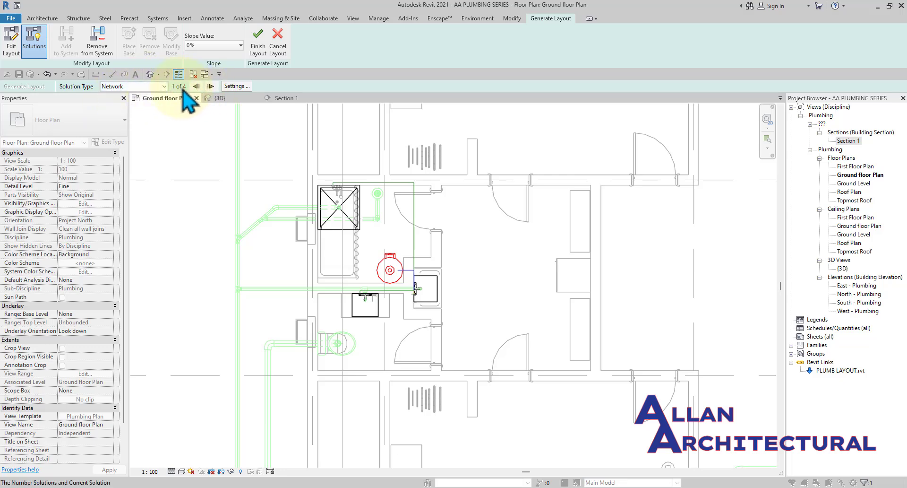
pyautogui.click(215, 89)
pyautogui.scroll(3, 402, 255)
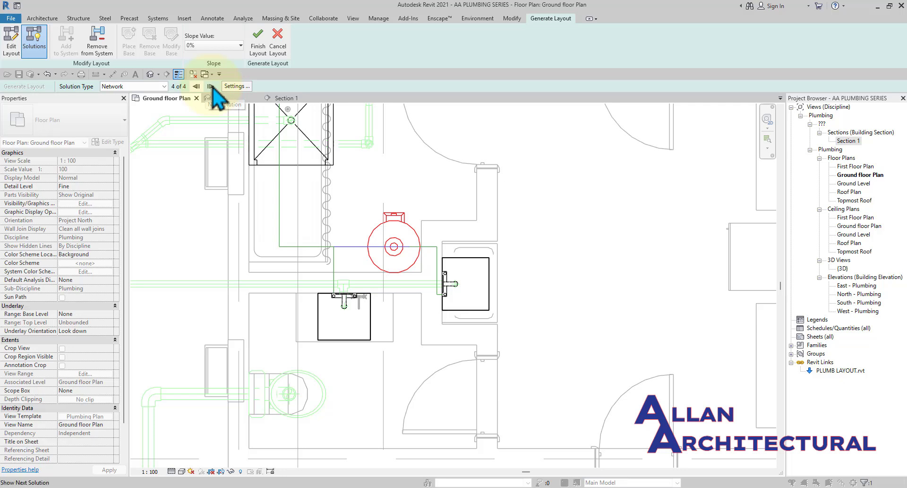
pyautogui.scroll(-2, 406, 297)
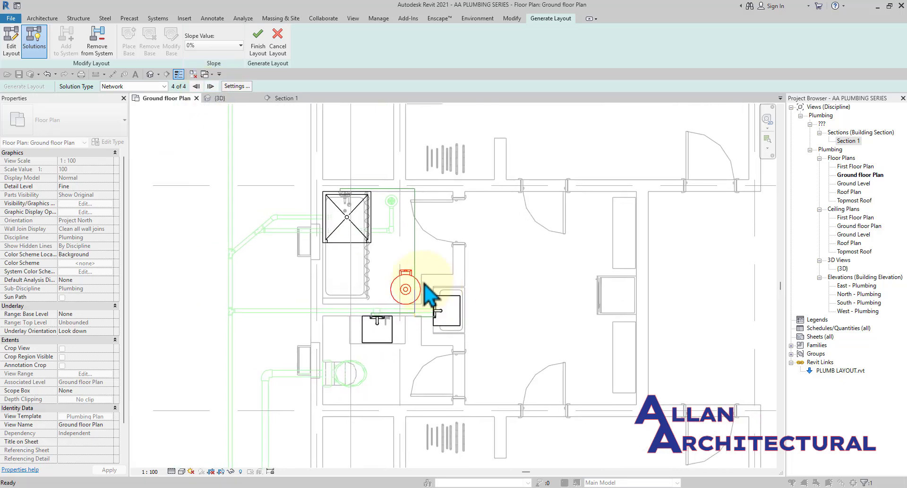
pyautogui.scroll(2, 424, 284)
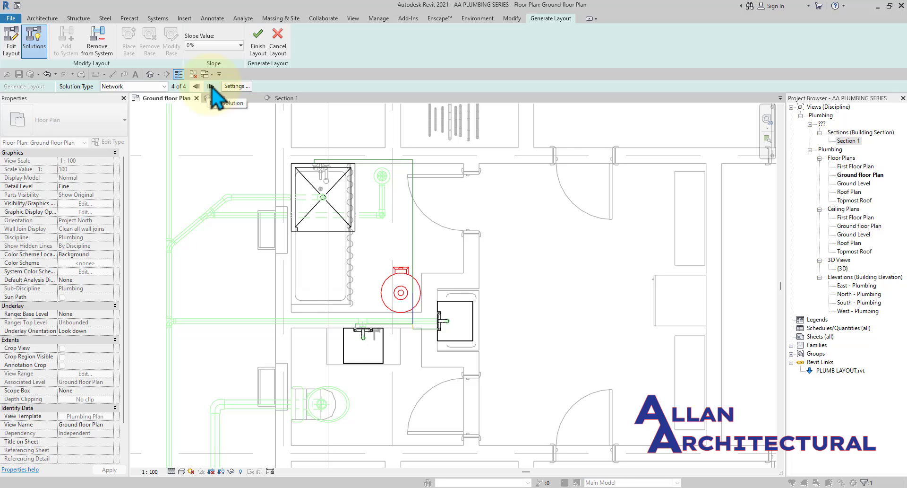
pyautogui.click(210, 86)
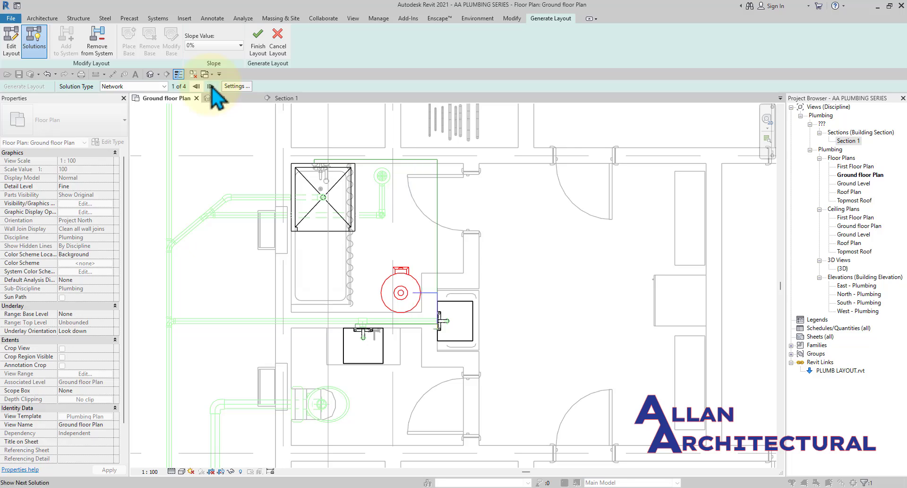
pyautogui.click(196, 86)
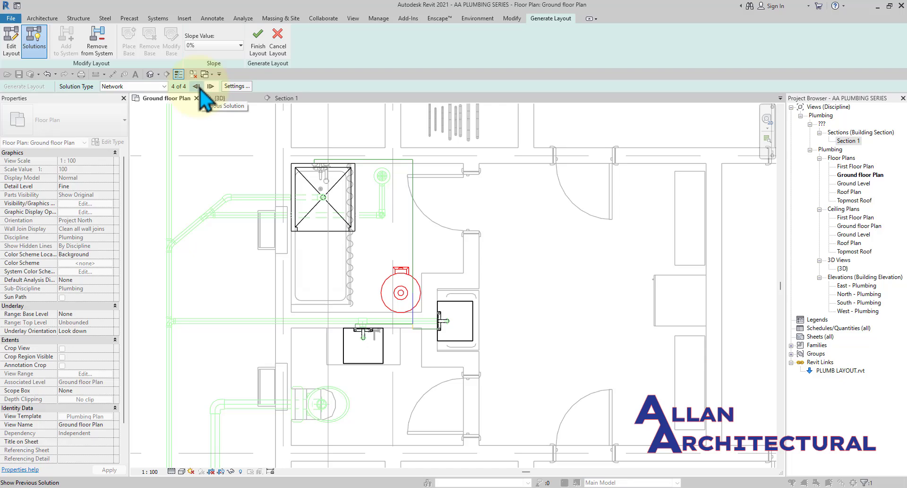
pyautogui.click(199, 88)
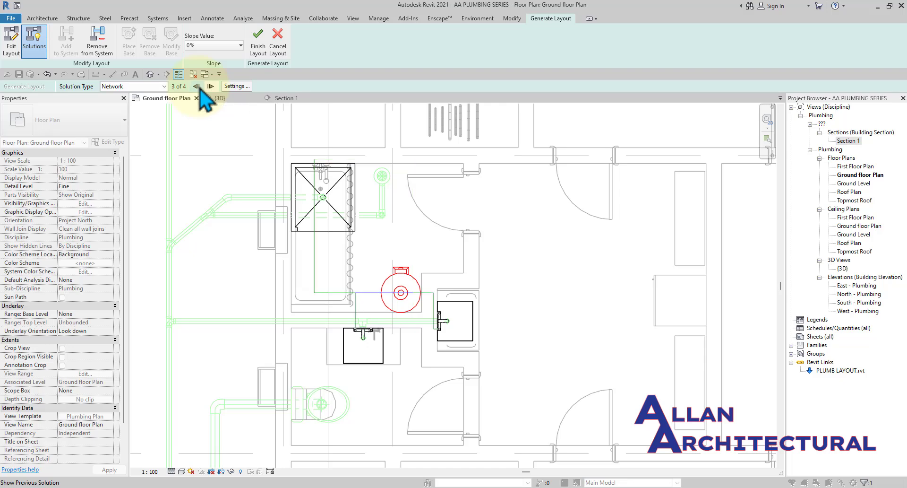
pyautogui.click(200, 89)
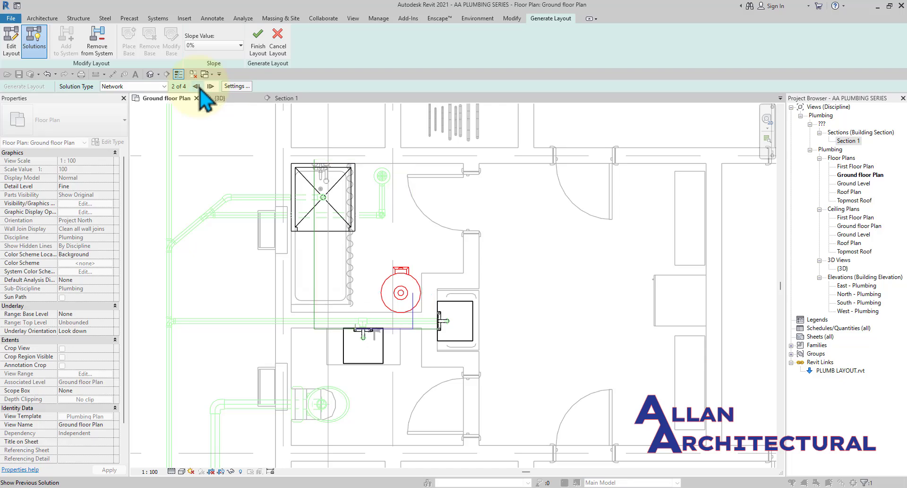
pyautogui.click(195, 86)
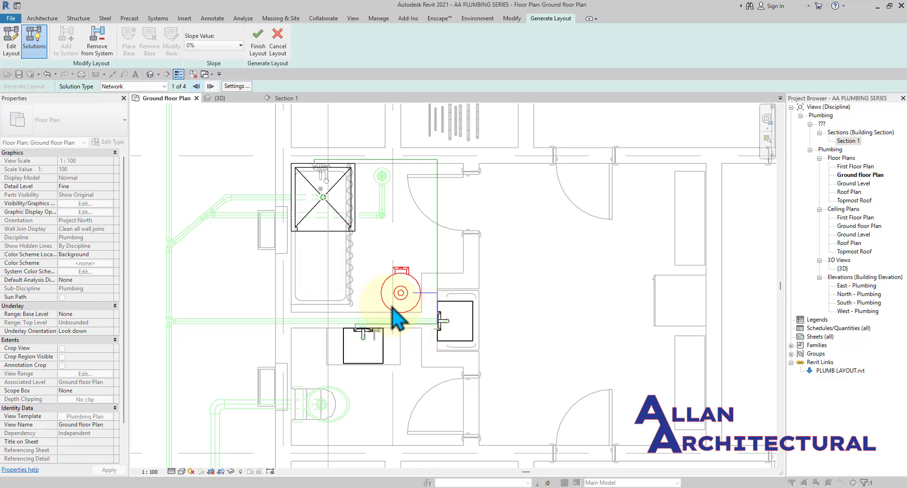
pyautogui.click(210, 87)
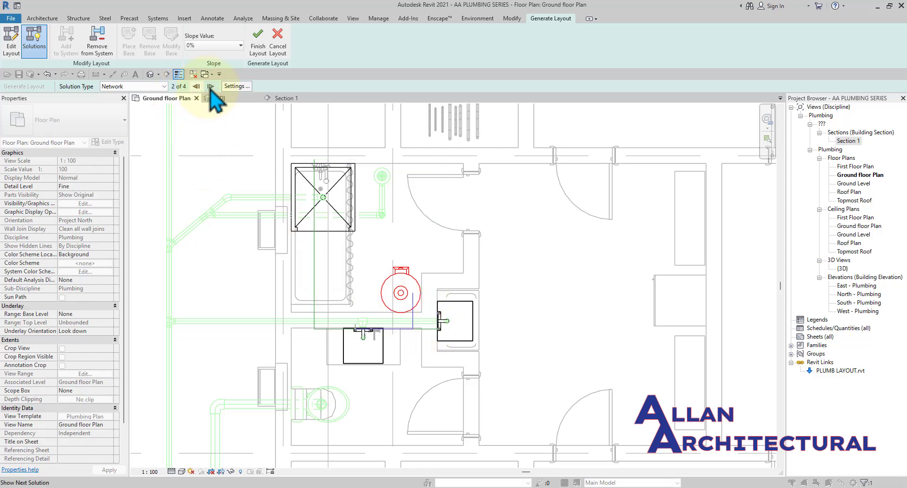
# Keep the Network solution type and finish the layout with solution 2 of 4.
pyautogui.scroll(2, 381, 323)
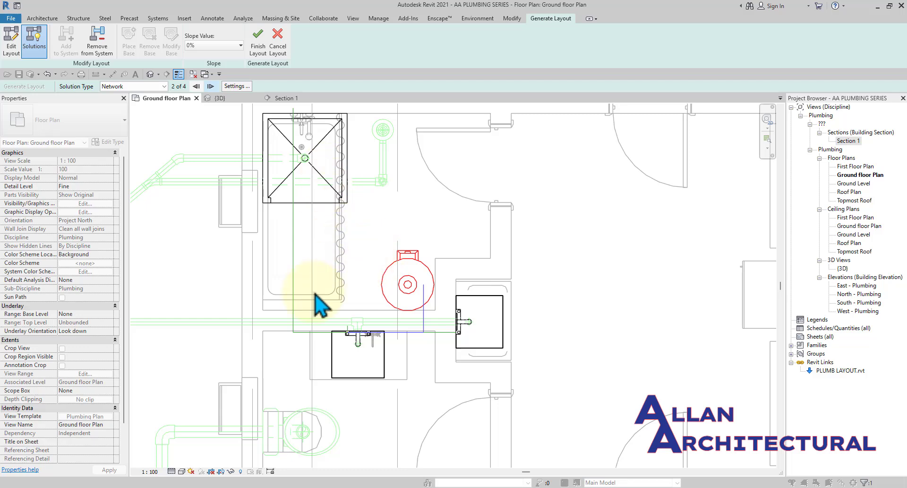
pyautogui.scroll(-1, 377, 293)
pyautogui.moveTo(454, 260); pyautogui.dragTo(453, 300, button='middle')
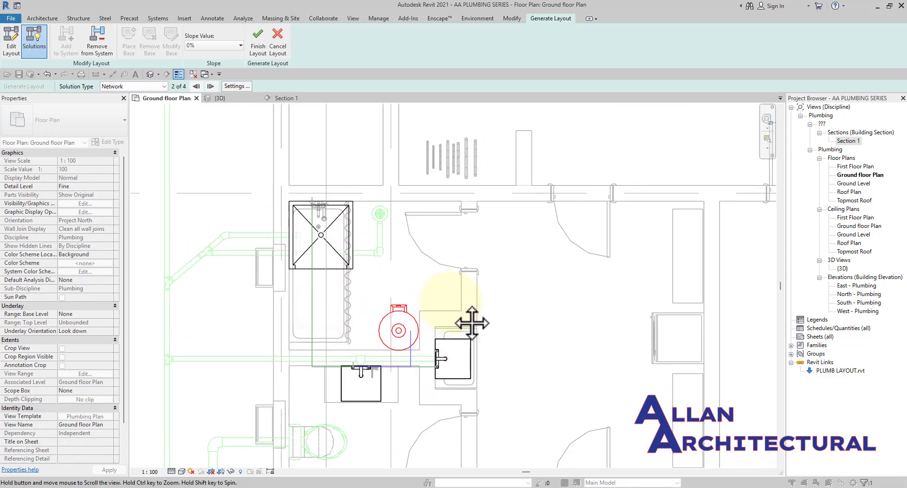
pyautogui.moveTo(380, 294); pyautogui.dragTo(384, 264, button='middle')
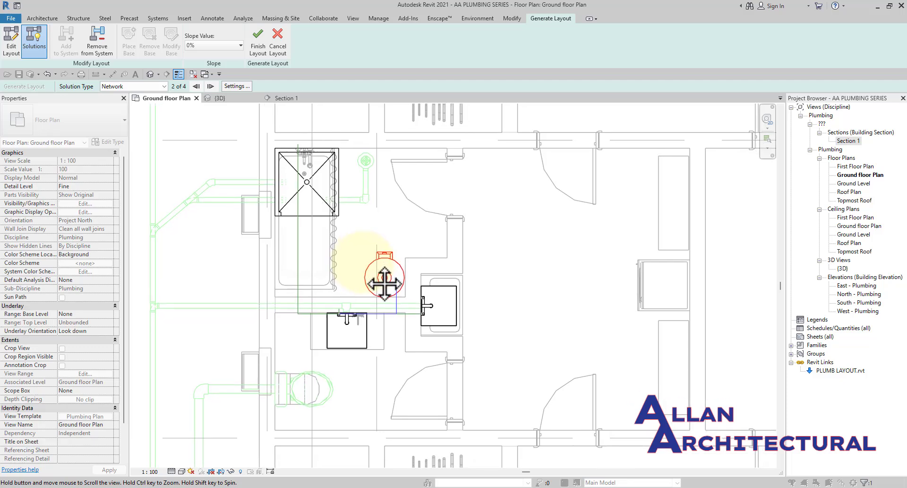
pyautogui.click(164, 87)
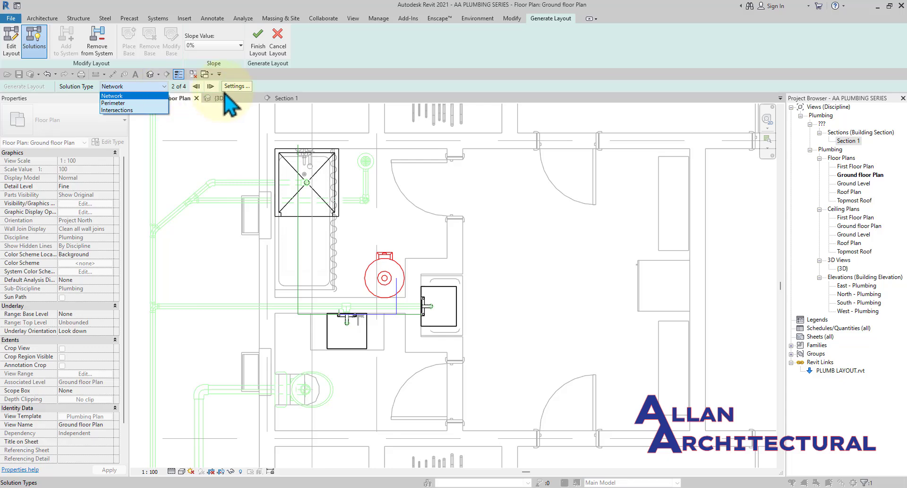
pyautogui.click(152, 91)
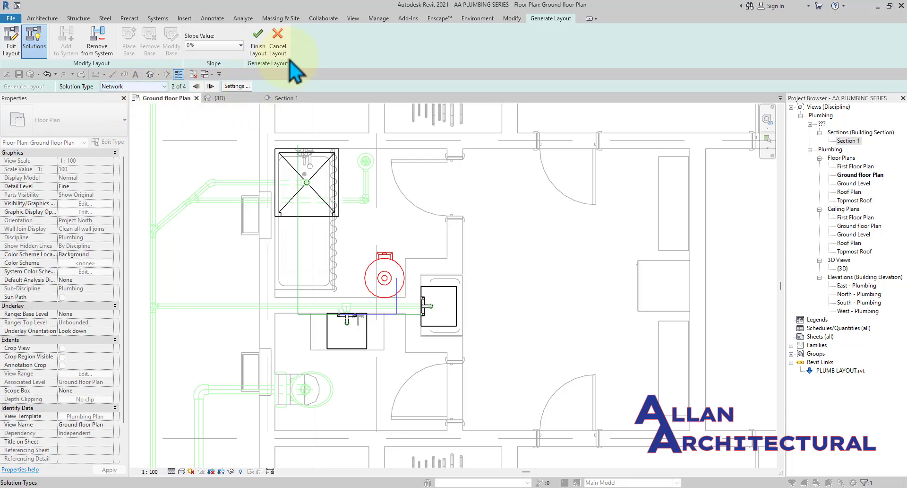
pyautogui.click(259, 42)
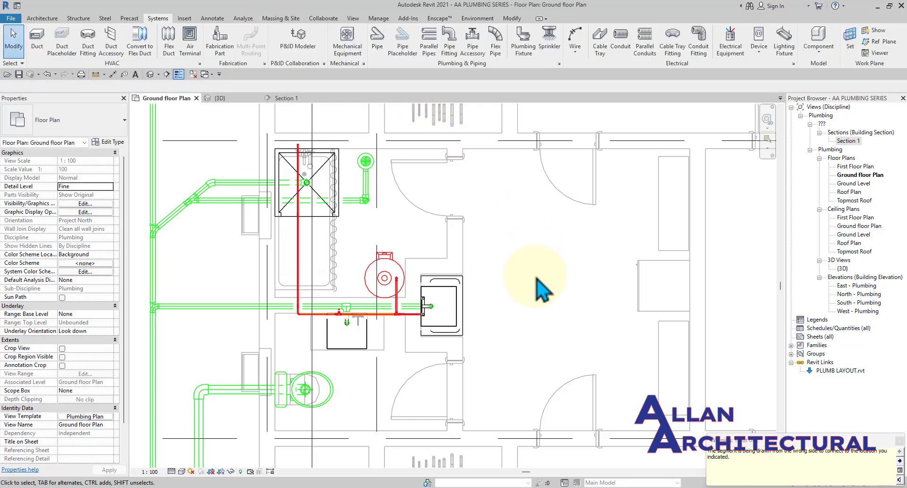
# Review the new hot water pipes in the plan, 3D and Section 1 views.
pyautogui.scroll(3, 416, 281)
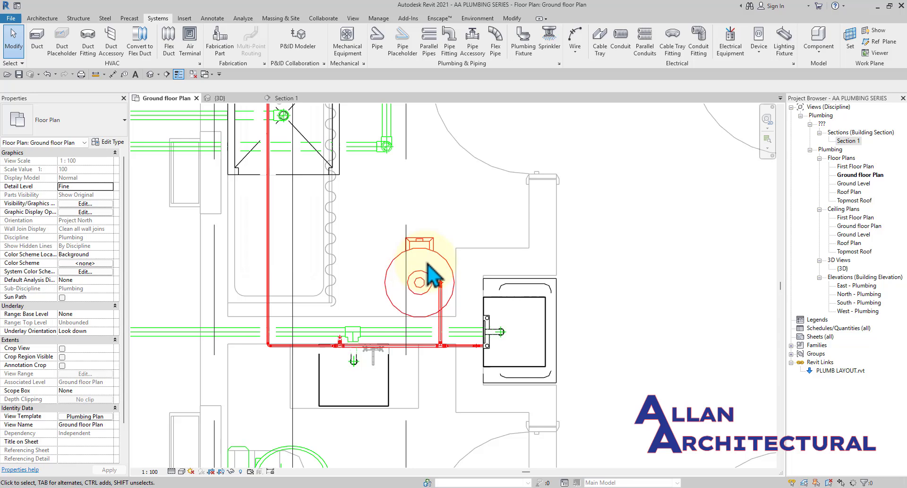
pyautogui.scroll(-2, 428, 272)
pyautogui.moveTo(399, 257); pyautogui.dragTo(344, 314, button='middle')
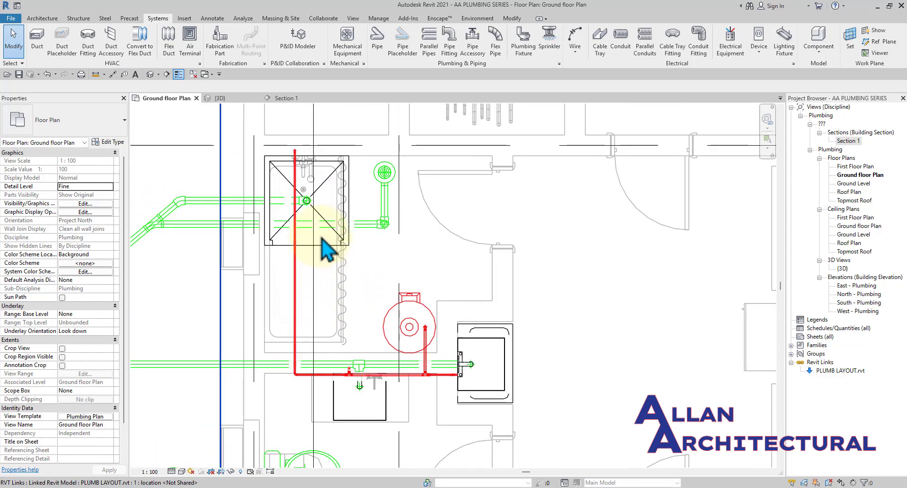
pyautogui.click(219, 98)
pyautogui.scroll(2, 398, 182)
pyautogui.keyDown('shift'); pyautogui.moveTo(399, 182); pyautogui.dragTo(400, 161, button='middle'); pyautogui.keyUp('shift')
pyautogui.scroll(5, 407, 203)
pyautogui.click(276, 98)
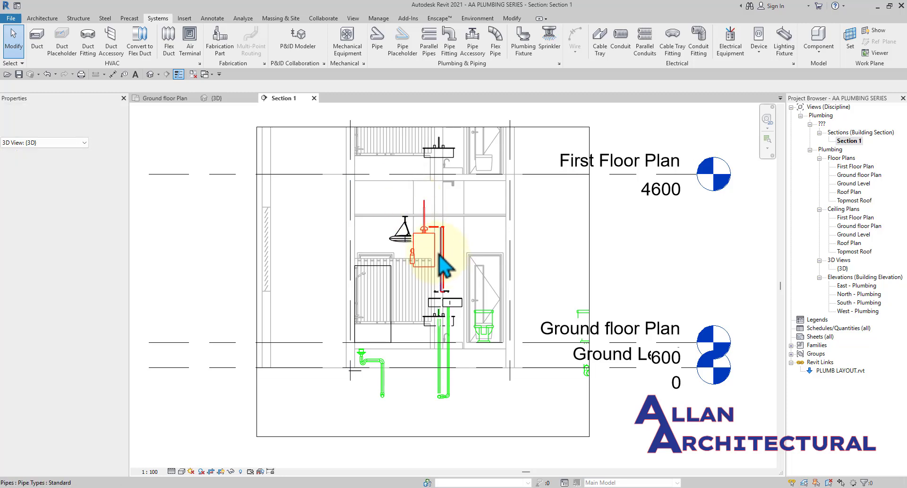
pyautogui.scroll(3, 451, 264)
pyautogui.scroll(5, 449, 257)
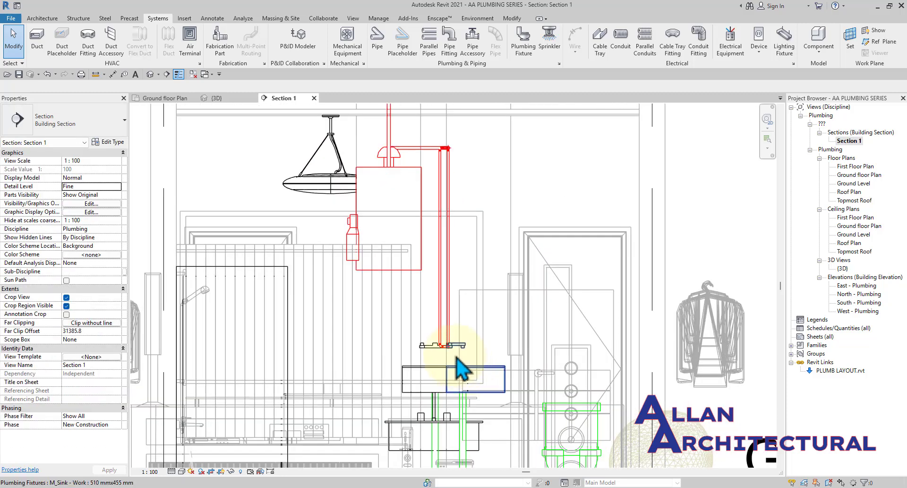
pyautogui.scroll(-4, 442, 197)
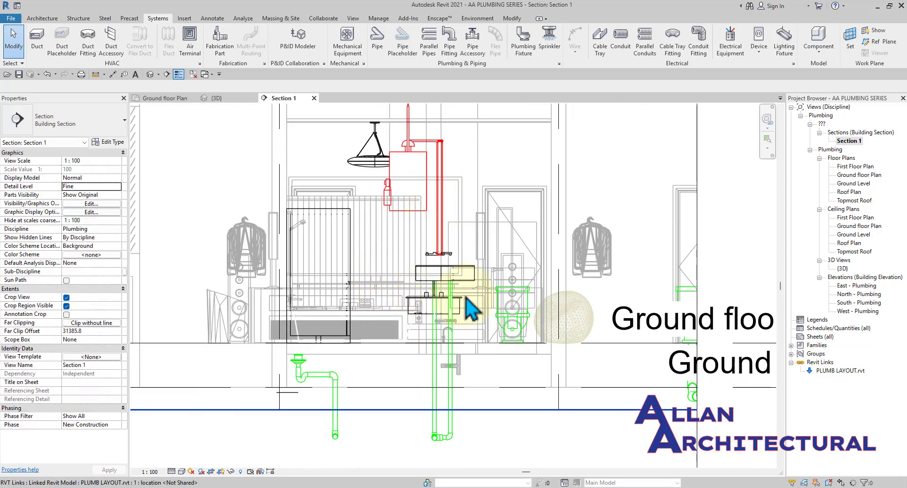
pyautogui.scroll(-4, 407, 225)
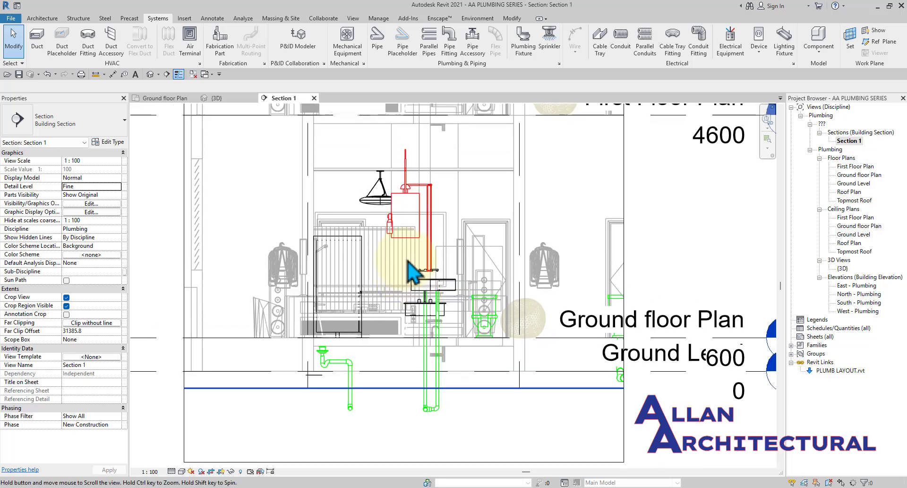
# Back in the Ground floor Plan, move the Section 1 cut line to the left.
pyautogui.click(182, 99)
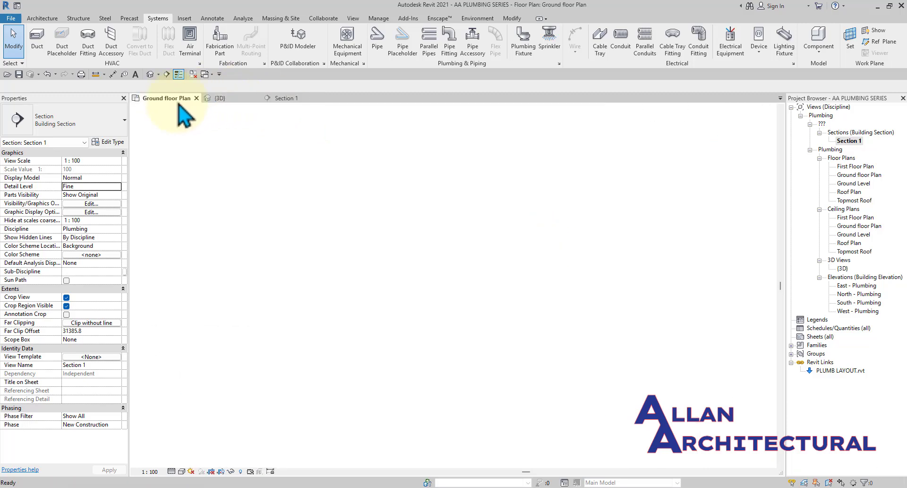
pyautogui.scroll(5, 309, 189)
pyautogui.scroll(-6, 315, 163)
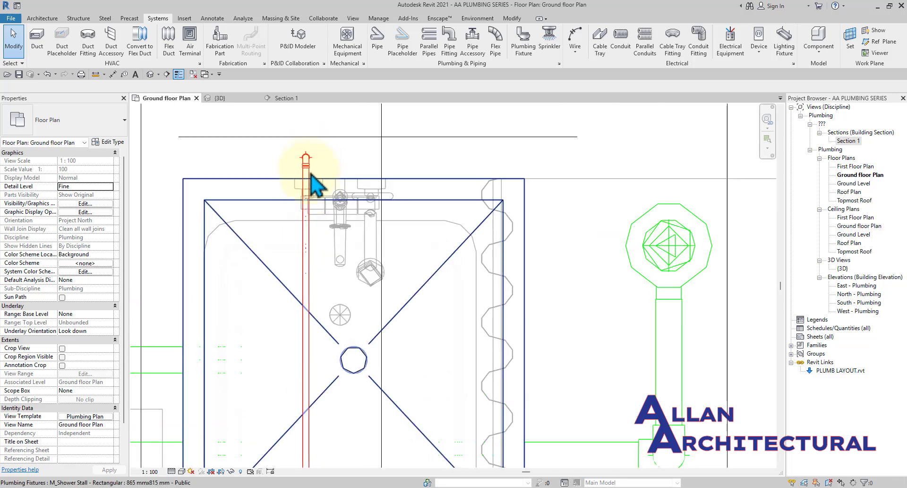
pyautogui.scroll(-3, 314, 179)
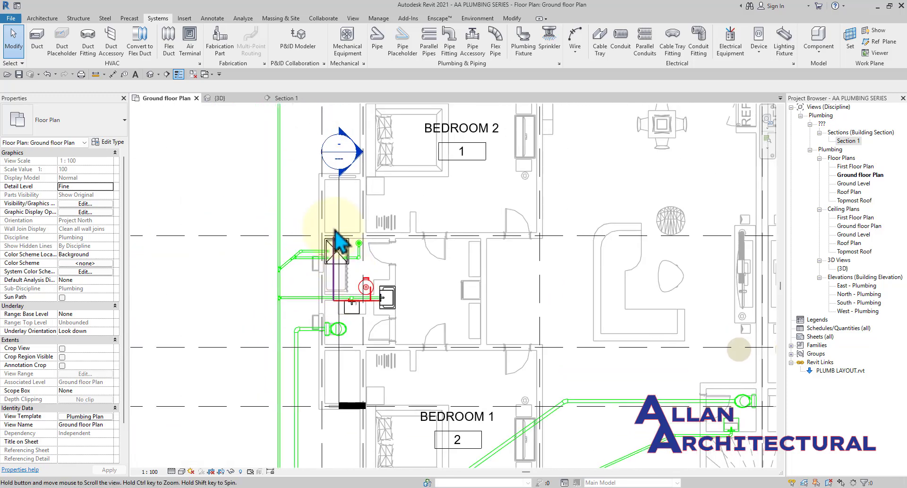
pyautogui.click(337, 227)
pyautogui.scroll(3, 338, 210)
pyautogui.moveTo(332, 212); pyautogui.dragTo(320, 211)
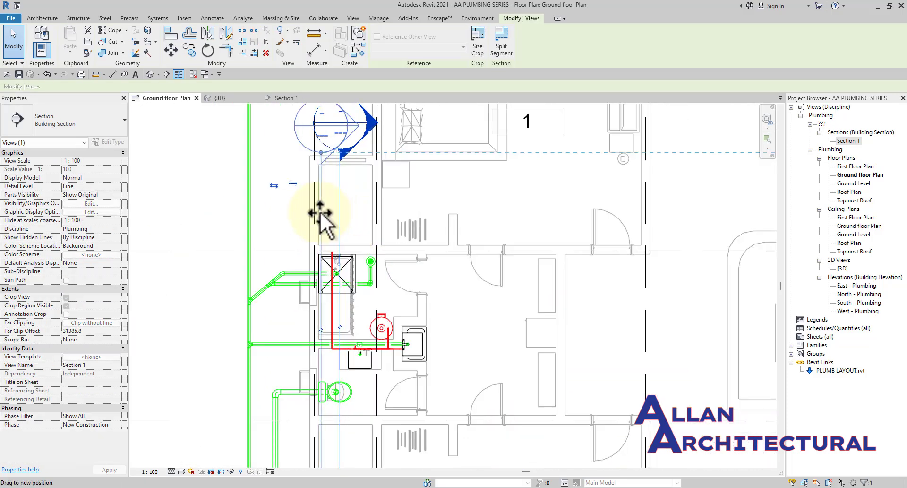
# In Section 1, try a 598.6 mm middle elevation on the horizontal pipe, then cancel the error.
pyautogui.doubleClick(304, 115)
pyautogui.scroll(4, 362, 274)
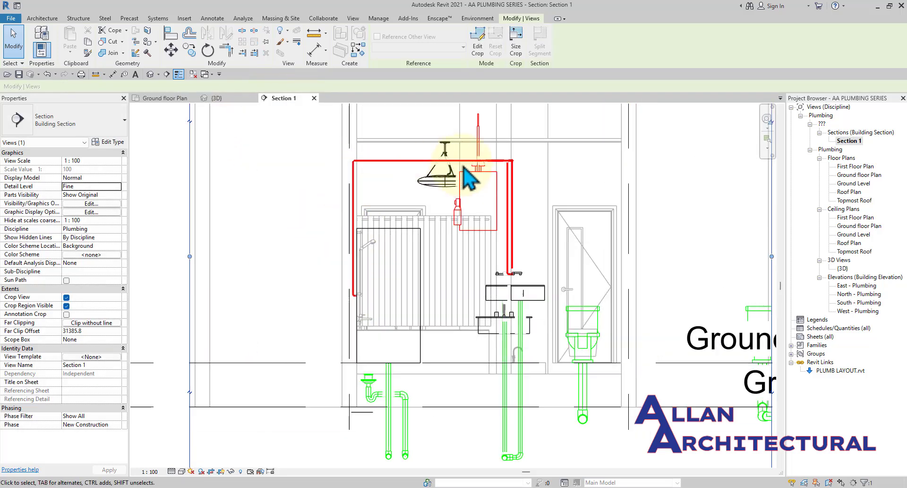
pyautogui.moveTo(533, 201); pyautogui.dragTo(498, 241, button='middle')
pyautogui.scroll(3, 462, 204)
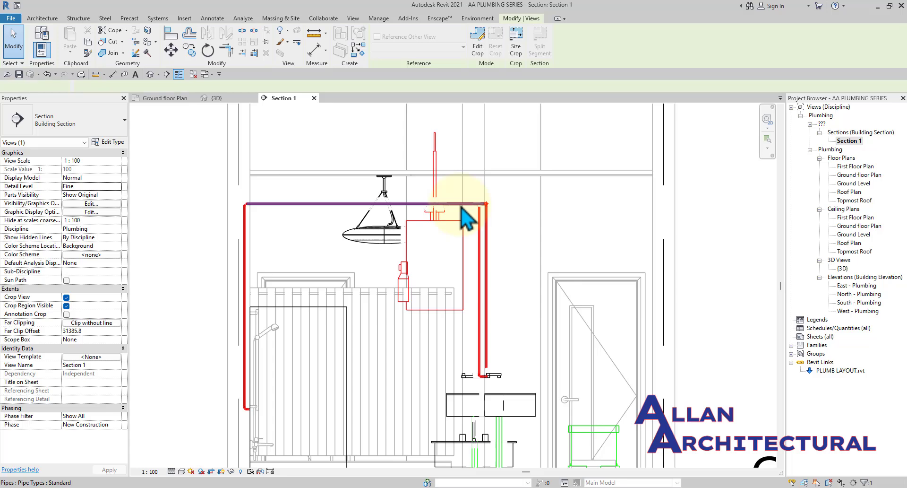
pyautogui.click(467, 218)
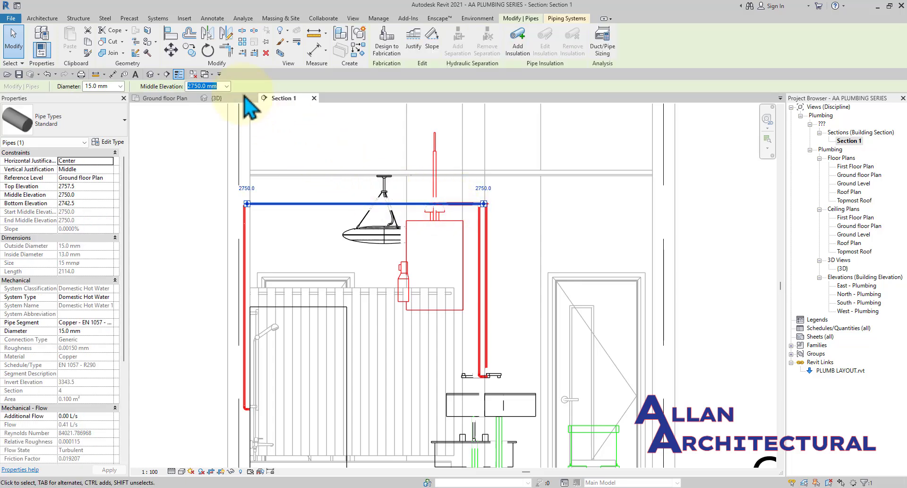
pyautogui.click(227, 90)
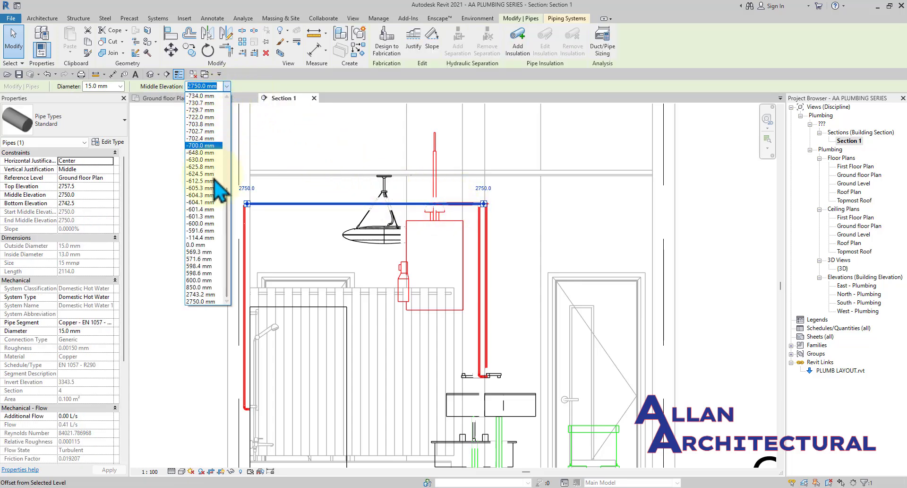
pyautogui.click(212, 274)
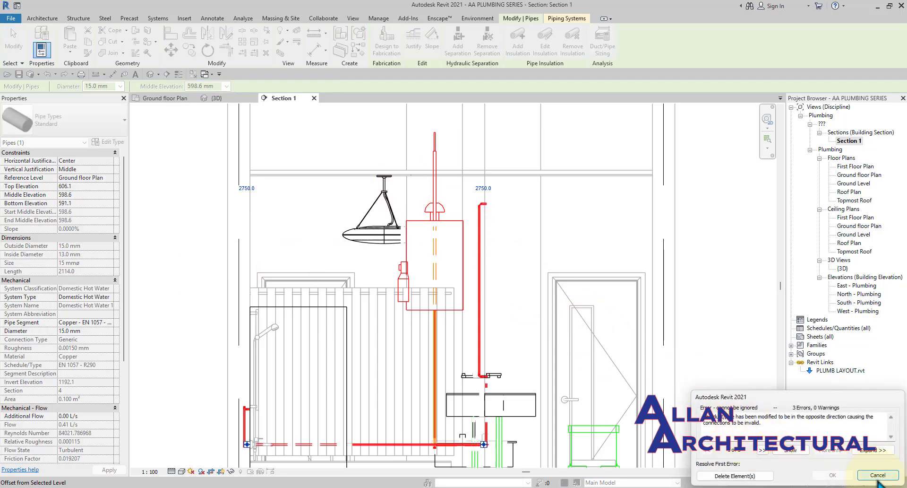
pyautogui.click(878, 476)
pyautogui.click(376, 164)
# Drag the horizontal hot water pipe up to about 3187.7 mm middle elevation.
pyautogui.scroll(2, 445, 212)
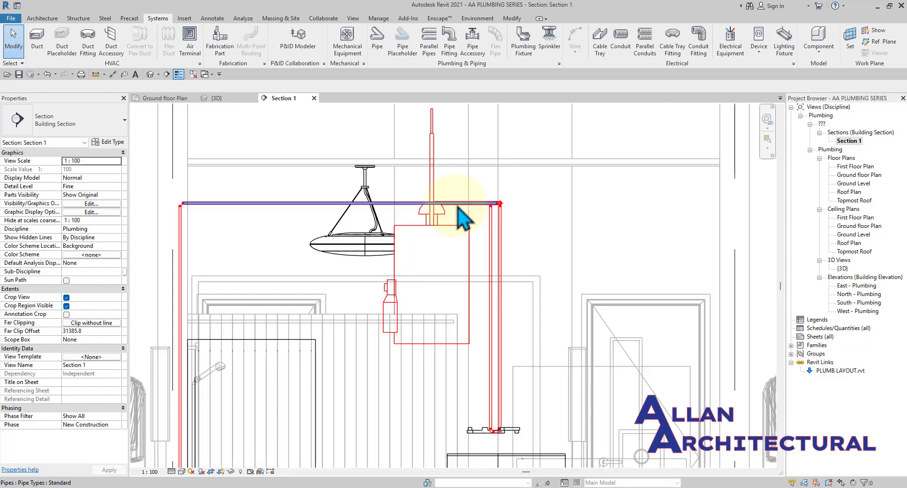
pyautogui.click(455, 203)
pyautogui.moveTo(454, 190); pyautogui.dragTo(455, 138)
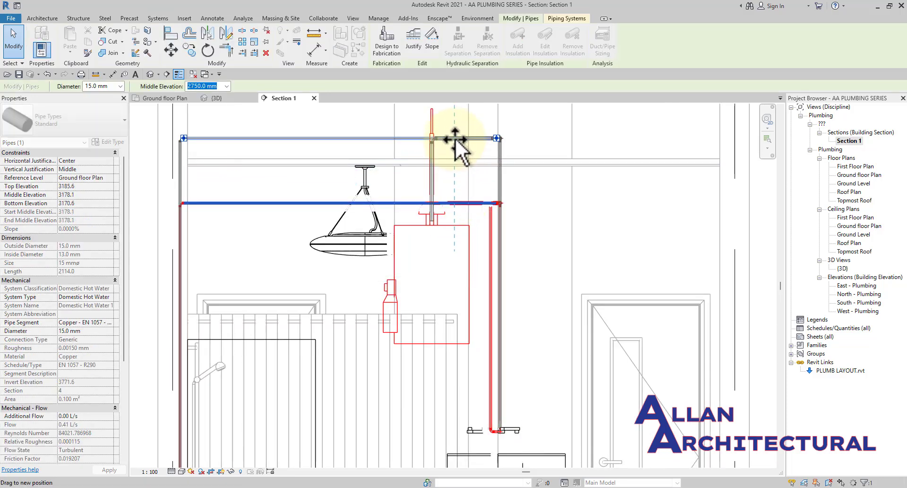
pyautogui.click(535, 141)
pyautogui.scroll(-2, 500, 189)
pyautogui.scroll(3, 501, 191)
pyautogui.scroll(-2, 486, 195)
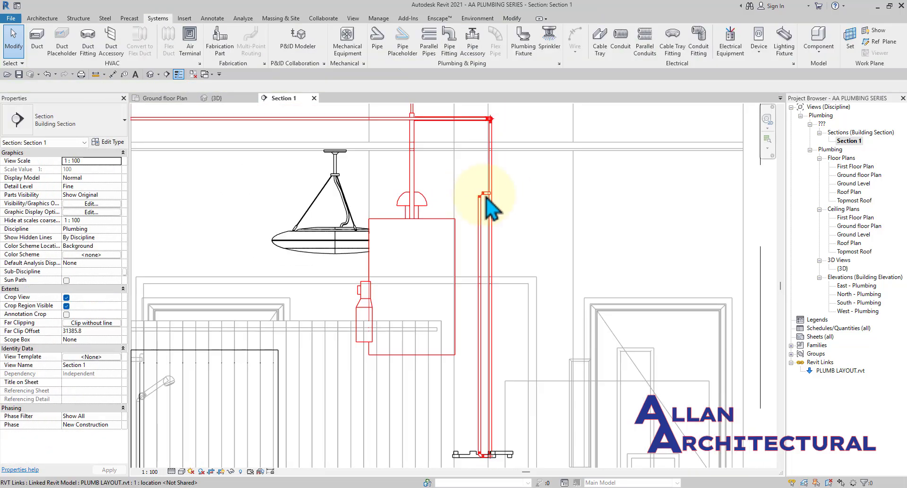
pyautogui.moveTo(487, 196); pyautogui.dragTo(487, 198, button='middle')
# Switch to the 3D view and orbit around the water heater.
pyautogui.click(215, 99)
pyautogui.keyDown('shift'); pyautogui.moveTo(382, 203); pyautogui.dragTo(399, 239, button='middle'); pyautogui.keyUp('shift')
pyautogui.scroll(5, 399, 239)
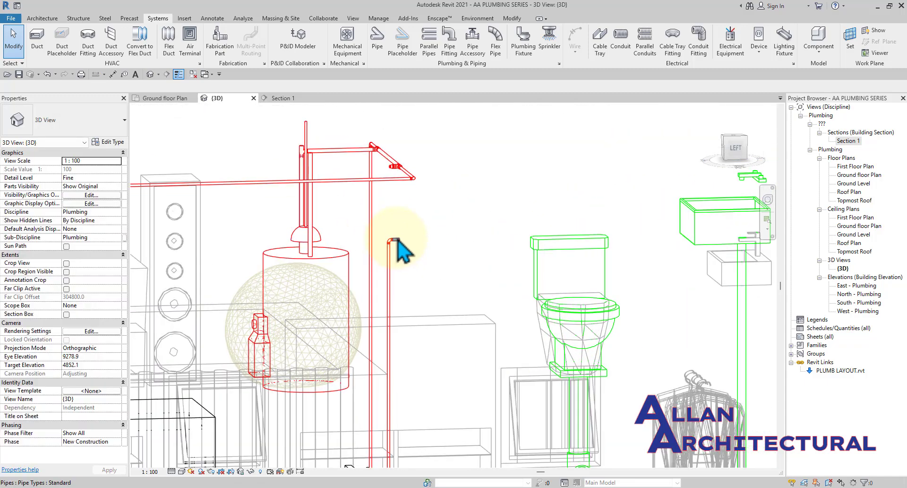
# Select the short pipe stub by the elbow and turn the 3D view to the left side.
pyautogui.click(398, 241)
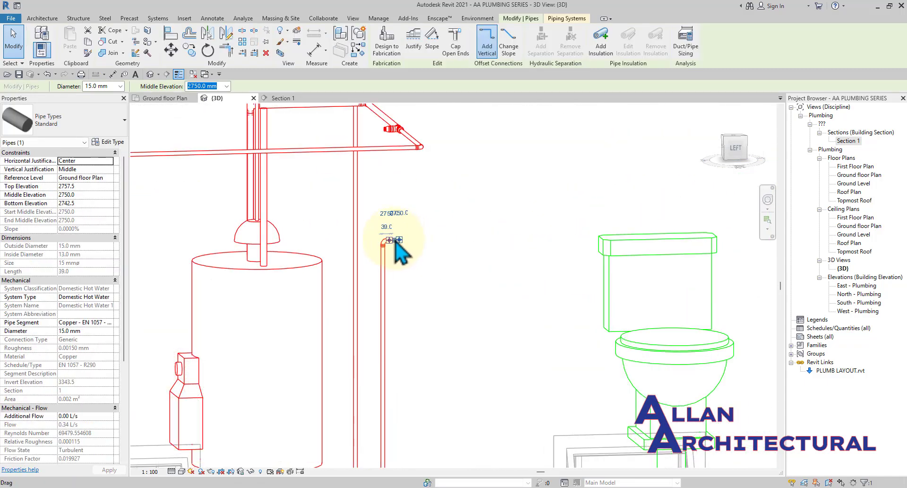
pyautogui.scroll(4, 396, 243)
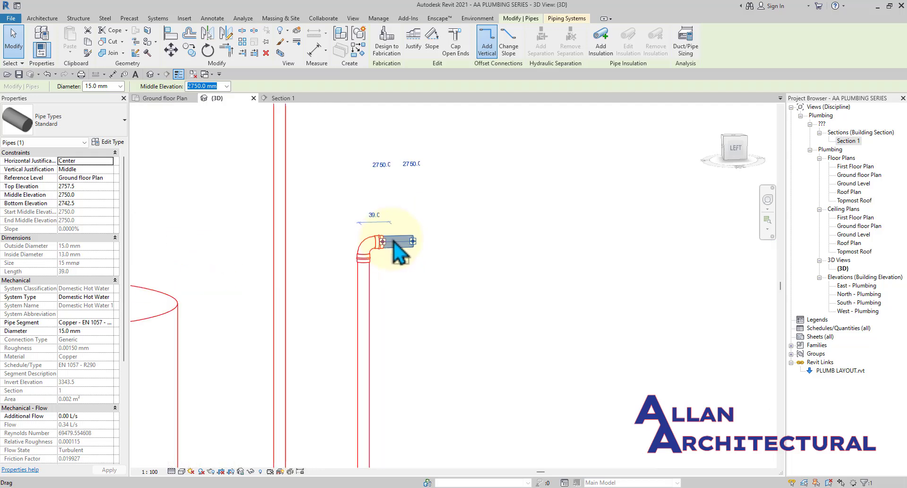
pyautogui.click(737, 148)
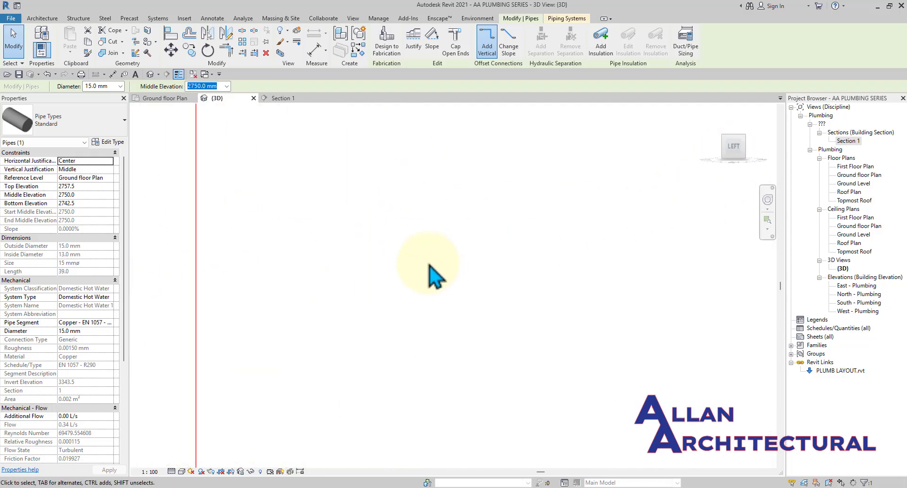
pyautogui.scroll(-5, 427, 266)
pyautogui.moveTo(427, 271); pyautogui.dragTo(420, 343, button='middle')
pyautogui.scroll(-3, 420, 351)
pyautogui.scroll(3, 420, 351)
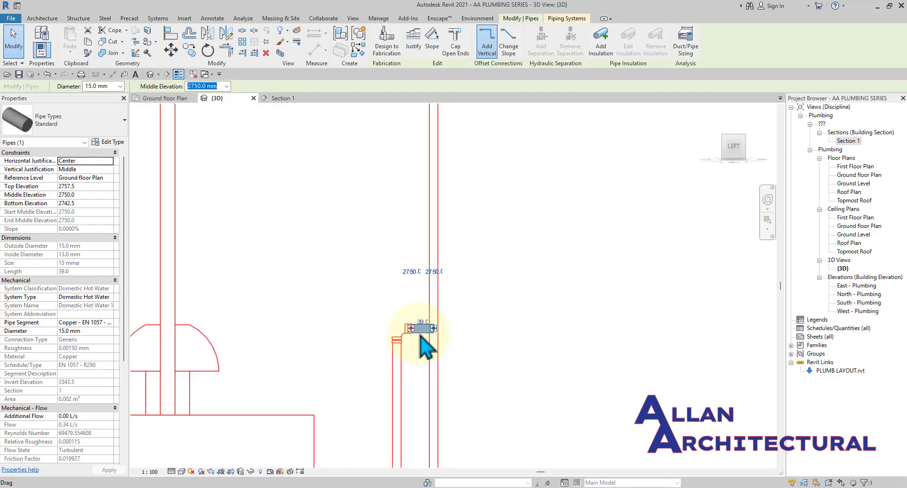
pyautogui.scroll(-3, 423, 304)
# Drag the short pipe up from 2750 mm to a higher elevation and clear the selection.
pyautogui.moveTo(423, 304); pyautogui.dragTo(418, 219)
pyautogui.click(505, 219)
pyautogui.scroll(-3, 504, 221)
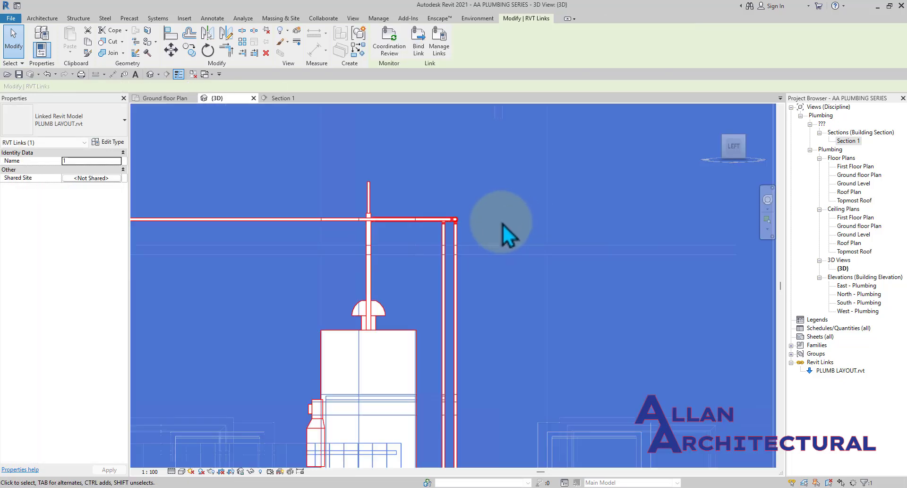
pyautogui.press('Escape')
pyautogui.scroll(-4, 475, 223)
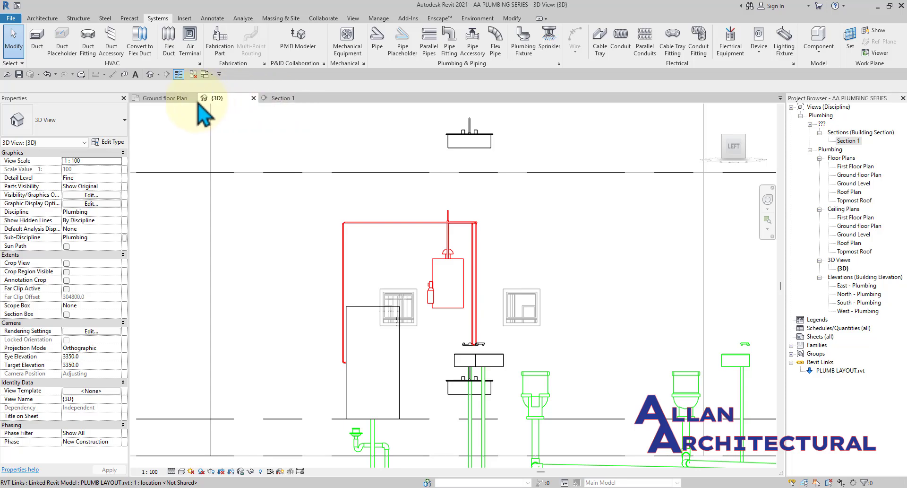
pyautogui.click(171, 99)
pyautogui.scroll(6, 399, 336)
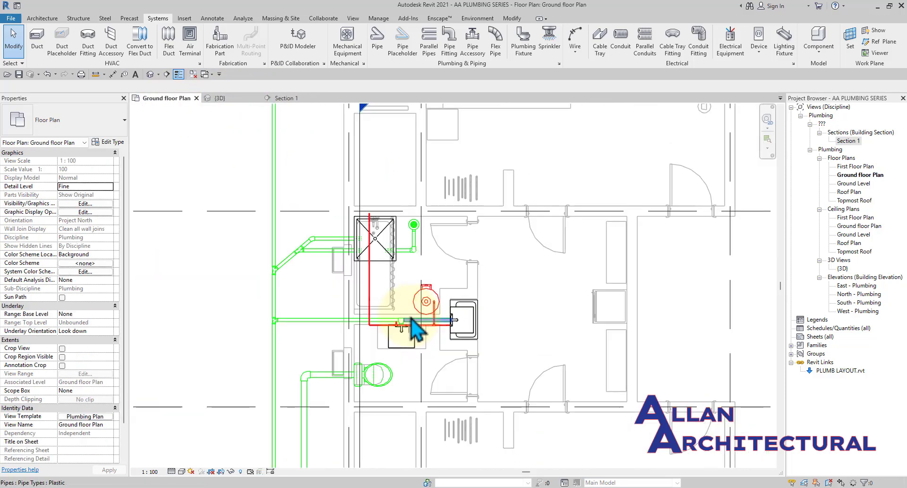
pyautogui.scroll(6, 395, 338)
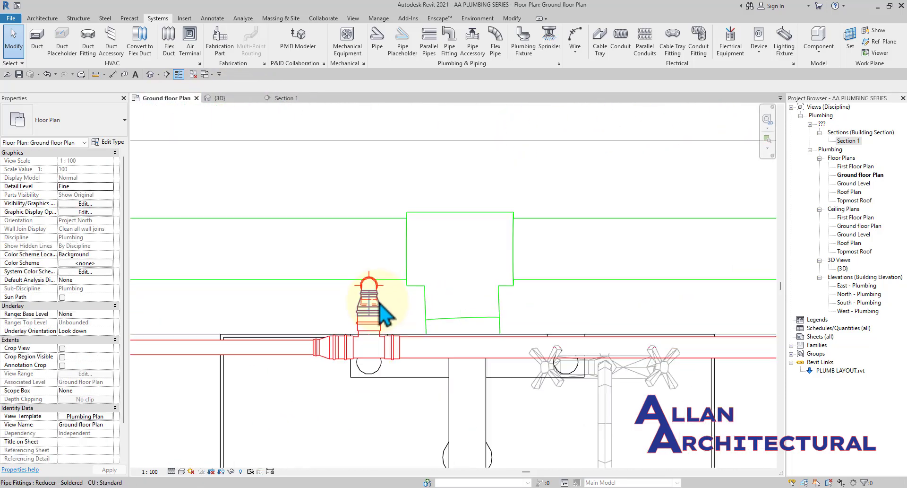
pyautogui.click(240, 101)
pyautogui.scroll(-4, 434, 246)
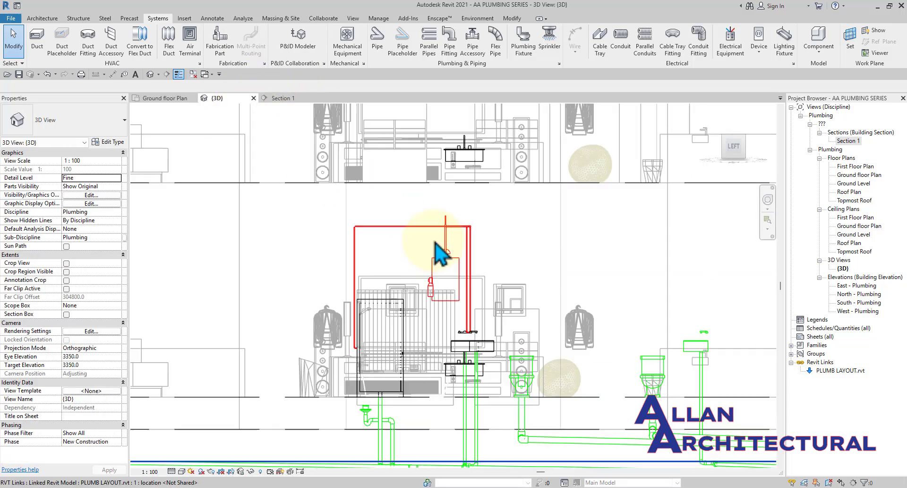
pyautogui.keyDown('shift'); pyautogui.moveTo(435, 250); pyautogui.dragTo(391, 232, button='middle'); pyautogui.keyUp('shift')
pyautogui.scroll(5, 446, 239)
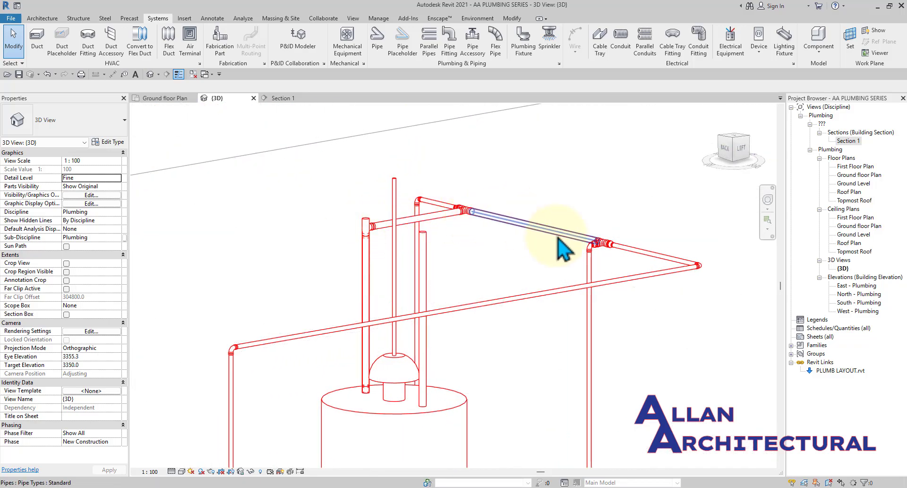
pyautogui.scroll(5, 590, 249)
pyautogui.scroll(2, 590, 258)
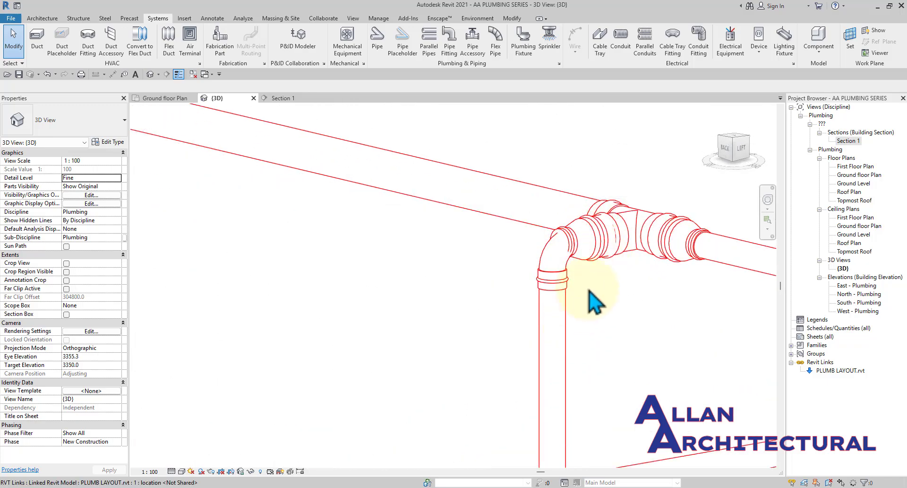
pyautogui.scroll(-7, 553, 254)
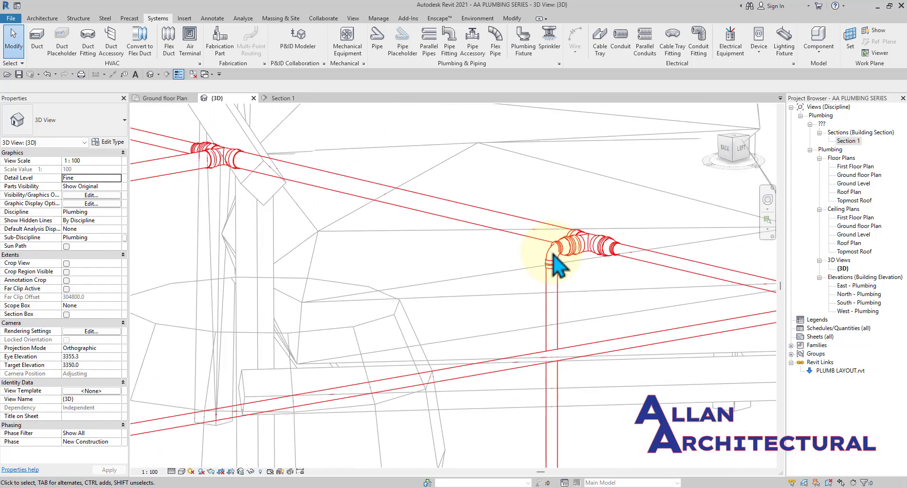
pyautogui.scroll(3, 354, 197)
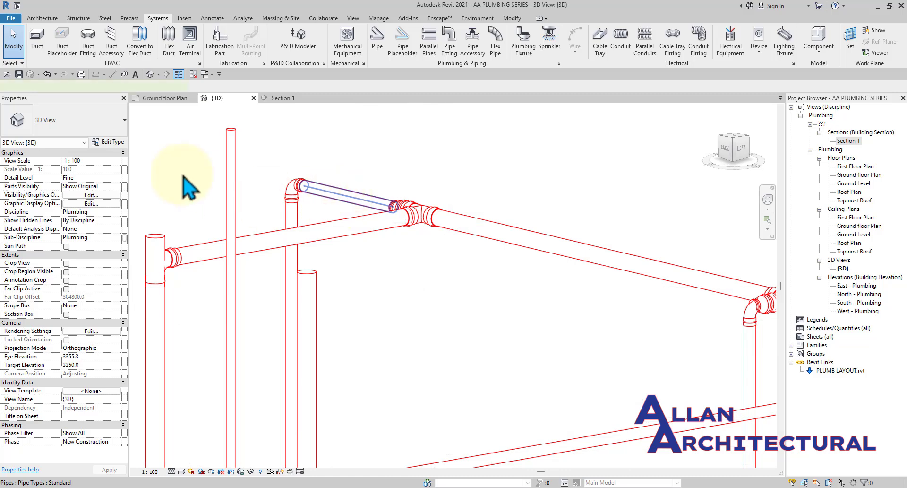
# Change the short connecting pipe and the long horizontal pipe run to Pipe Types: Plastic.
pyautogui.click(303, 188)
pyautogui.click(69, 133)
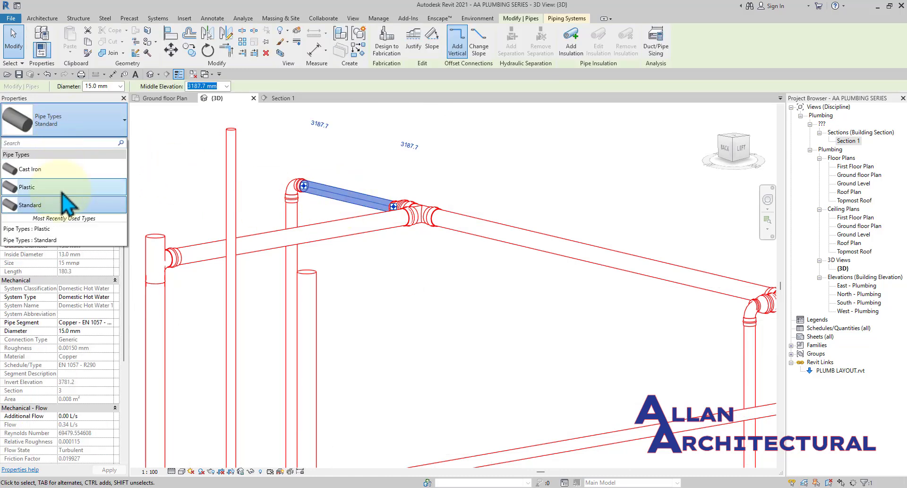
pyautogui.click(63, 192)
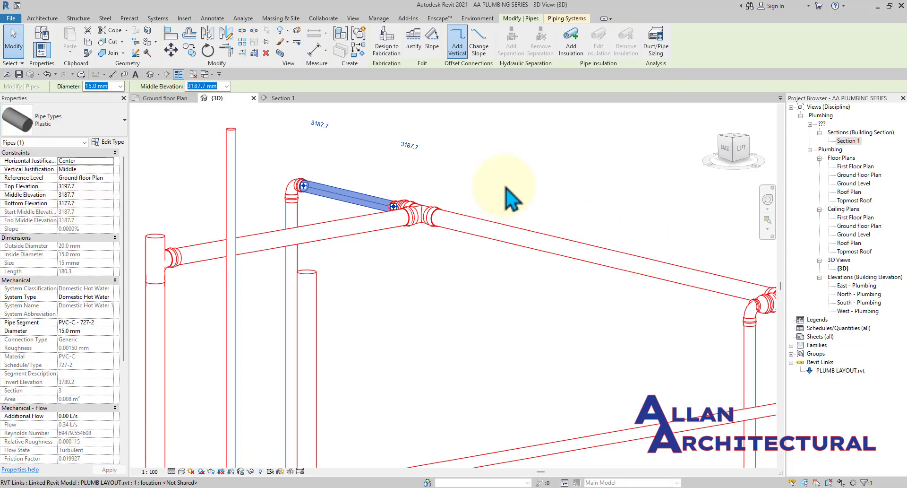
pyautogui.click(500, 235)
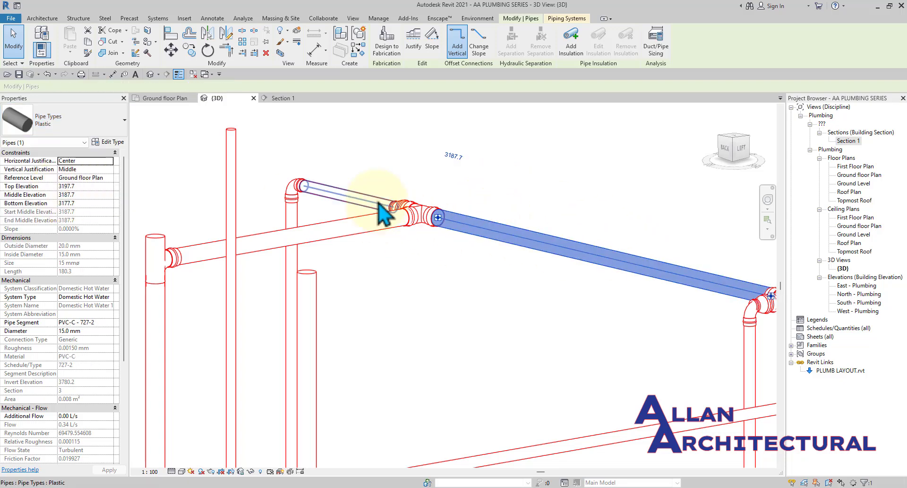
pyautogui.click(109, 127)
pyautogui.click(42, 189)
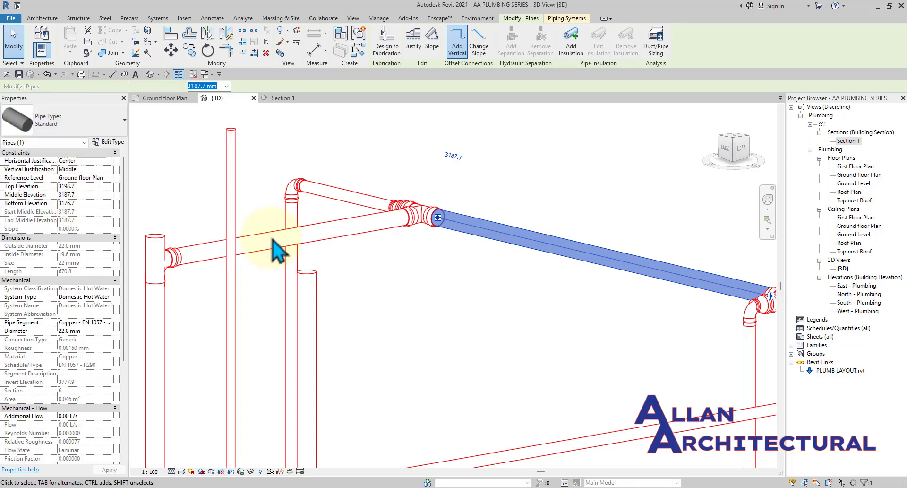
pyautogui.click(441, 281)
# From a rear view, change the pipe to the right of the tee to the Plastic type.
pyautogui.scroll(-5, 384, 217)
pyautogui.press('Escape')
pyautogui.scroll(-3, 434, 223)
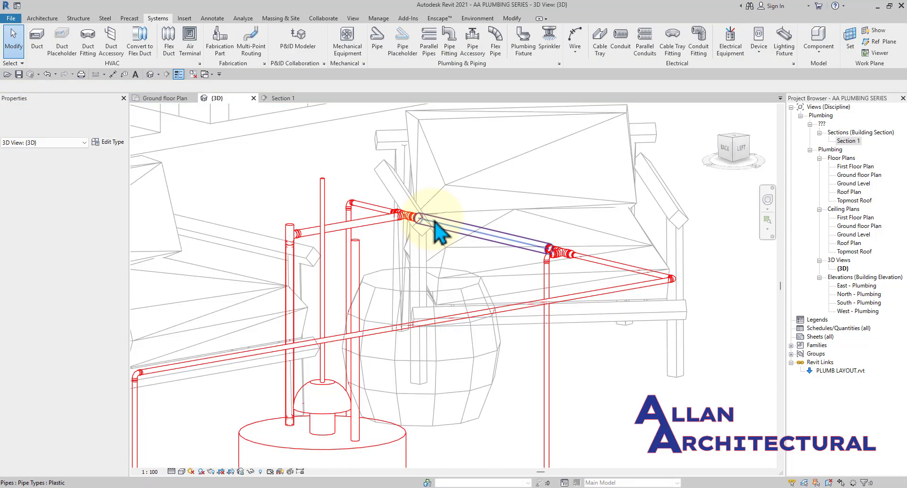
pyautogui.keyDown('shift'); pyautogui.moveTo(451, 236); pyautogui.dragTo(573, 254, button='middle'); pyautogui.keyUp('shift')
pyautogui.scroll(5, 573, 253)
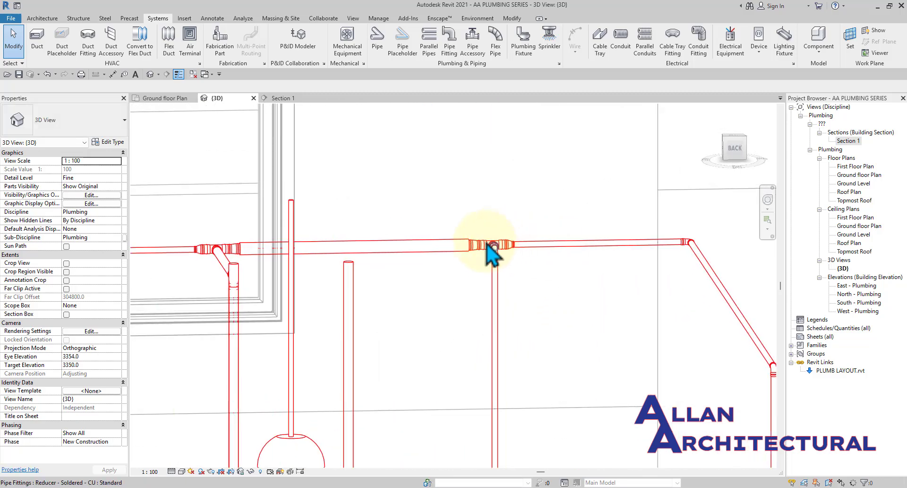
pyautogui.scroll(3, 550, 253)
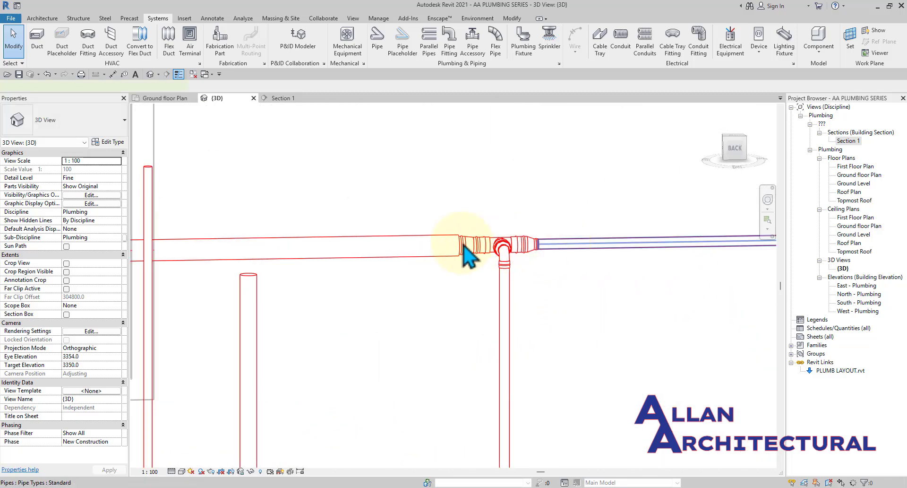
pyautogui.click(463, 245)
pyautogui.click(45, 122)
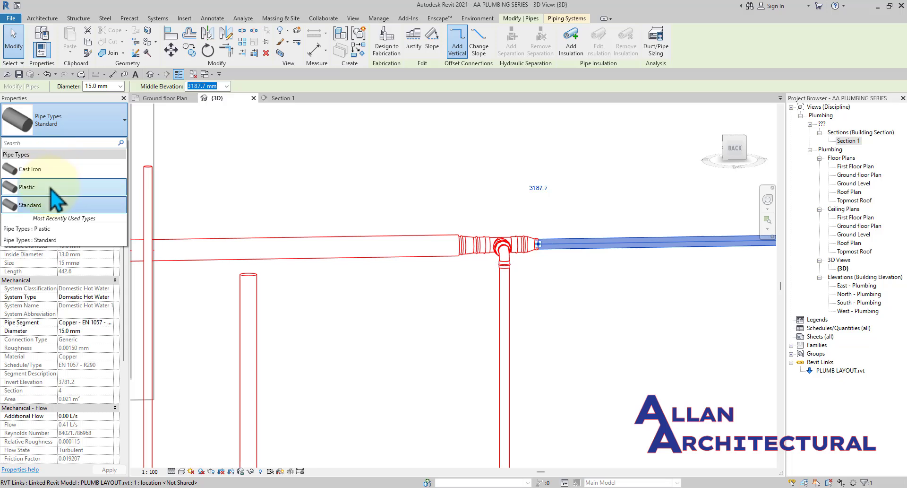
pyautogui.click(51, 188)
pyautogui.click(320, 199)
# Set the next pipe along the hot water run to the Plastic type as well.
pyautogui.press('Escape')
pyautogui.scroll(-1, 339, 201)
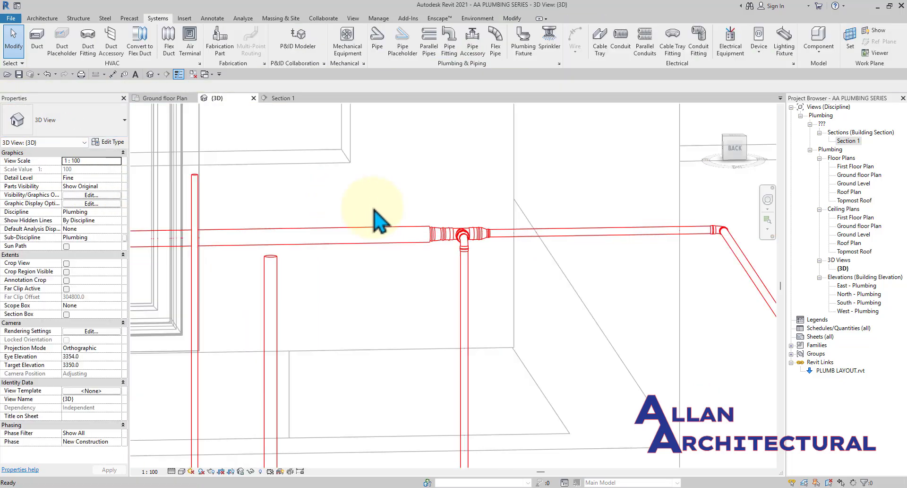
pyautogui.scroll(-1, 381, 222)
pyautogui.click(504, 243)
pyautogui.click(44, 120)
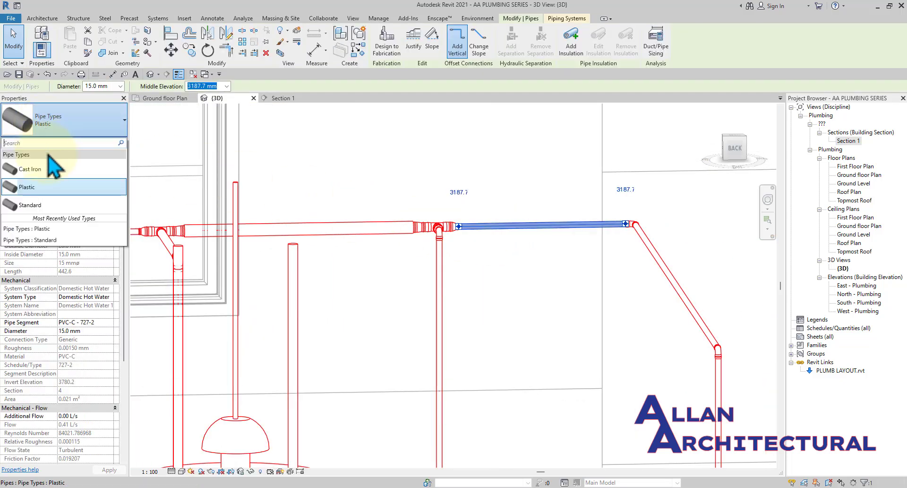
pyautogui.click(53, 189)
pyautogui.press('Escape')
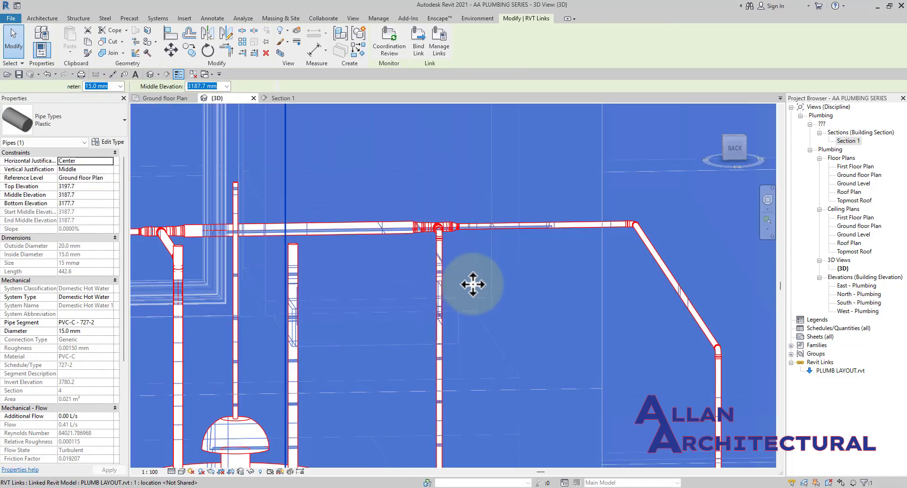
# Orbit to a front-right view and centre on the sink to check the red hot water piping.
pyautogui.scroll(-5, 443, 278)
pyautogui.keyDown('shift'); pyautogui.moveTo(359, 271); pyautogui.dragTo(481, 238, button='middle'); pyautogui.keyUp('shift')
pyautogui.scroll(2, 411, 291)
pyautogui.scroll(-1, 449, 265)
pyautogui.moveTo(429, 311); pyautogui.dragTo(466, 241, button='middle')
pyautogui.scroll(3, 477, 302)
pyautogui.moveTo(486, 369); pyautogui.dragTo(512, 255, button='middle')
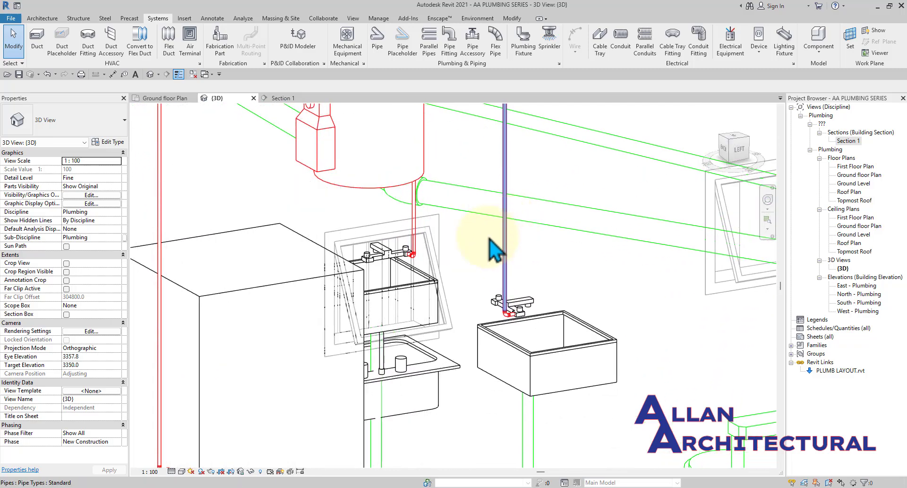
pyautogui.scroll(-1, 482, 293)
pyautogui.scroll(-1, 485, 316)
pyautogui.scroll(-1, 489, 326)
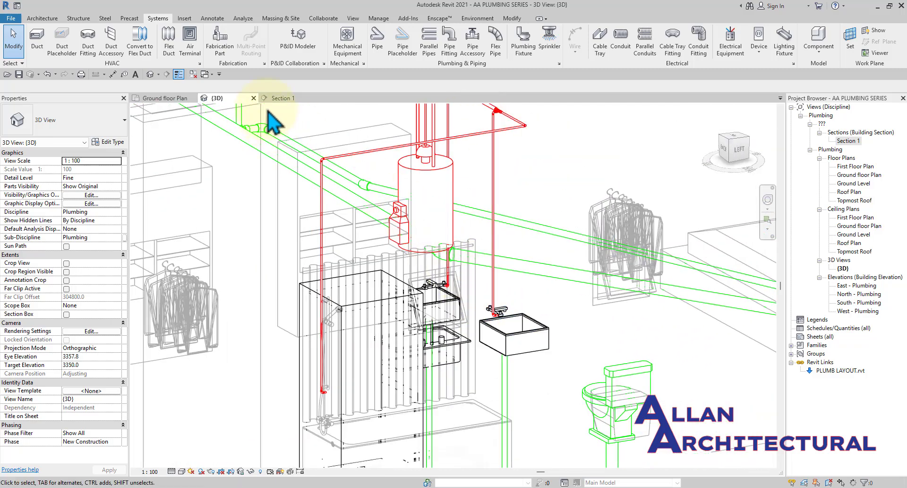
# In the Ground floor Plan, nudge the pipe run below the heater upward four increments.
pyautogui.click(166, 97)
pyautogui.scroll(-3, 415, 280)
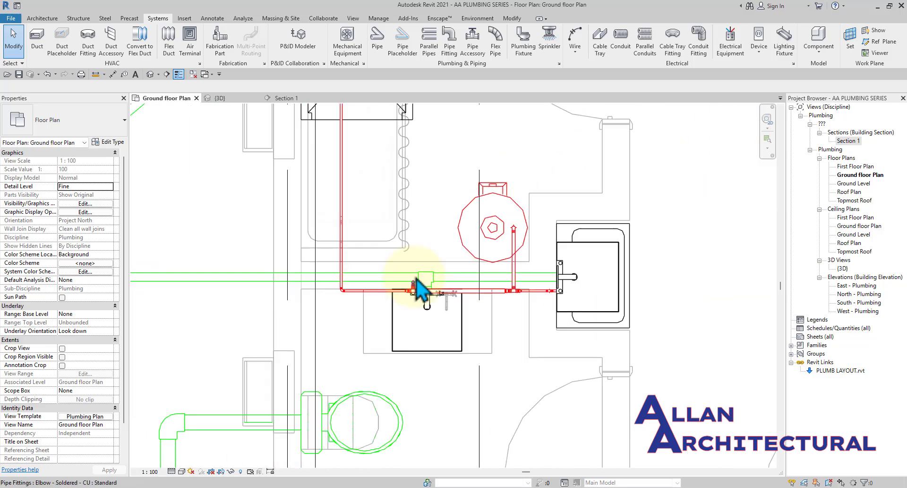
pyautogui.scroll(2, 478, 282)
pyautogui.scroll(1, 554, 287)
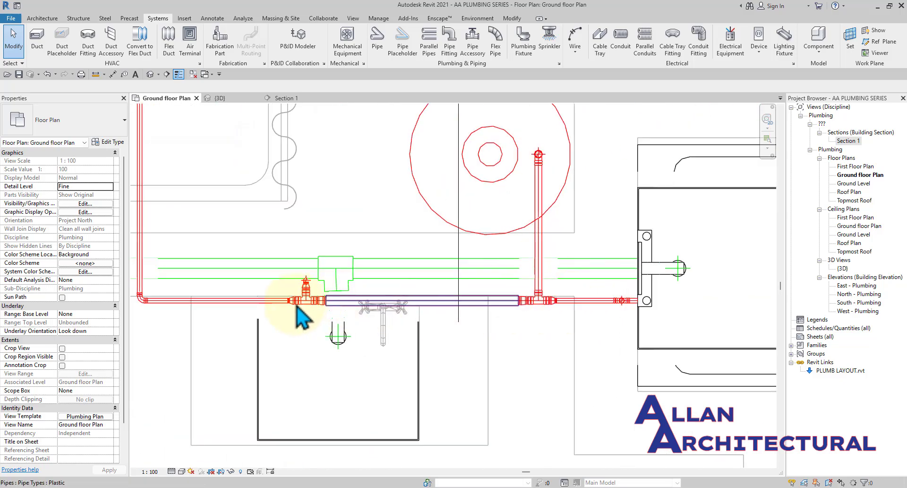
pyautogui.click(511, 301)
pyautogui.scroll(2, 552, 305)
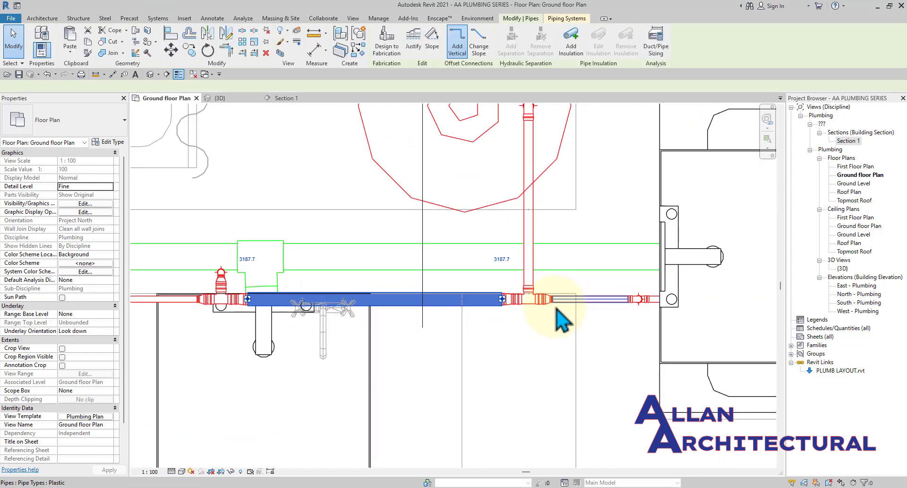
pyautogui.press('Up')
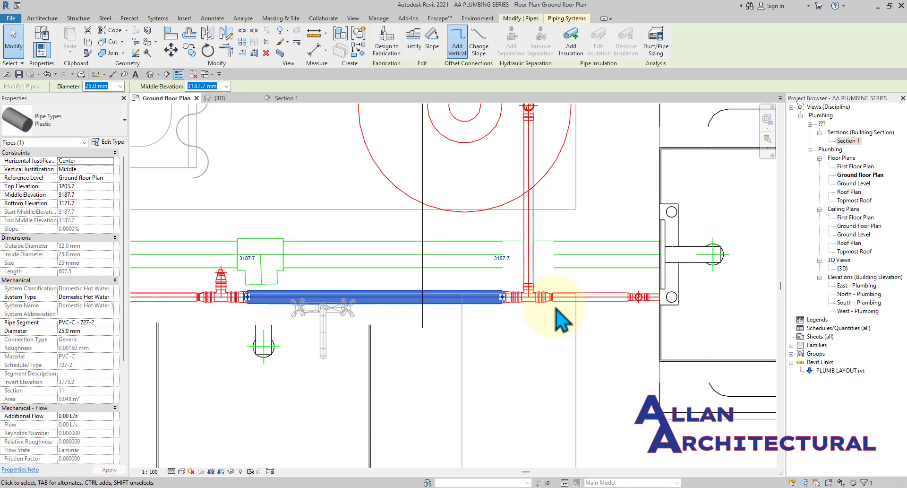
pyautogui.press('Up')
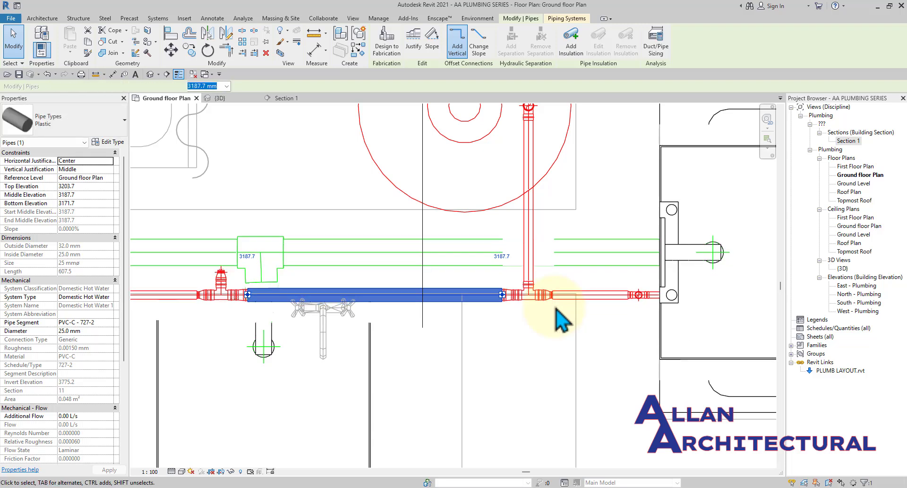
pyautogui.press('Up')
pyautogui.press('Up')
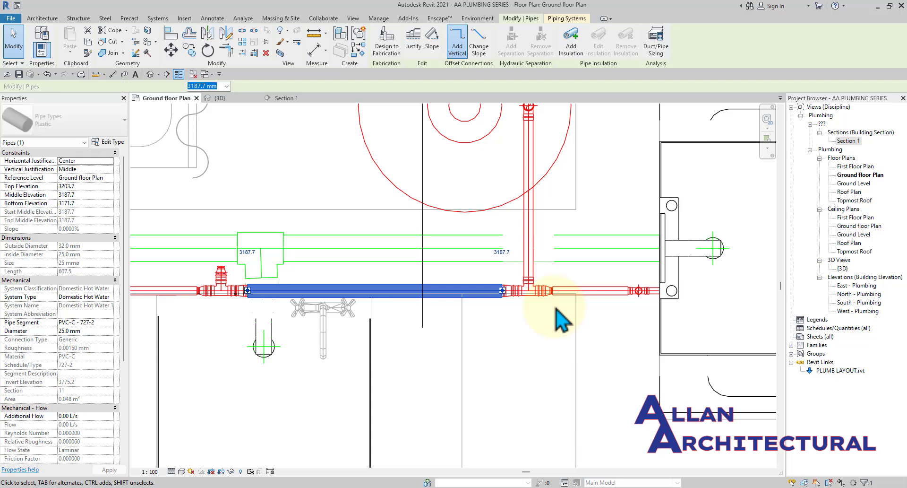
pyautogui.press('Up')
pyautogui.press('Up')
pyautogui.press('Up')
pyautogui.press('Up')
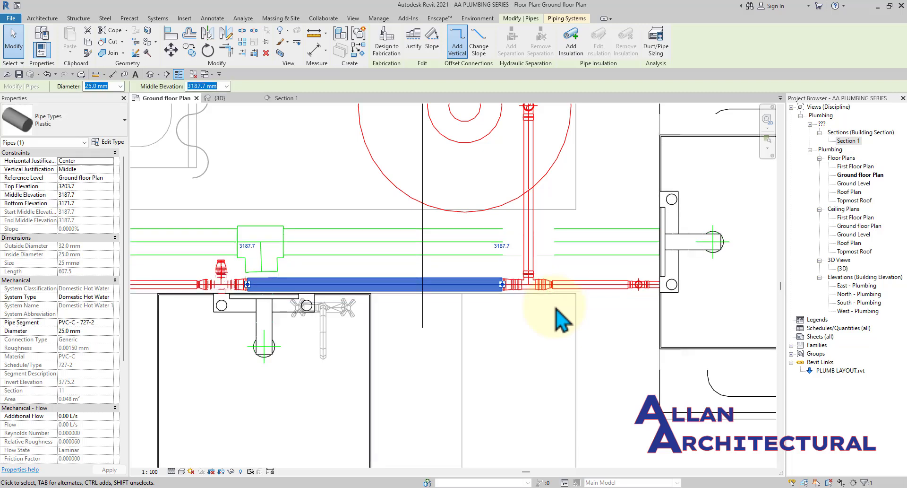
pyautogui.scroll(-5, 533, 340)
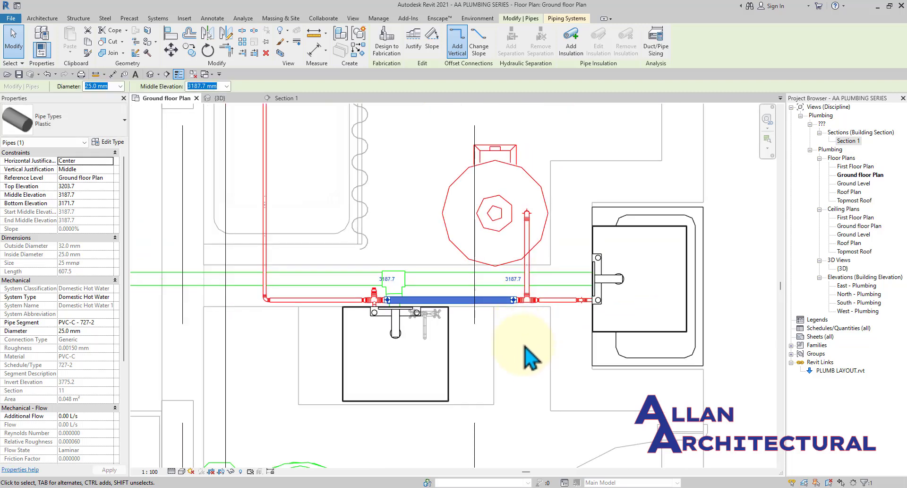
pyautogui.press('Escape')
pyautogui.scroll(-2, 472, 290)
# Move the sanitary tee on the waste line up onto the pipe end.
pyautogui.scroll(1, 473, 290)
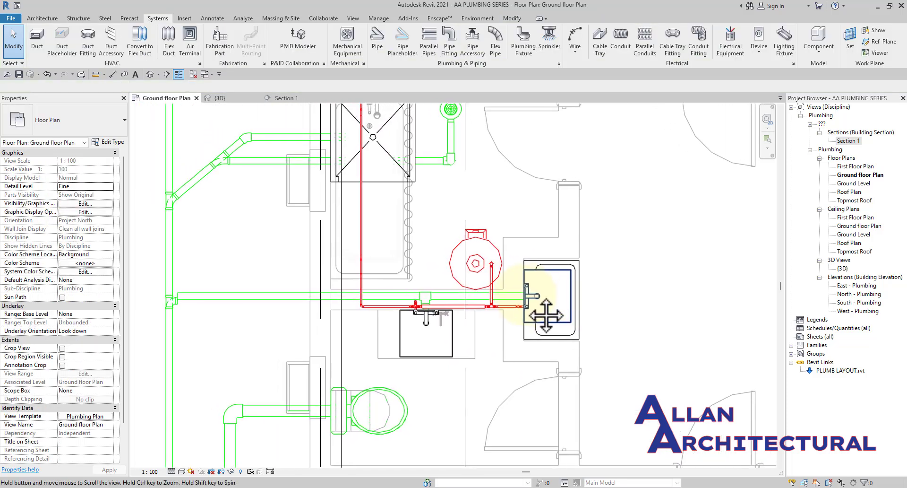
pyautogui.scroll(2, 187, 317)
pyautogui.scroll(2, 187, 316)
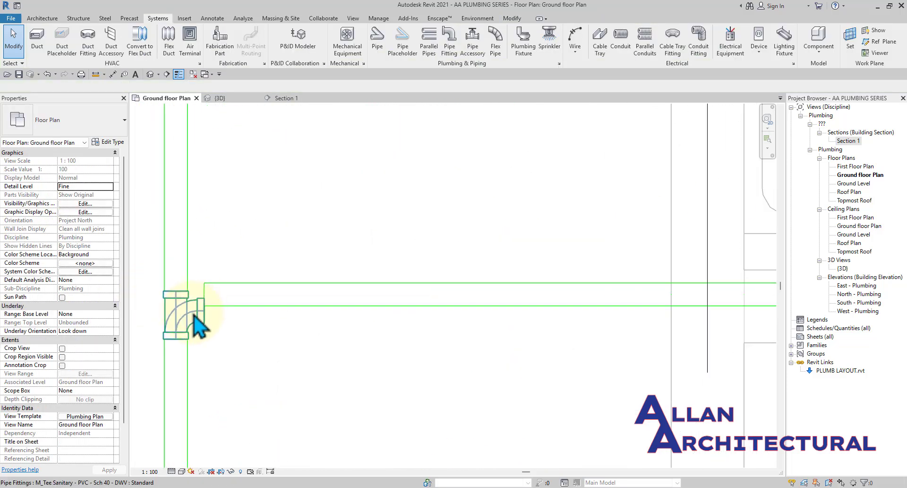
pyautogui.scroll(2, 196, 313)
pyautogui.click(194, 314)
pyautogui.moveTo(185, 302); pyautogui.dragTo(236, 289)
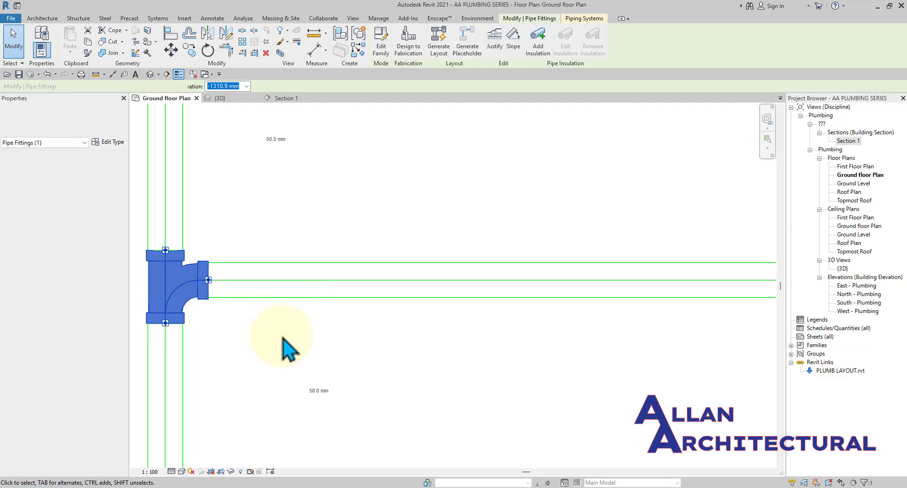
pyautogui.click(283, 336)
pyautogui.scroll(-6, 238, 291)
pyautogui.scroll(3, 577, 302)
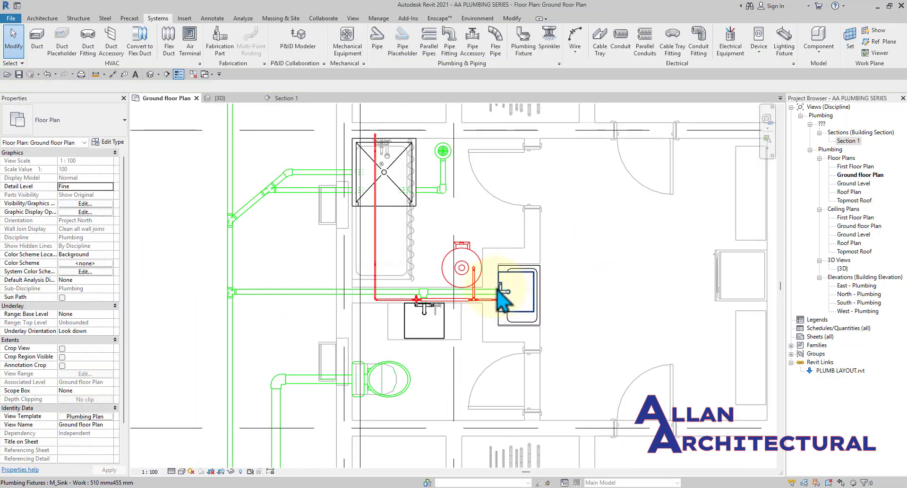
pyautogui.scroll(3, 474, 258)
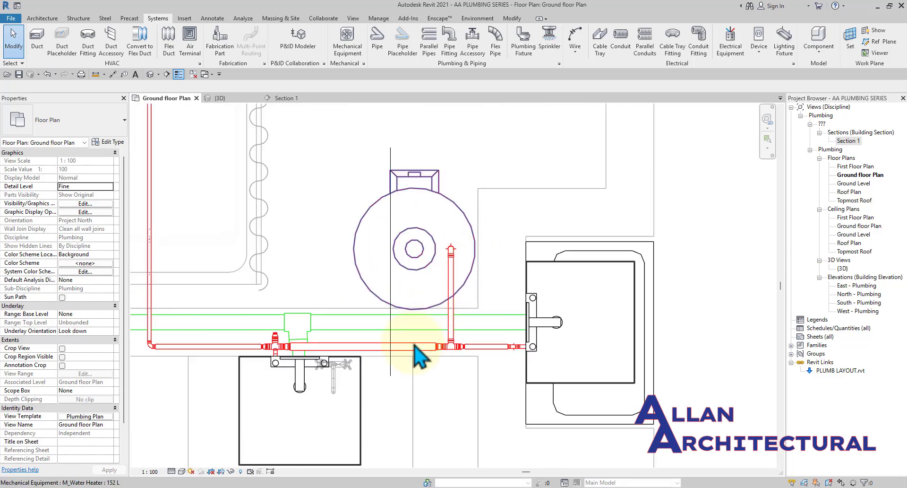
pyautogui.scroll(-3, 414, 342)
pyautogui.scroll(4, 352, 330)
pyautogui.scroll(-3, 239, 344)
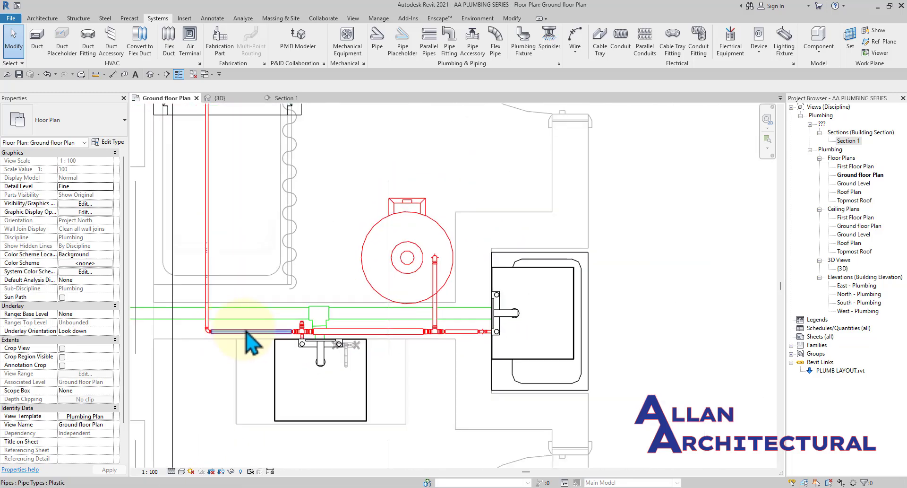
pyautogui.scroll(1, 534, 341)
pyautogui.scroll(-1, 511, 330)
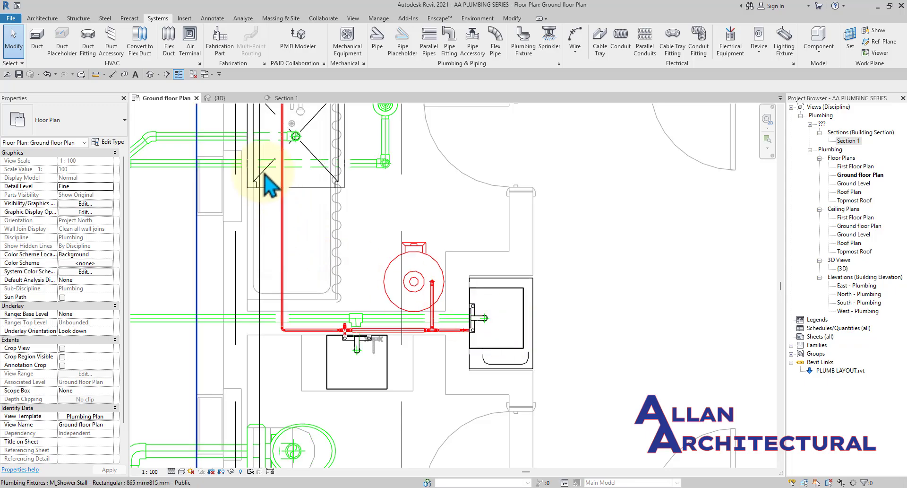
# Orbit the 3D view around the water heater to check the corrected fitting.
pyautogui.click(215, 100)
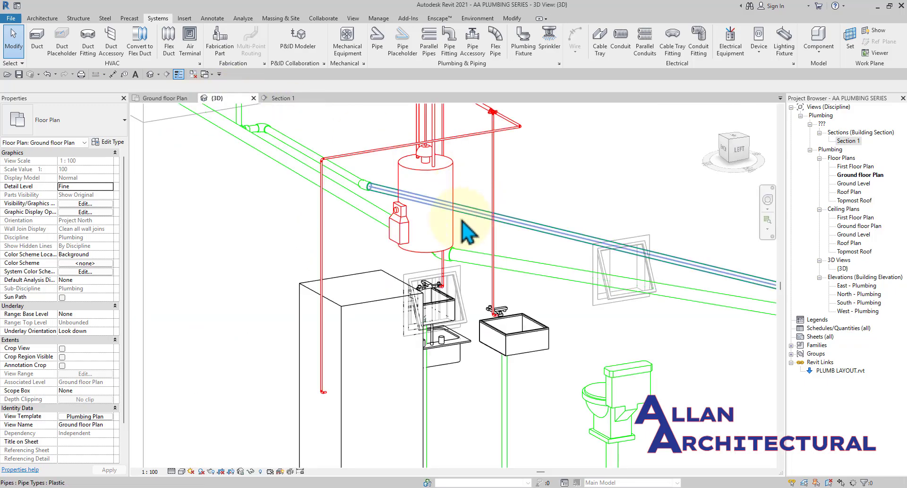
pyautogui.keyDown('shift'); pyautogui.moveTo(523, 229); pyautogui.dragTo(711, 285, button='middle'); pyautogui.keyUp('shift')
pyautogui.scroll(3, 461, 186)
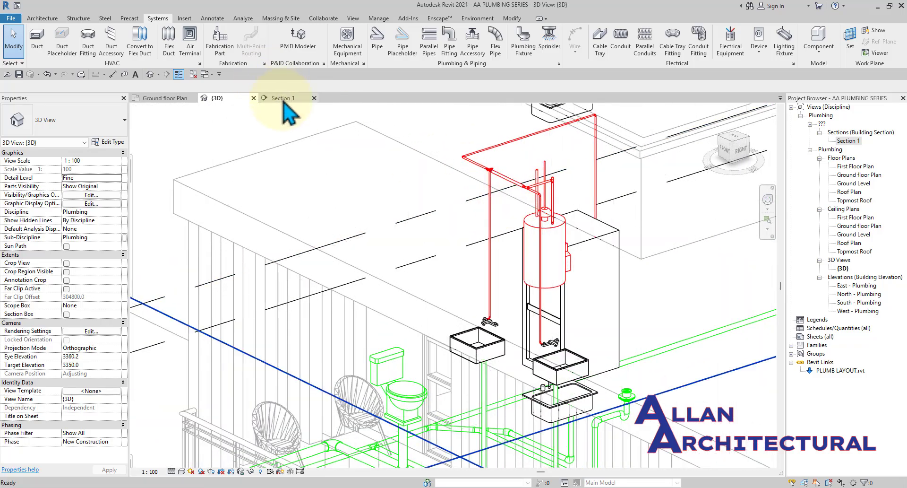
# View Section 1 and pan to inspect the hot water pipe over the raised heater.
pyautogui.click(283, 98)
pyautogui.scroll(2, 437, 241)
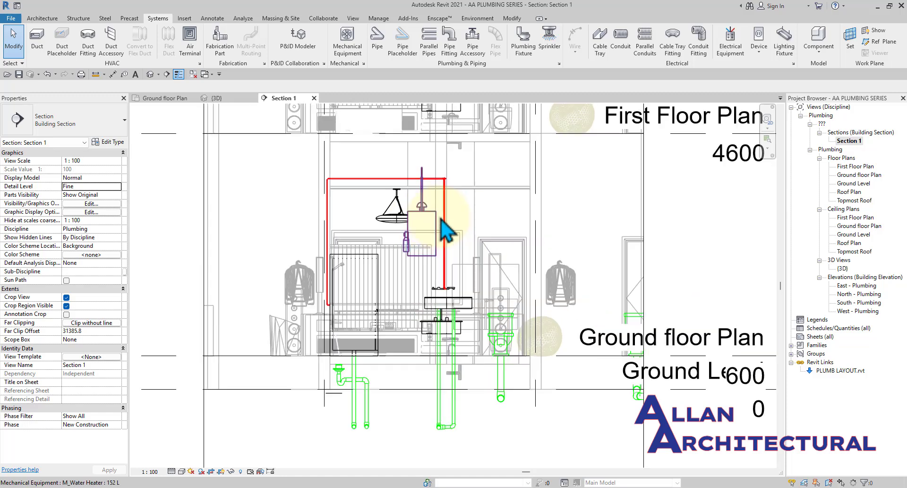
pyautogui.scroll(1, 487, 194)
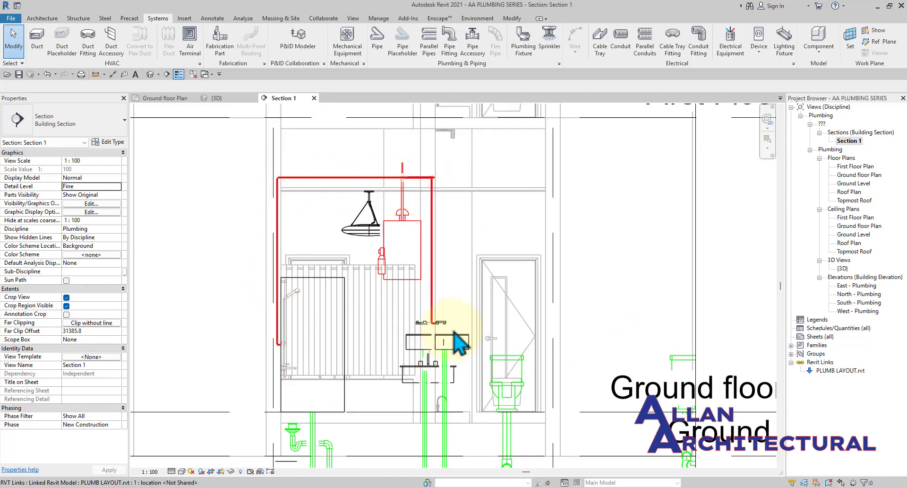
pyautogui.scroll(5, 396, 221)
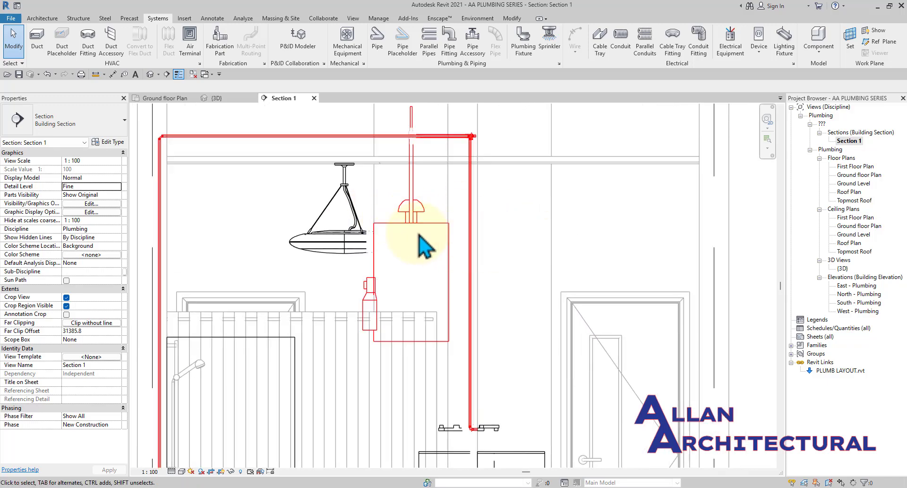
pyautogui.scroll(-4, 419, 233)
pyautogui.moveTo(419, 233); pyautogui.dragTo(349, 229, button='middle')
pyautogui.scroll(-1, 348, 230)
pyautogui.scroll(-1, 381, 237)
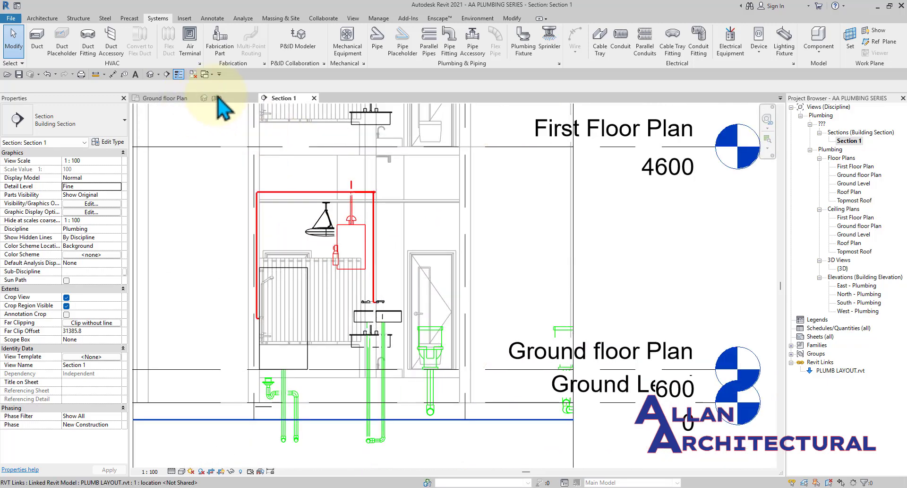
# In the Ground floor Plan, zoom and pan to review the kitchen sinks' pipe runs.
pyautogui.click(170, 101)
pyautogui.scroll(-3, 520, 299)
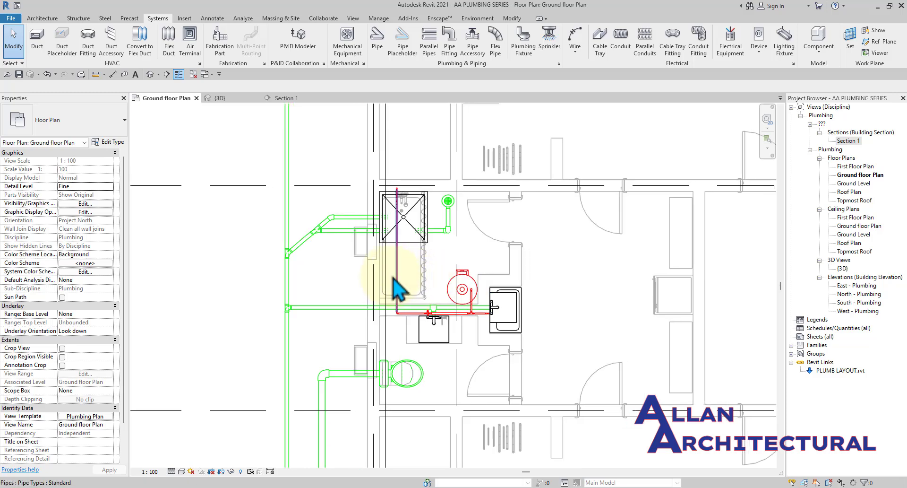
pyautogui.scroll(-2, 395, 277)
pyautogui.scroll(2, 447, 297)
pyautogui.scroll(2, 507, 295)
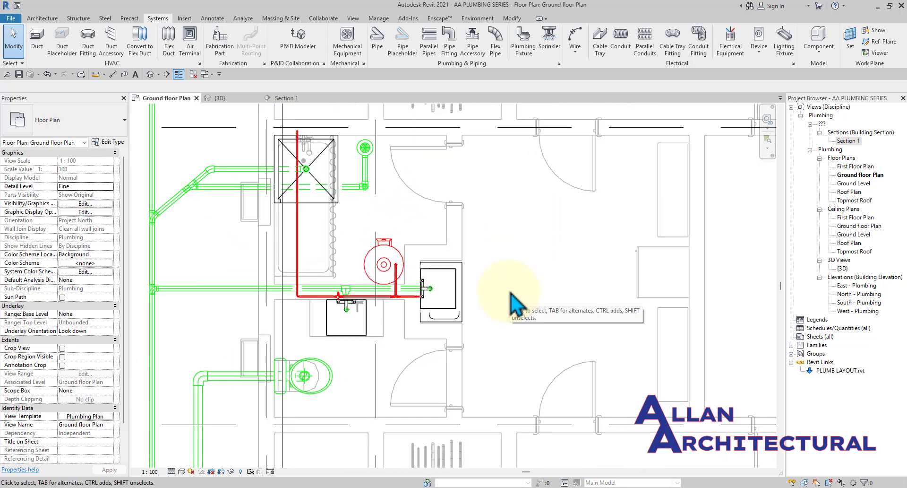
pyautogui.scroll(-2, 506, 294)
pyautogui.scroll(-5, 444, 291)
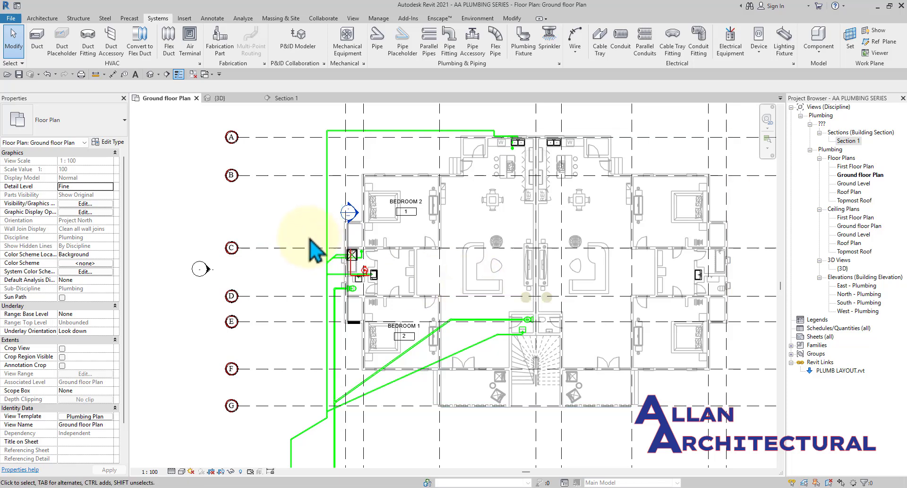
pyautogui.scroll(2, 310, 239)
pyautogui.scroll(-1, 525, 253)
pyautogui.moveTo(522, 270); pyautogui.dragTo(458, 352, button='middle')
pyautogui.scroll(3, 539, 199)
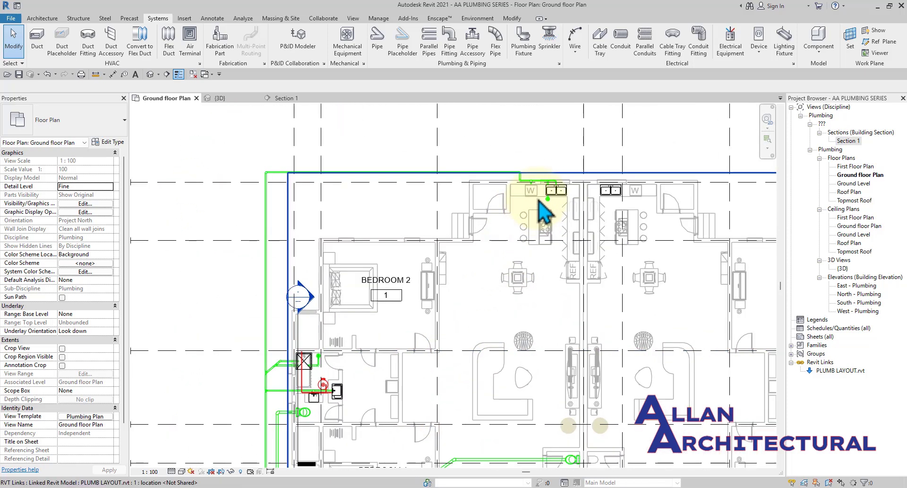
pyautogui.scroll(3, 558, 189)
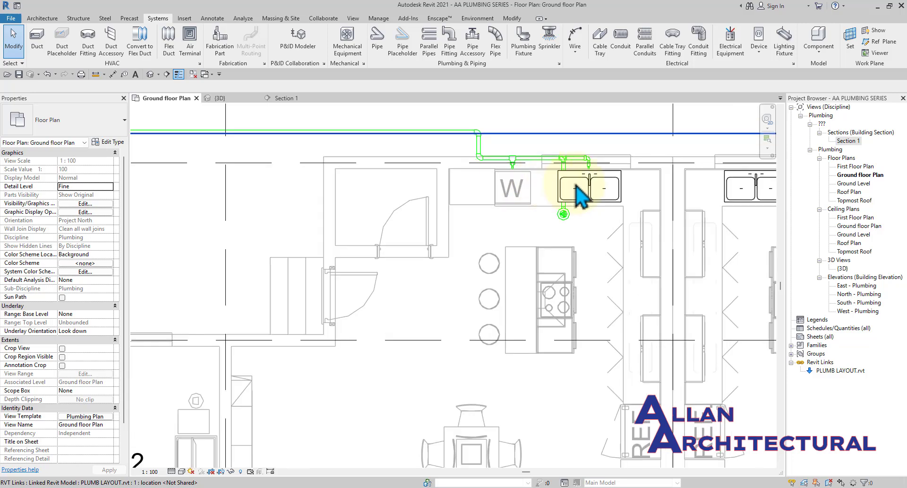
pyautogui.scroll(-3, 519, 208)
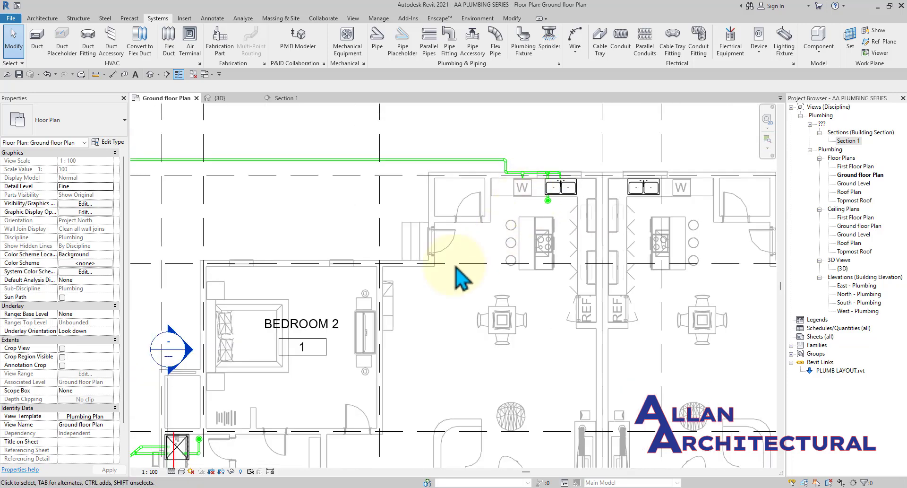
pyautogui.moveTo(523, 218); pyautogui.dragTo(459, 209, button='middle')
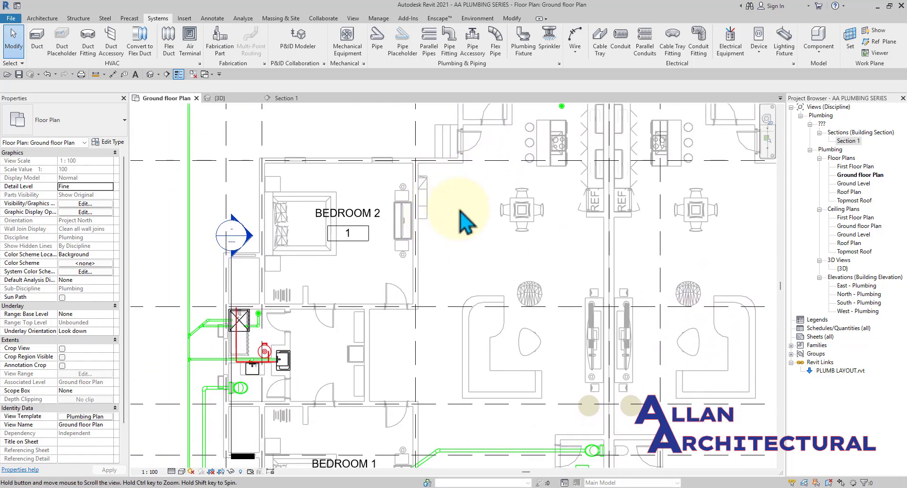
pyautogui.moveTo(518, 176); pyautogui.dragTo(494, 303, button='middle')
# Pan back to the bathroom, then across the bedrooms to show the whole-building plan.
pyautogui.scroll(3, 496, 200)
pyautogui.scroll(2, 523, 213)
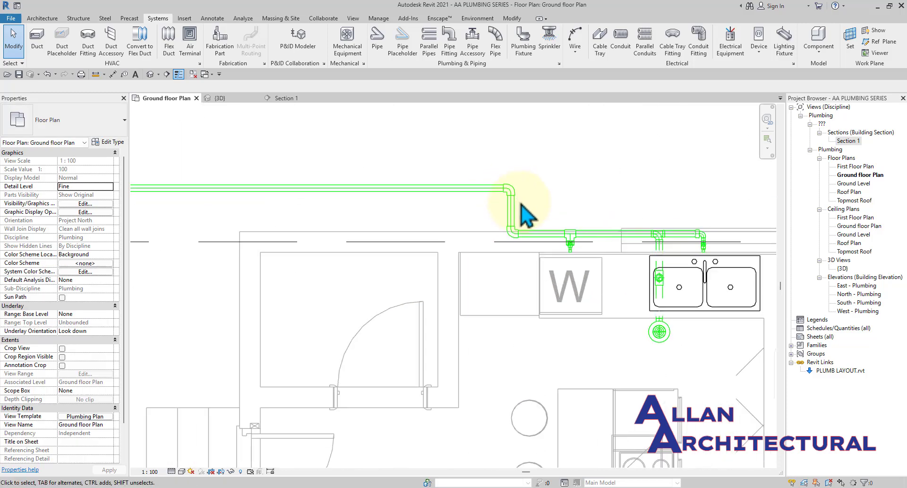
pyautogui.scroll(-6, 524, 213)
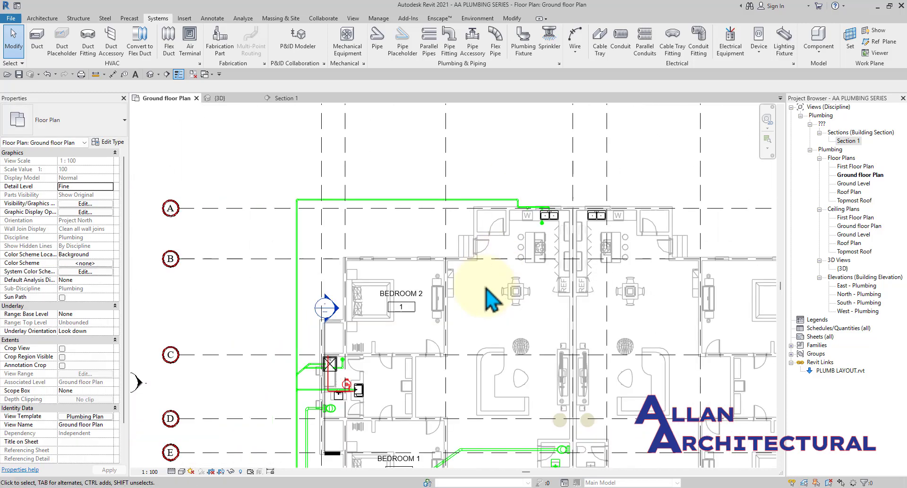
pyautogui.scroll(-2, 484, 289)
pyautogui.moveTo(443, 304); pyautogui.dragTo(429, 227, button='middle')
pyautogui.scroll(7, 368, 292)
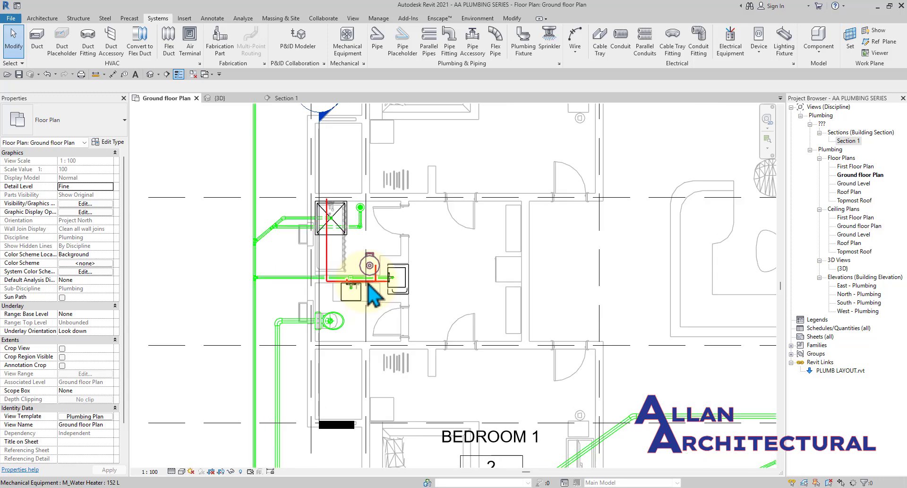
pyautogui.scroll(-3, 373, 295)
pyautogui.moveTo(575, 300); pyautogui.dragTo(415, 290, button='middle')
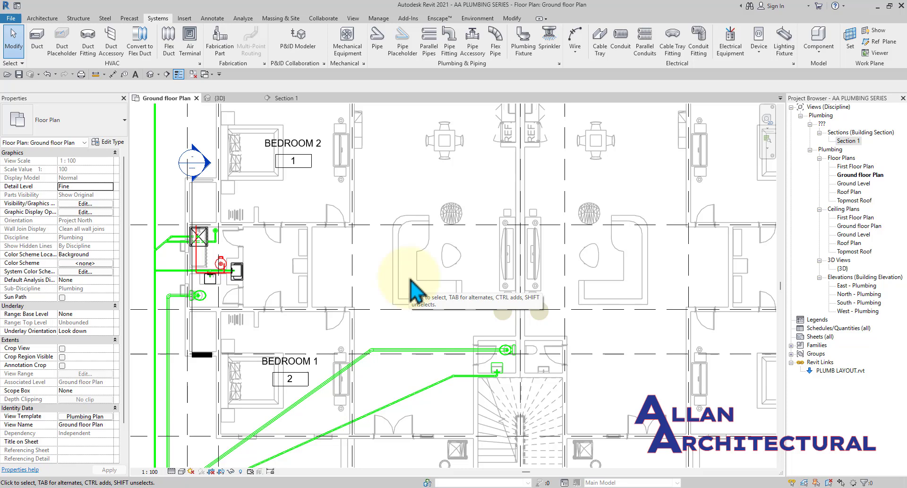
pyautogui.scroll(-2, 410, 279)
pyautogui.moveTo(435, 233); pyautogui.dragTo(408, 307, button='middle')
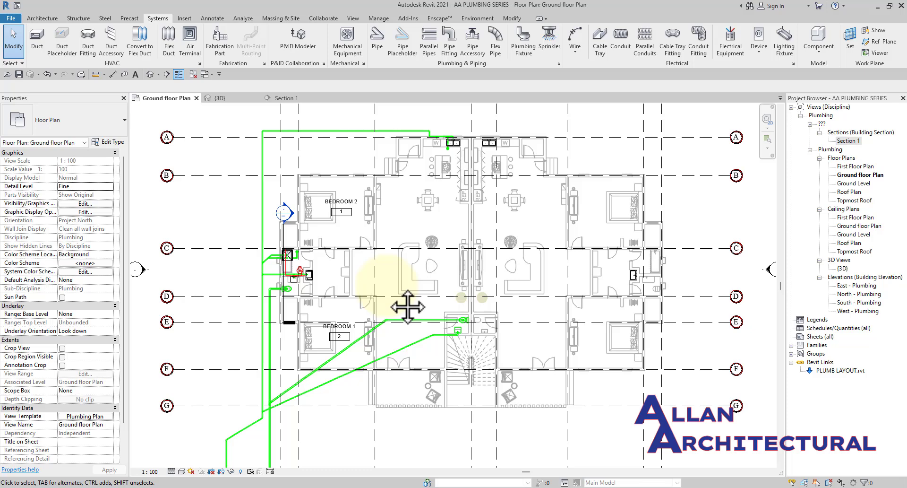